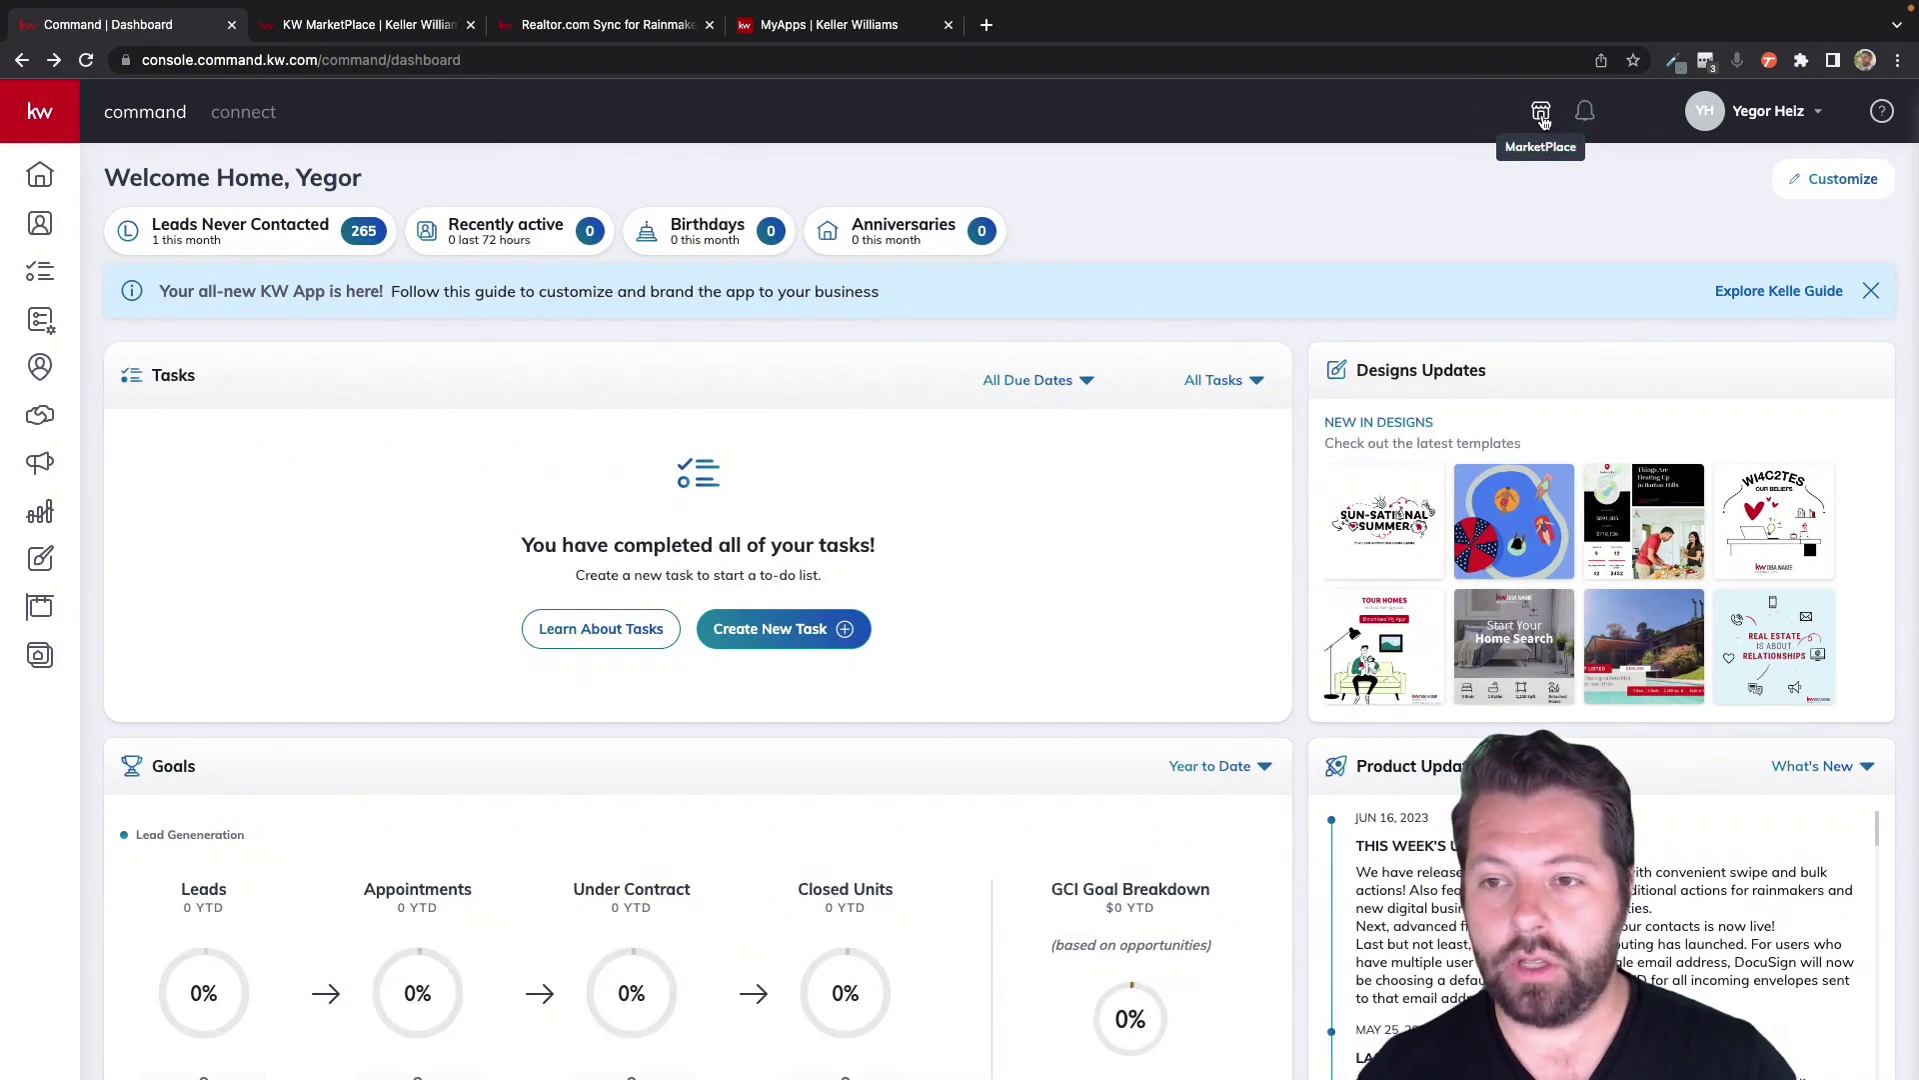
# Search KW Marketplace for 'realto' and open the Realtor.com Sync for Rainmaker / Teams page ($49.00/month).
pyautogui.click(385, 24)
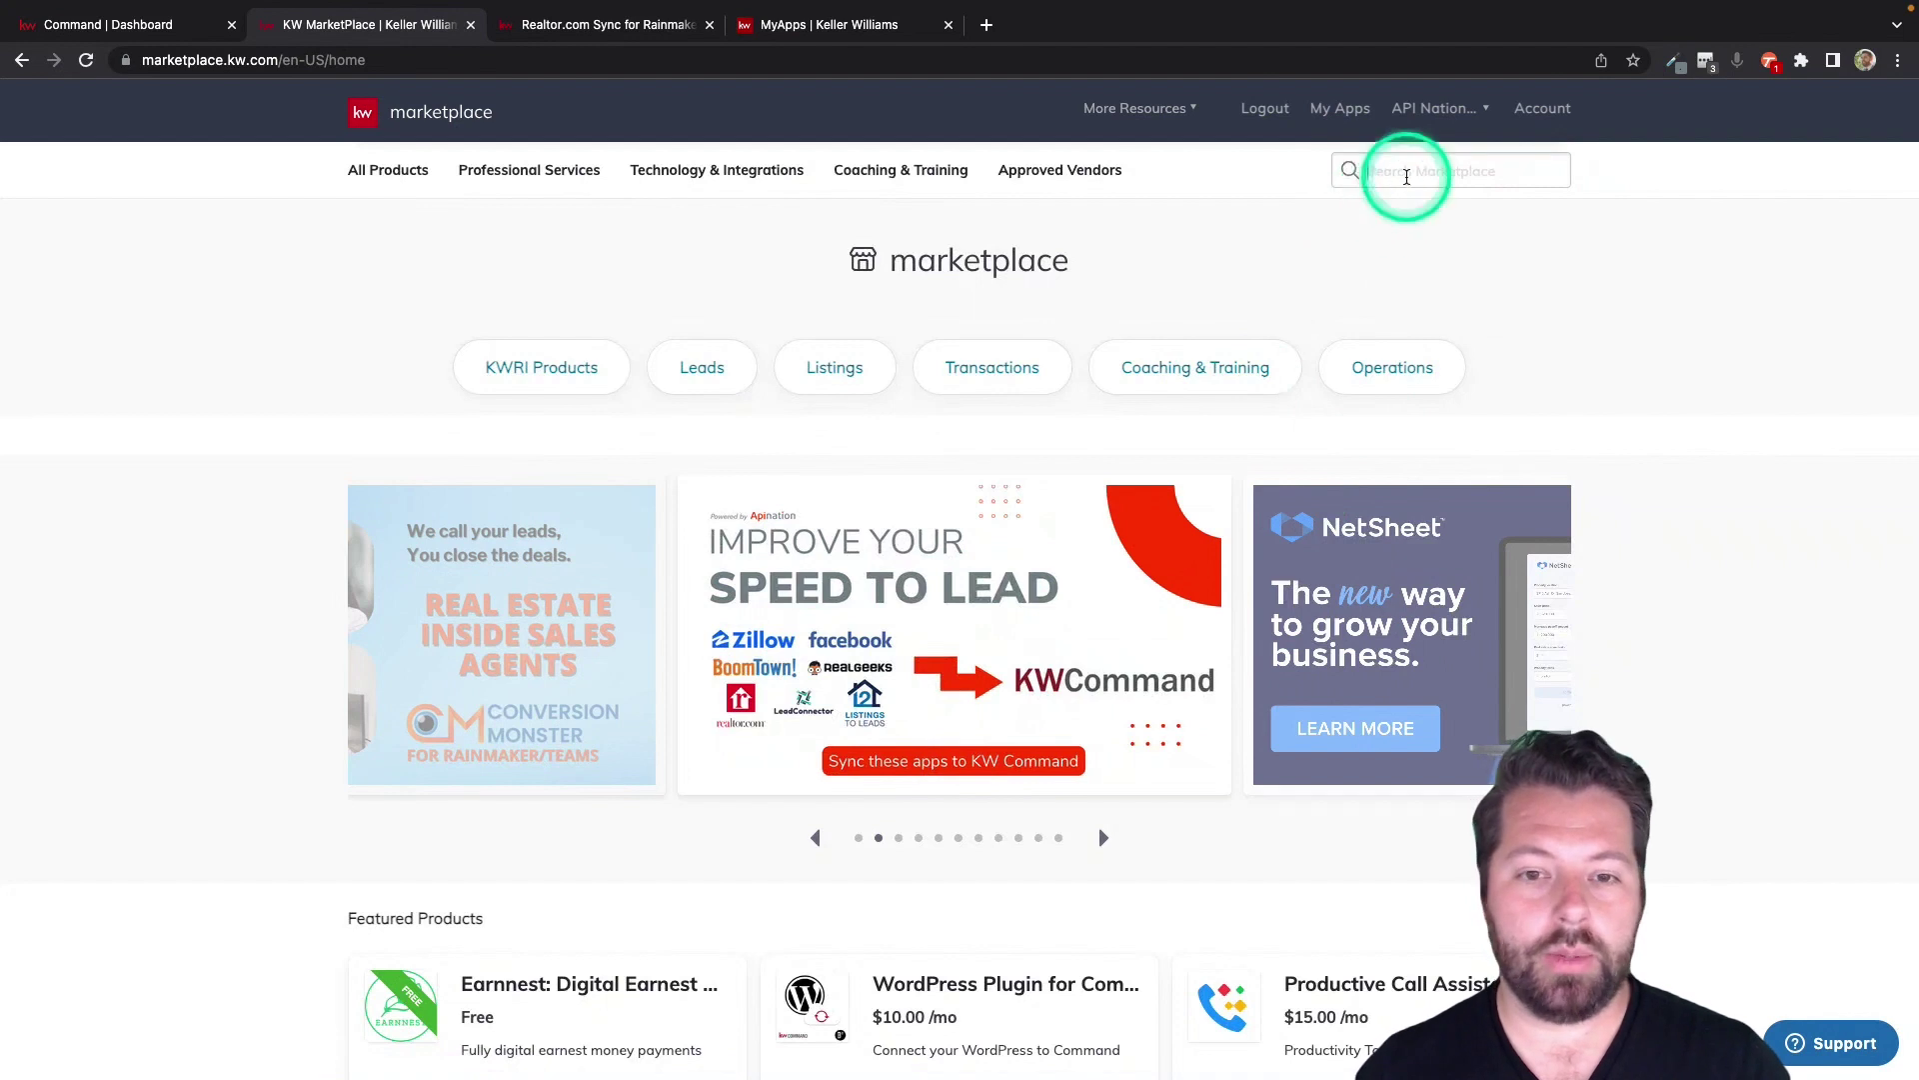
pyautogui.click(1405, 177)
pyautogui.write('r')
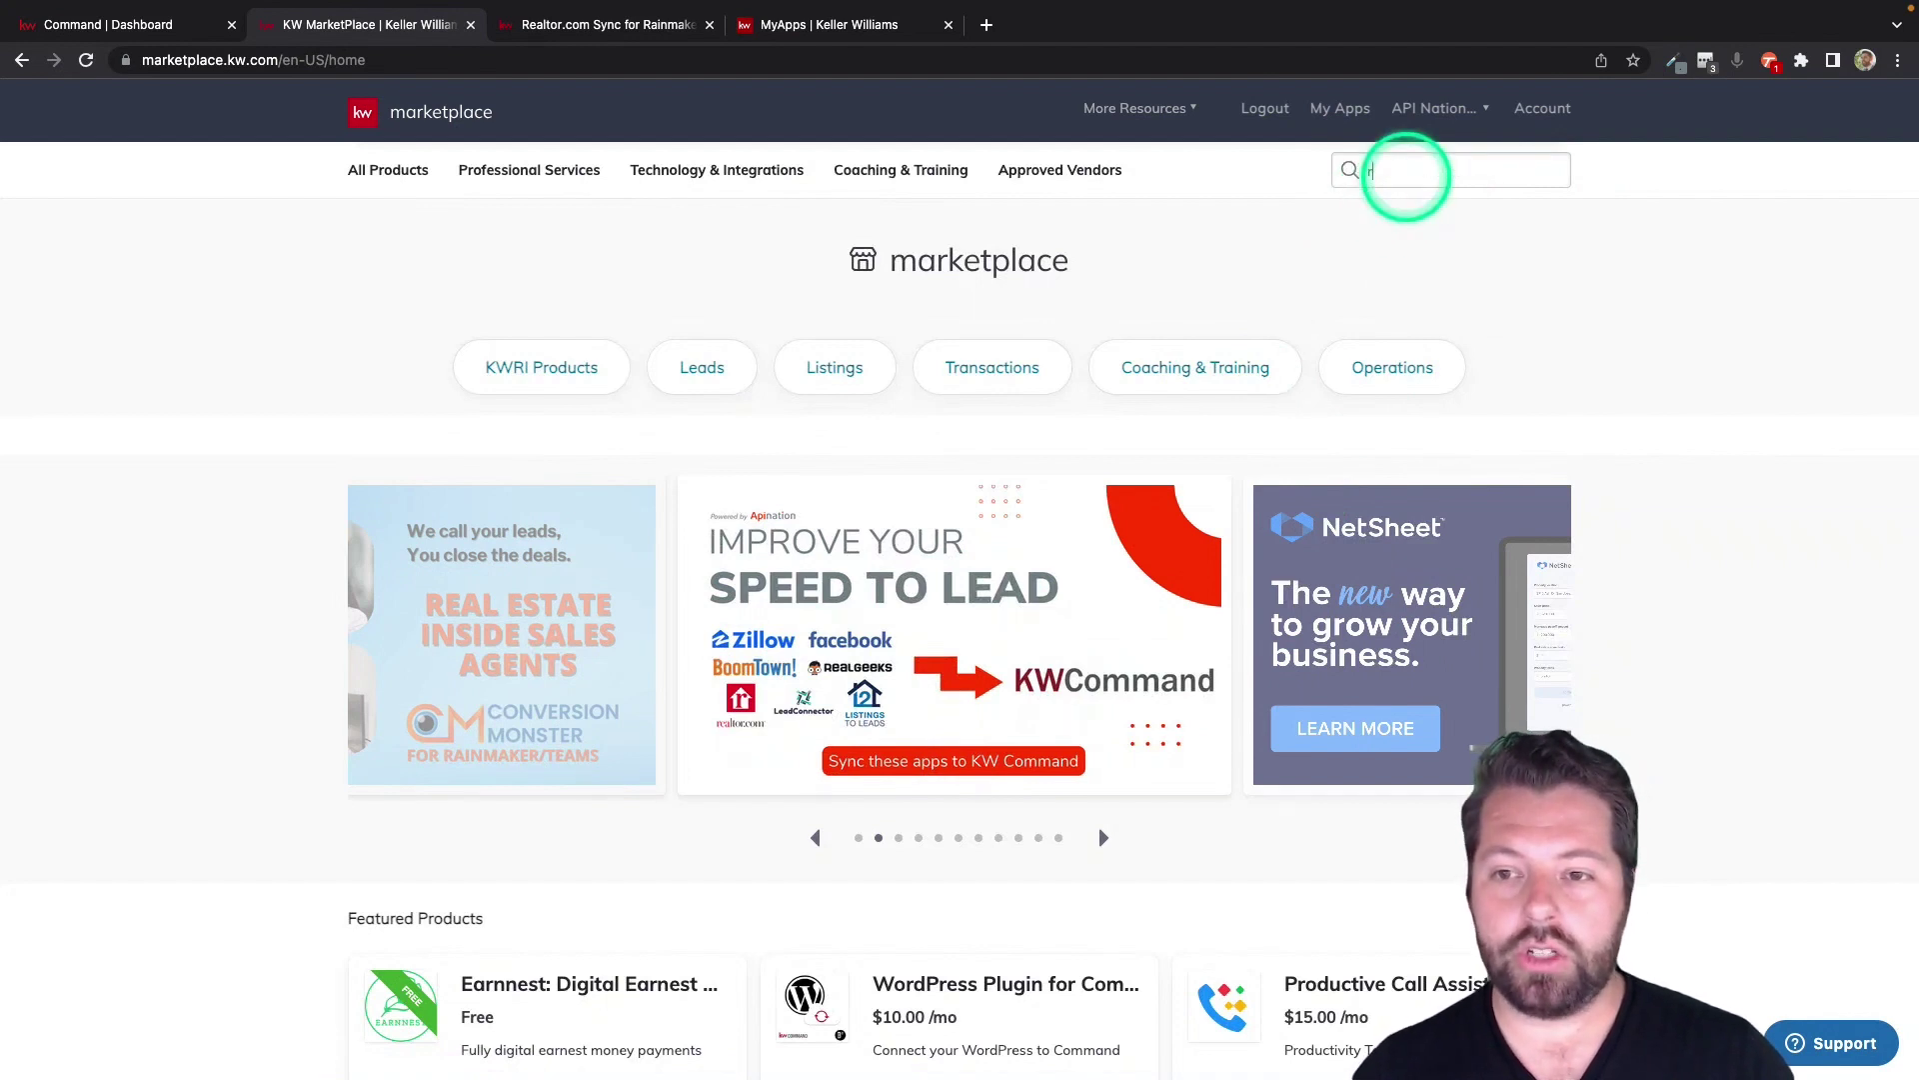
pyautogui.write('ealtor.com')
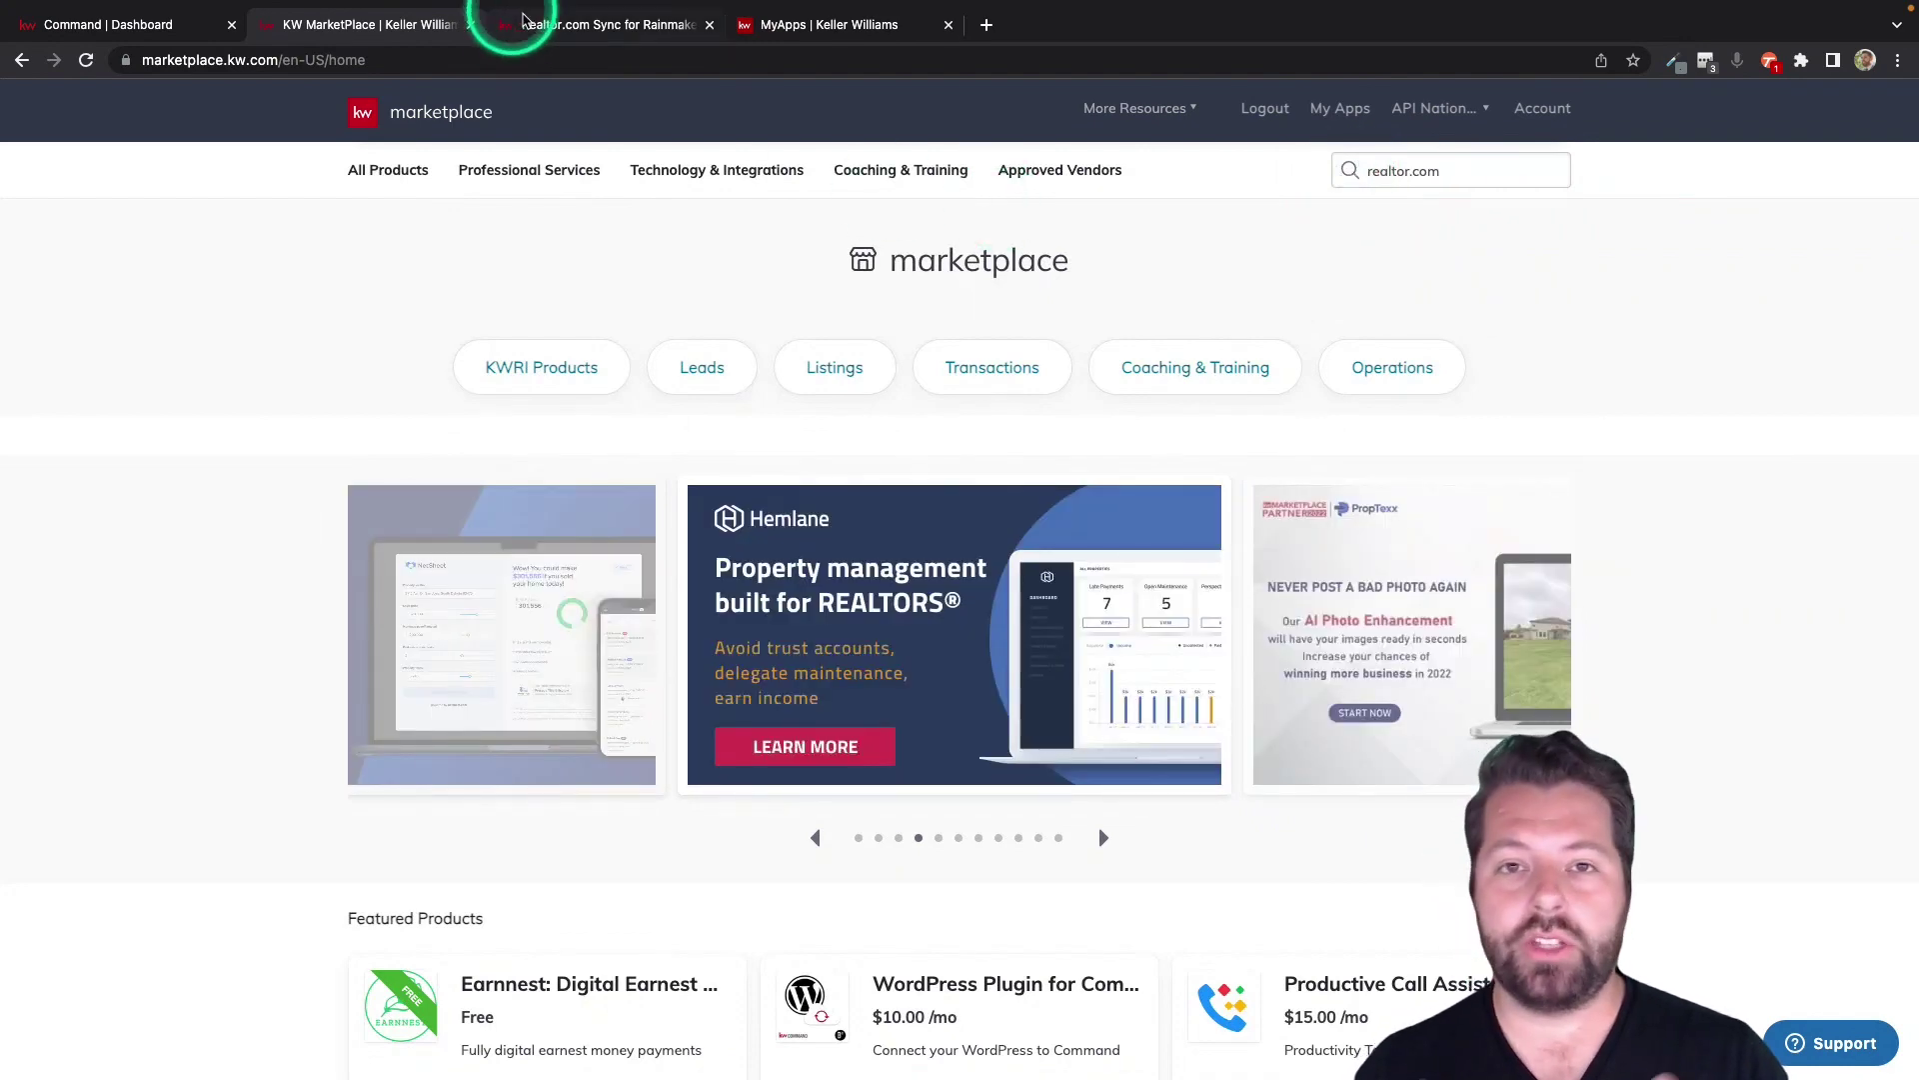
pyautogui.click(545, 24)
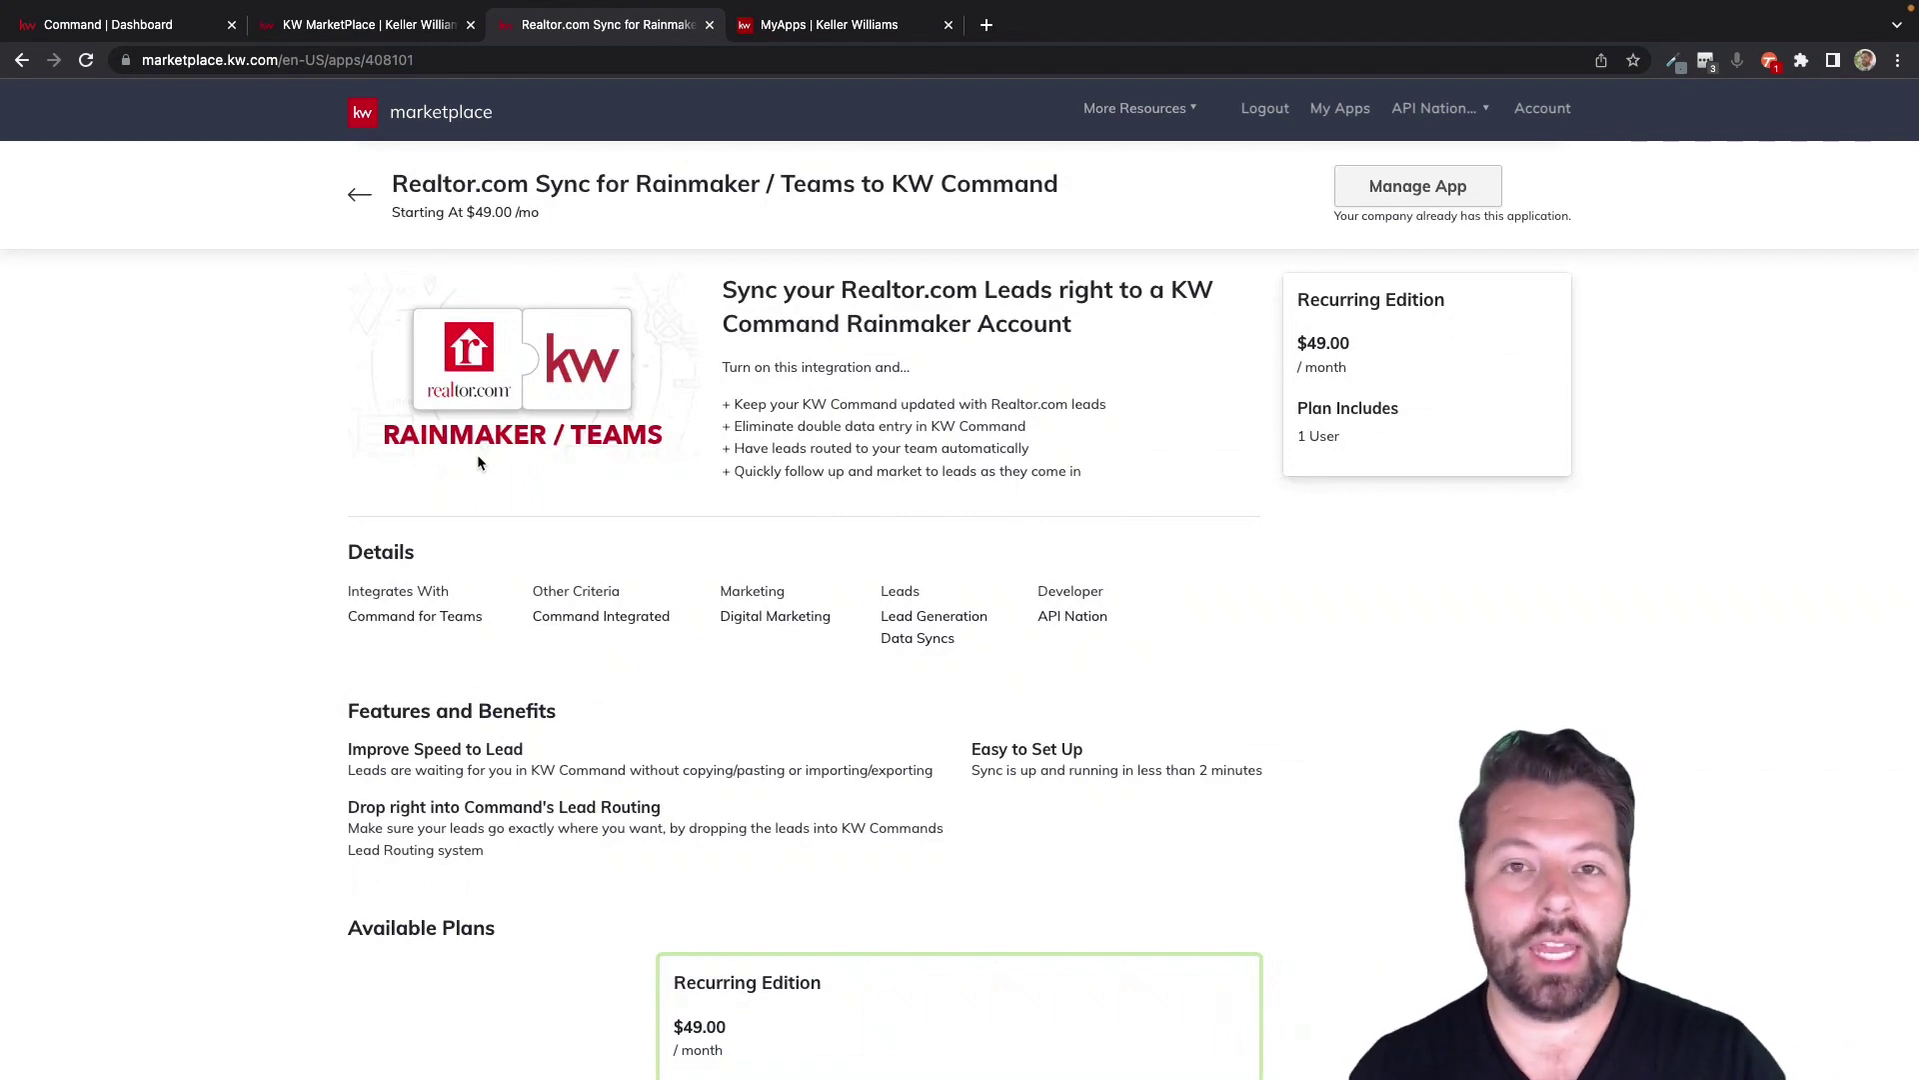
pyautogui.click(756, 504)
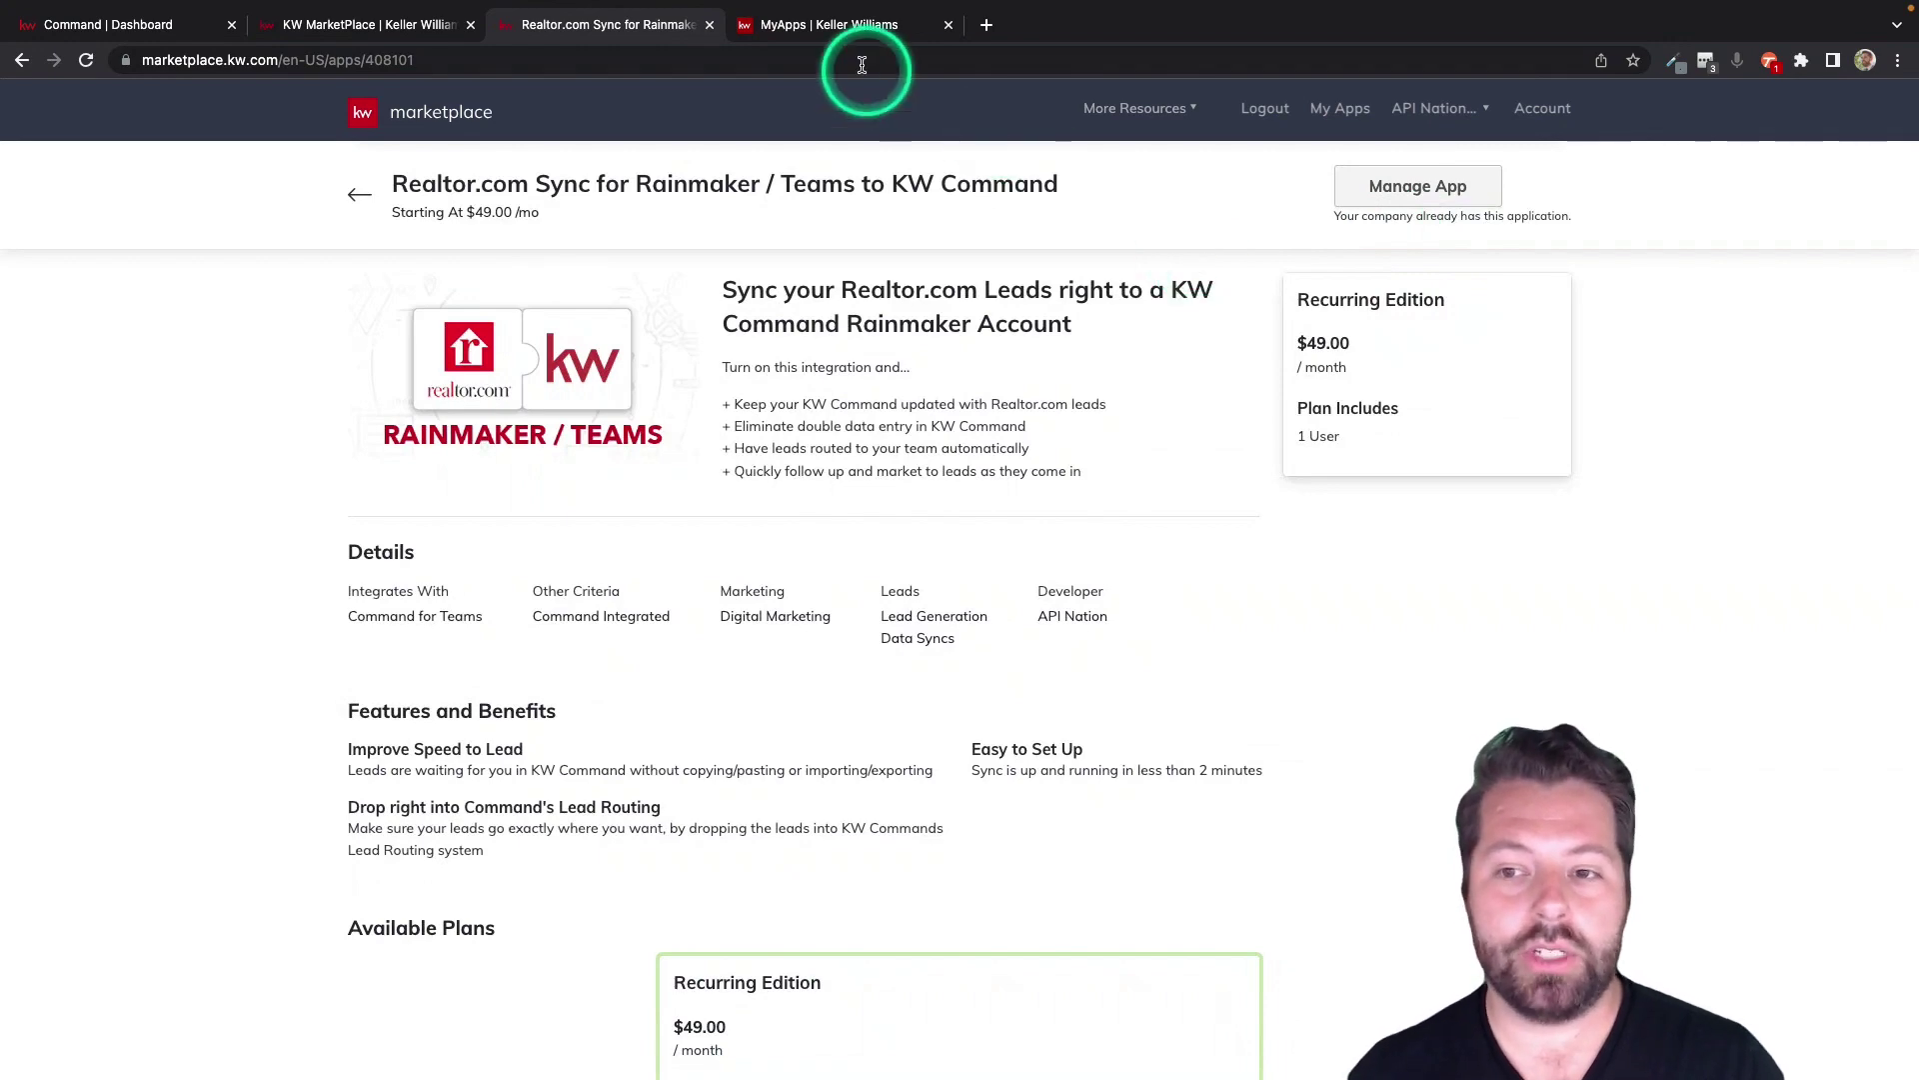
# Find the Realtor.com Sync for Rainmaker / Teams tile in the My Apps list.
pyautogui.click(842, 26)
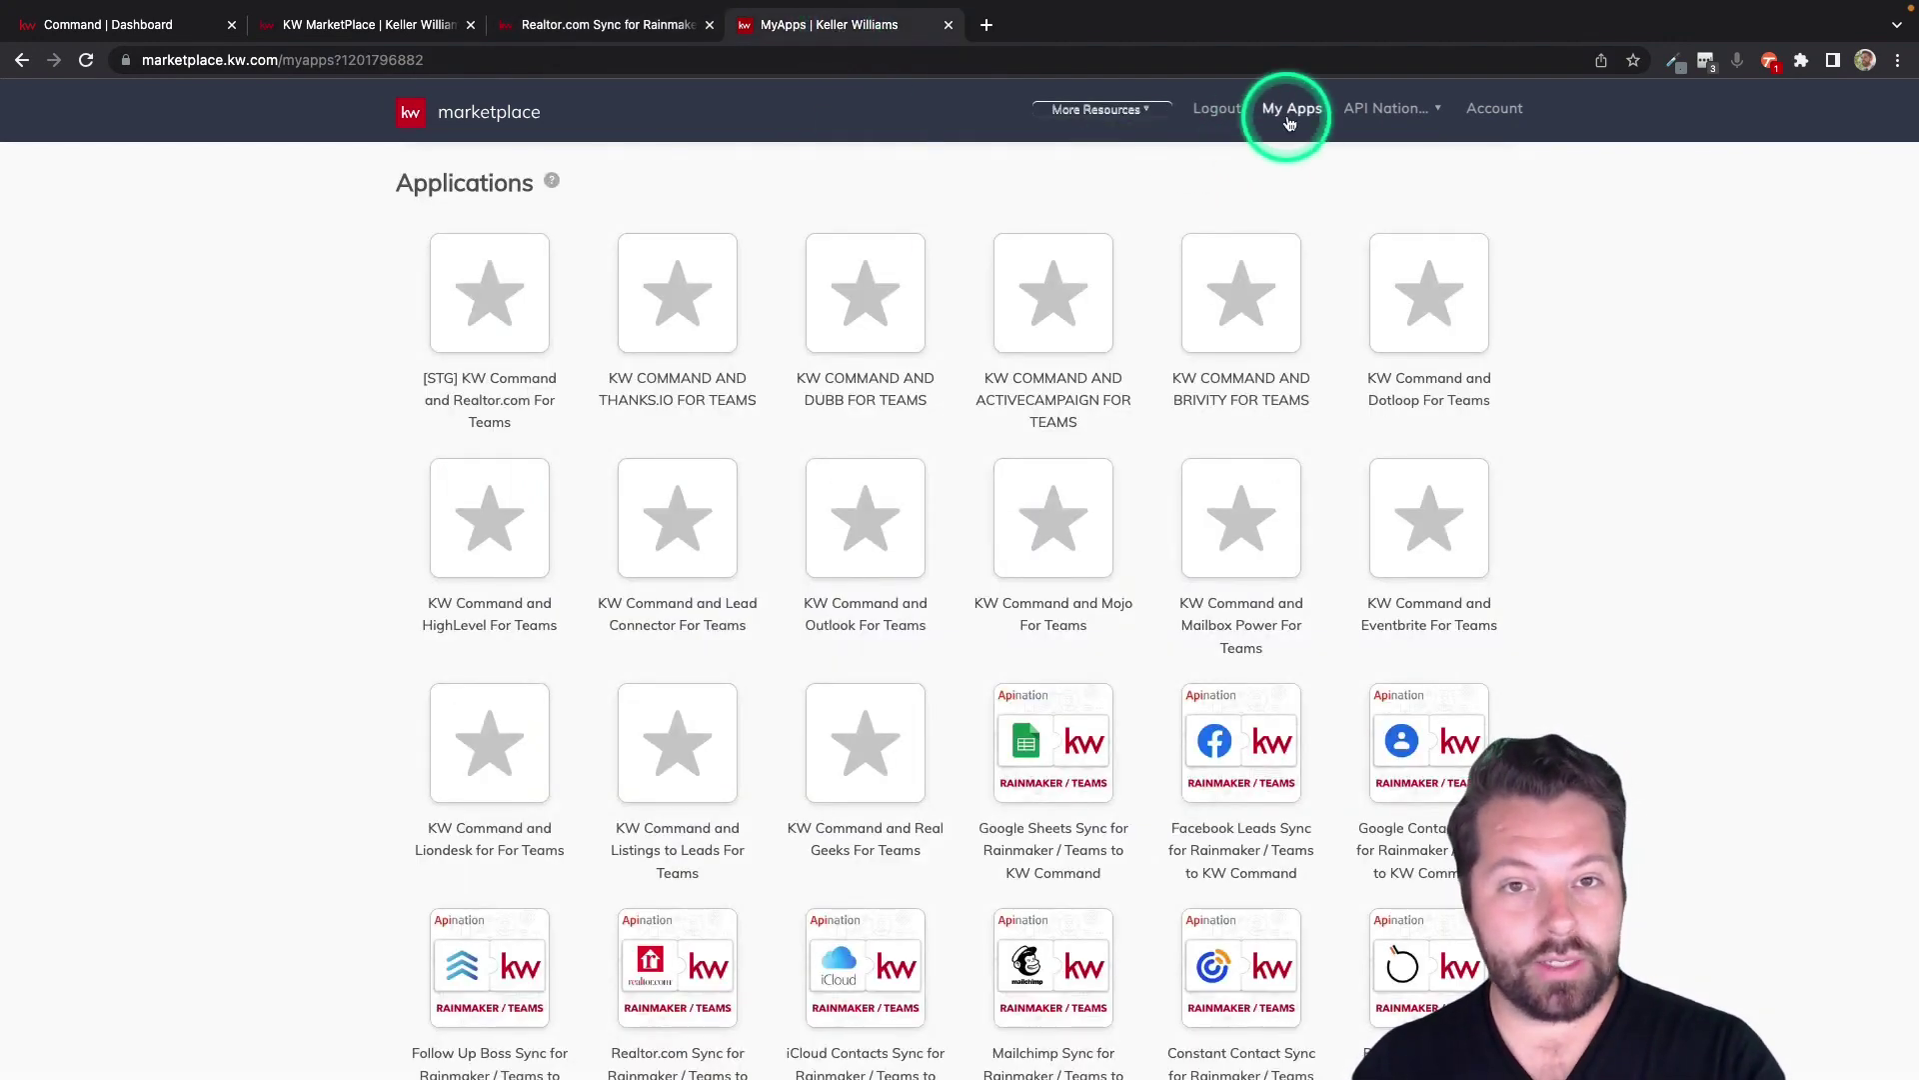
pyautogui.scroll(-5, 1187, 299)
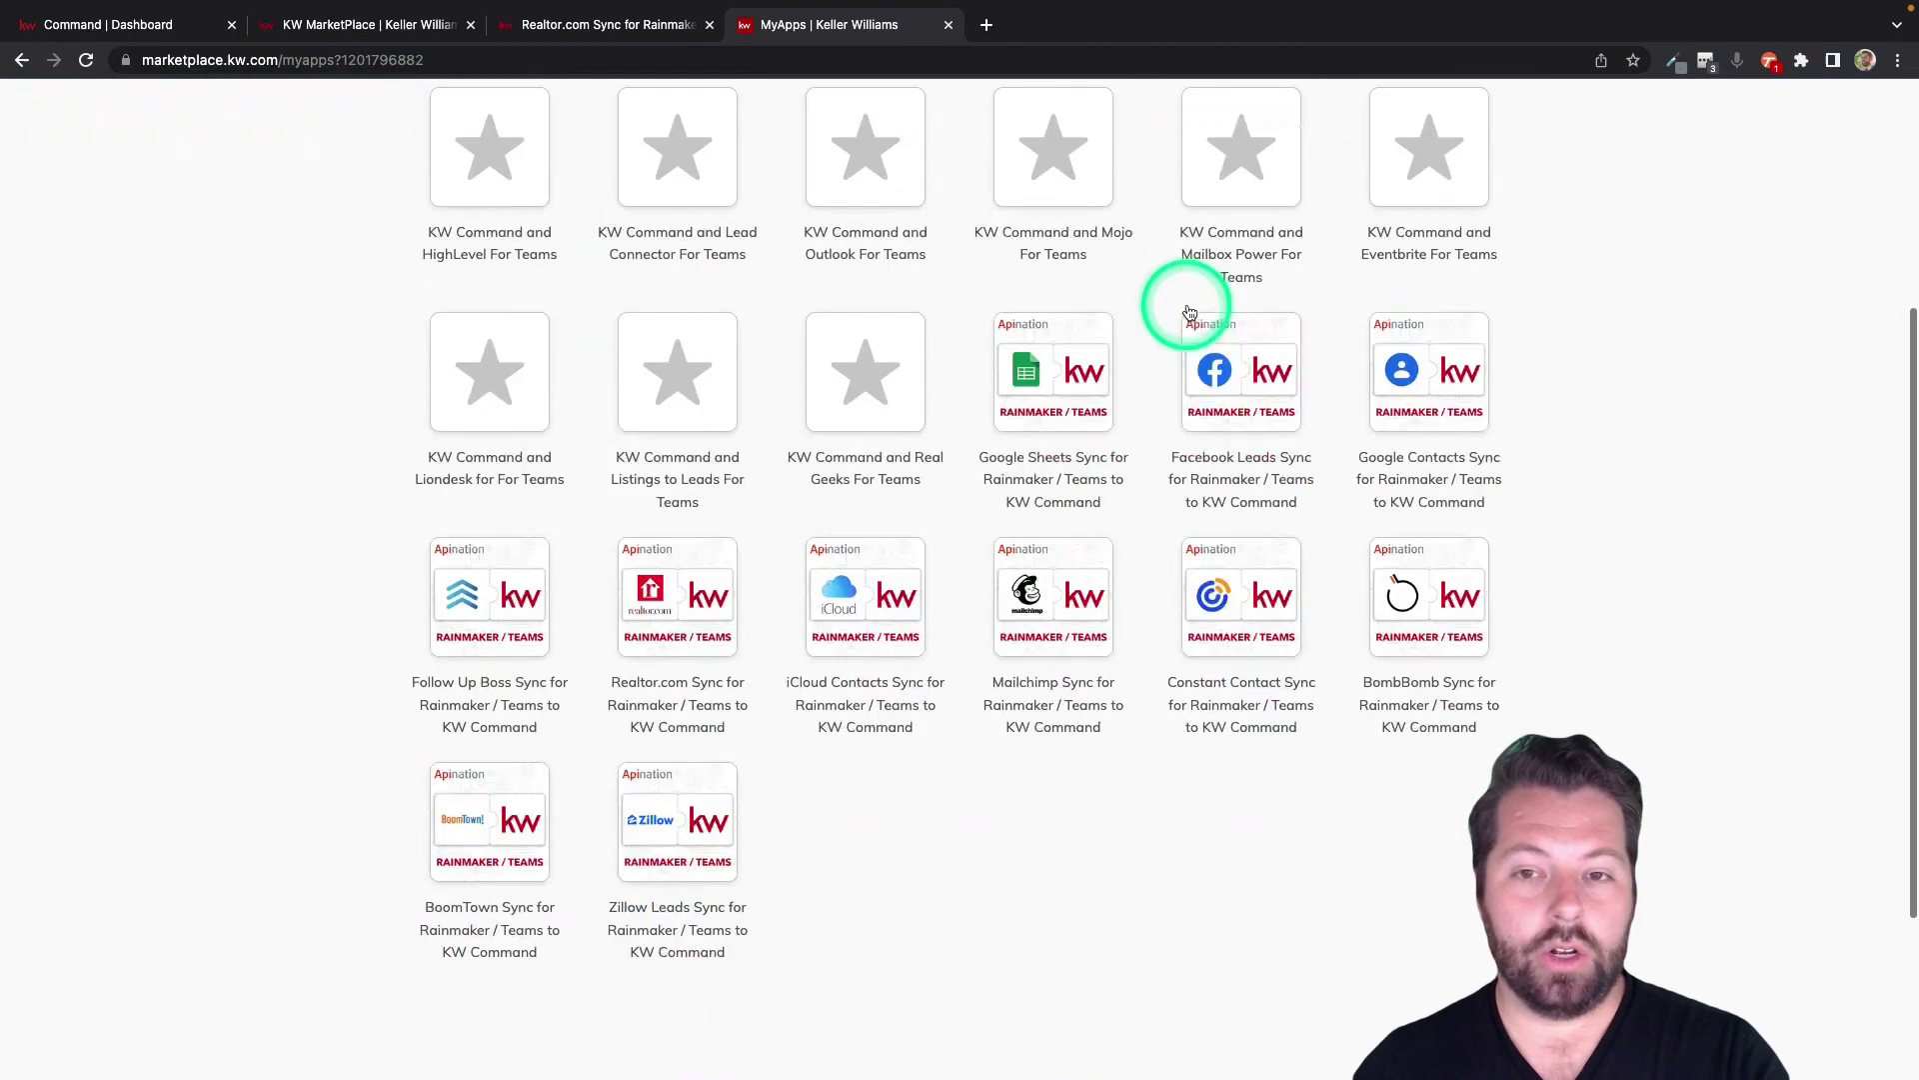
pyautogui.moveTo(643, 544)
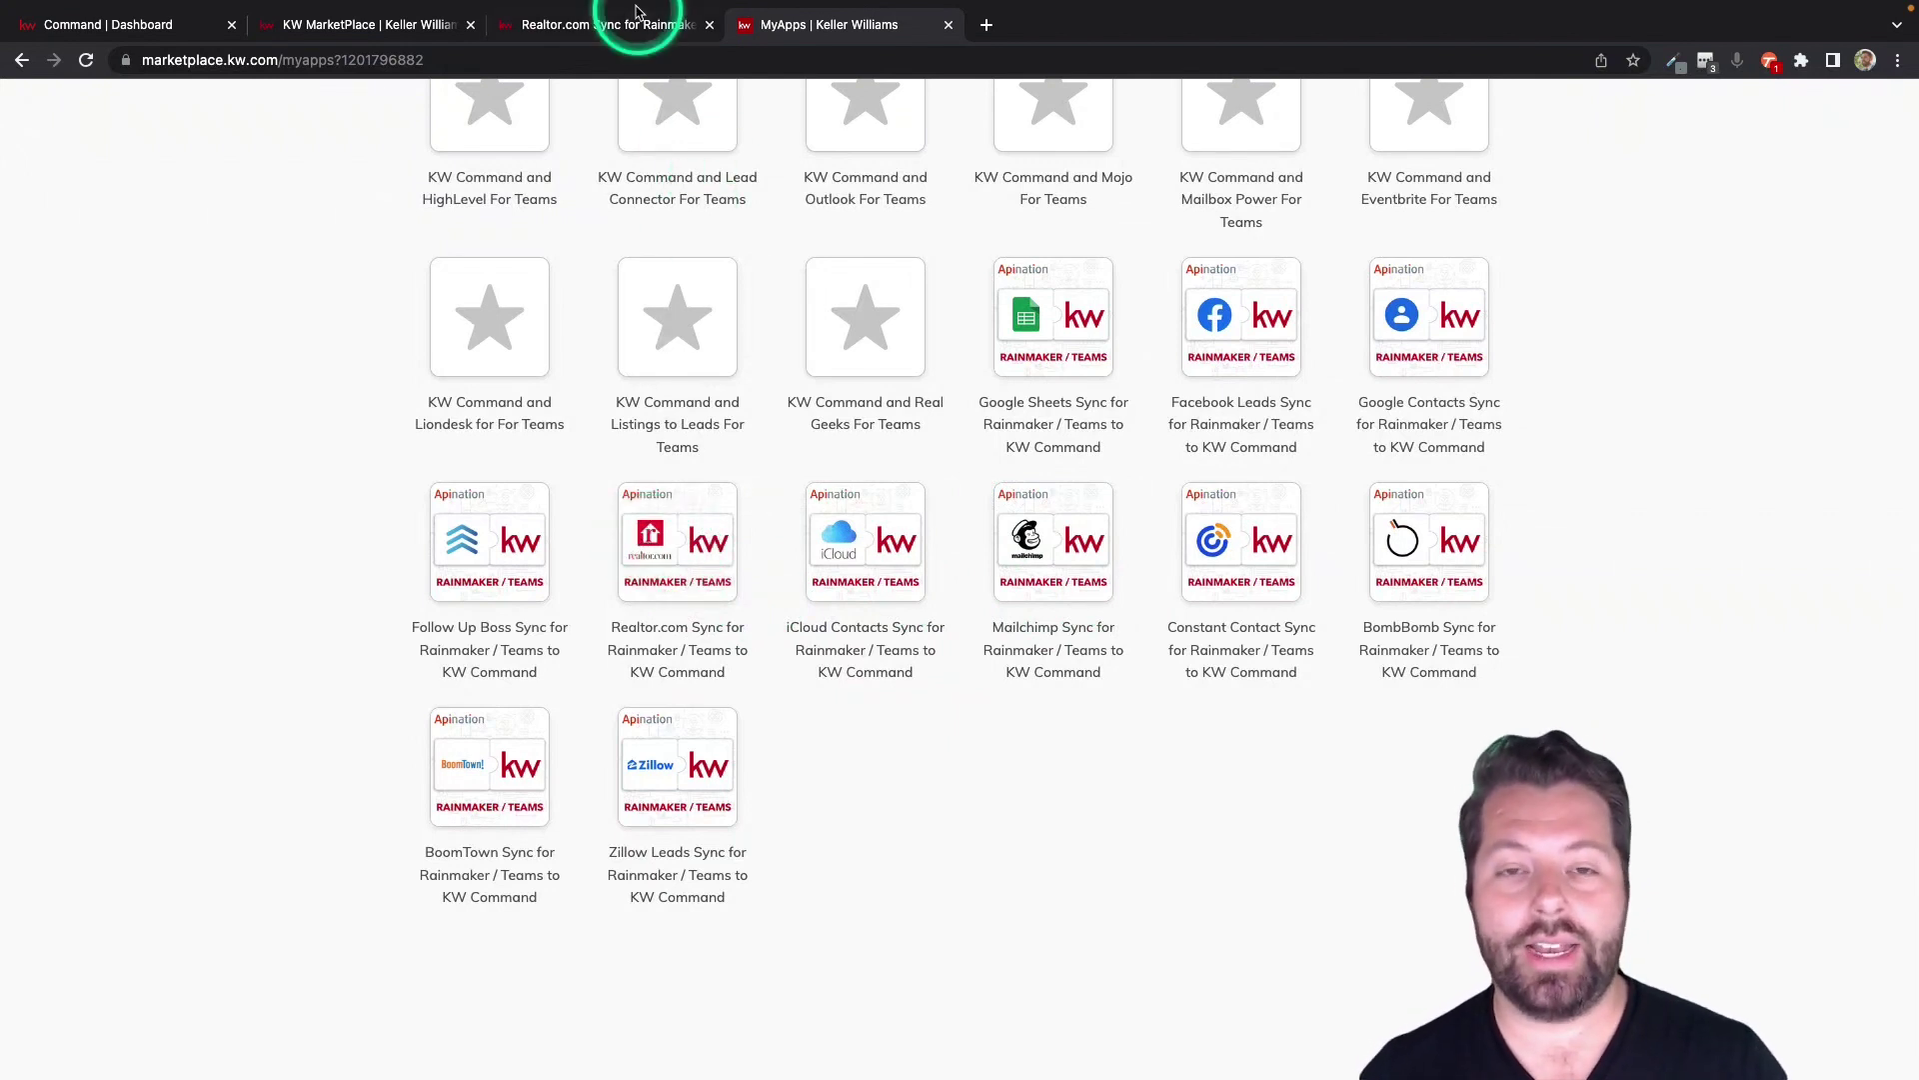
pyautogui.click(600, 24)
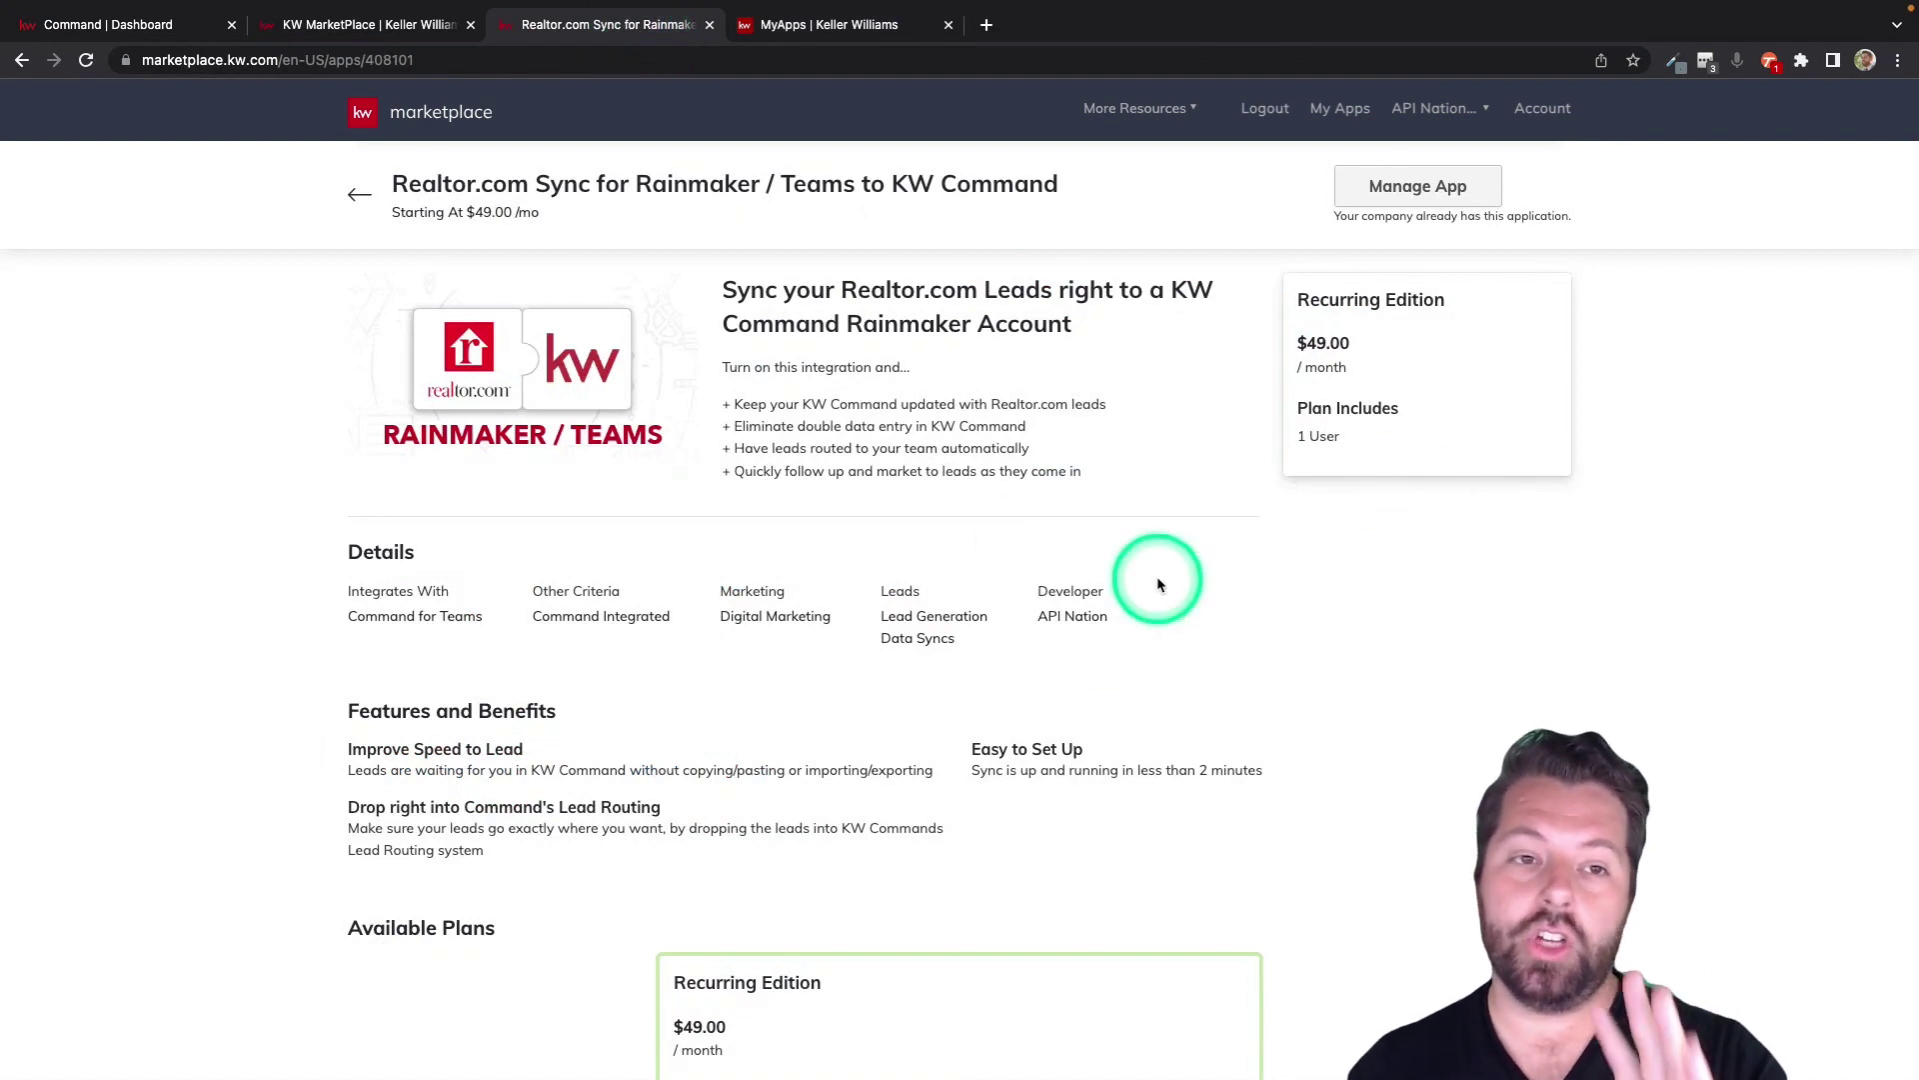
pyautogui.click(847, 33)
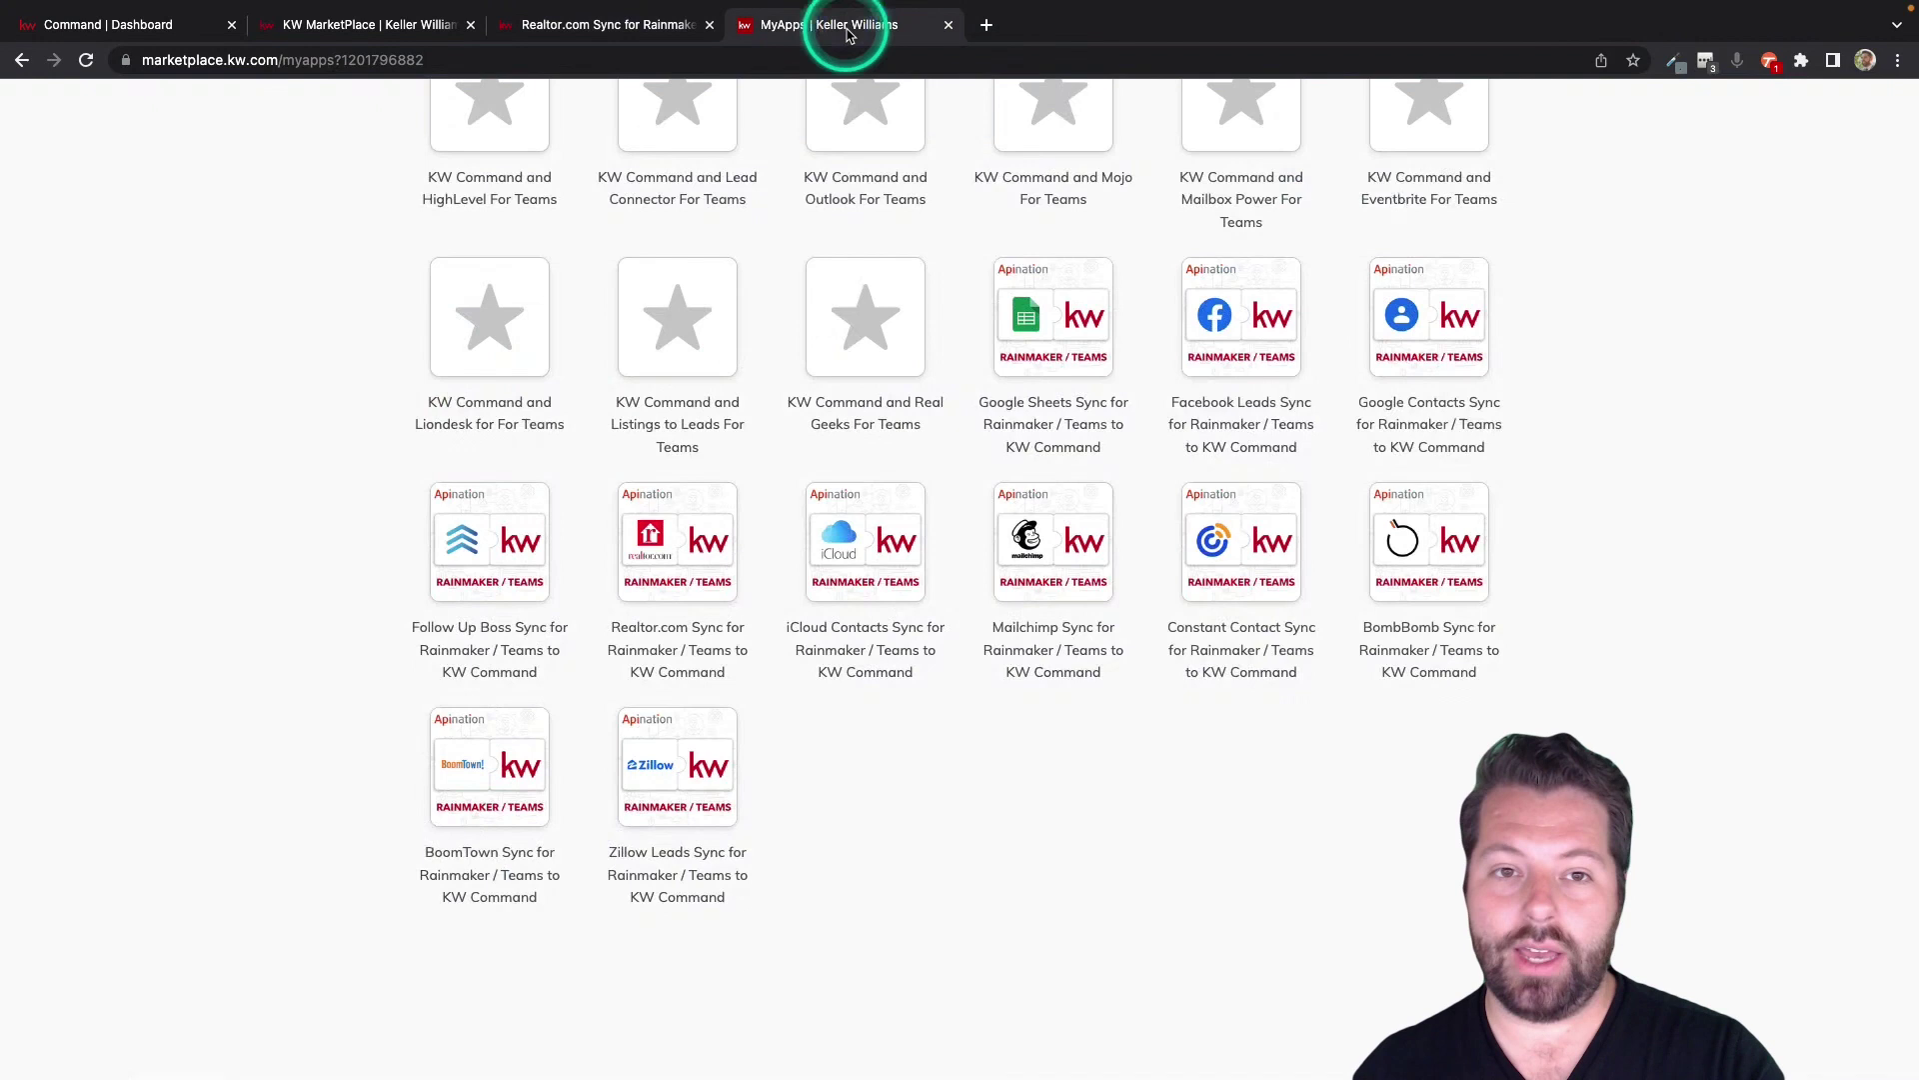
# Launch the Realtor.com Sync app and choose the Realtor.com contacts to KW command contacts sync.
pyautogui.click(677, 543)
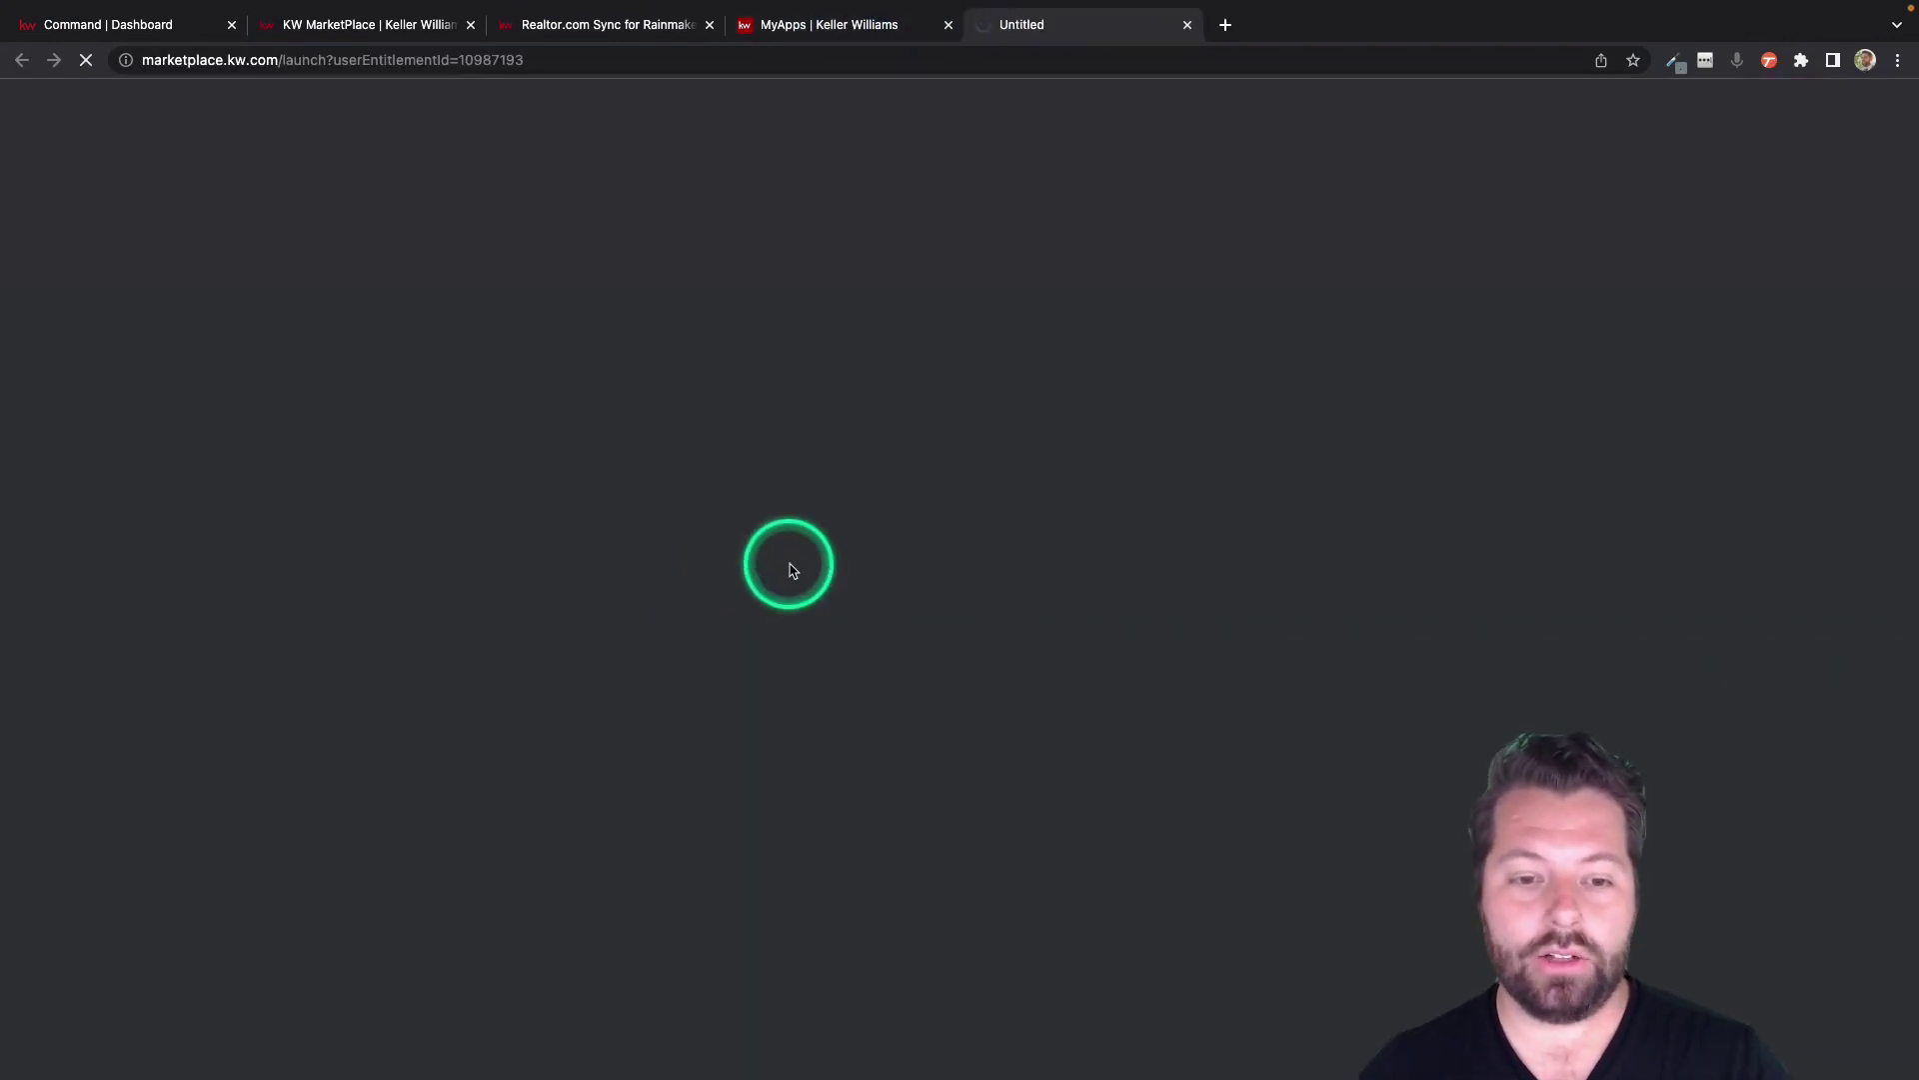
pyautogui.click(666, 545)
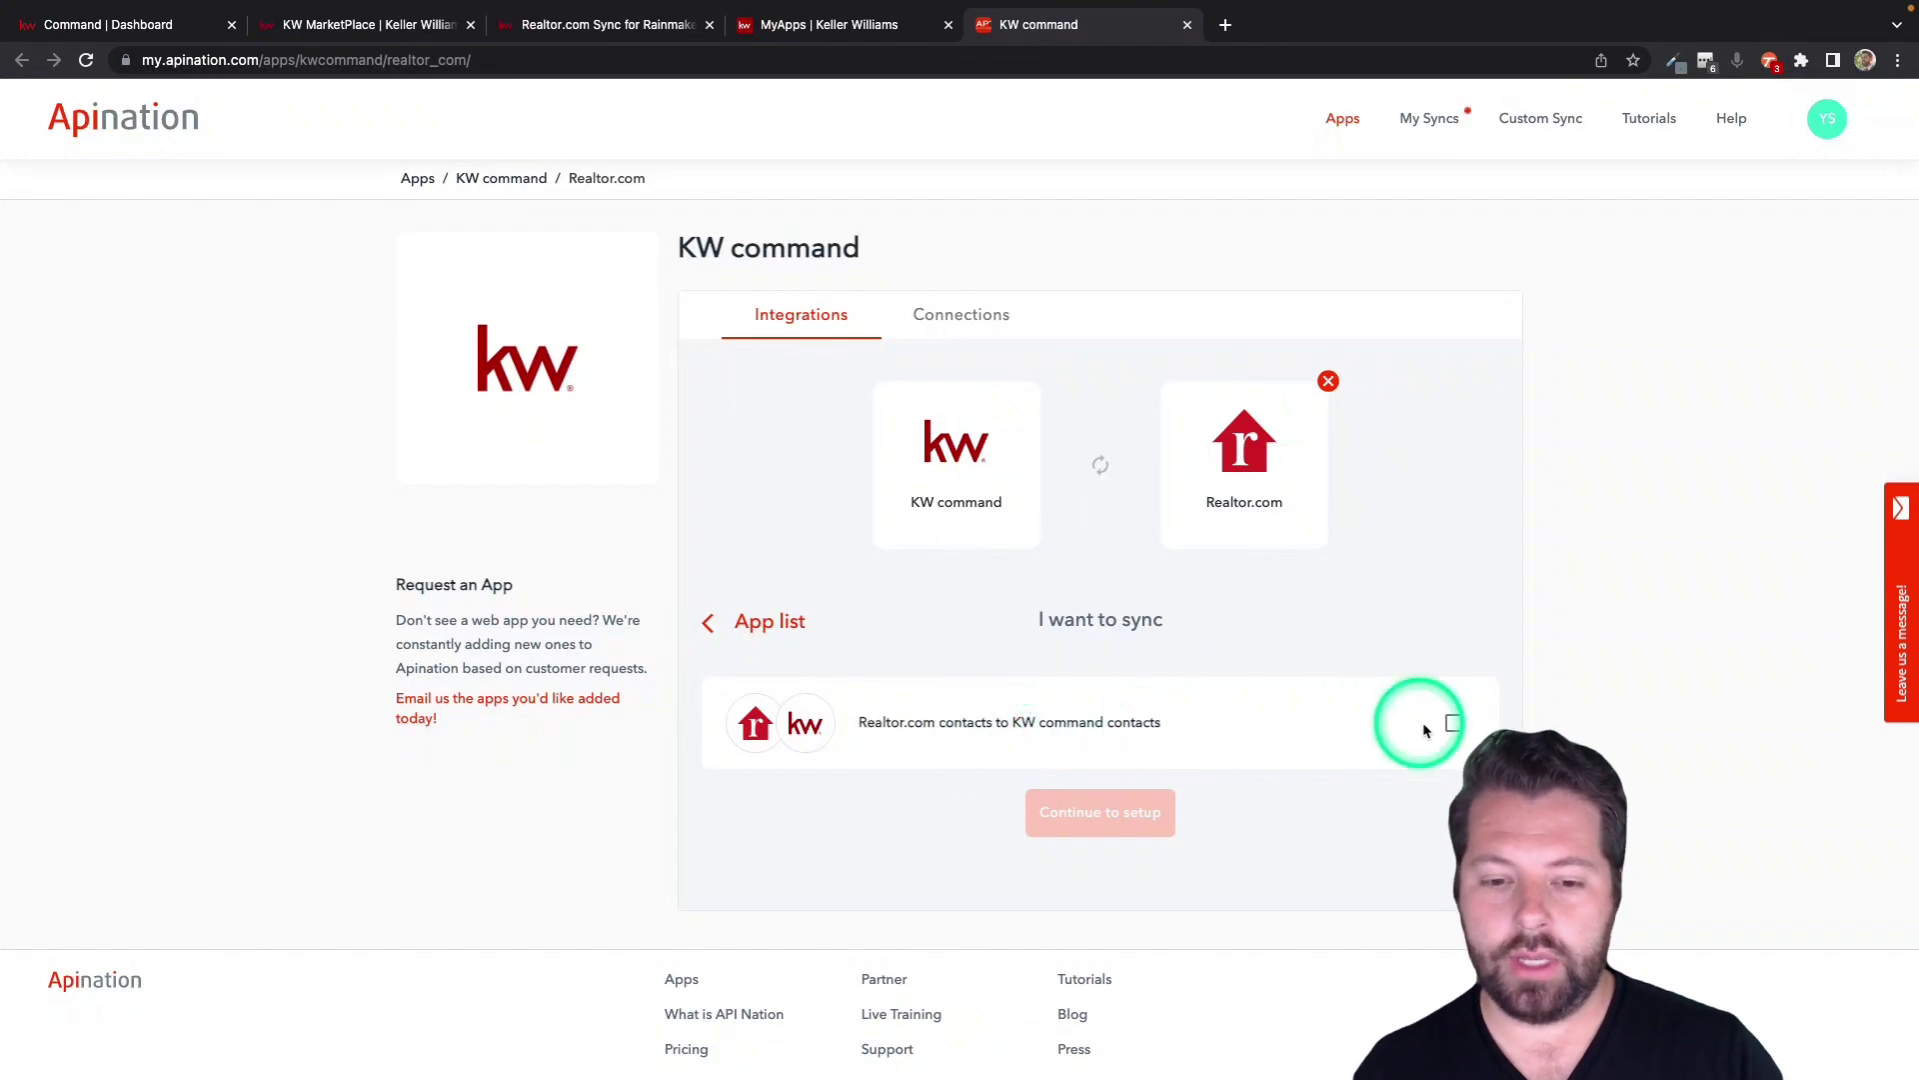
pyautogui.click(1453, 722)
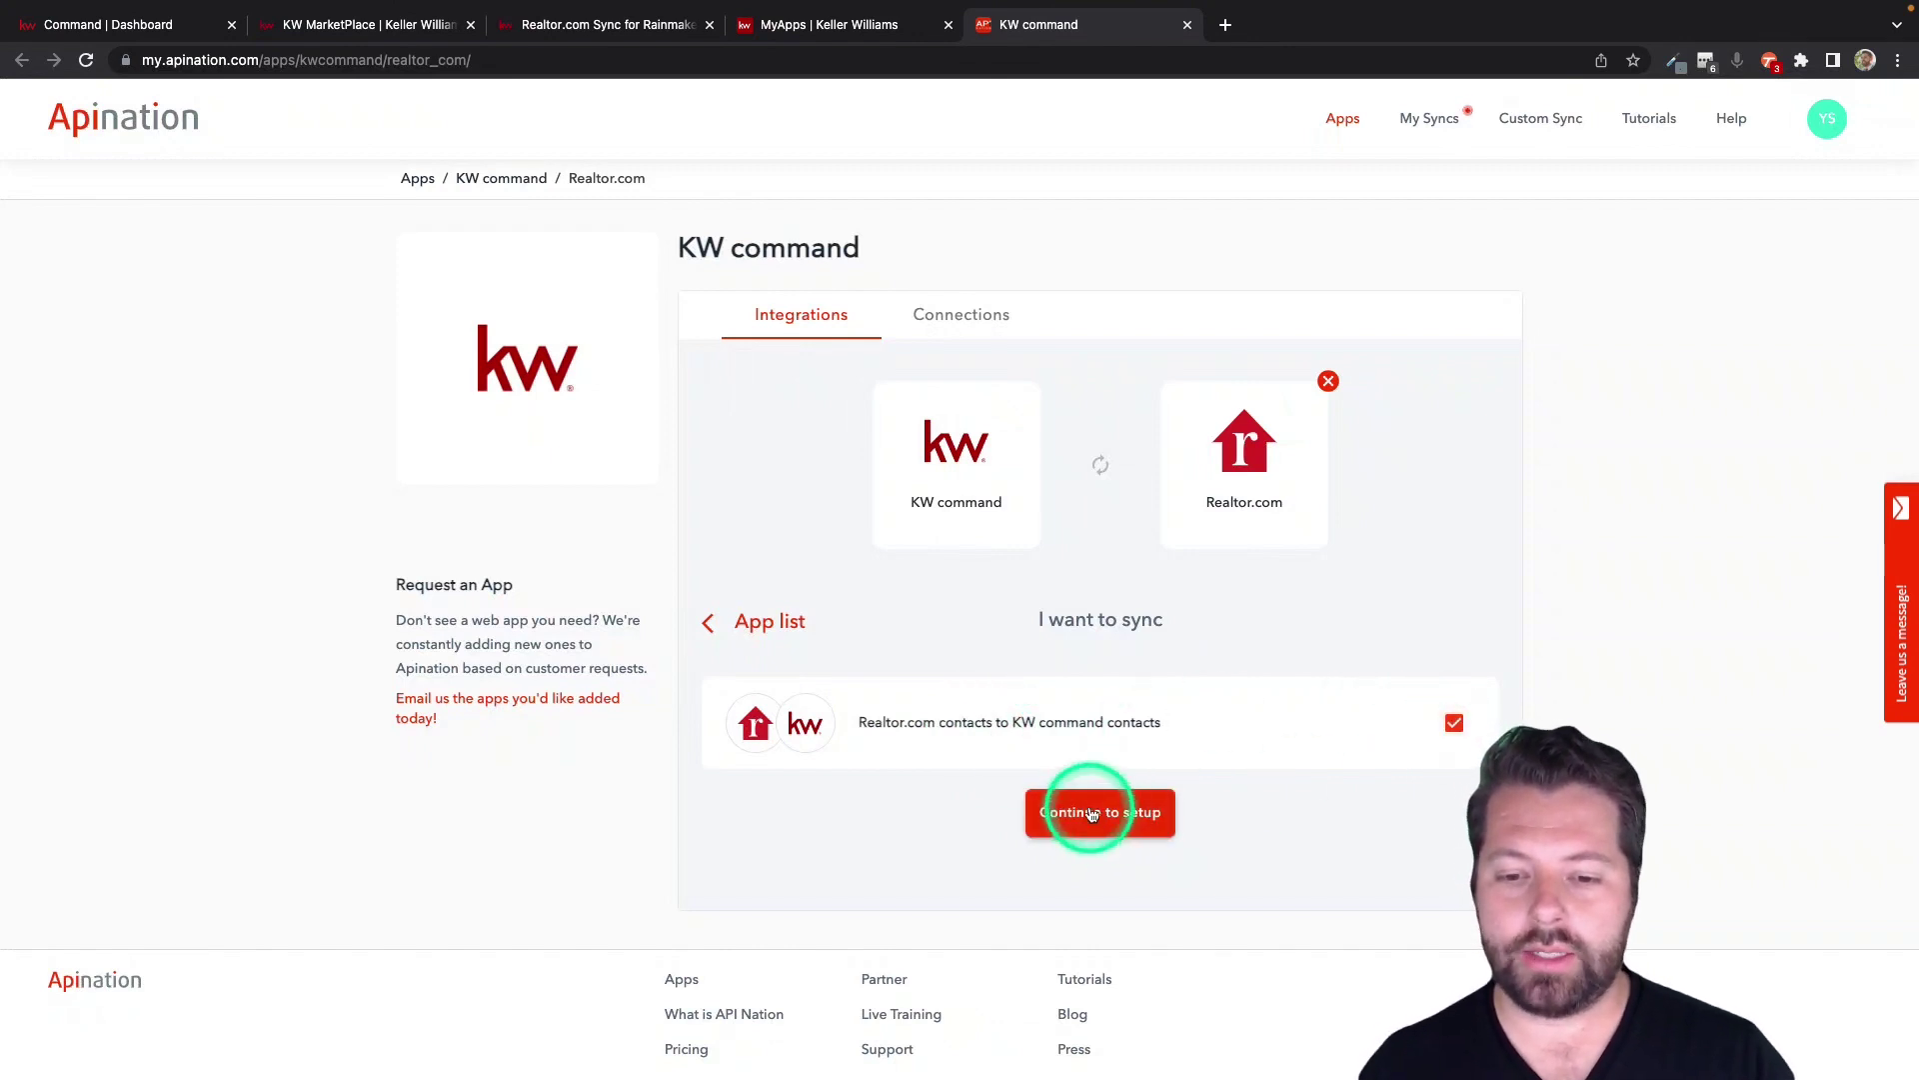
# Continue to setup and link the sync to the API Nation Prod KW command account.
pyautogui.click(1092, 814)
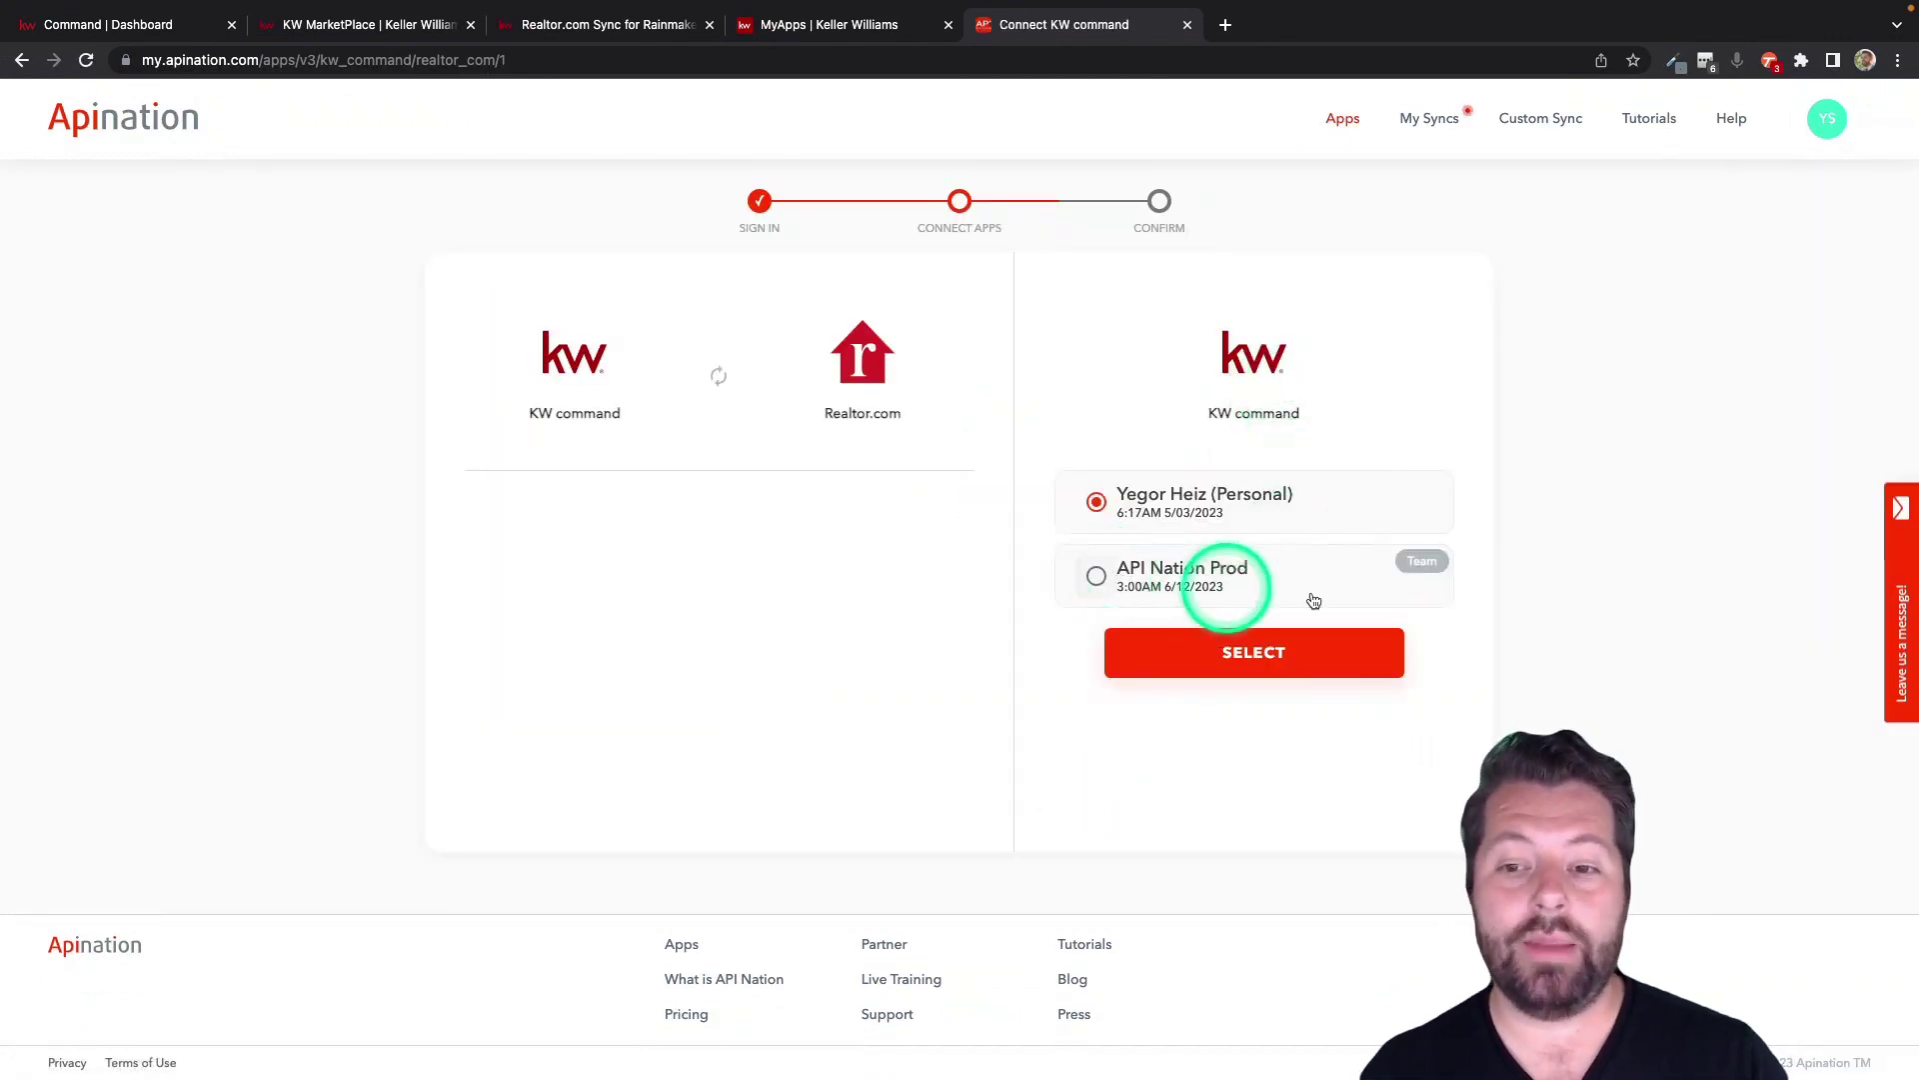
pyautogui.click(1218, 579)
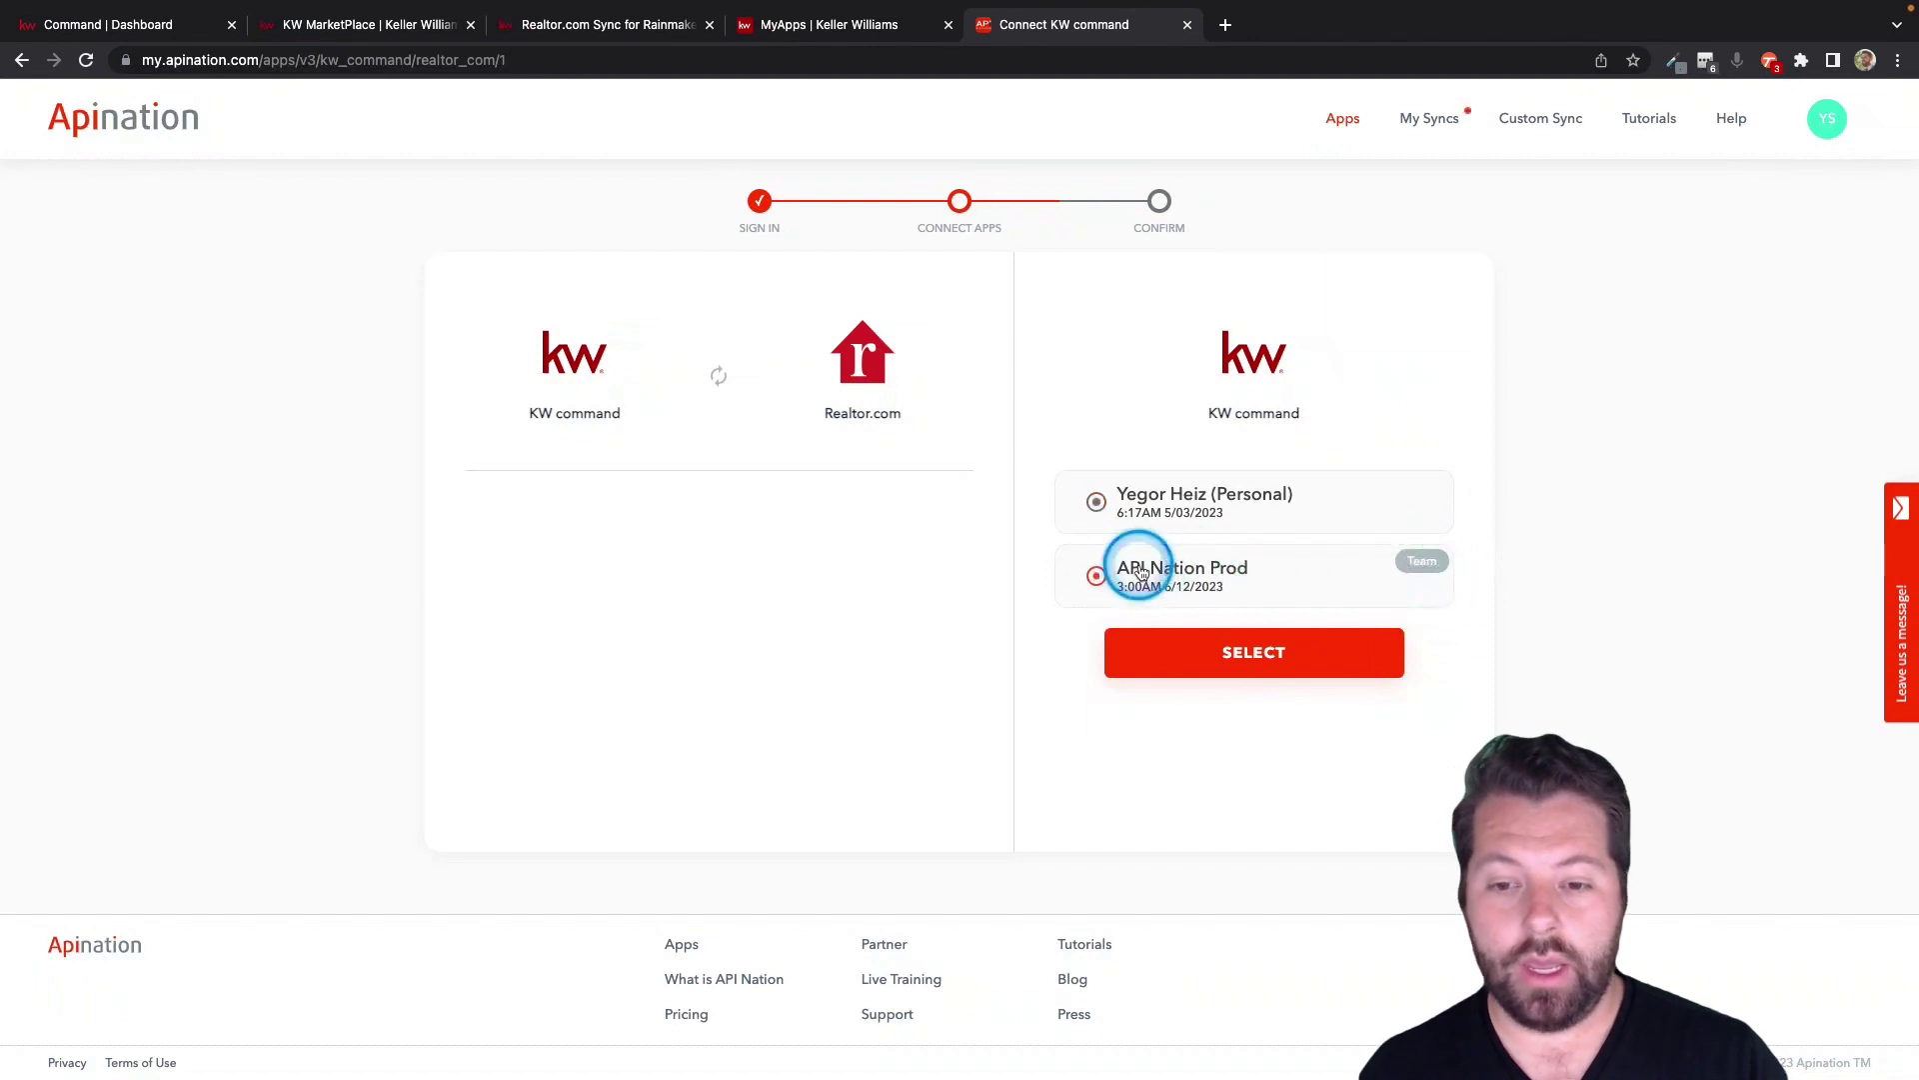
pyautogui.click(1222, 665)
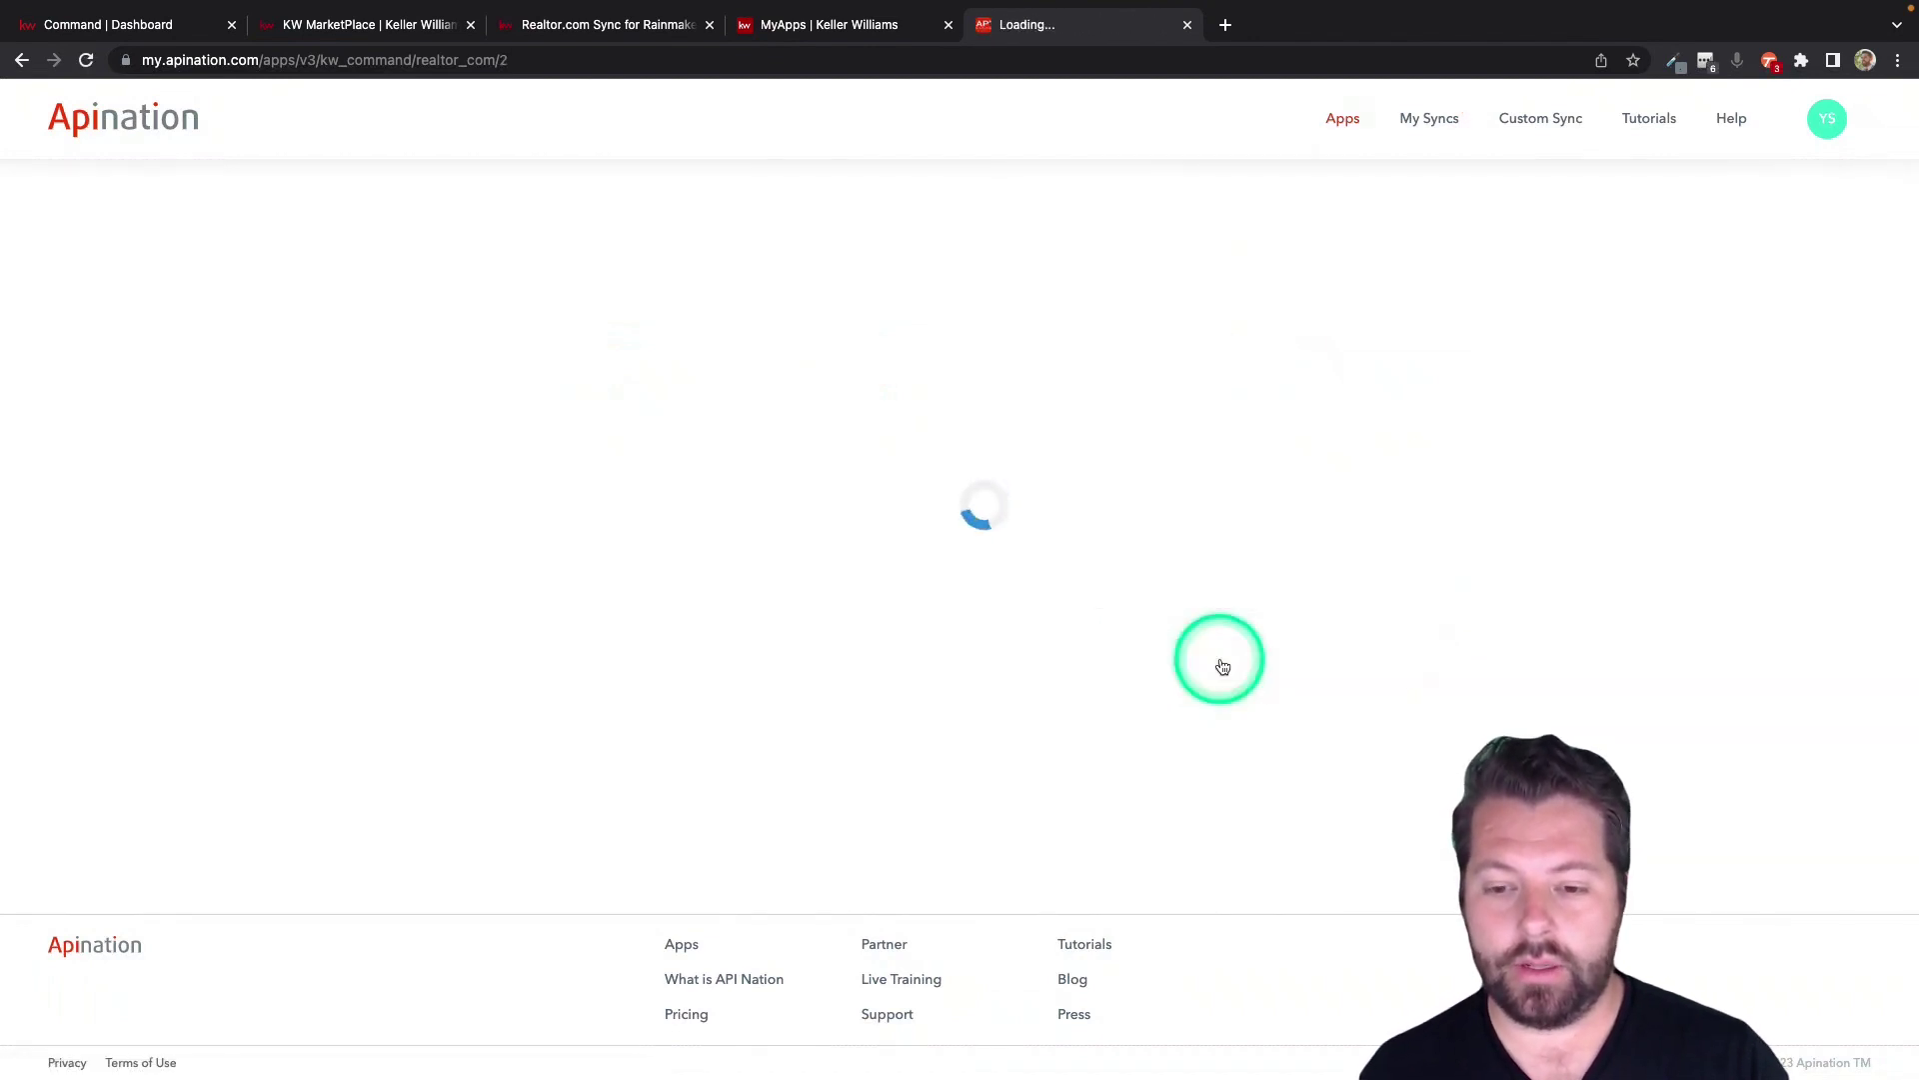
# Create a Realtor.com connection named 'My Team' to get its API key.
pyautogui.click(1249, 507)
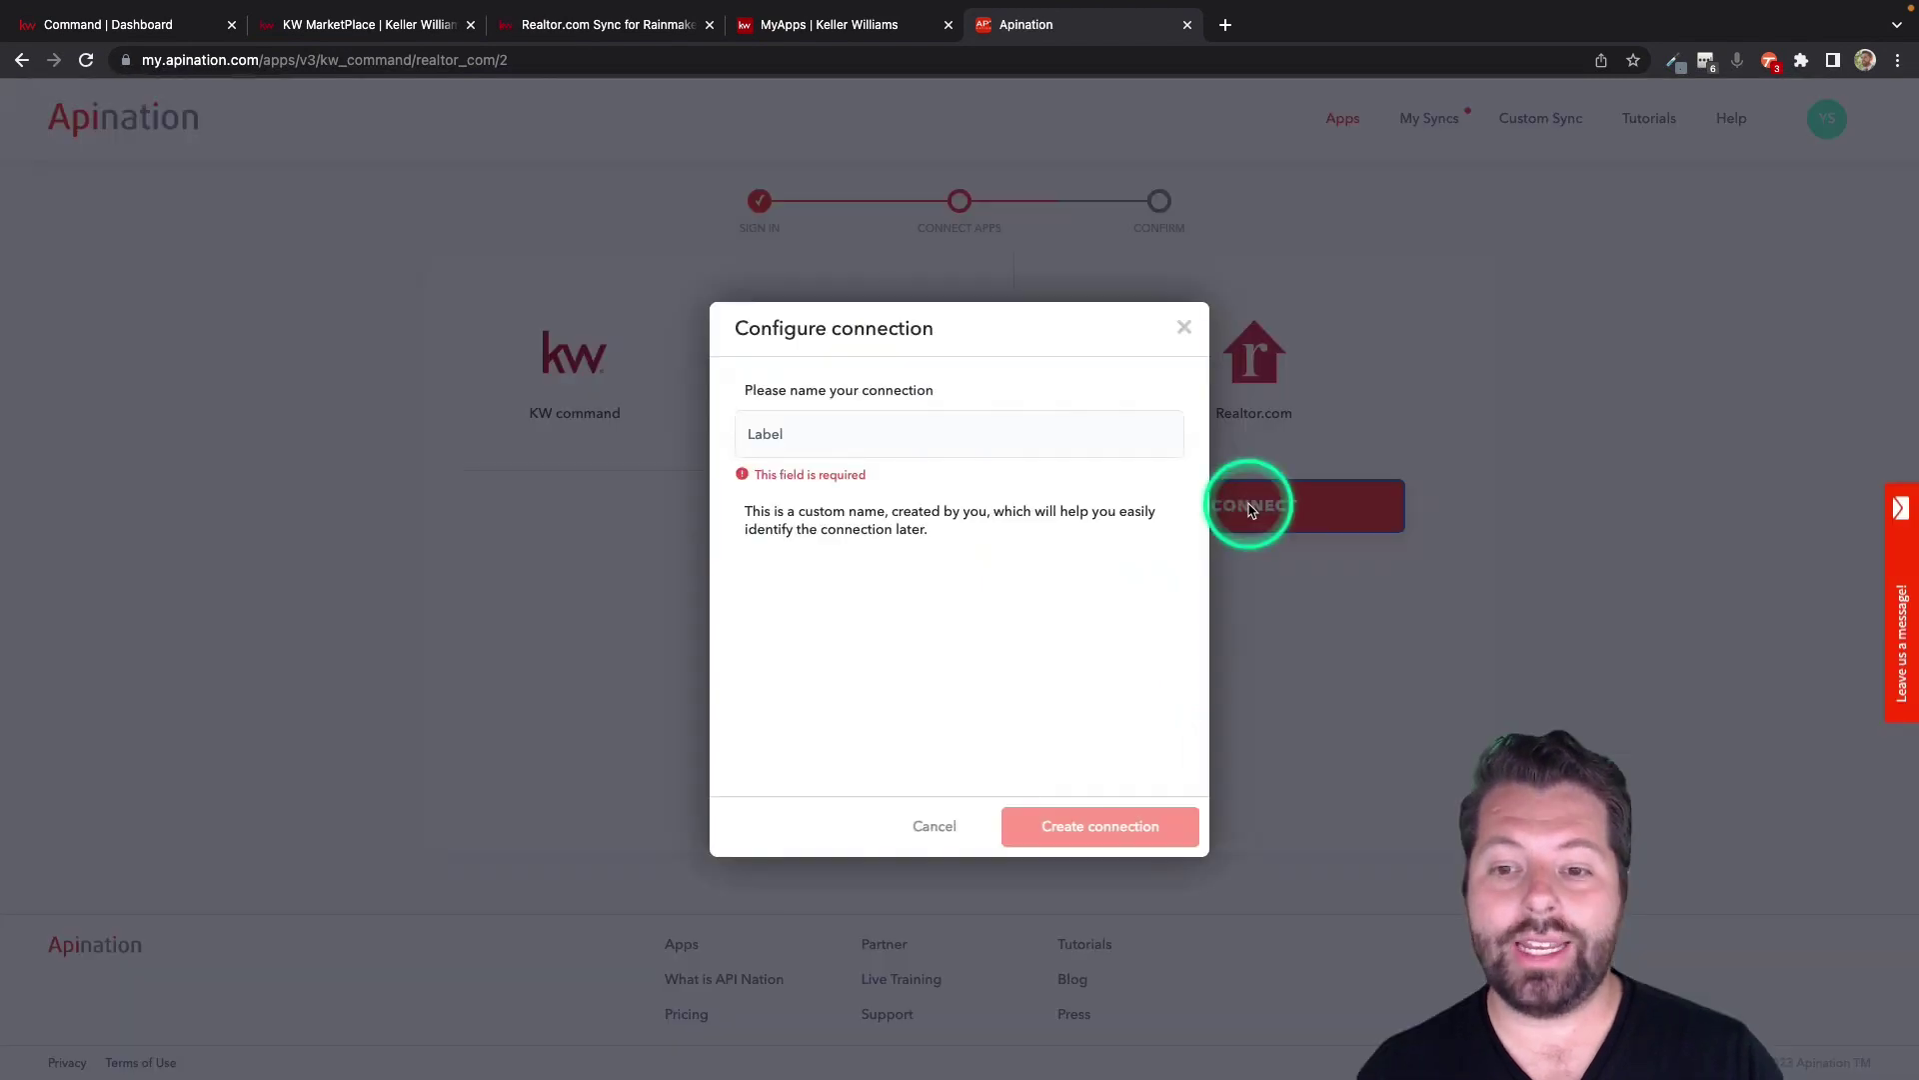
pyautogui.click(860, 490)
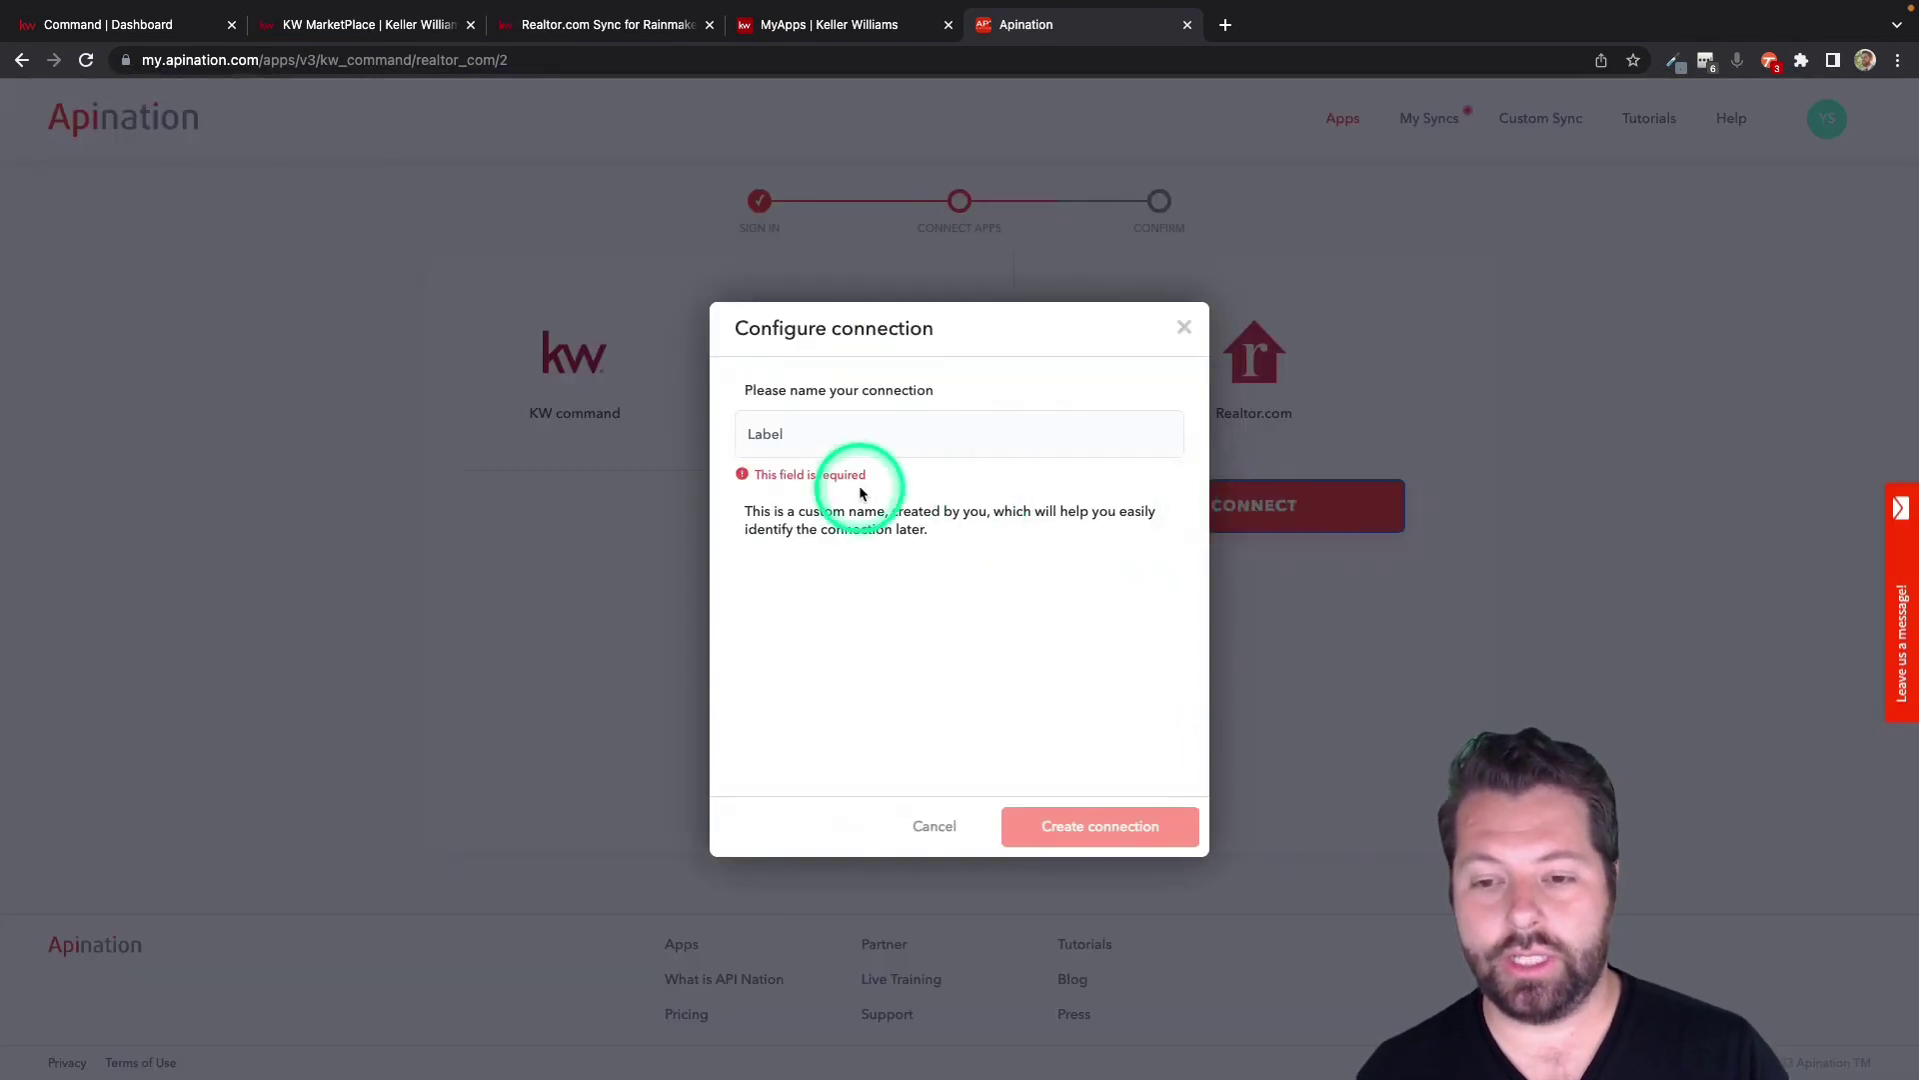
pyautogui.click(861, 448)
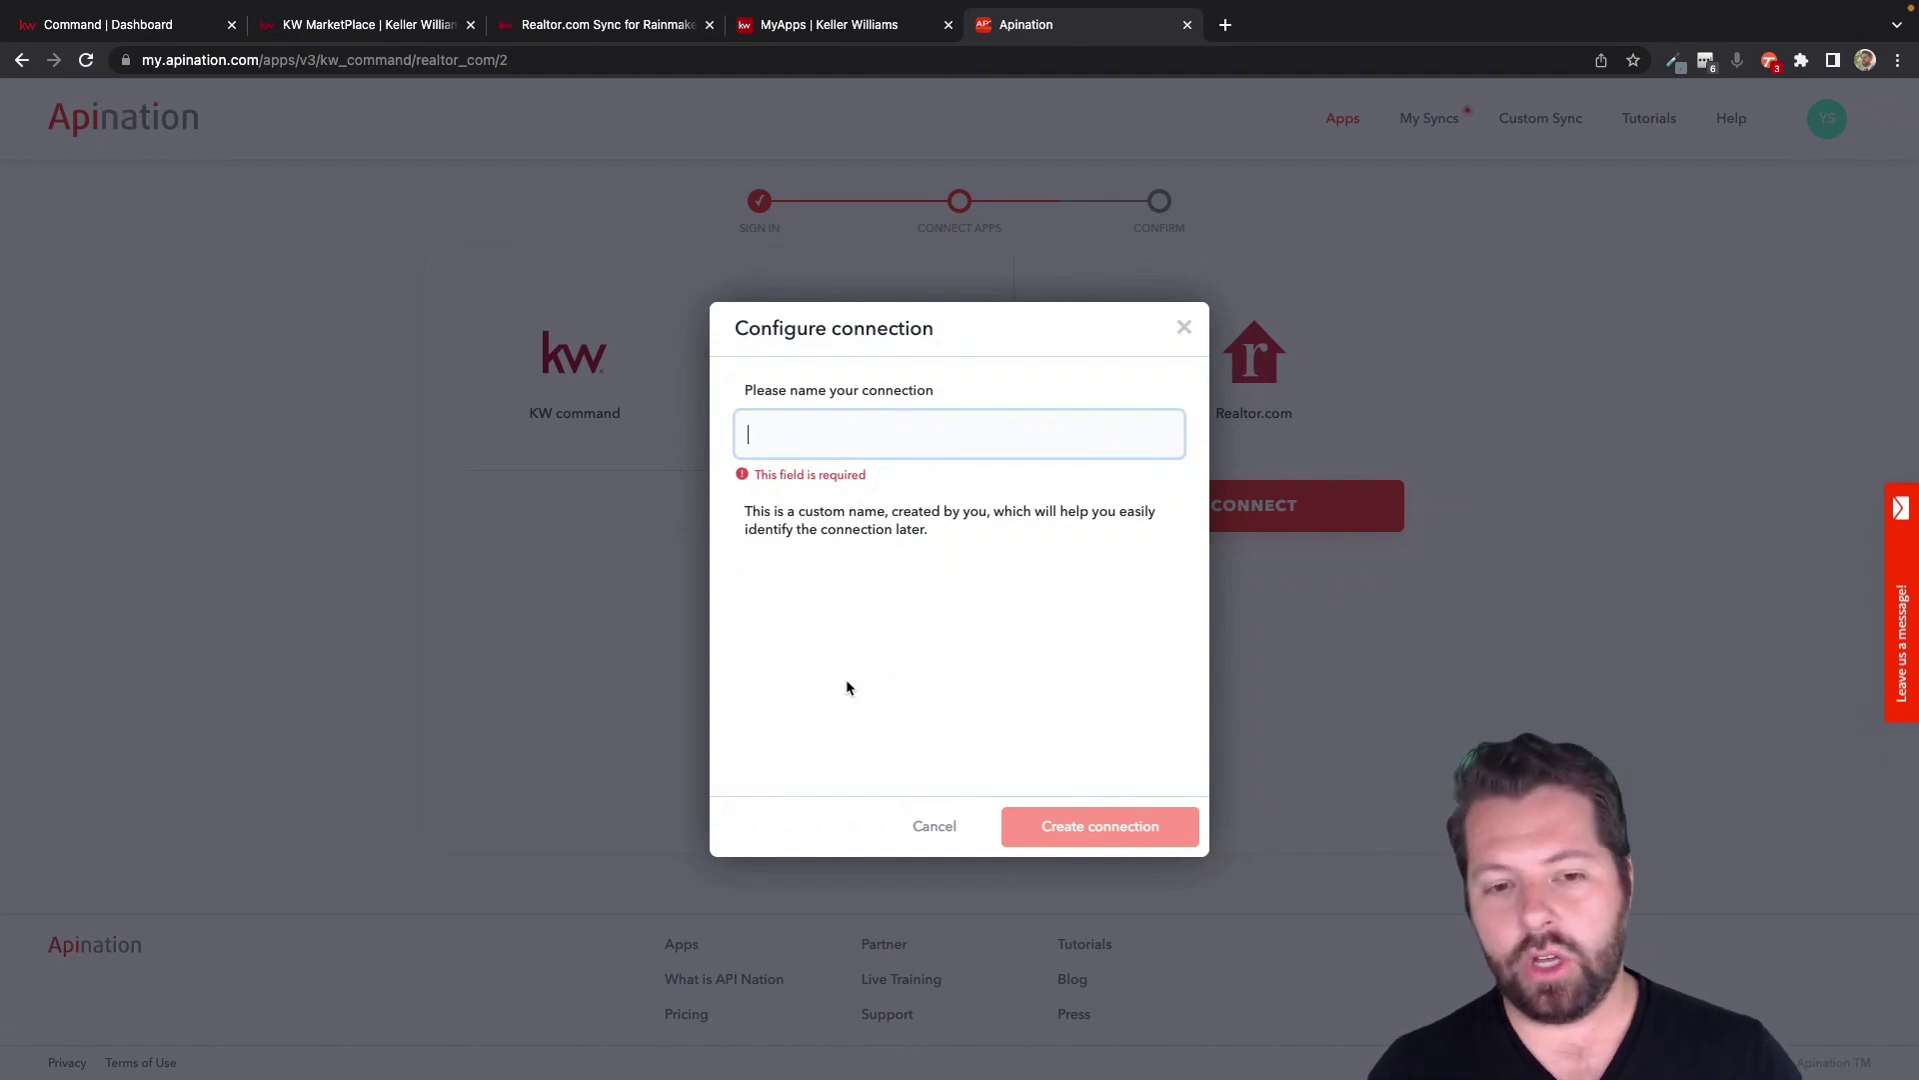
pyautogui.write('My Team')
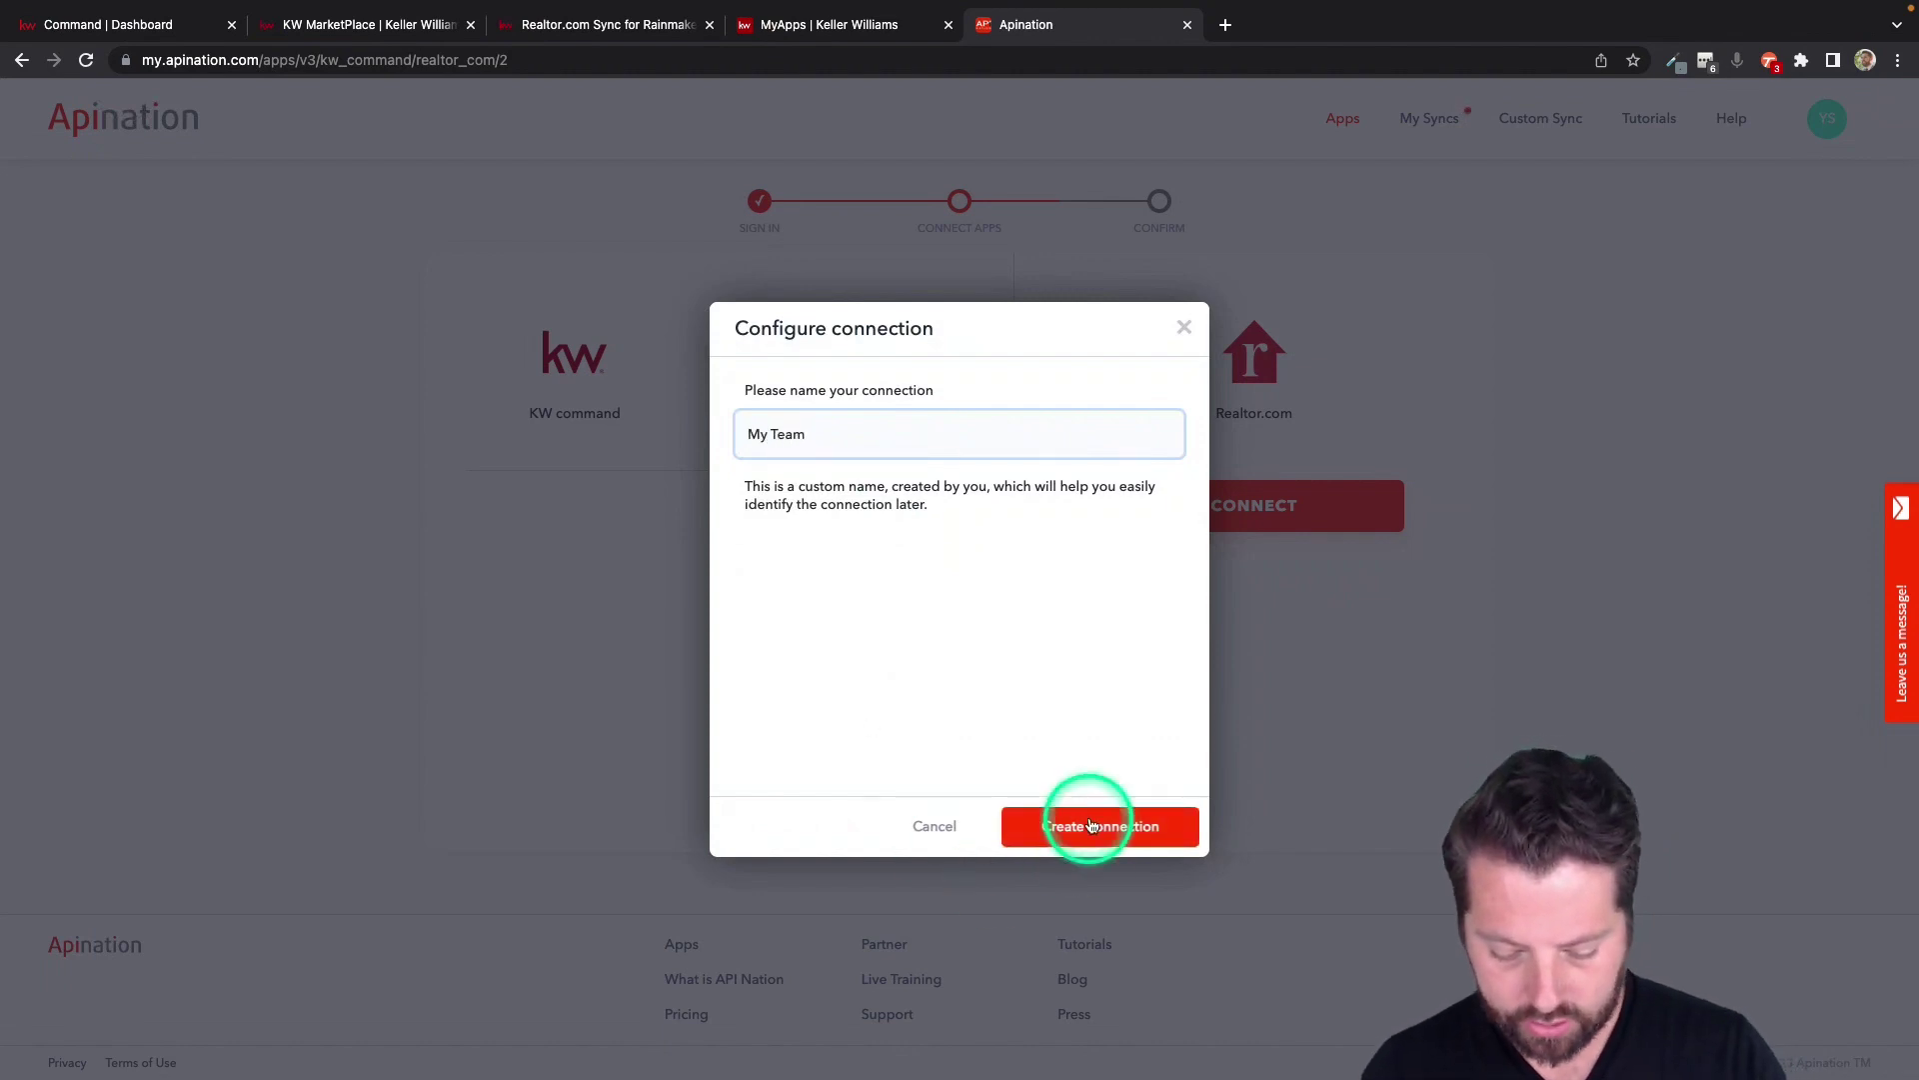
pyautogui.click(1087, 826)
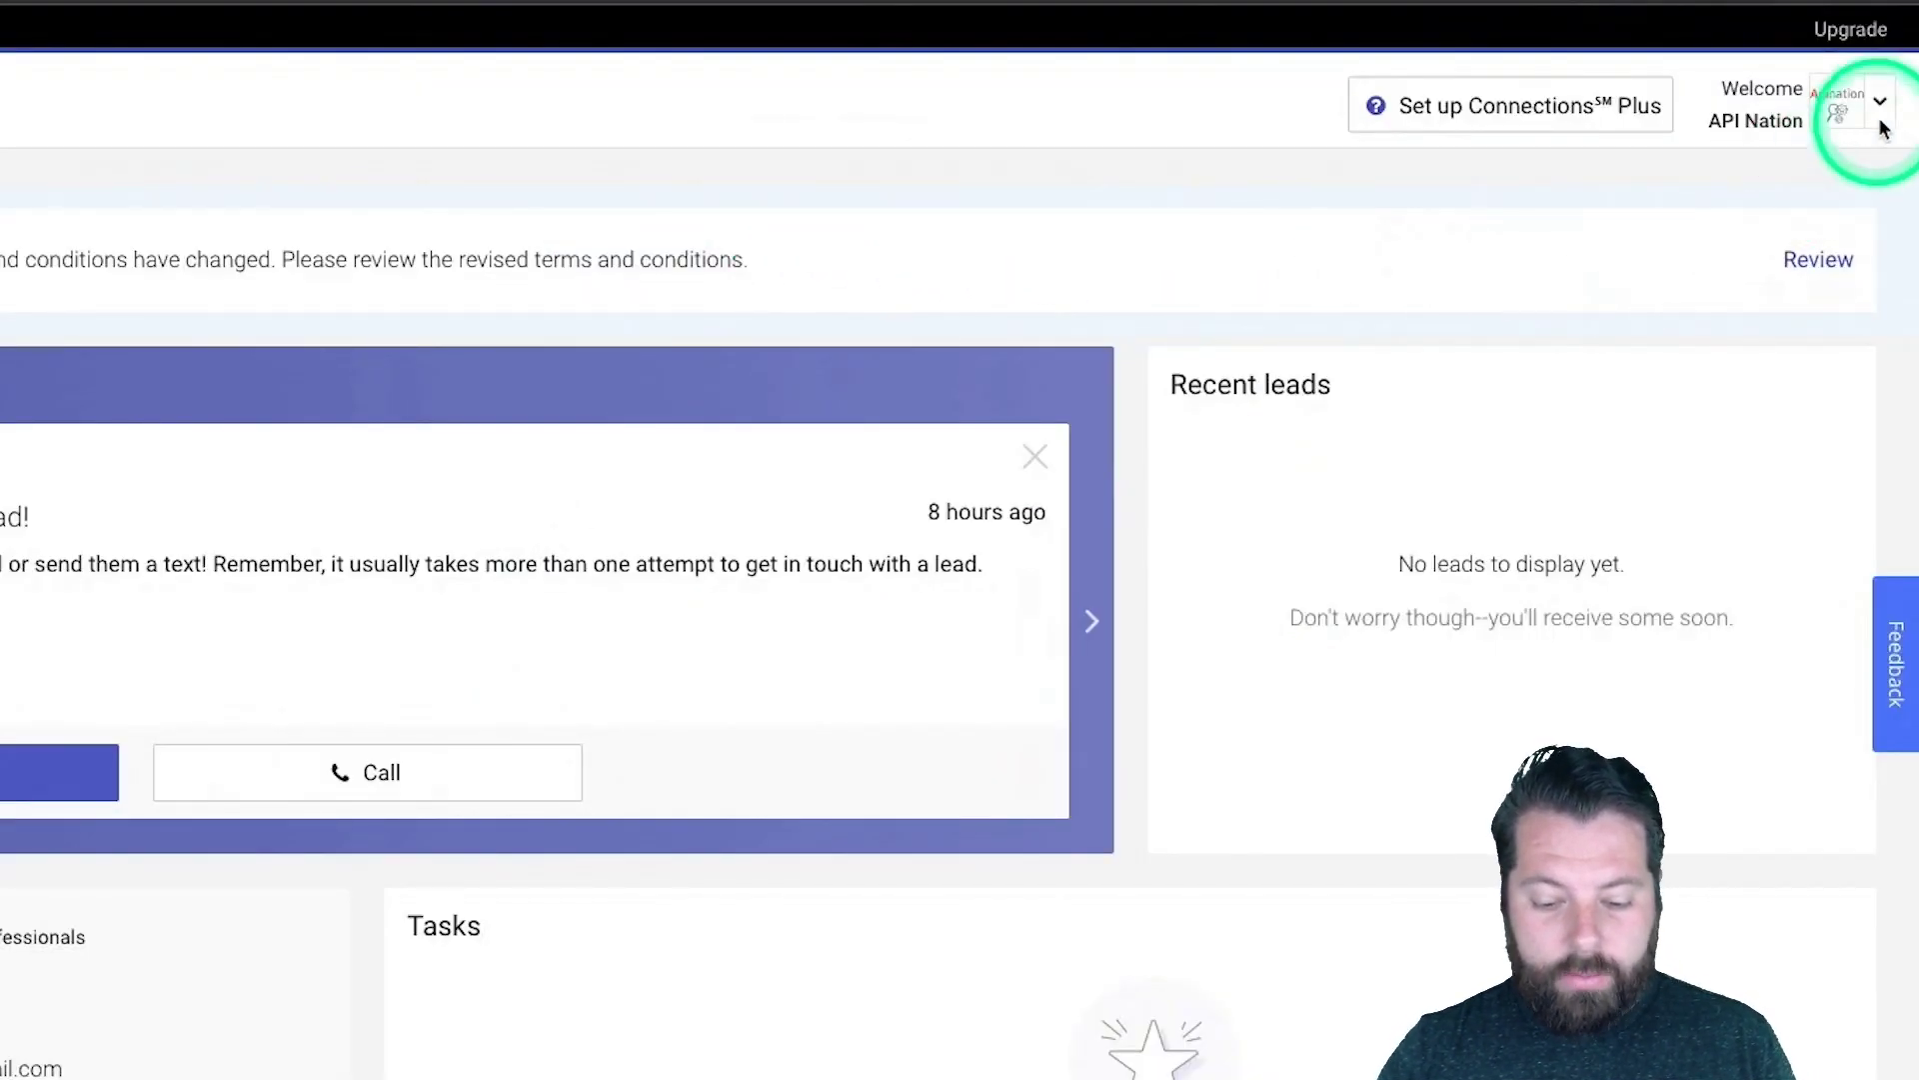
# Go to the lead delivery settings in the Realtor.com account settings.
pyautogui.click(1883, 112)
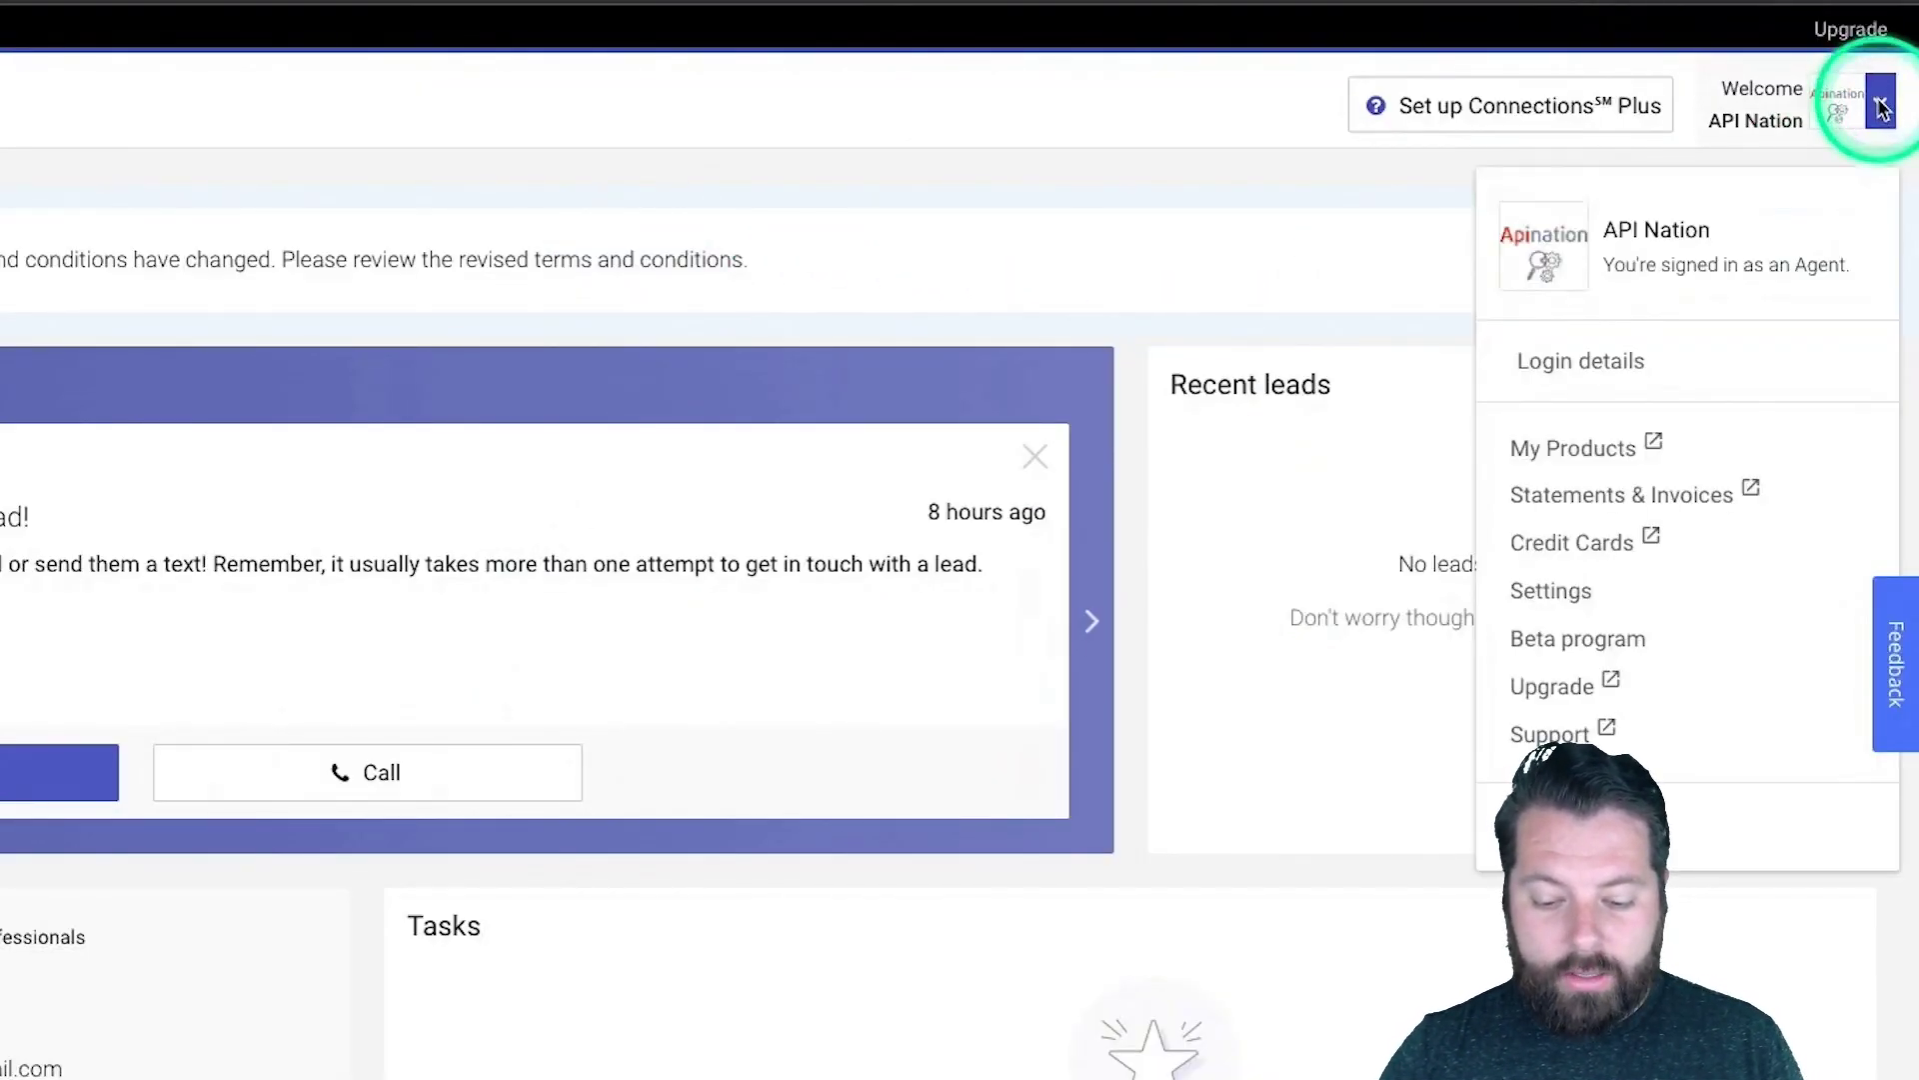
pyautogui.click(1551, 590)
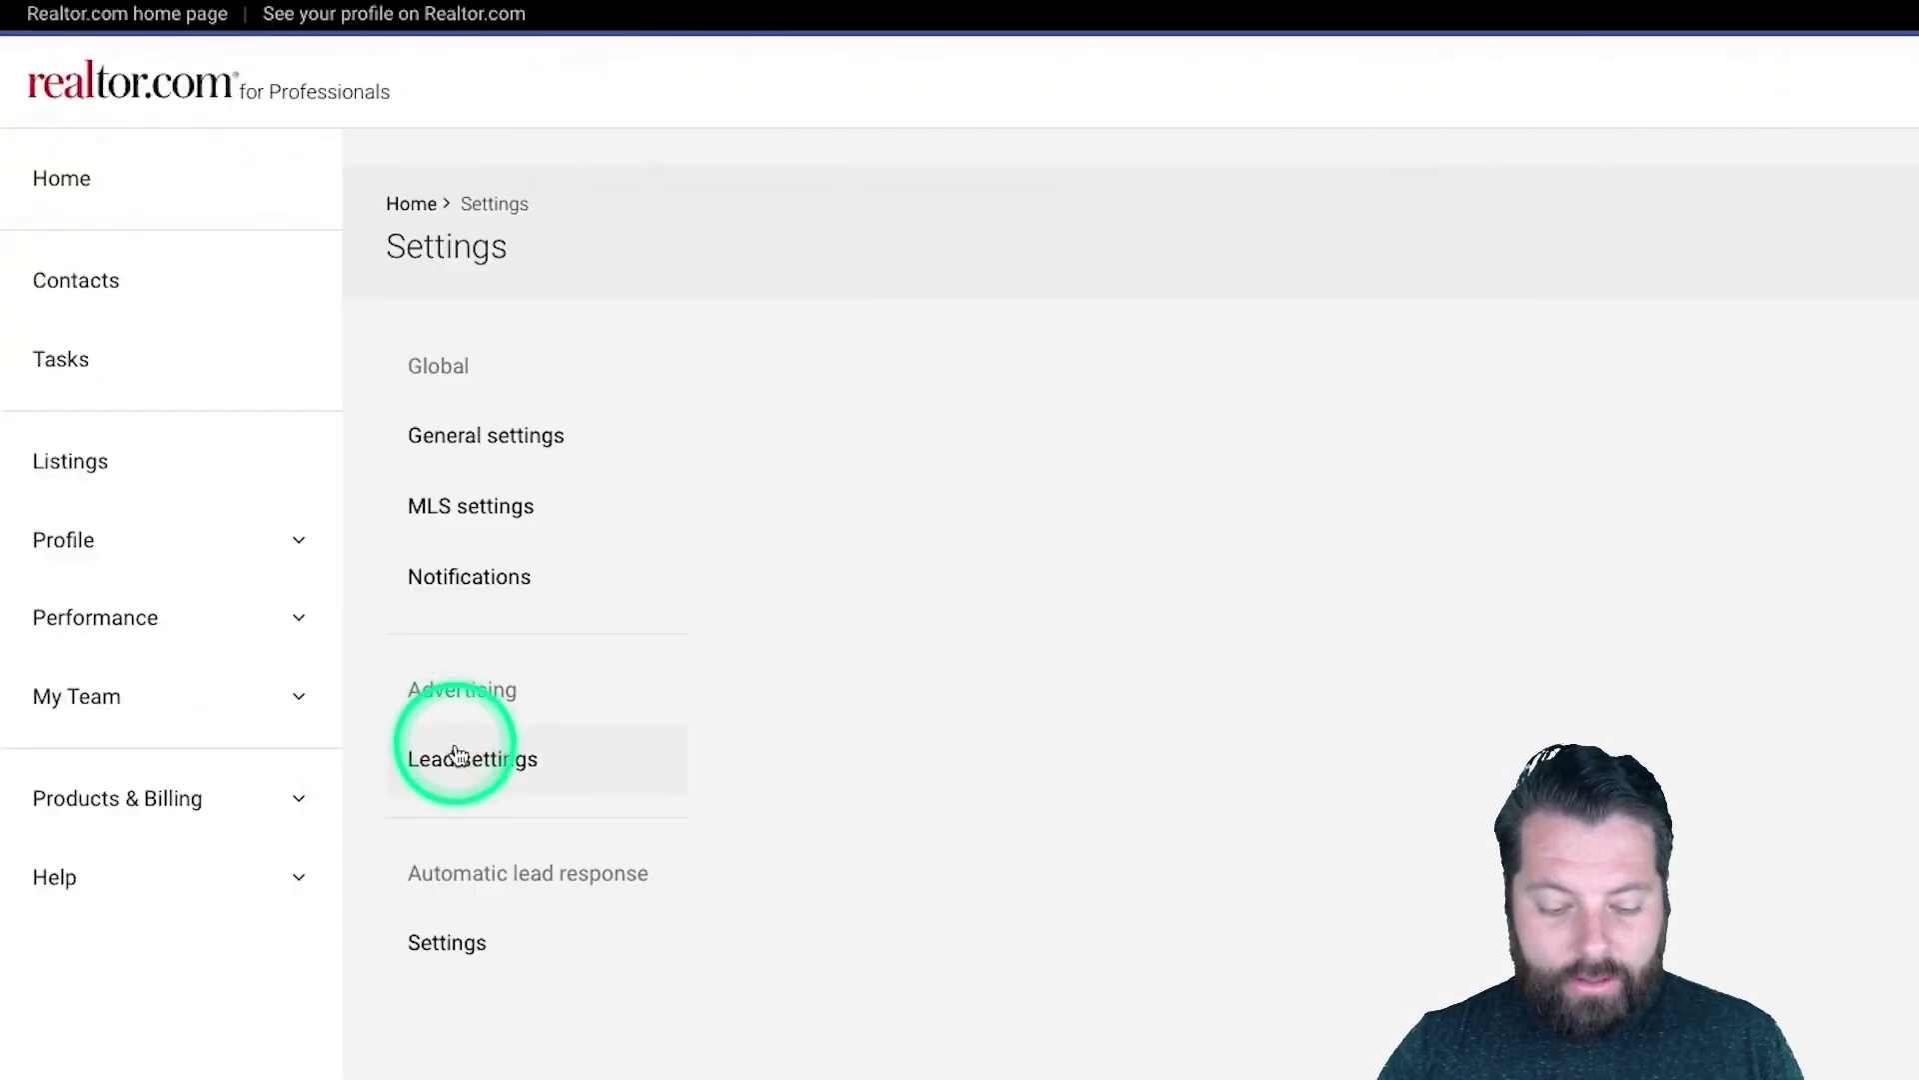
pyautogui.click(461, 765)
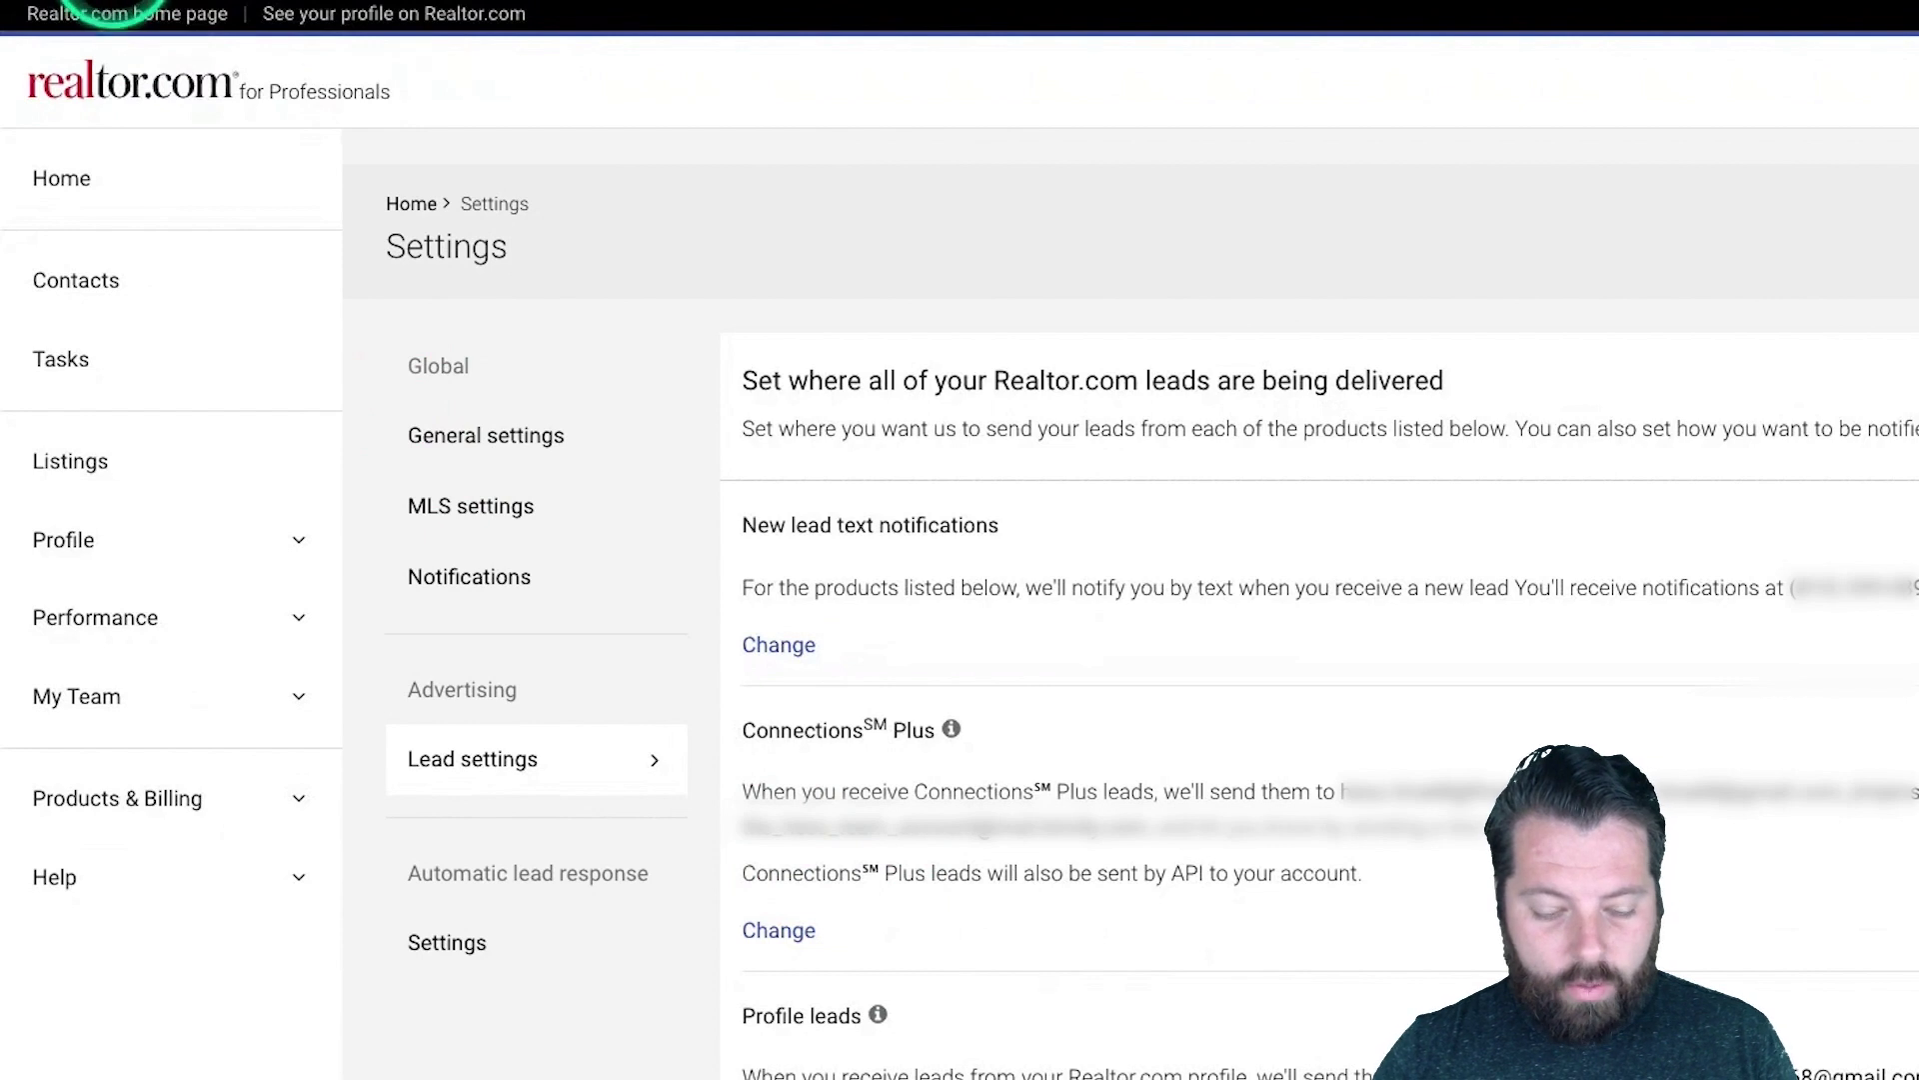
pyautogui.click(605, 436)
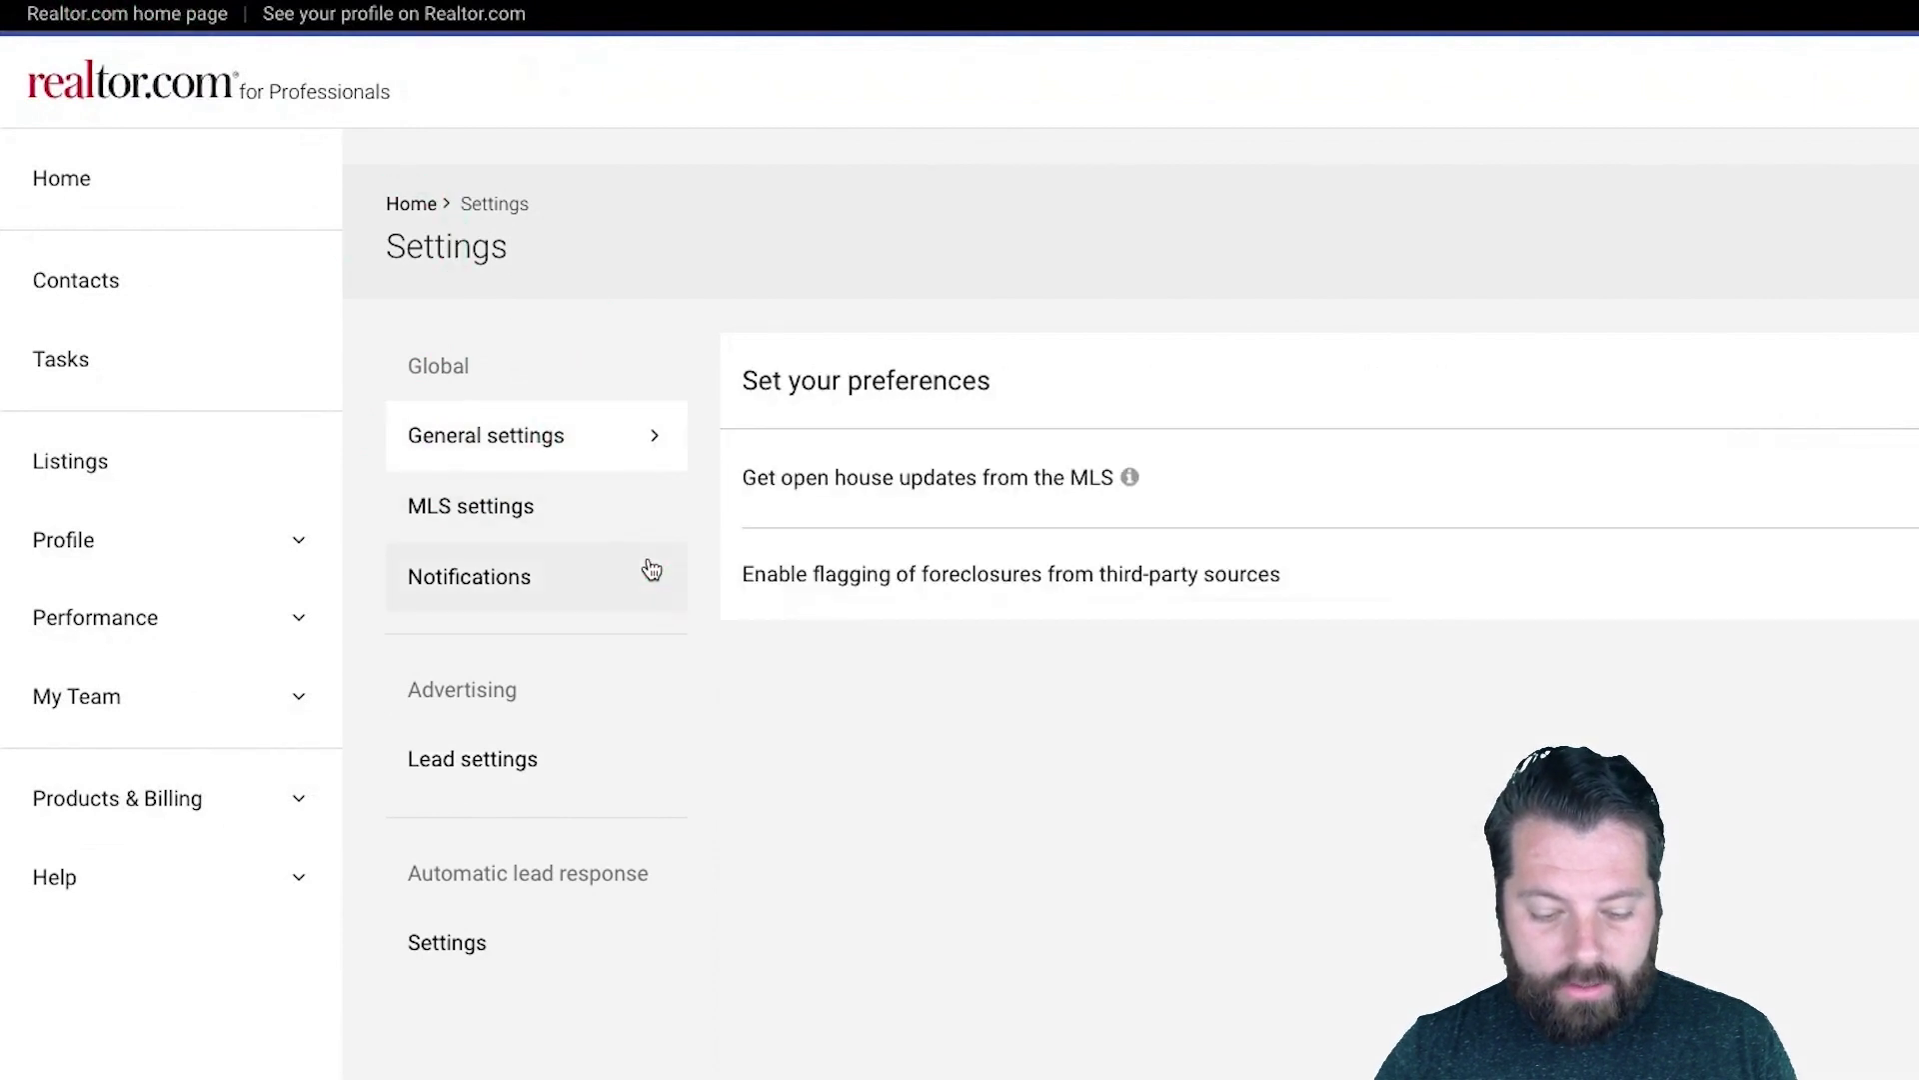
pyautogui.click(505, 763)
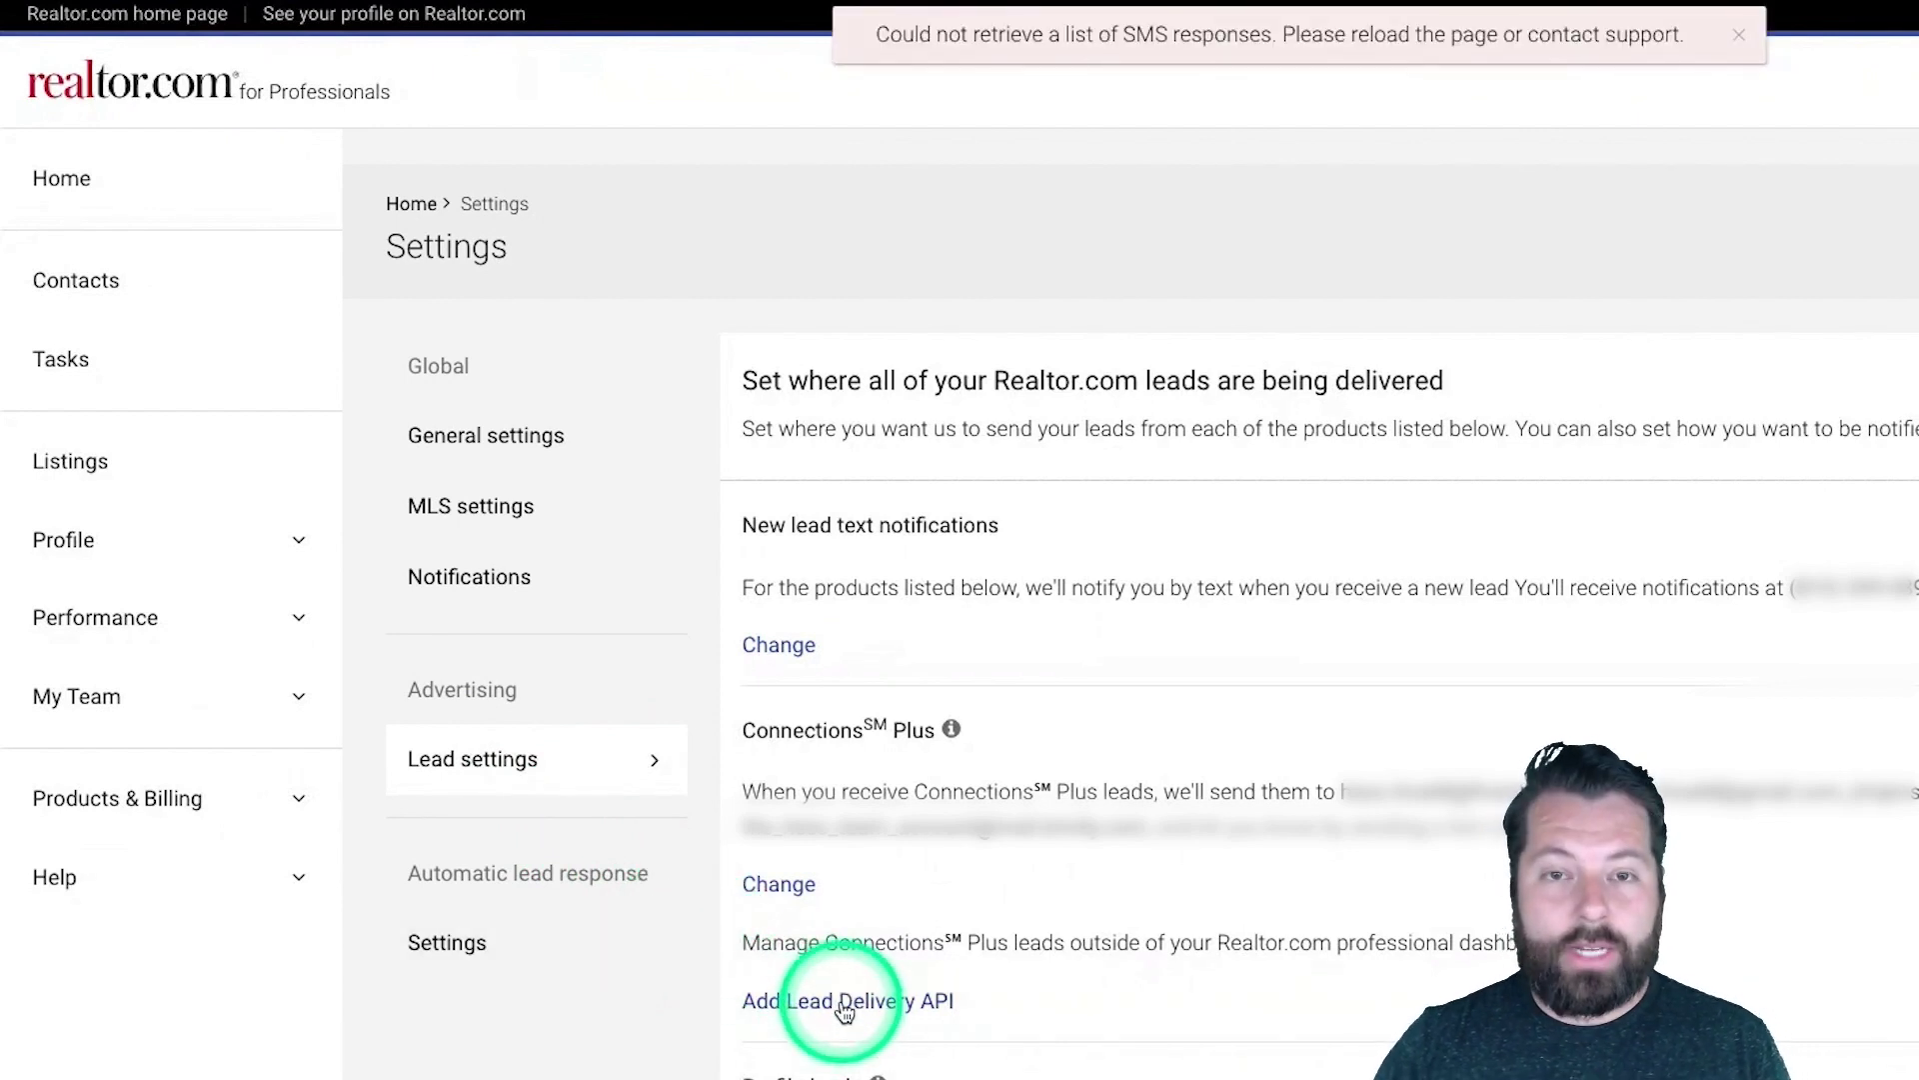
# Start a new Lead Delivery API with Other application as its source.
pyautogui.click(845, 1002)
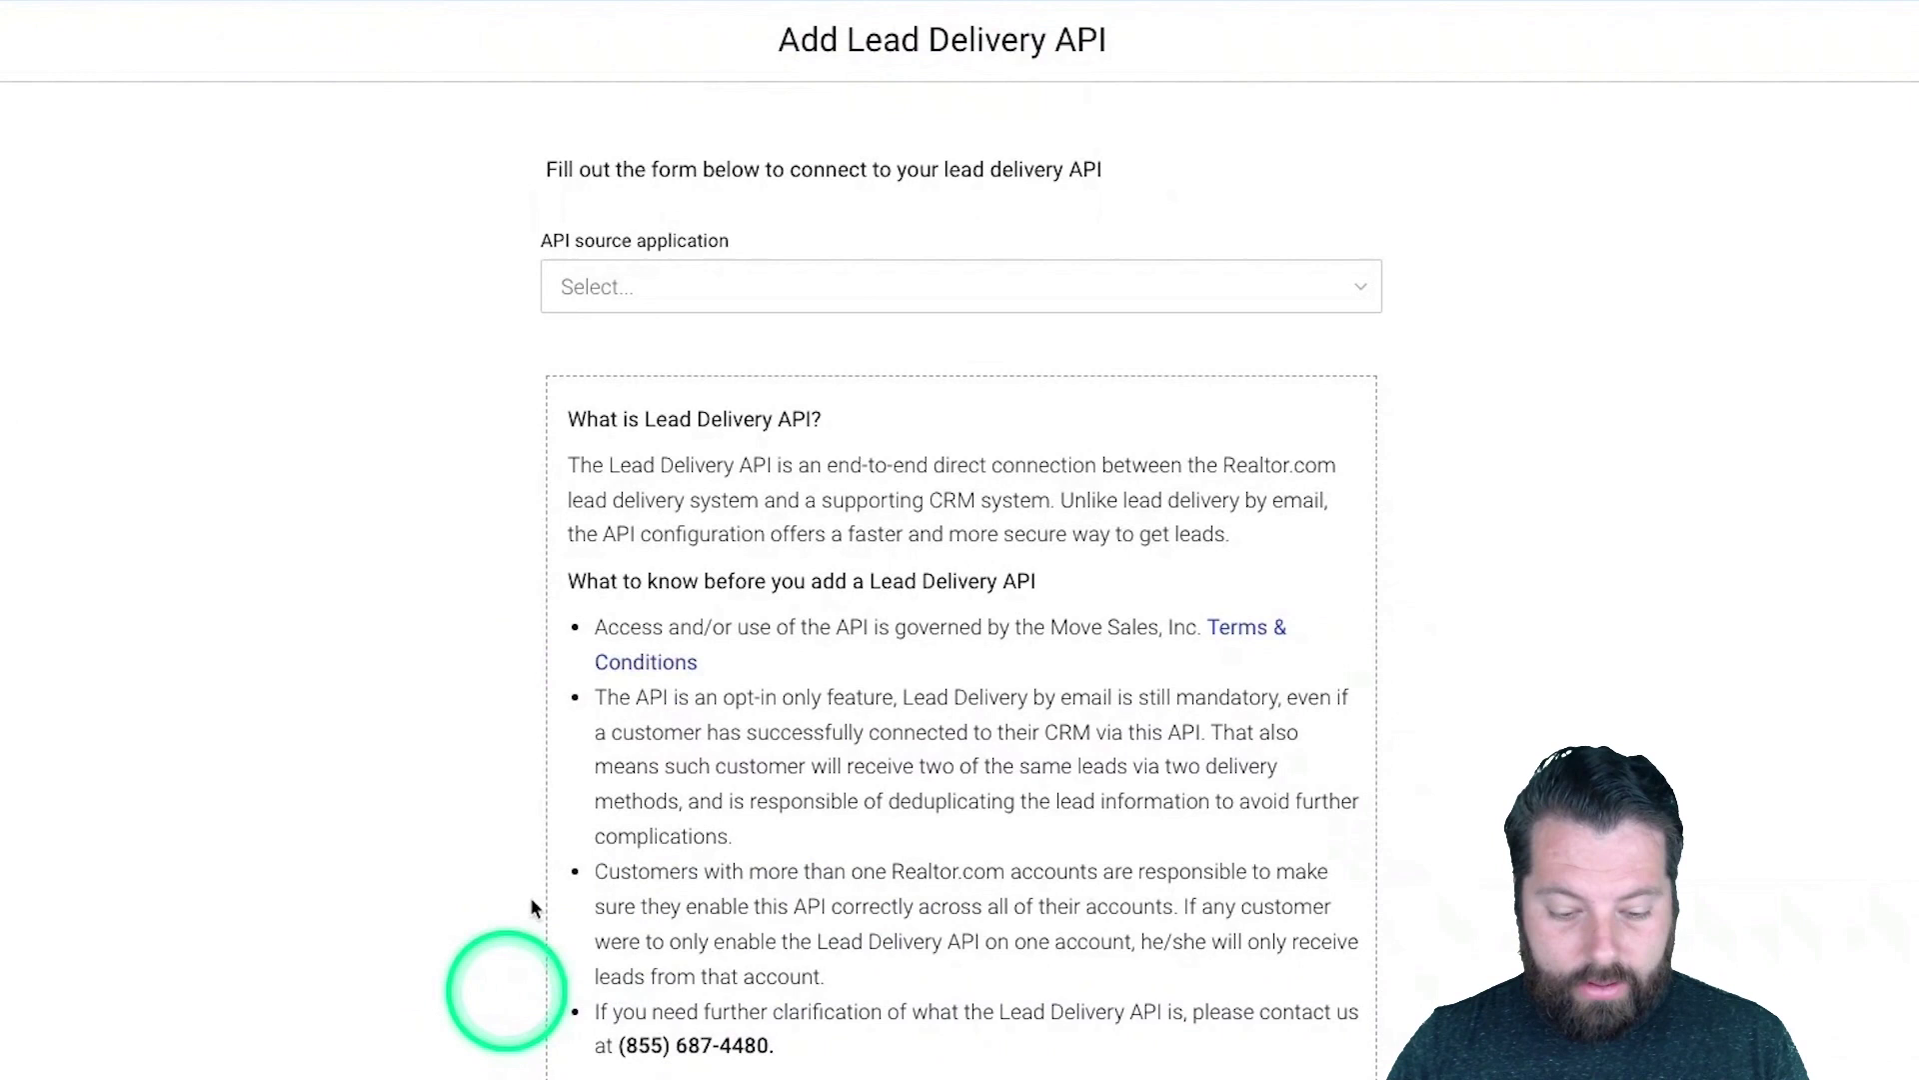
pyautogui.click(946, 302)
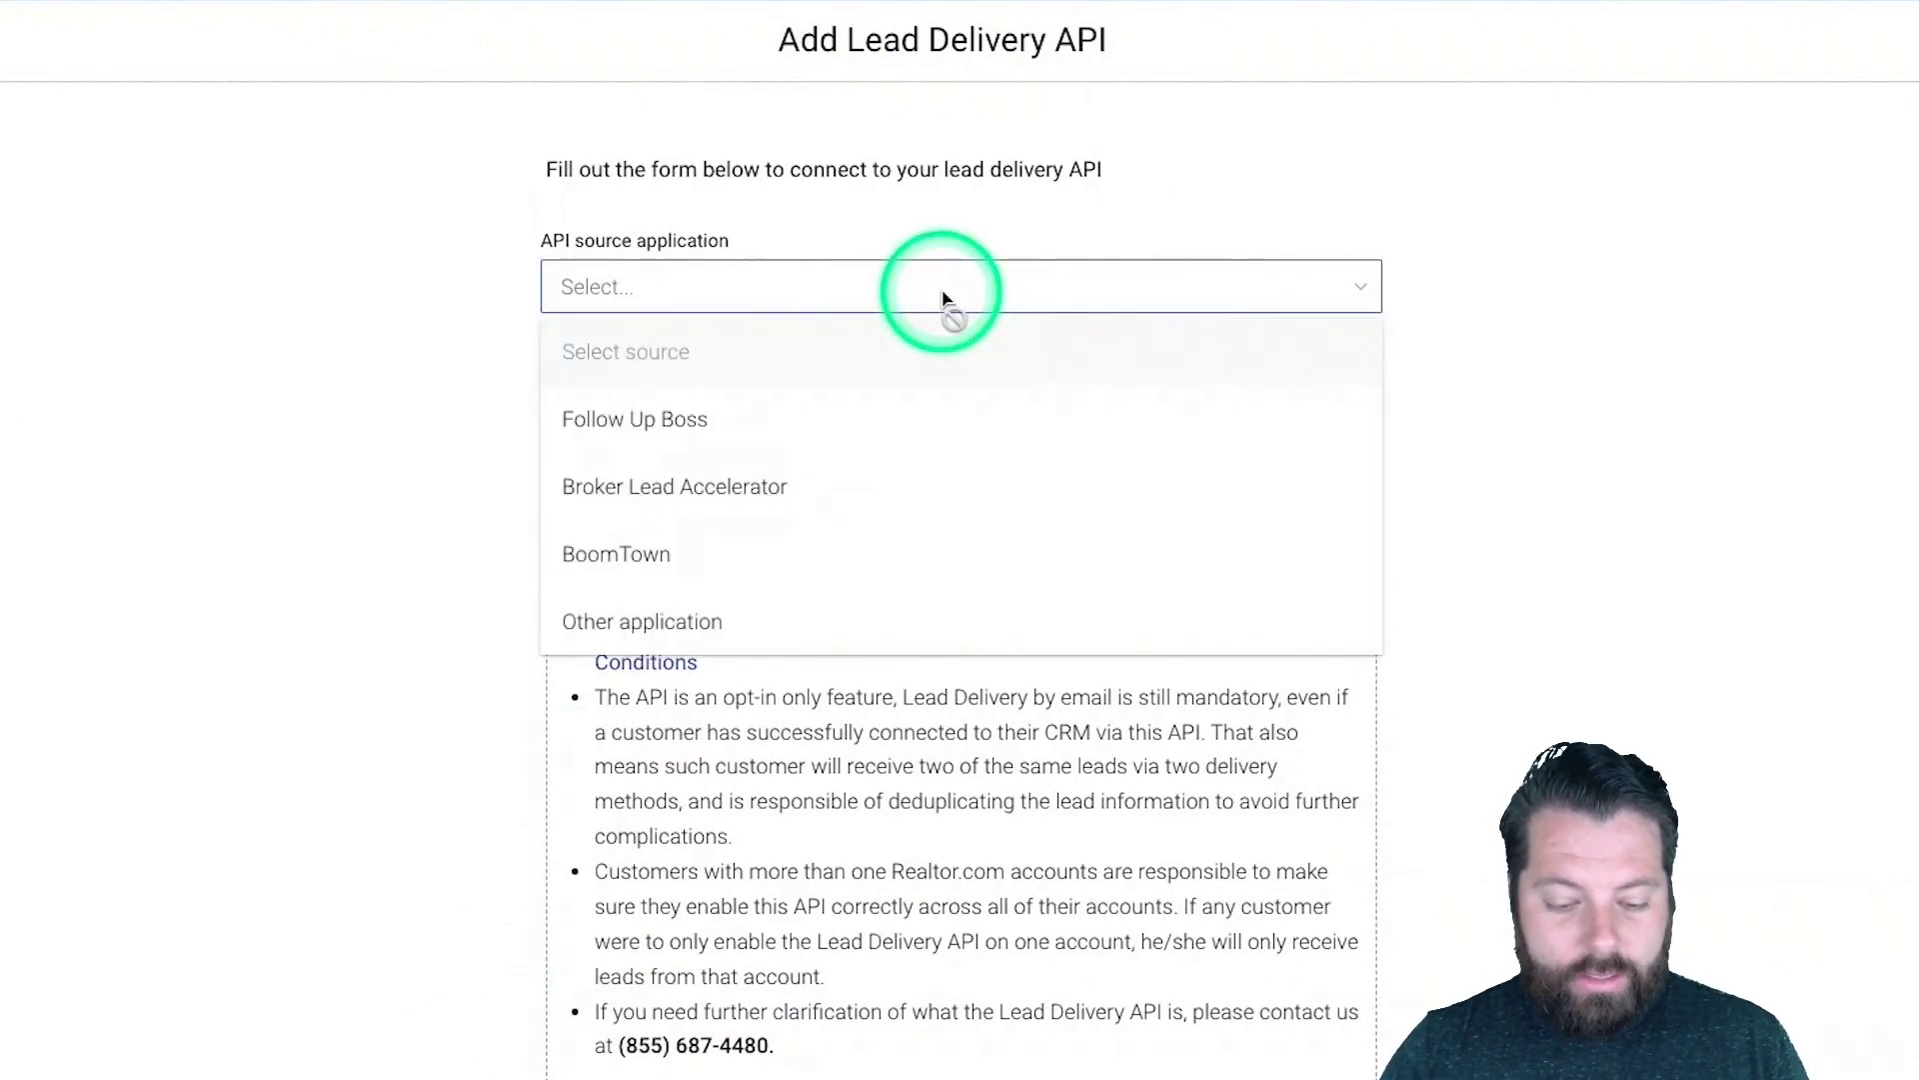
pyautogui.click(879, 621)
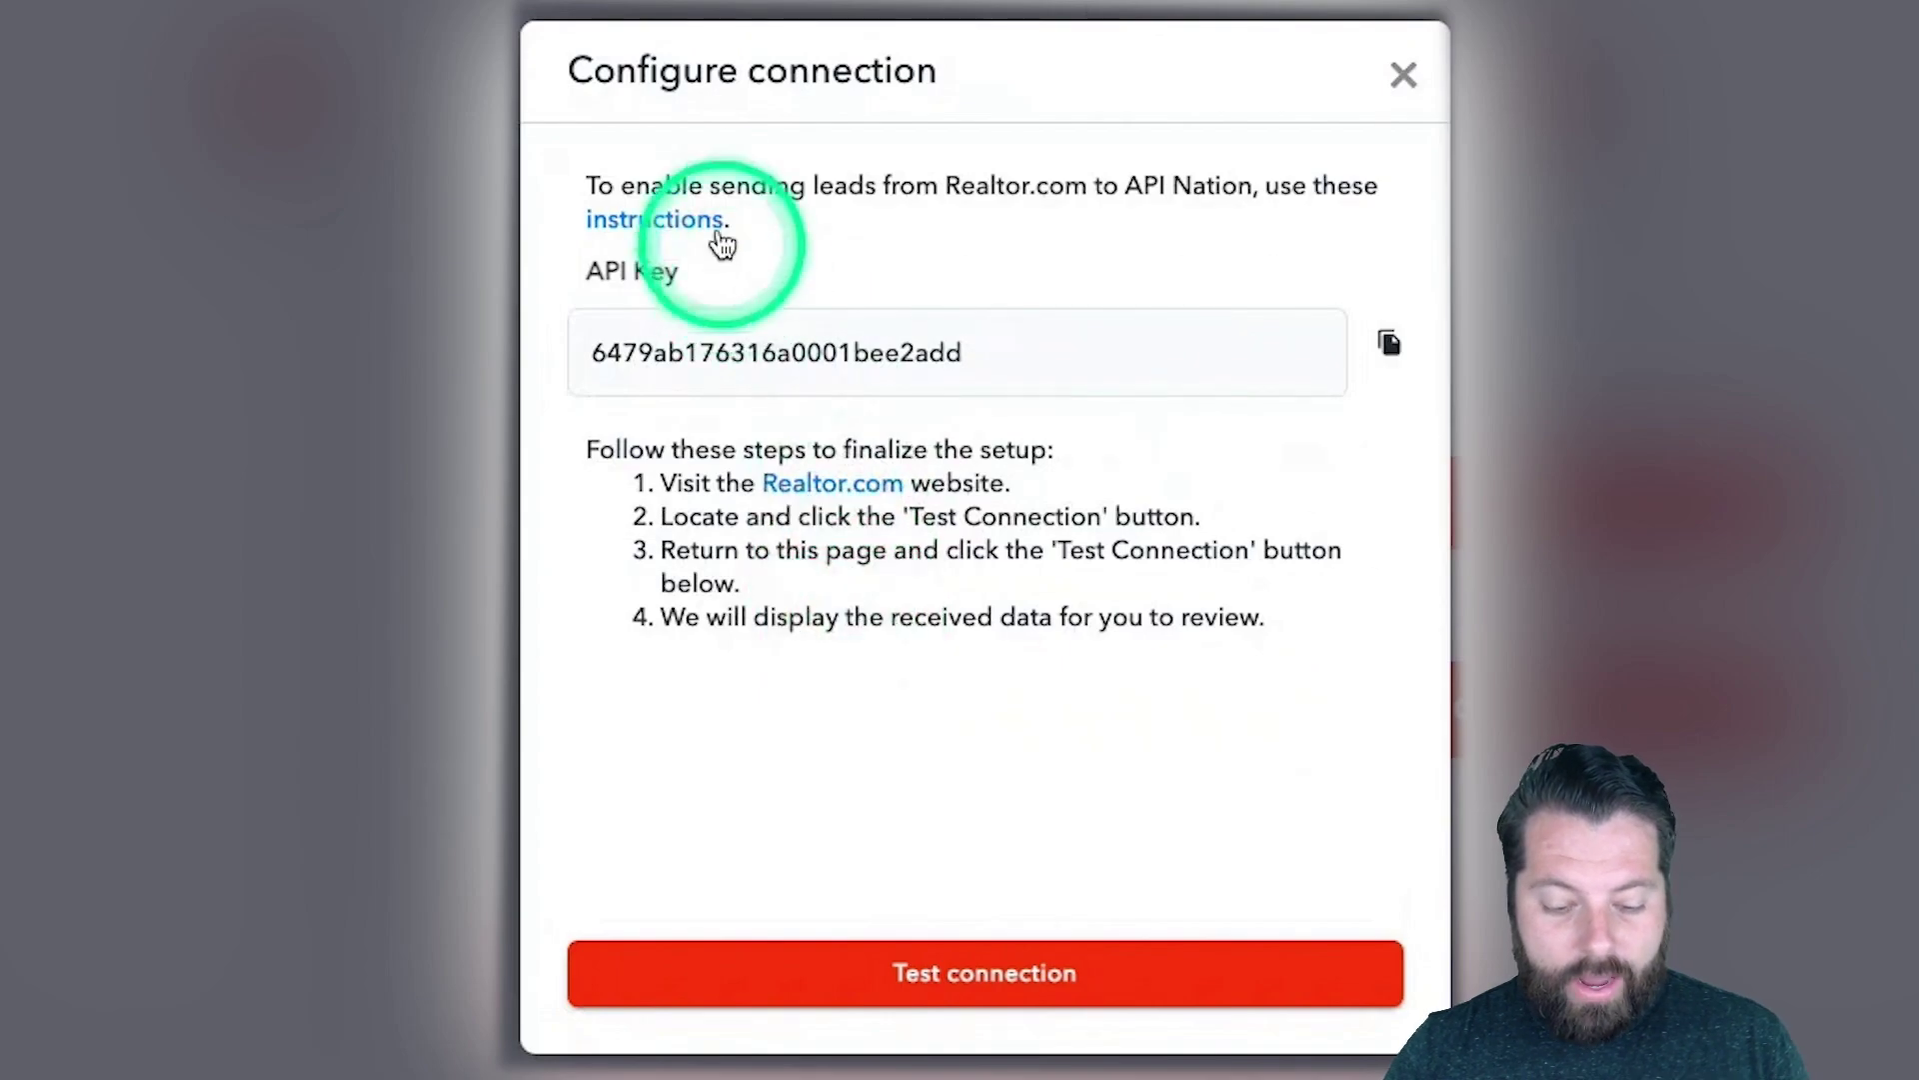
# Copy the Step 7 webhook URL from API Nation's setup article into the Realtor.com Application URL field.
pyautogui.click(690, 222)
pyautogui.click(988, 620)
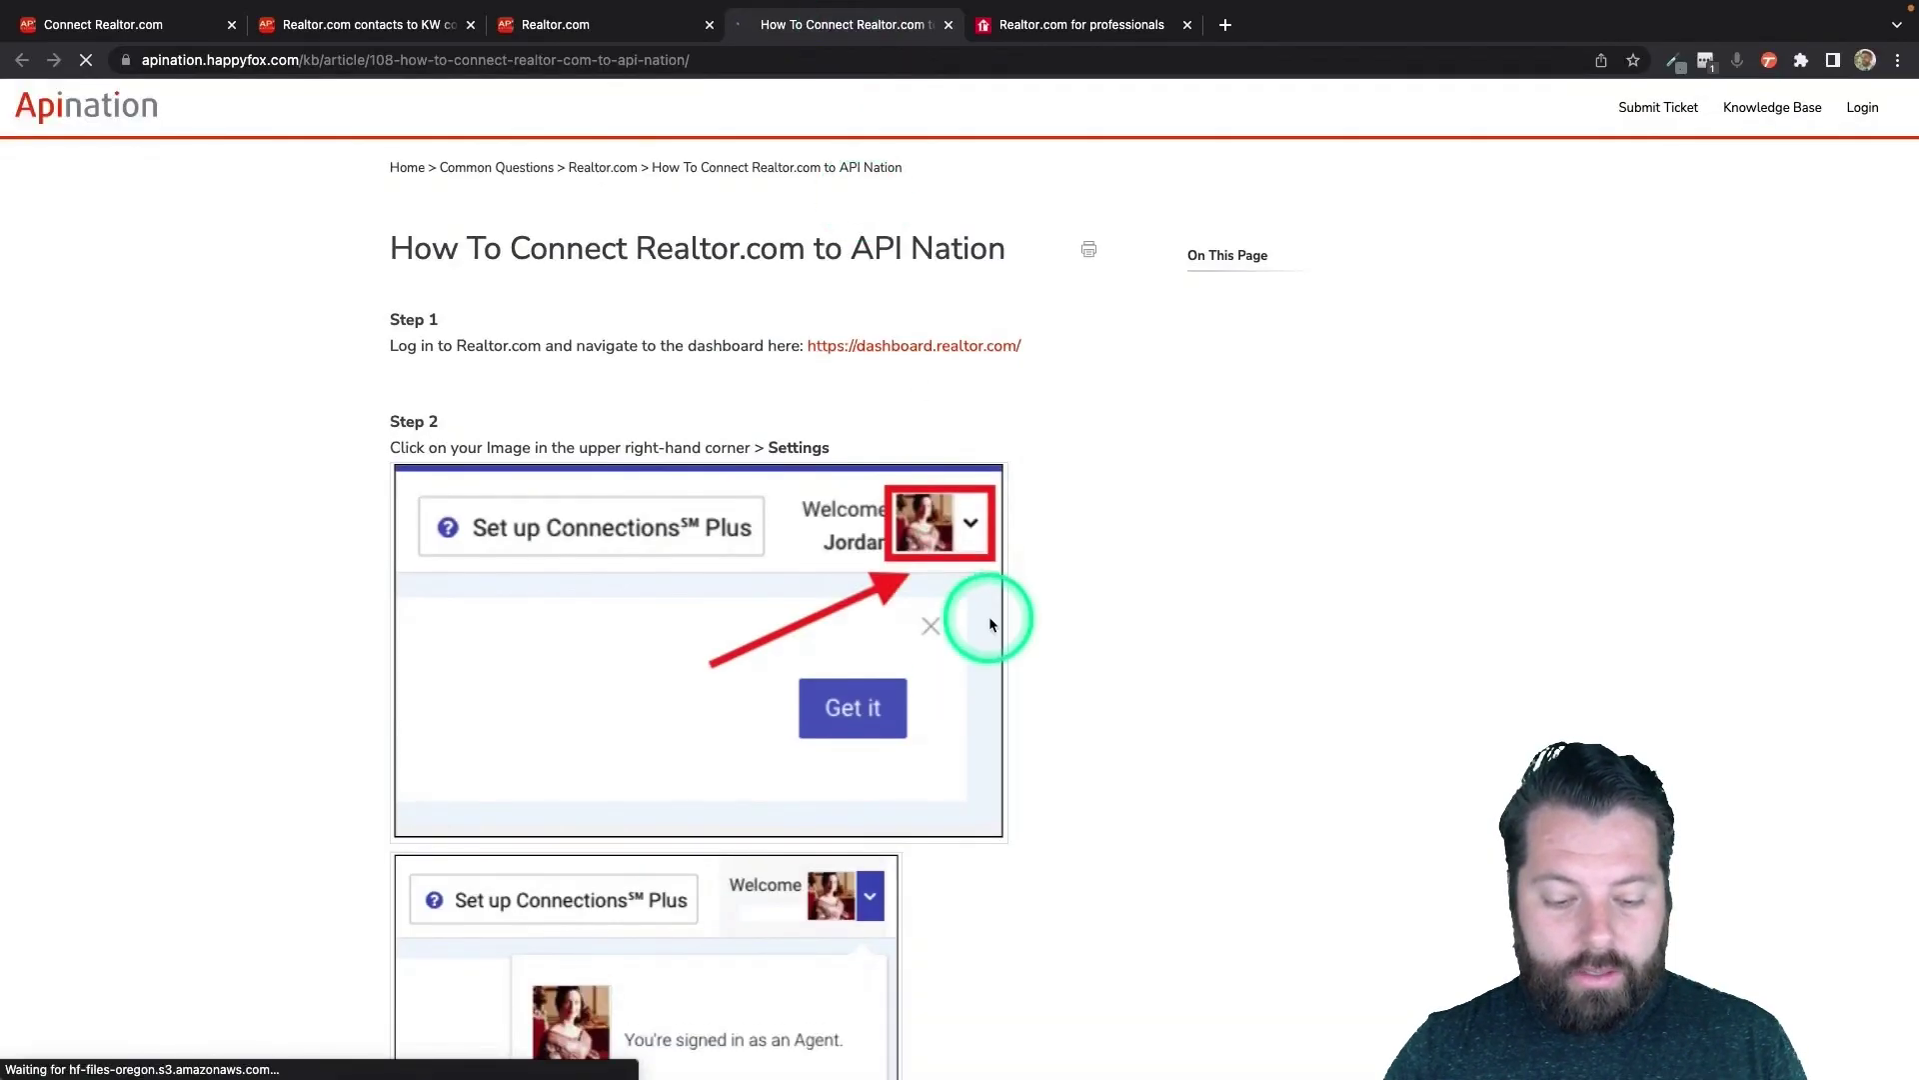
pyautogui.scroll(-3, 989, 621)
pyautogui.scroll(-3, 991, 625)
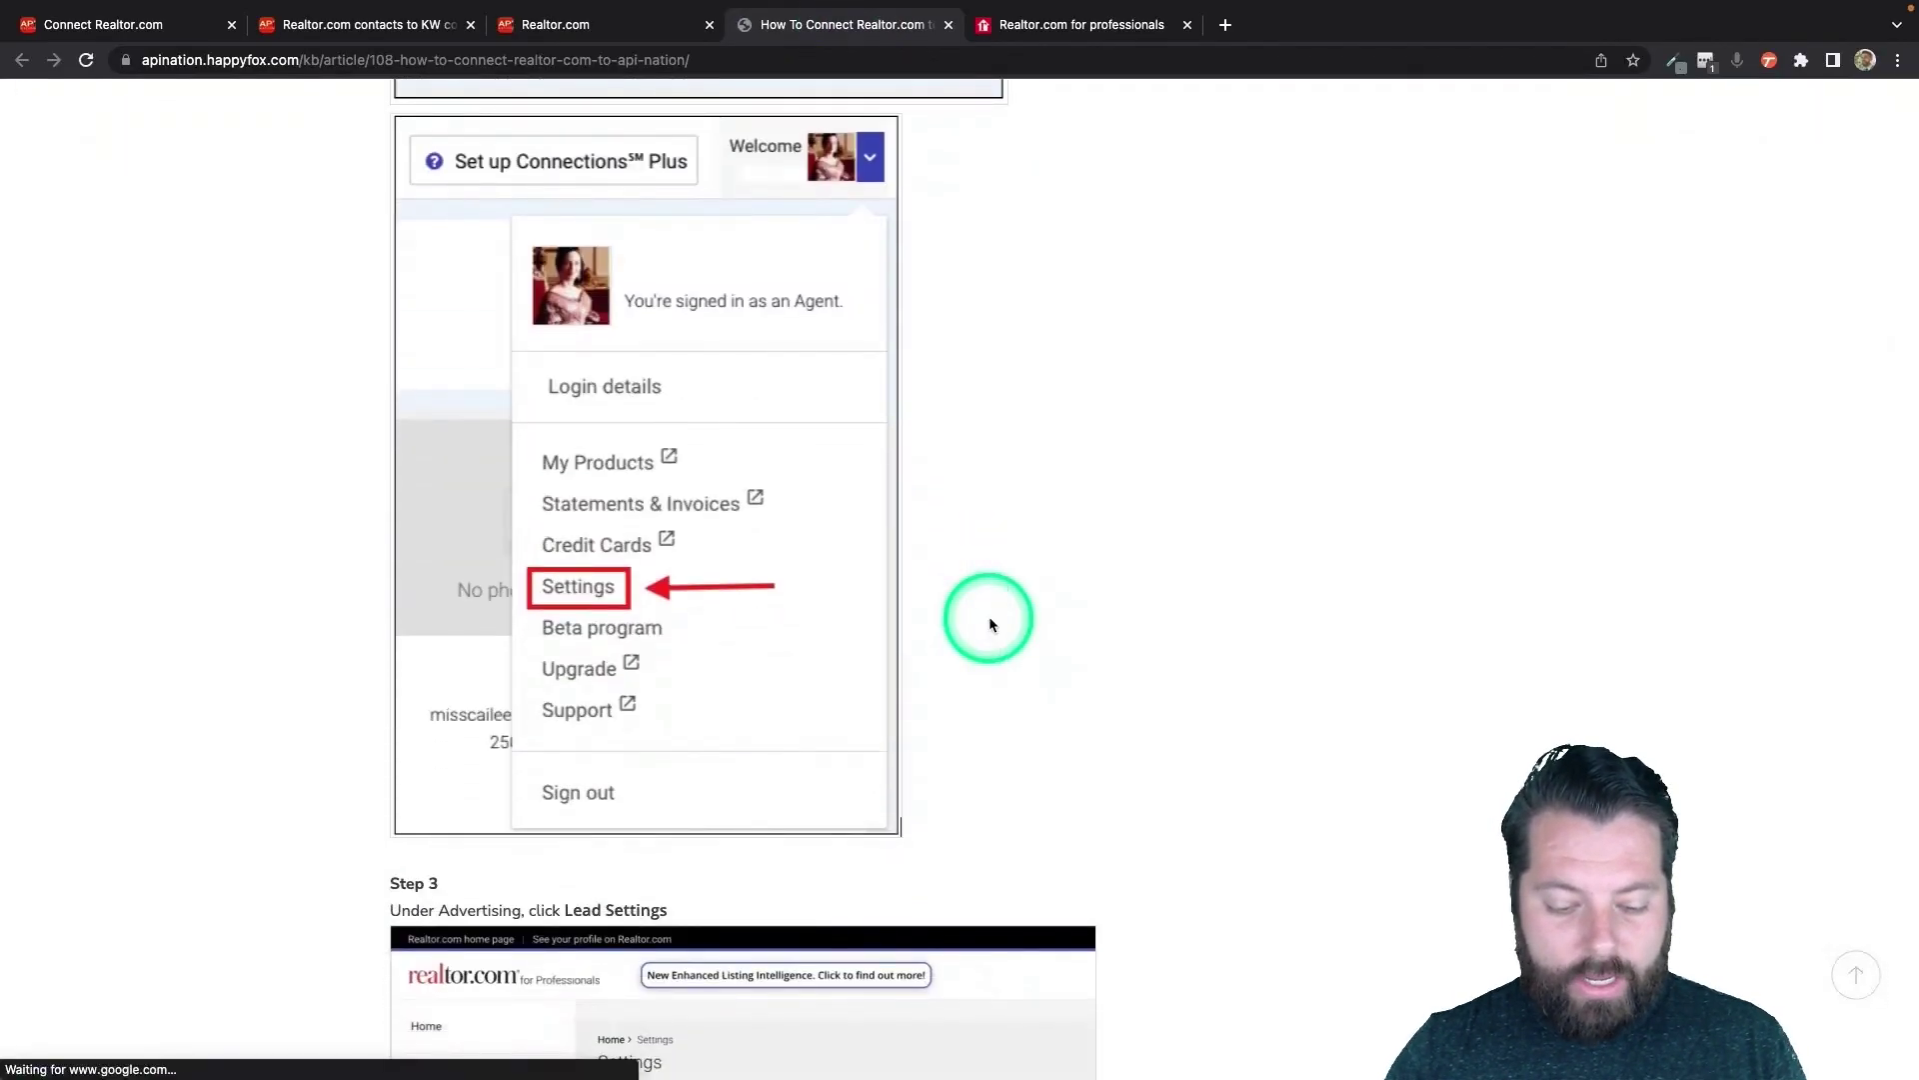
pyautogui.scroll(-5, 992, 624)
pyautogui.scroll(-7, 990, 624)
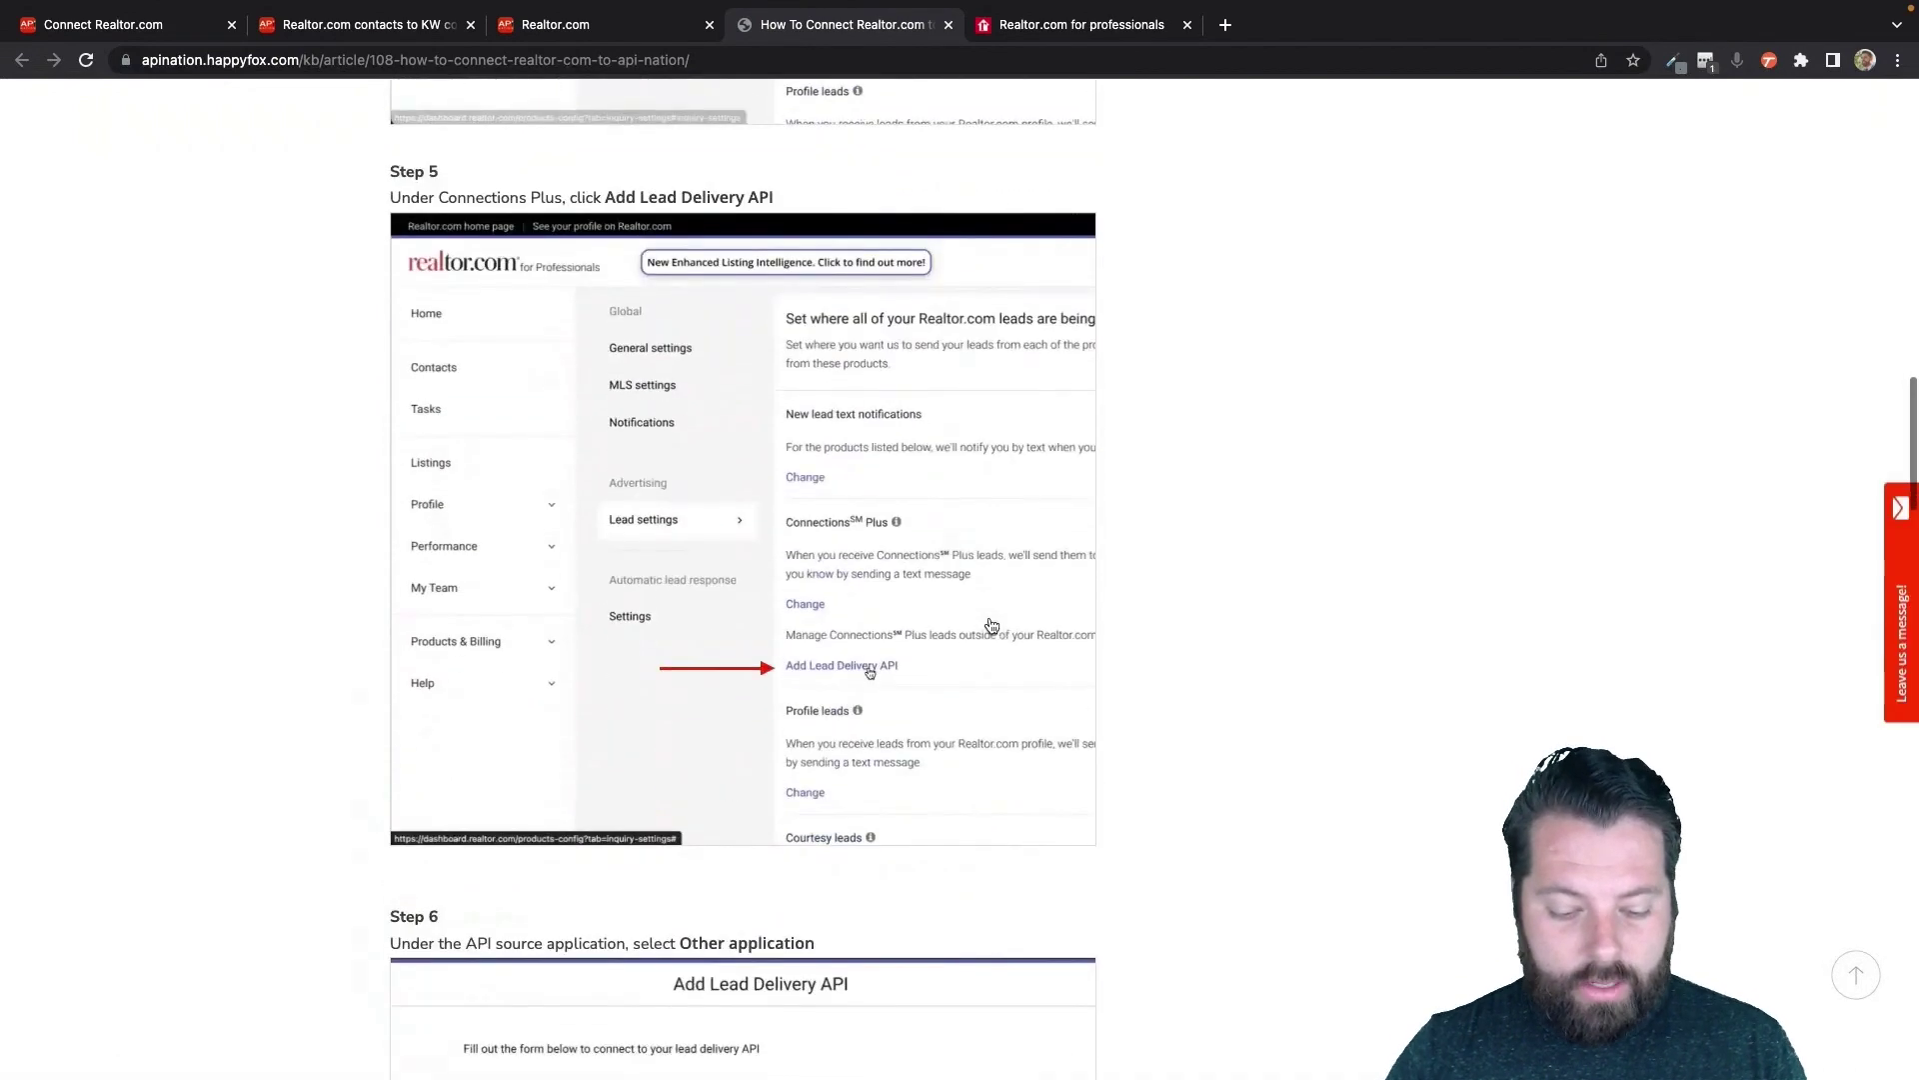
pyautogui.scroll(-8, 992, 625)
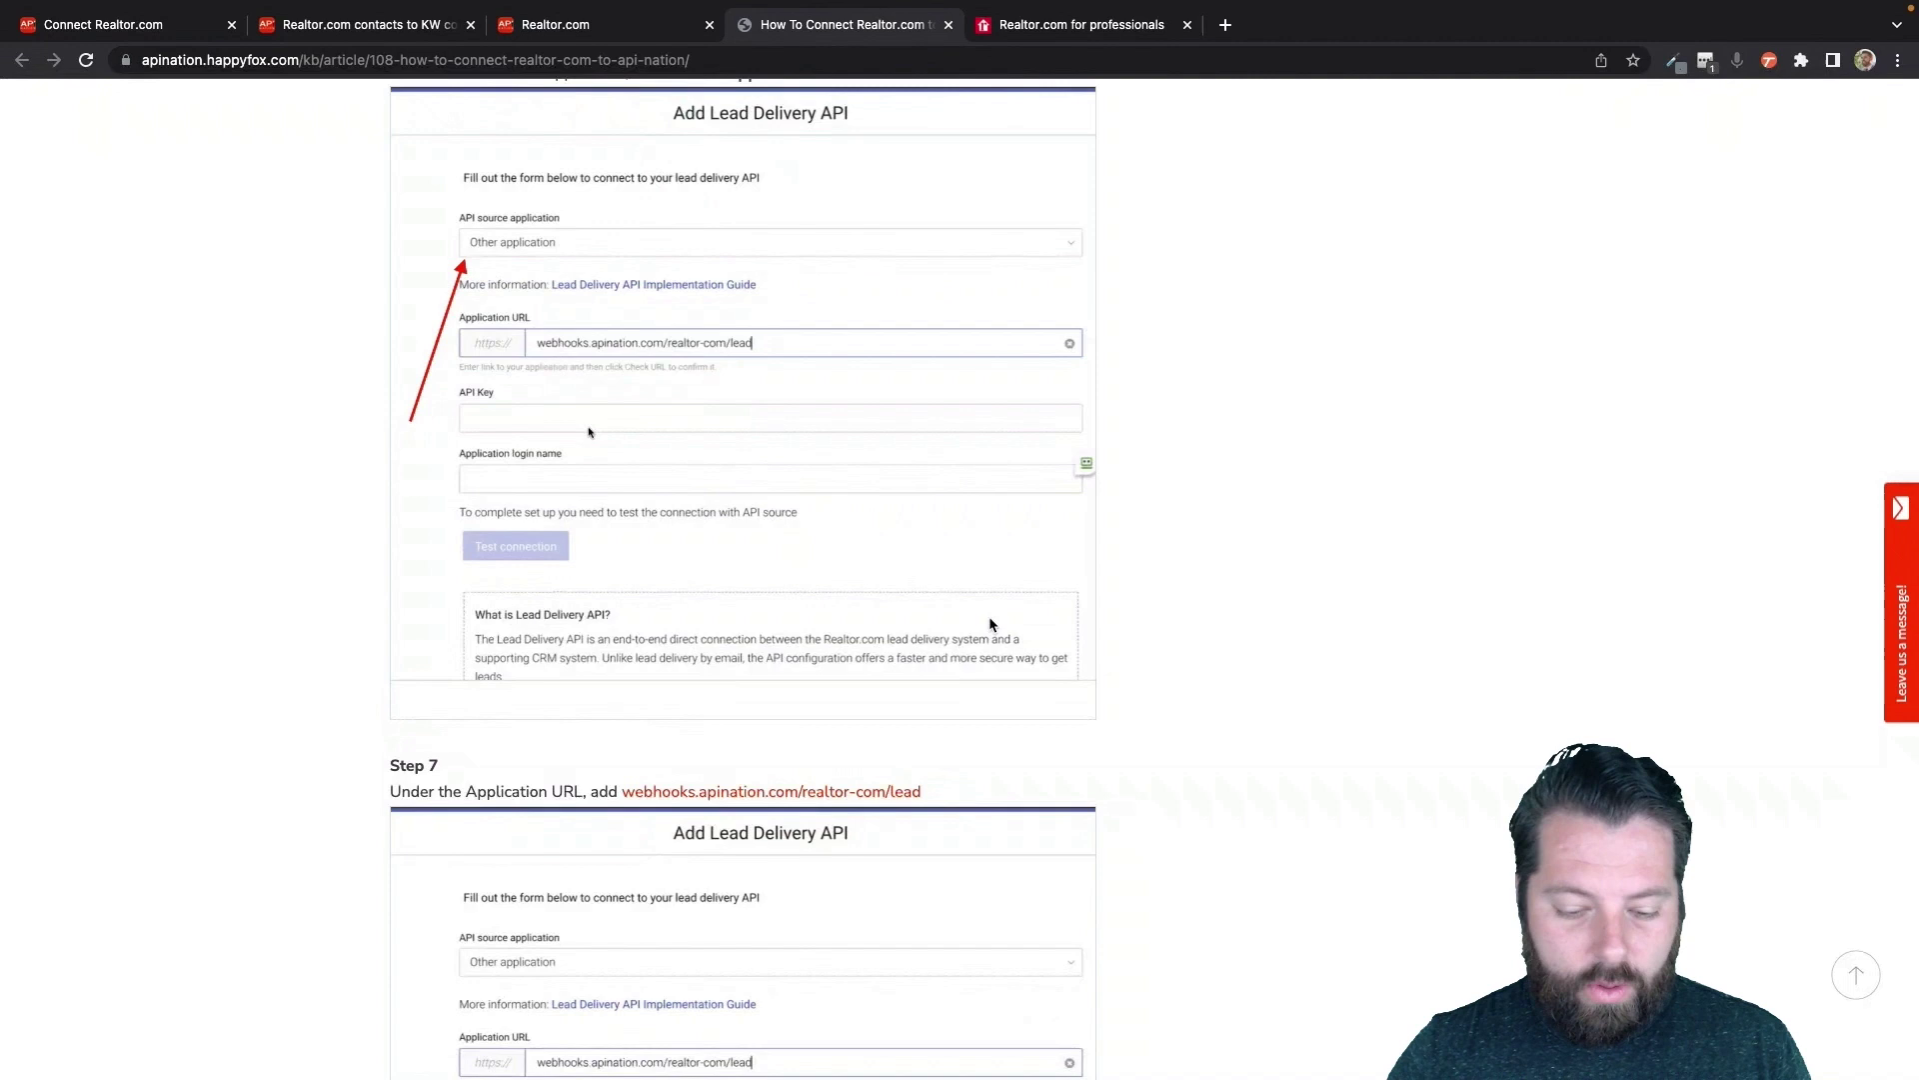
pyautogui.scroll(-3, 990, 623)
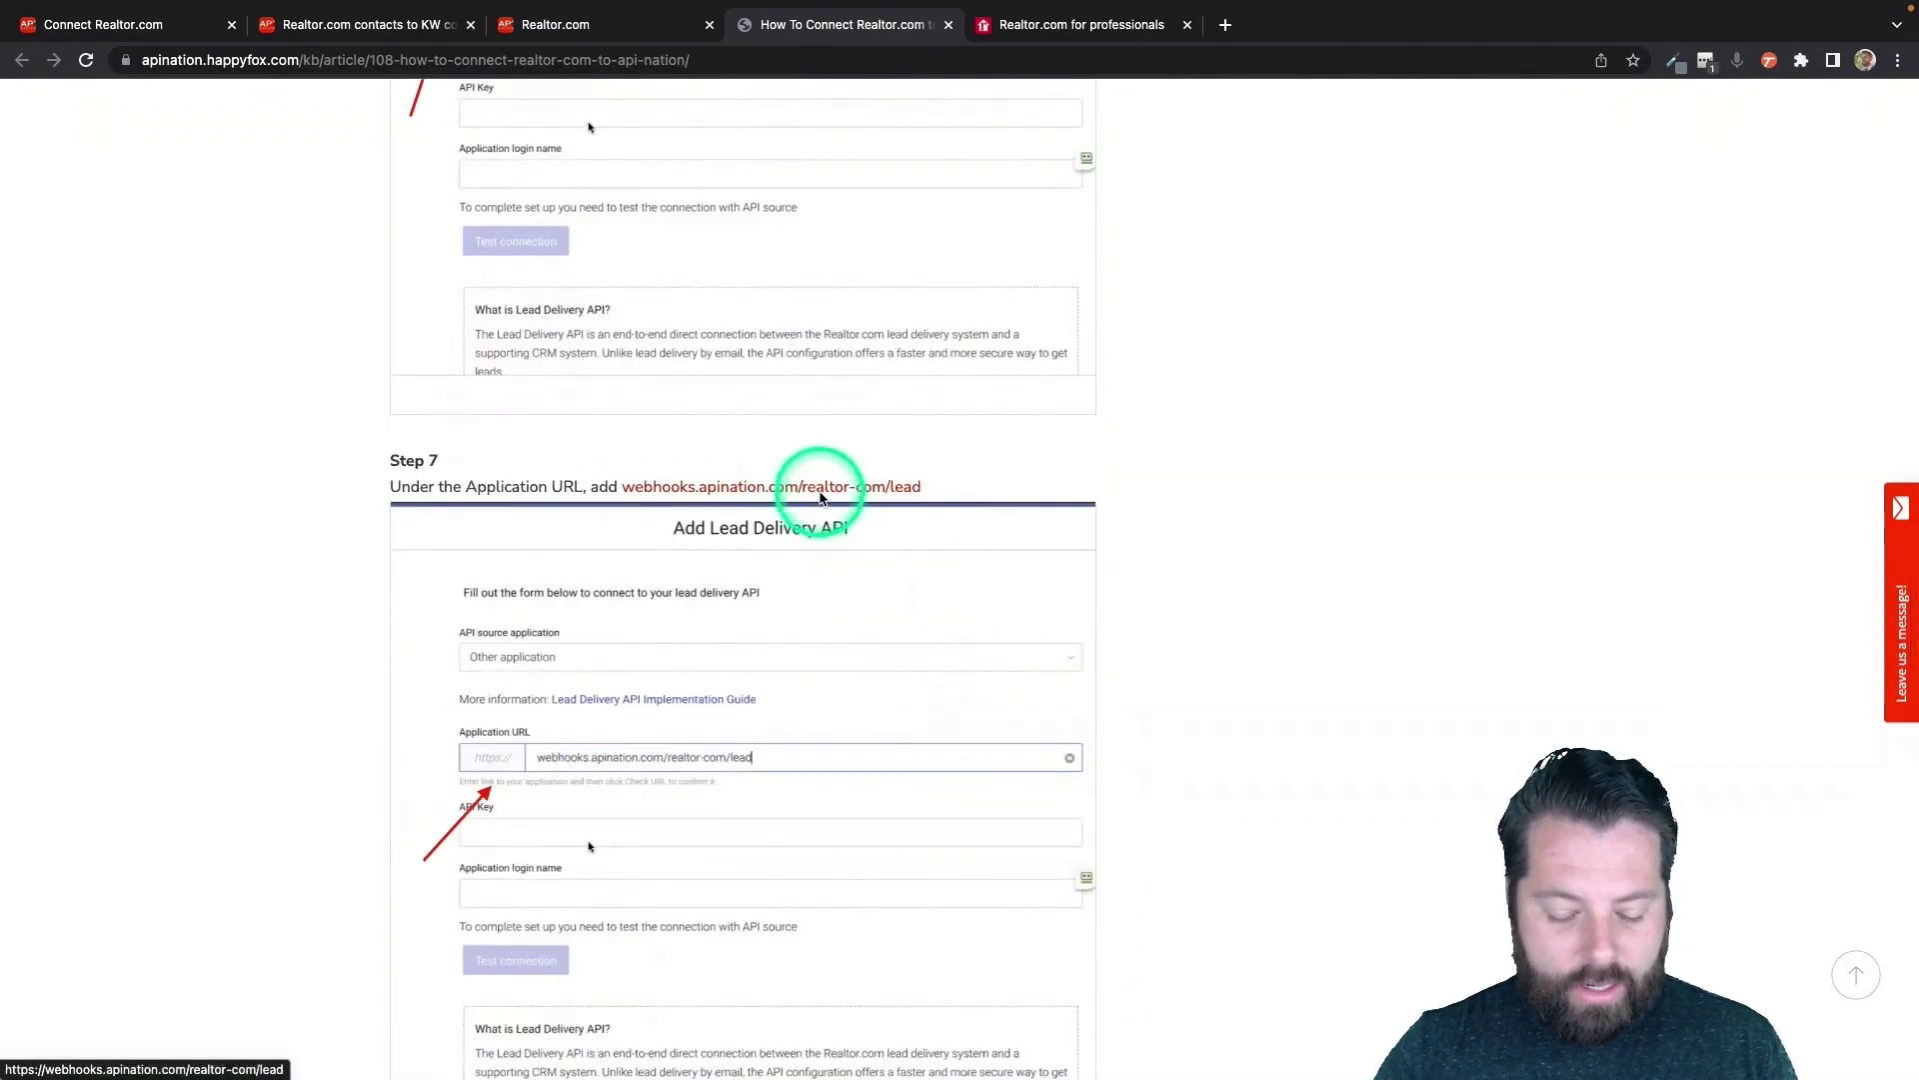
pyautogui.rightClick(820, 492)
pyautogui.press('super+c')
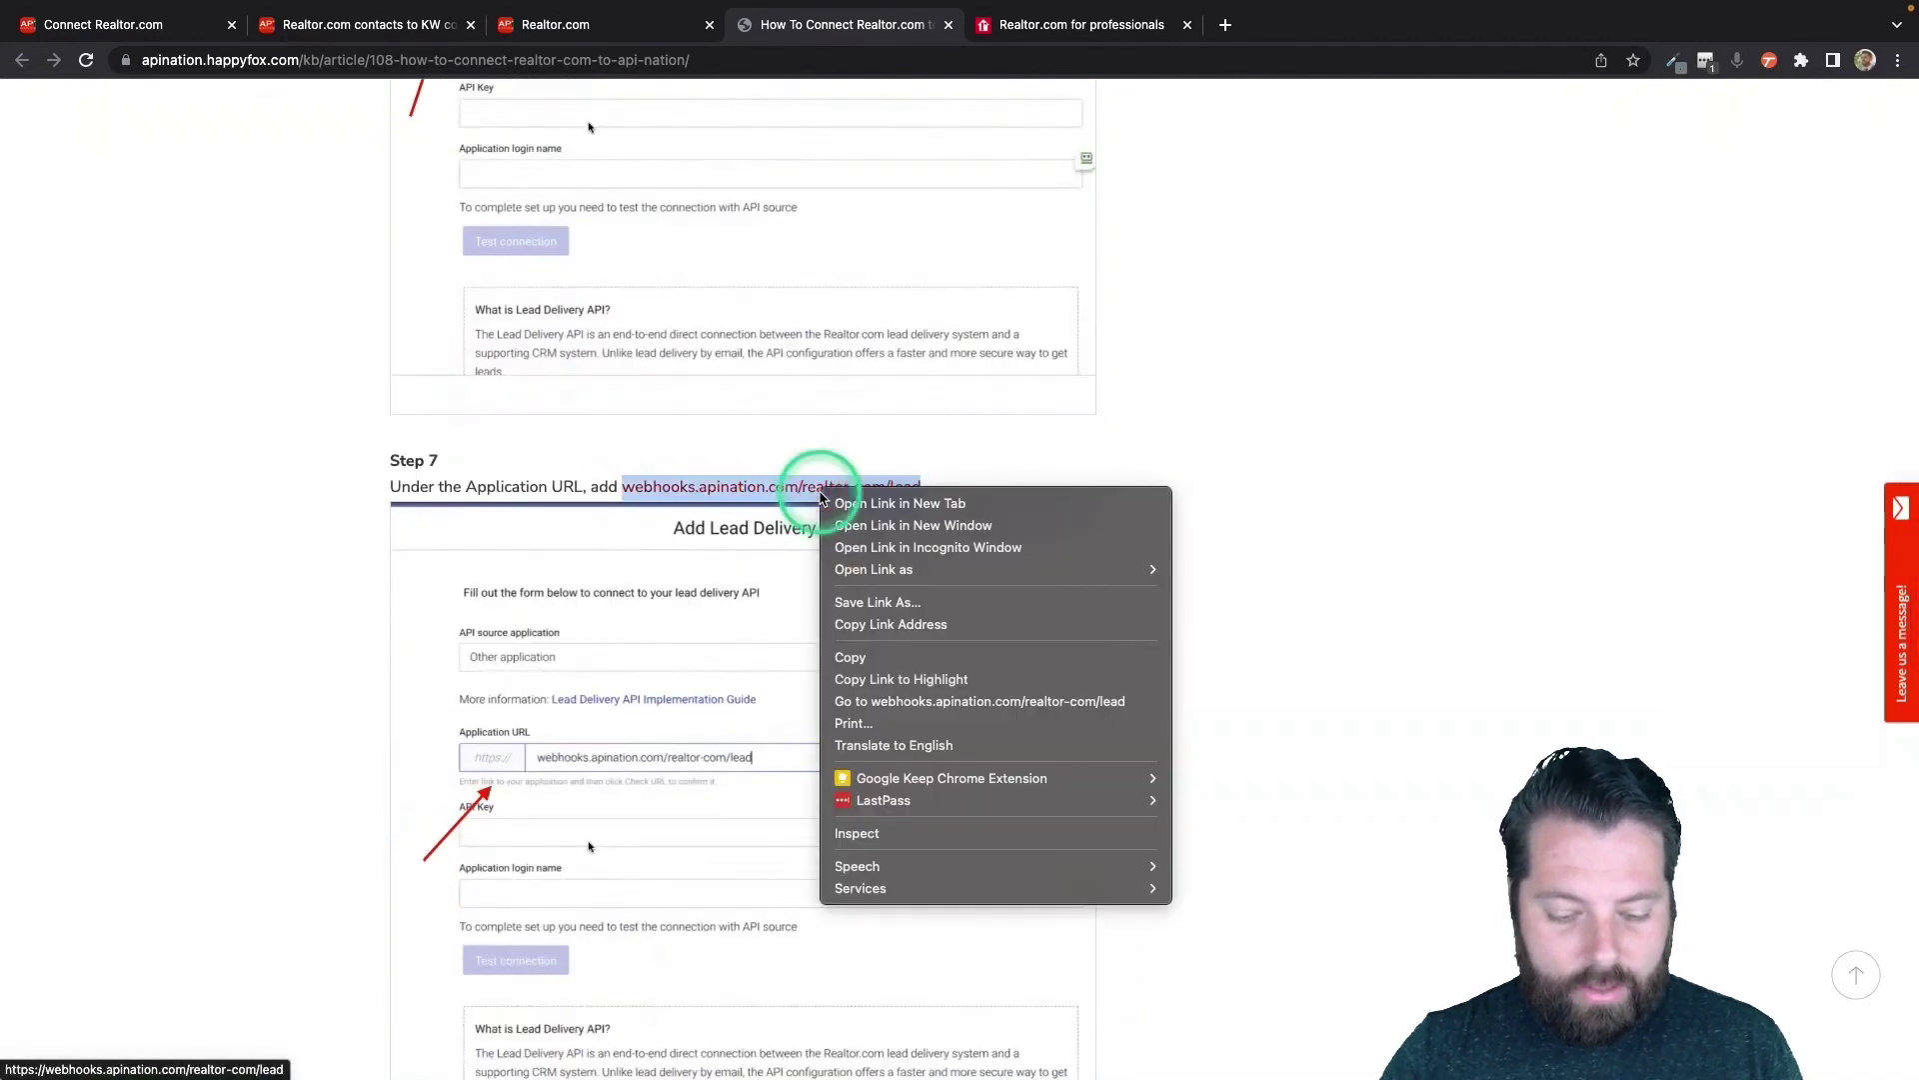
pyautogui.click(868, 660)
pyautogui.click(1075, 24)
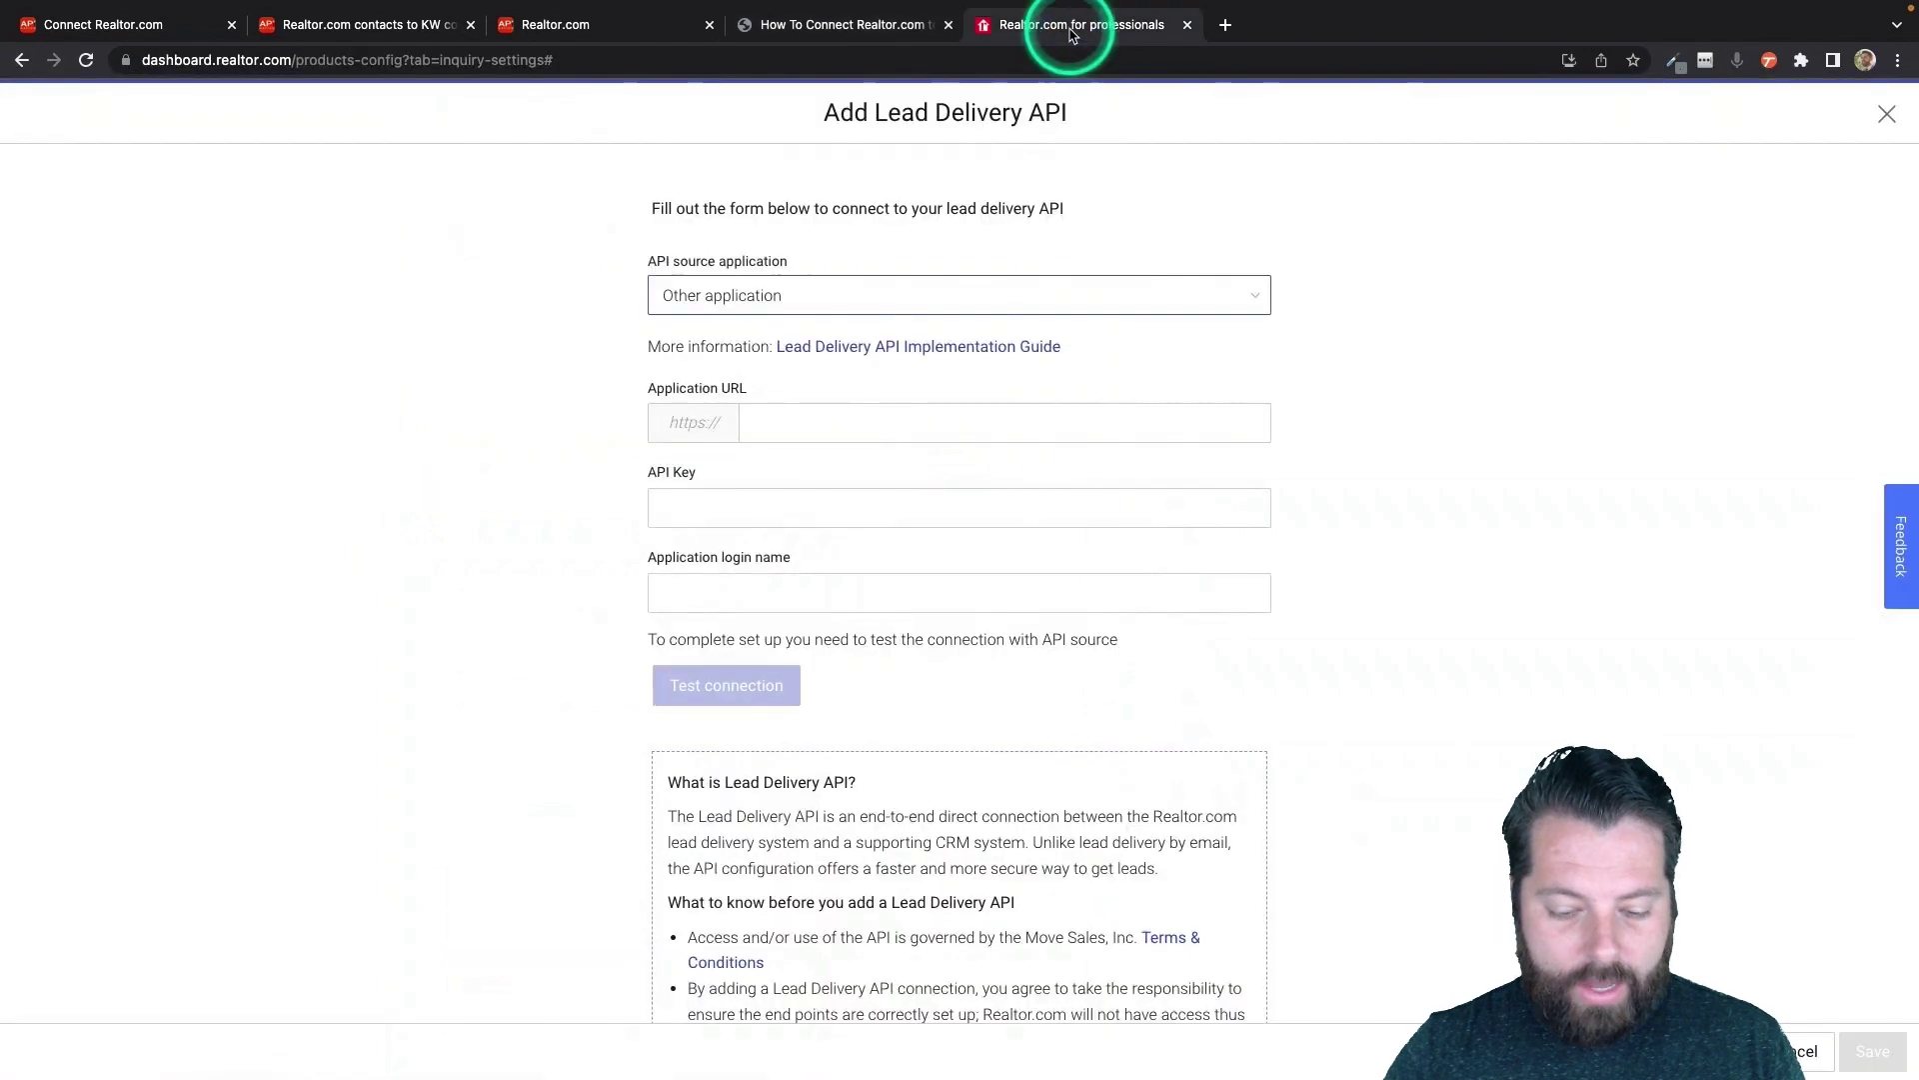
pyautogui.click(924, 424)
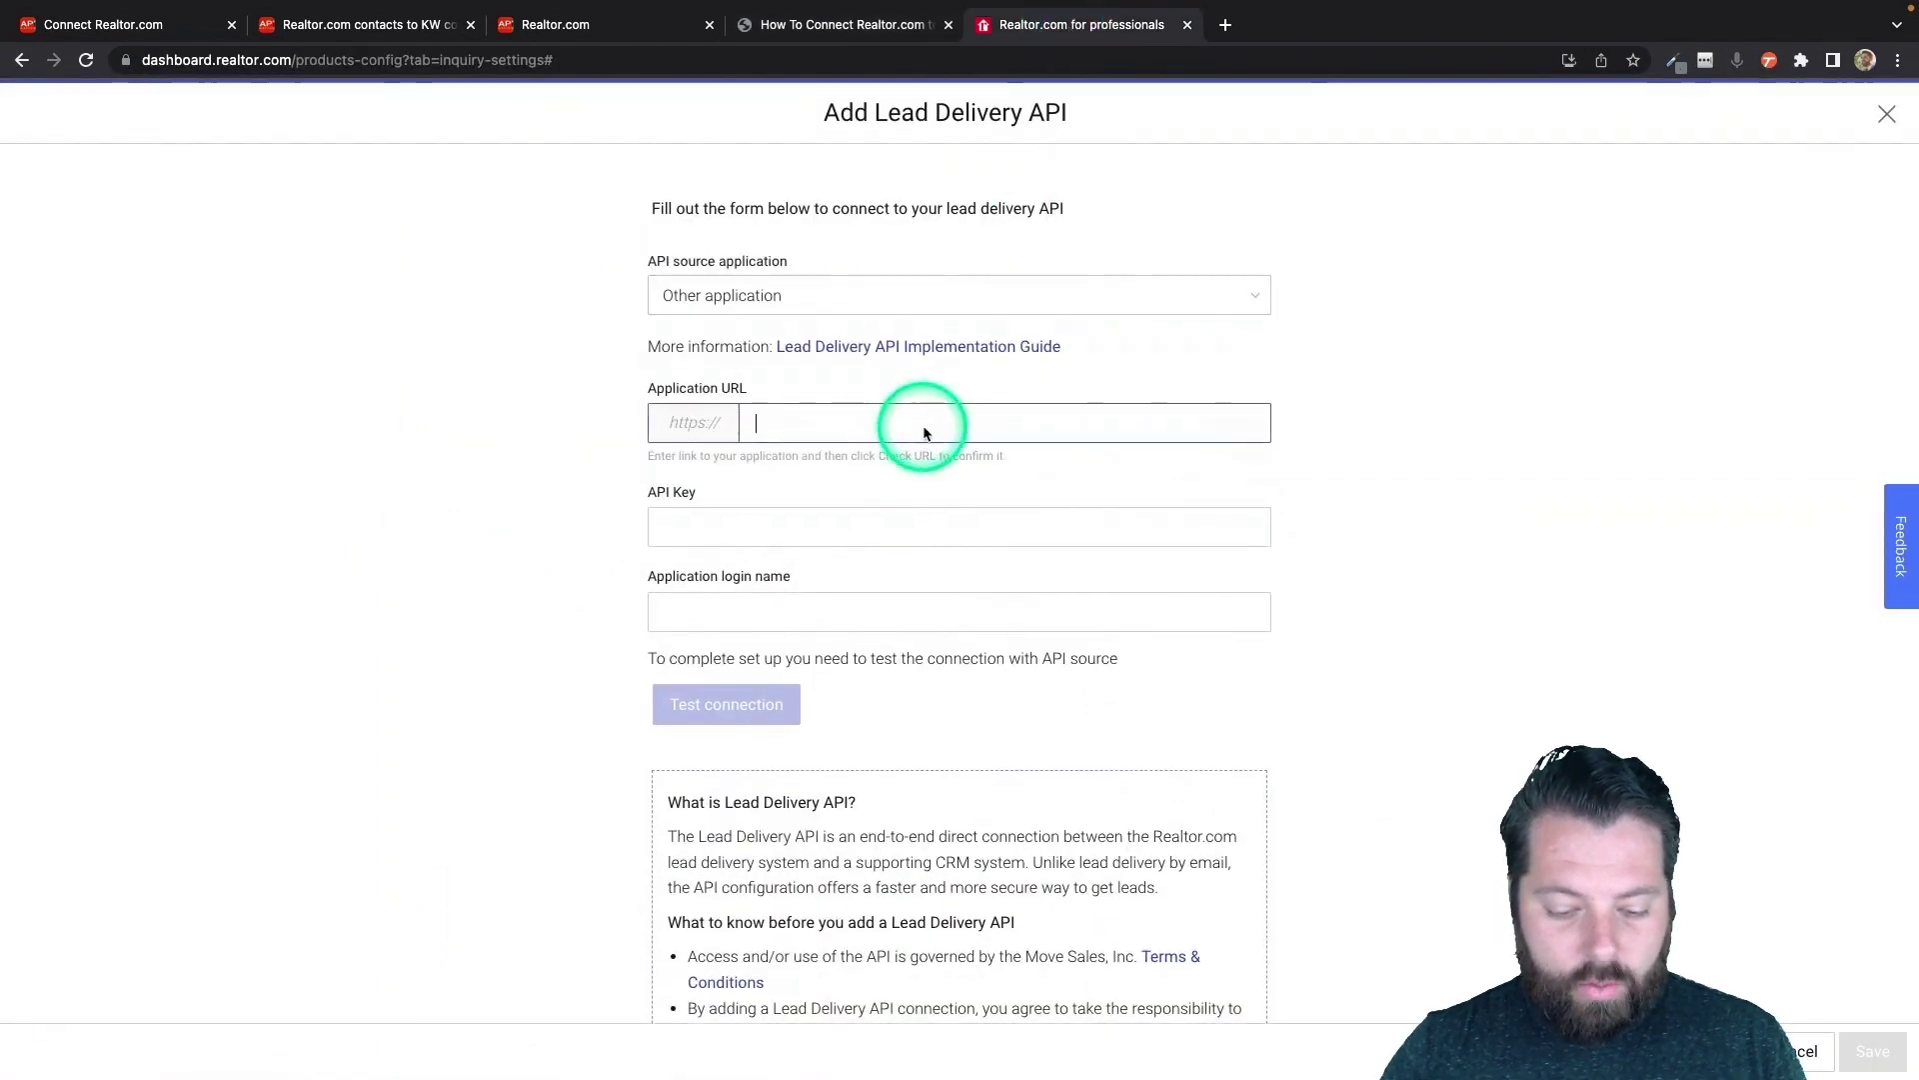
# Paste the webhook URL as Application URL and the API Nation API key as API Key.
pyautogui.press('super+v')
pyautogui.click(790, 517)
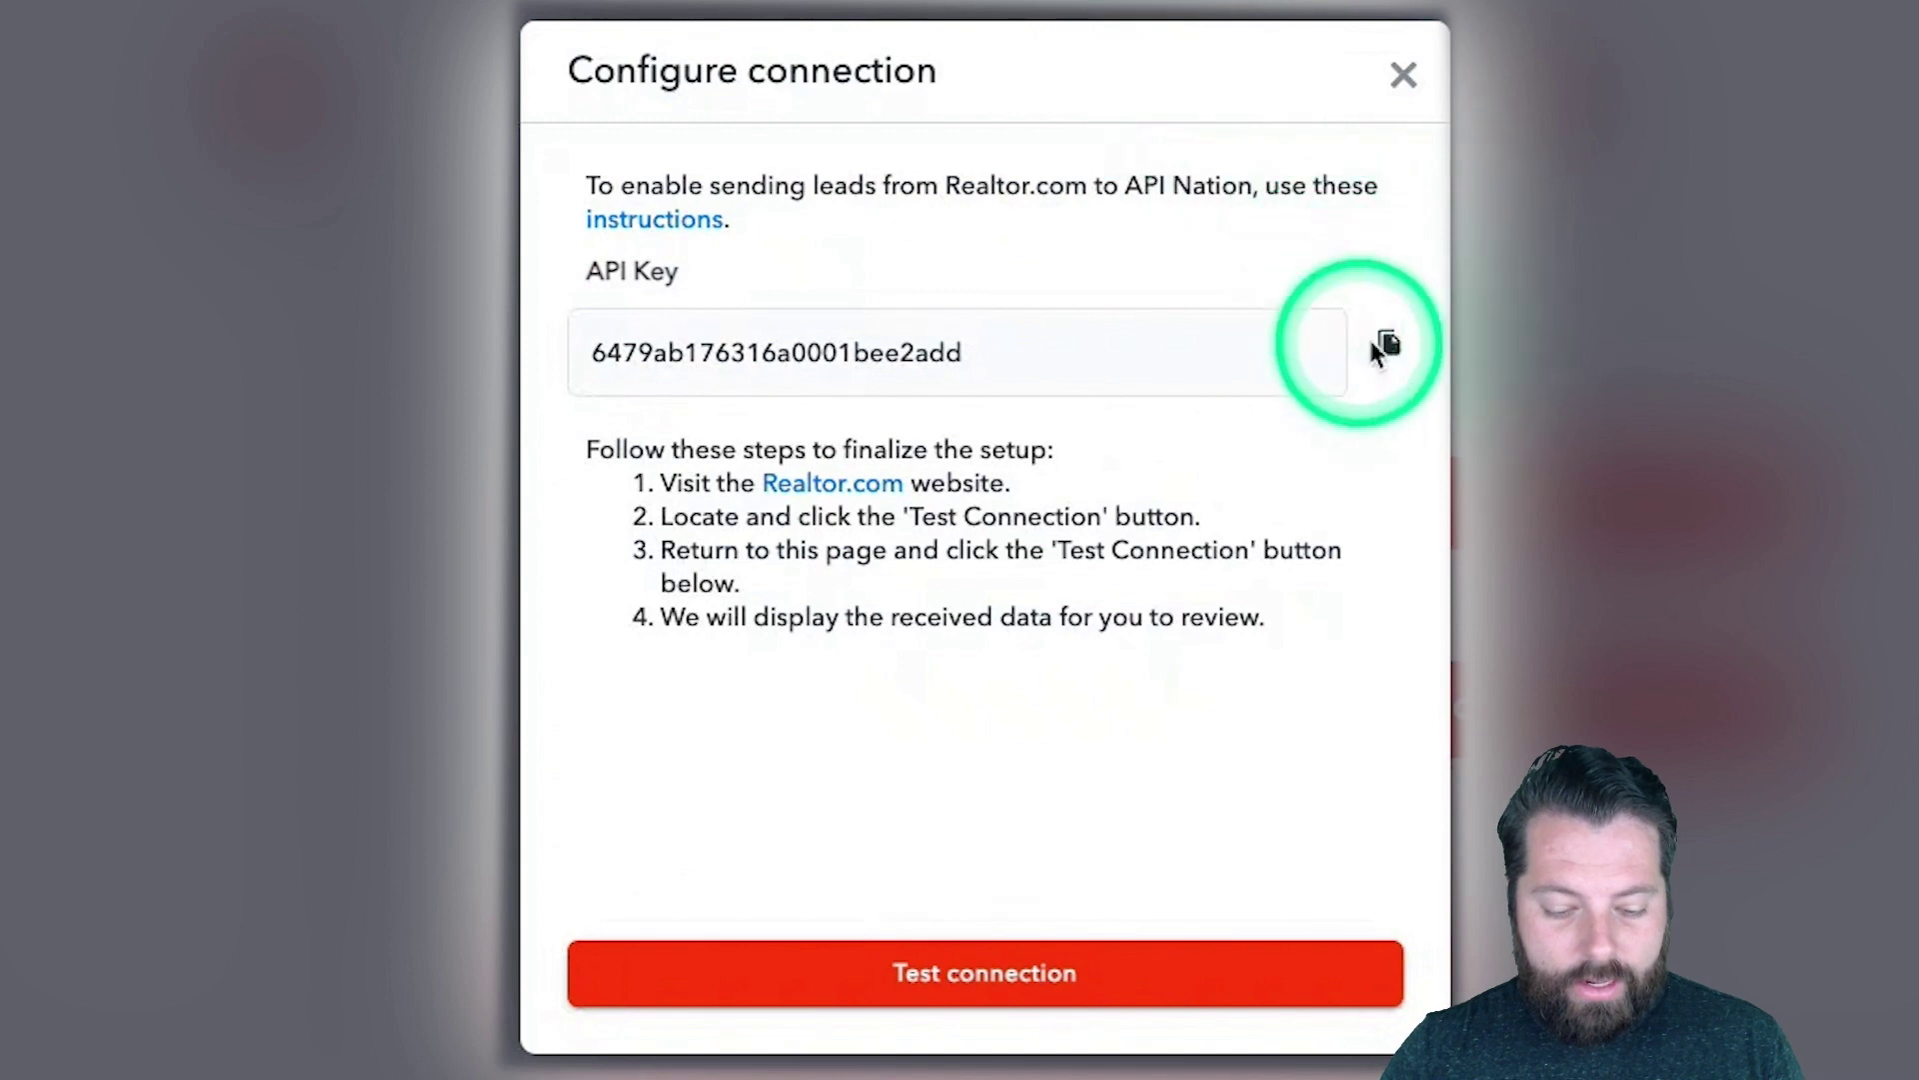
pyautogui.click(1388, 343)
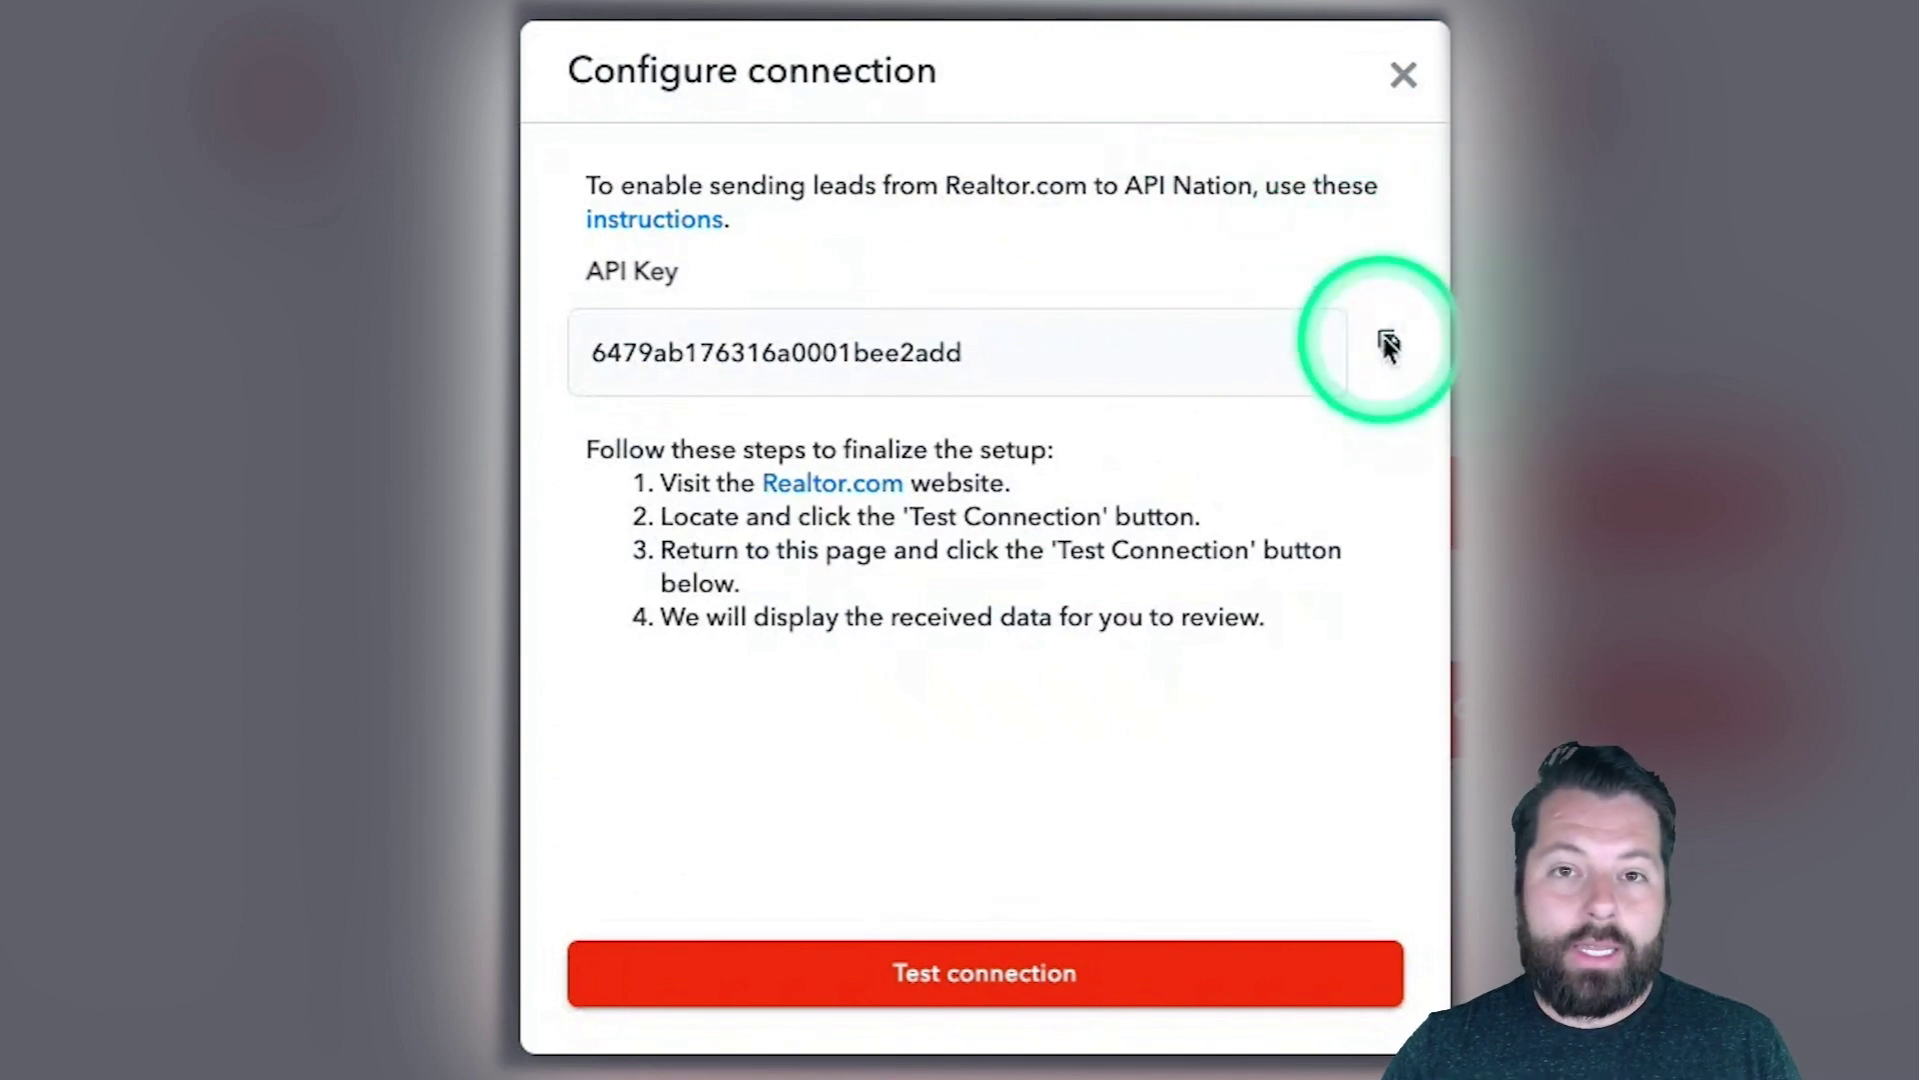
pyautogui.click(1013, 28)
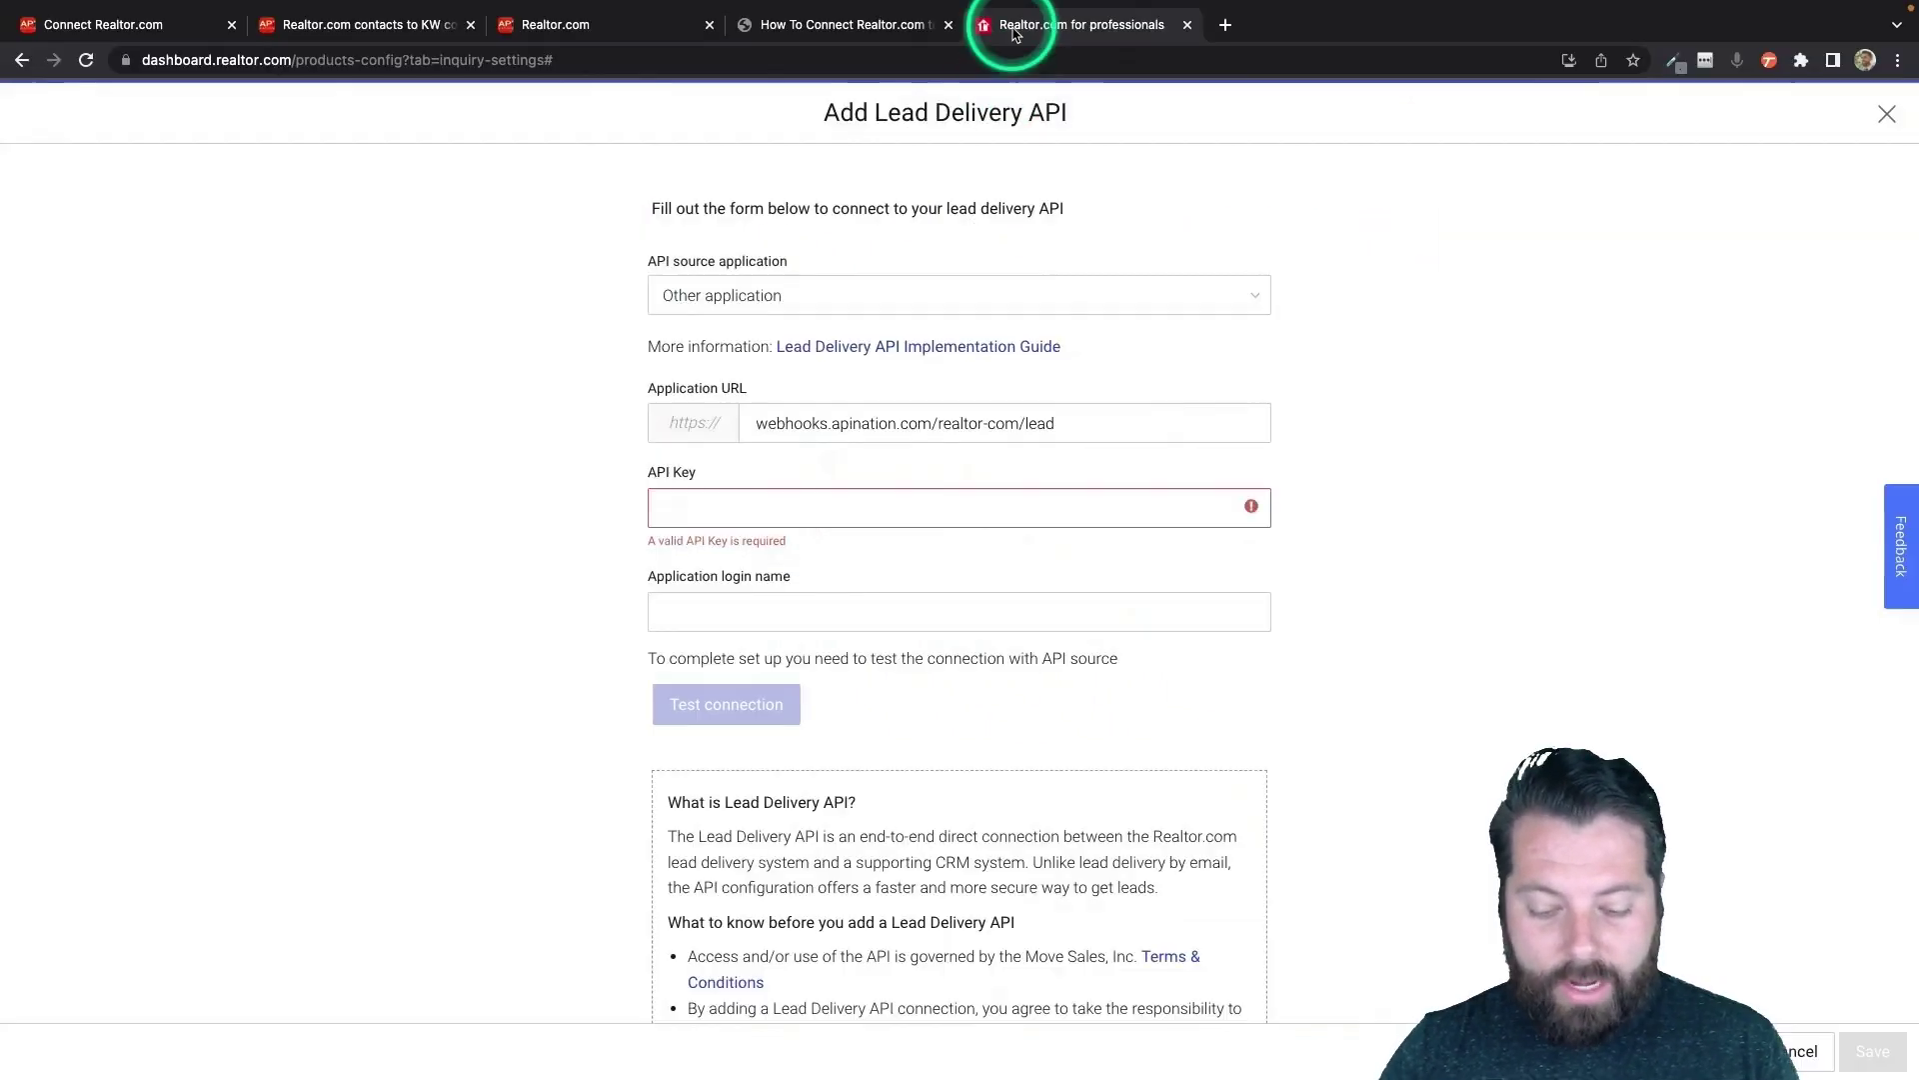
pyautogui.click(849, 486)
pyautogui.press('super+v')
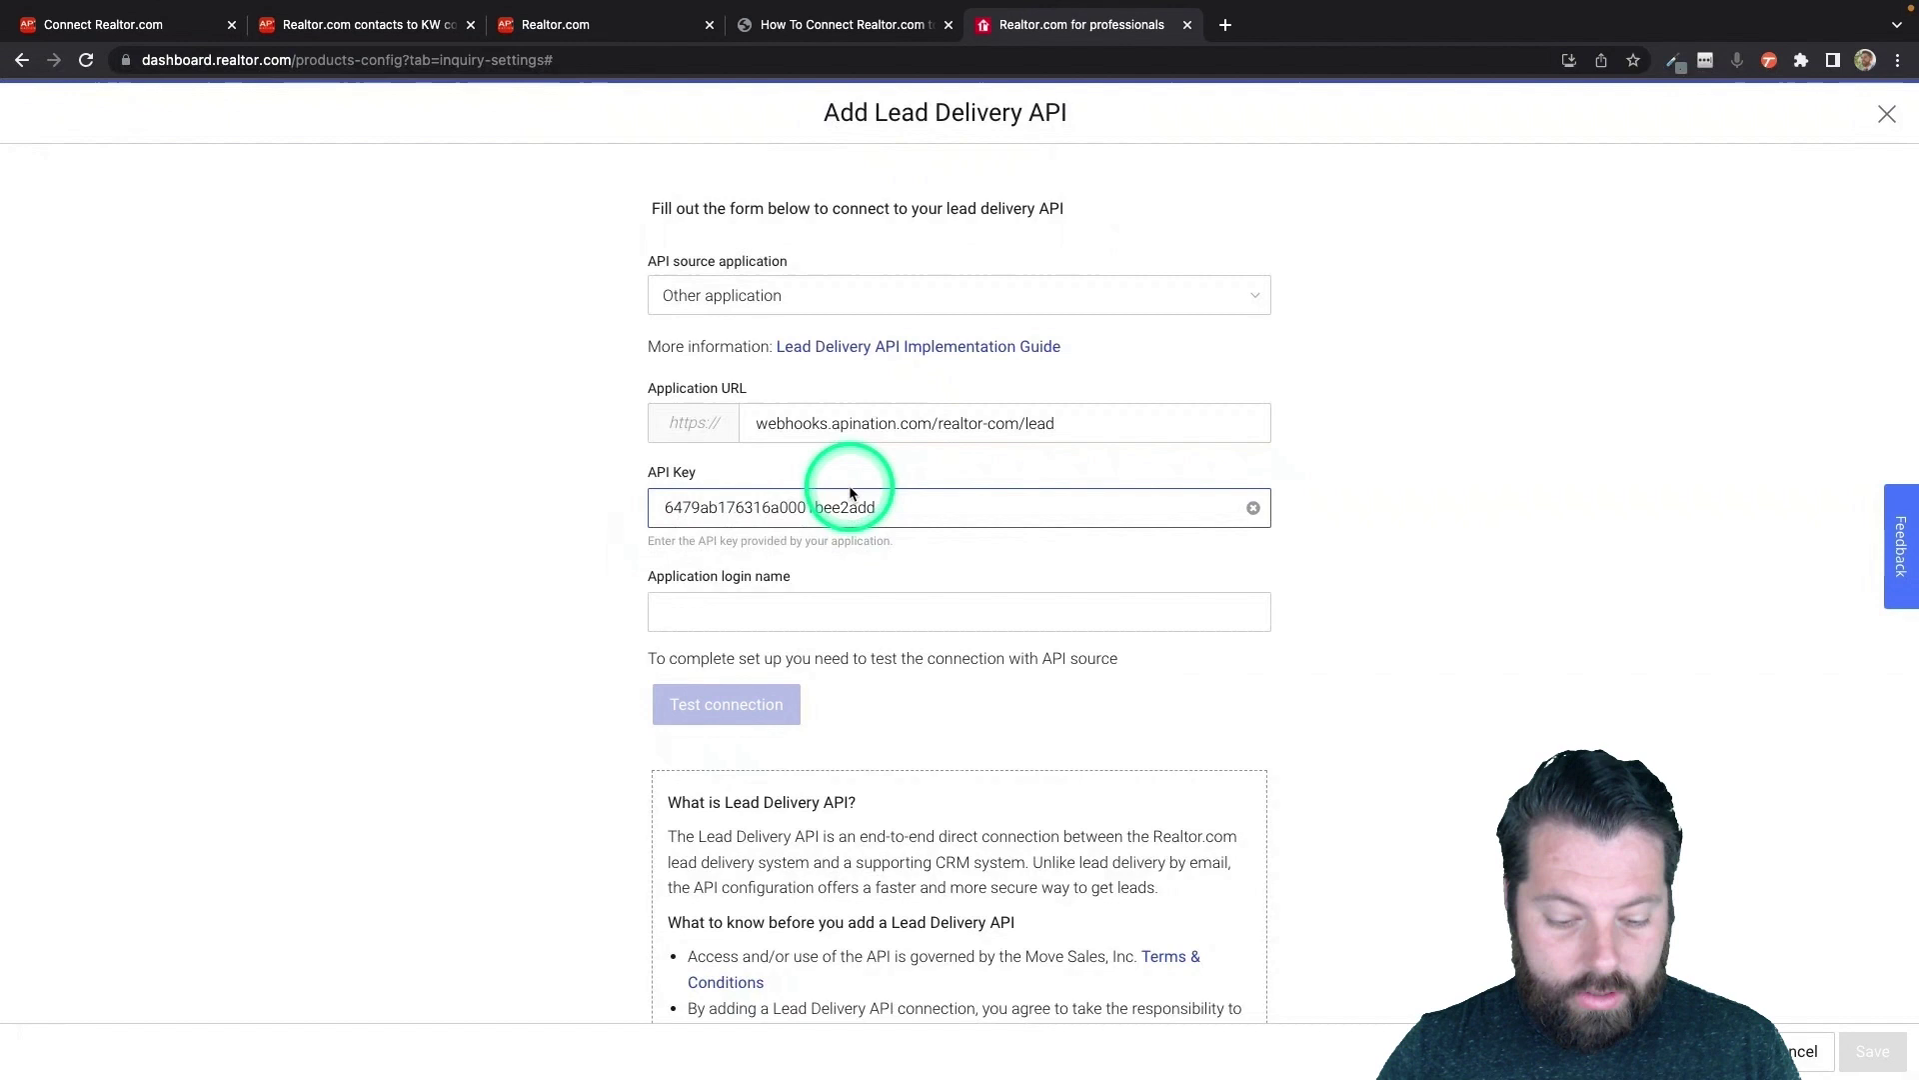
# Use the API key as the login name, test the connection, and save the Lead Delivery API.
pyautogui.click(915, 608)
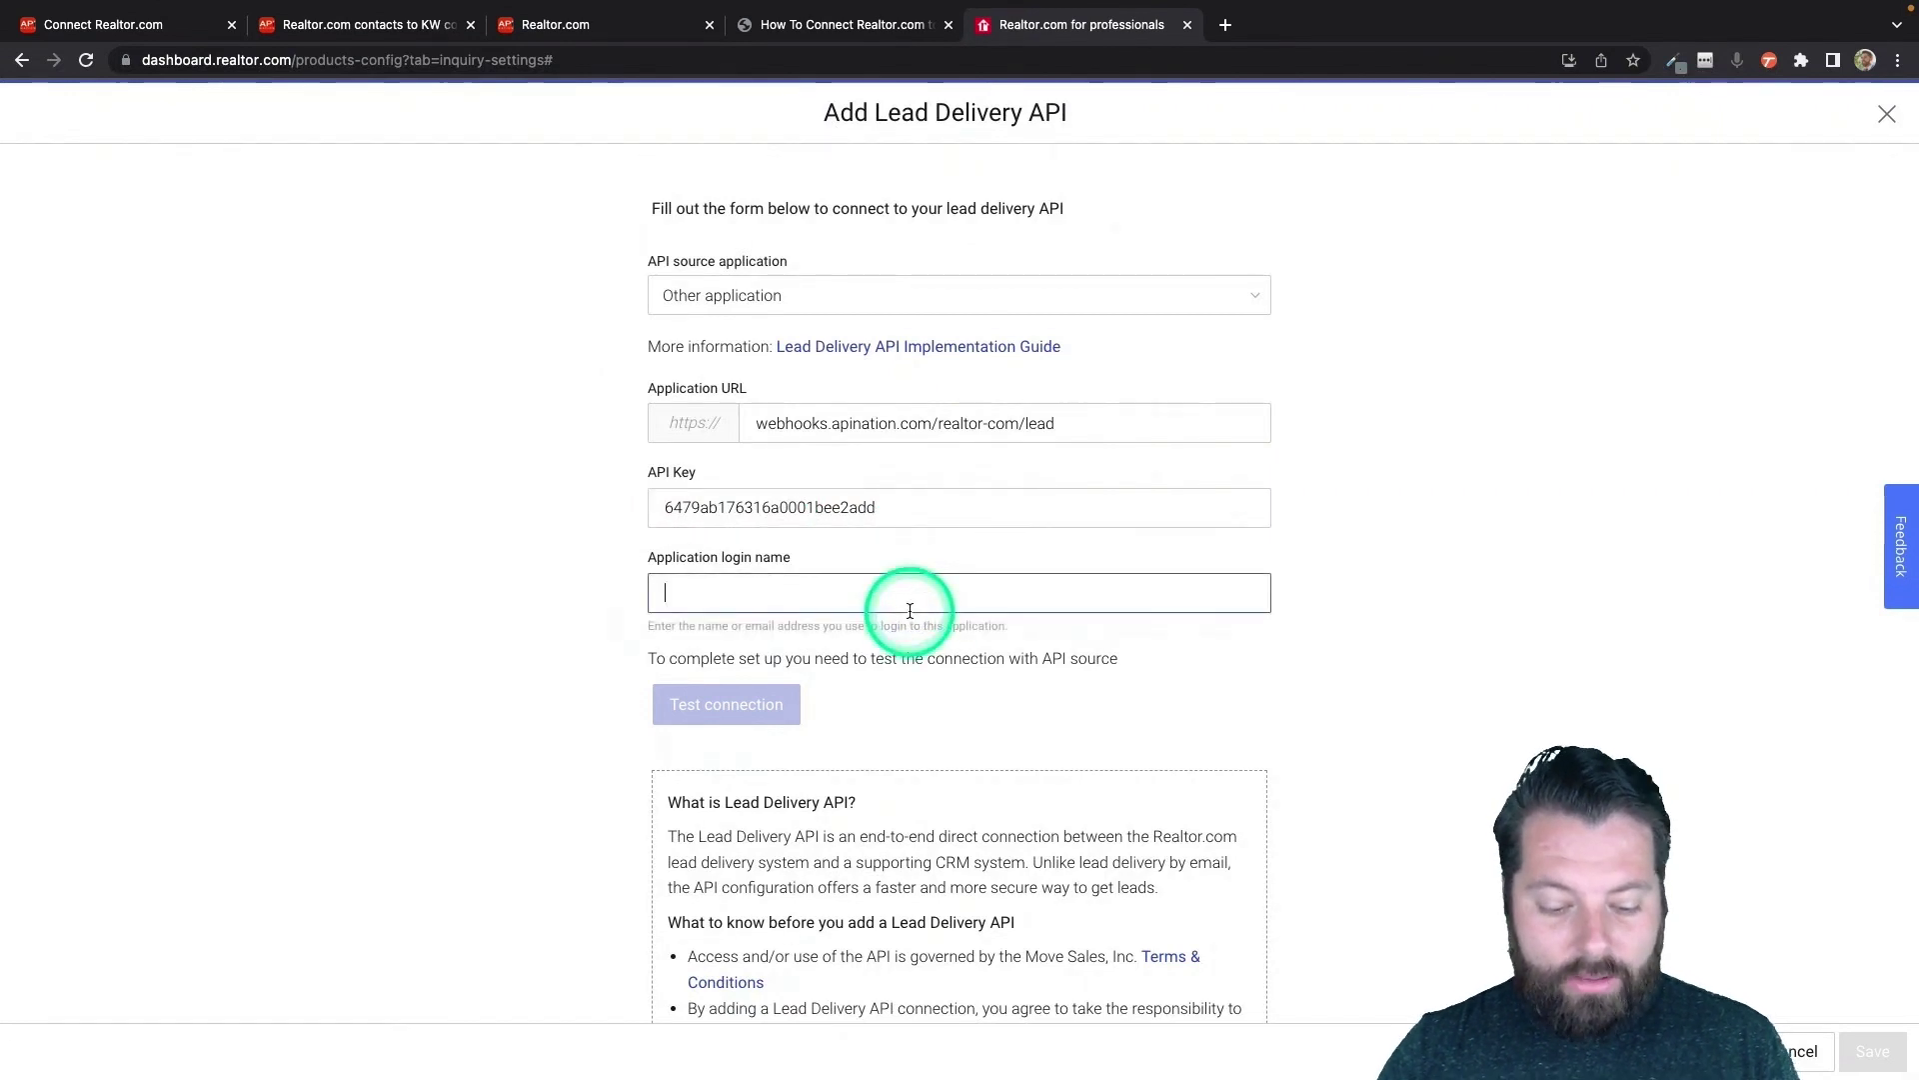
pyautogui.press('super+v')
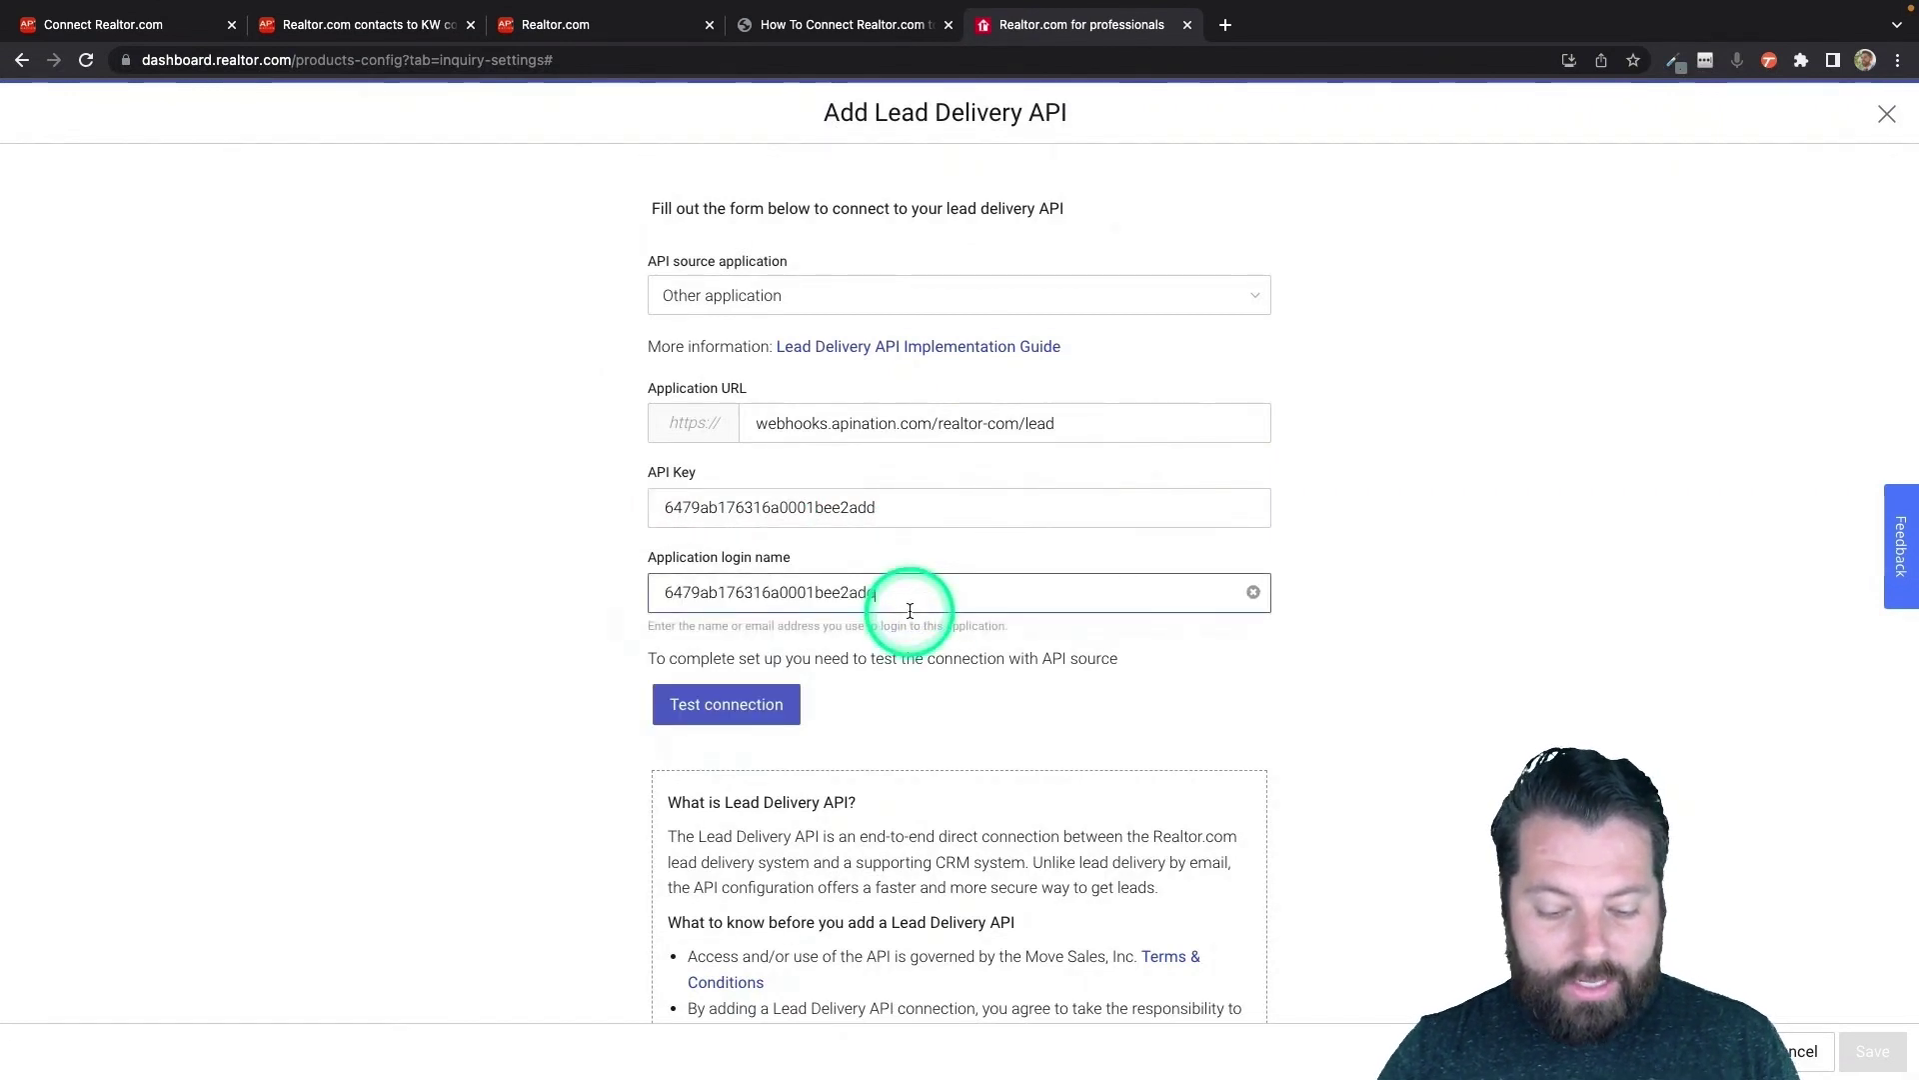
pyautogui.click(727, 704)
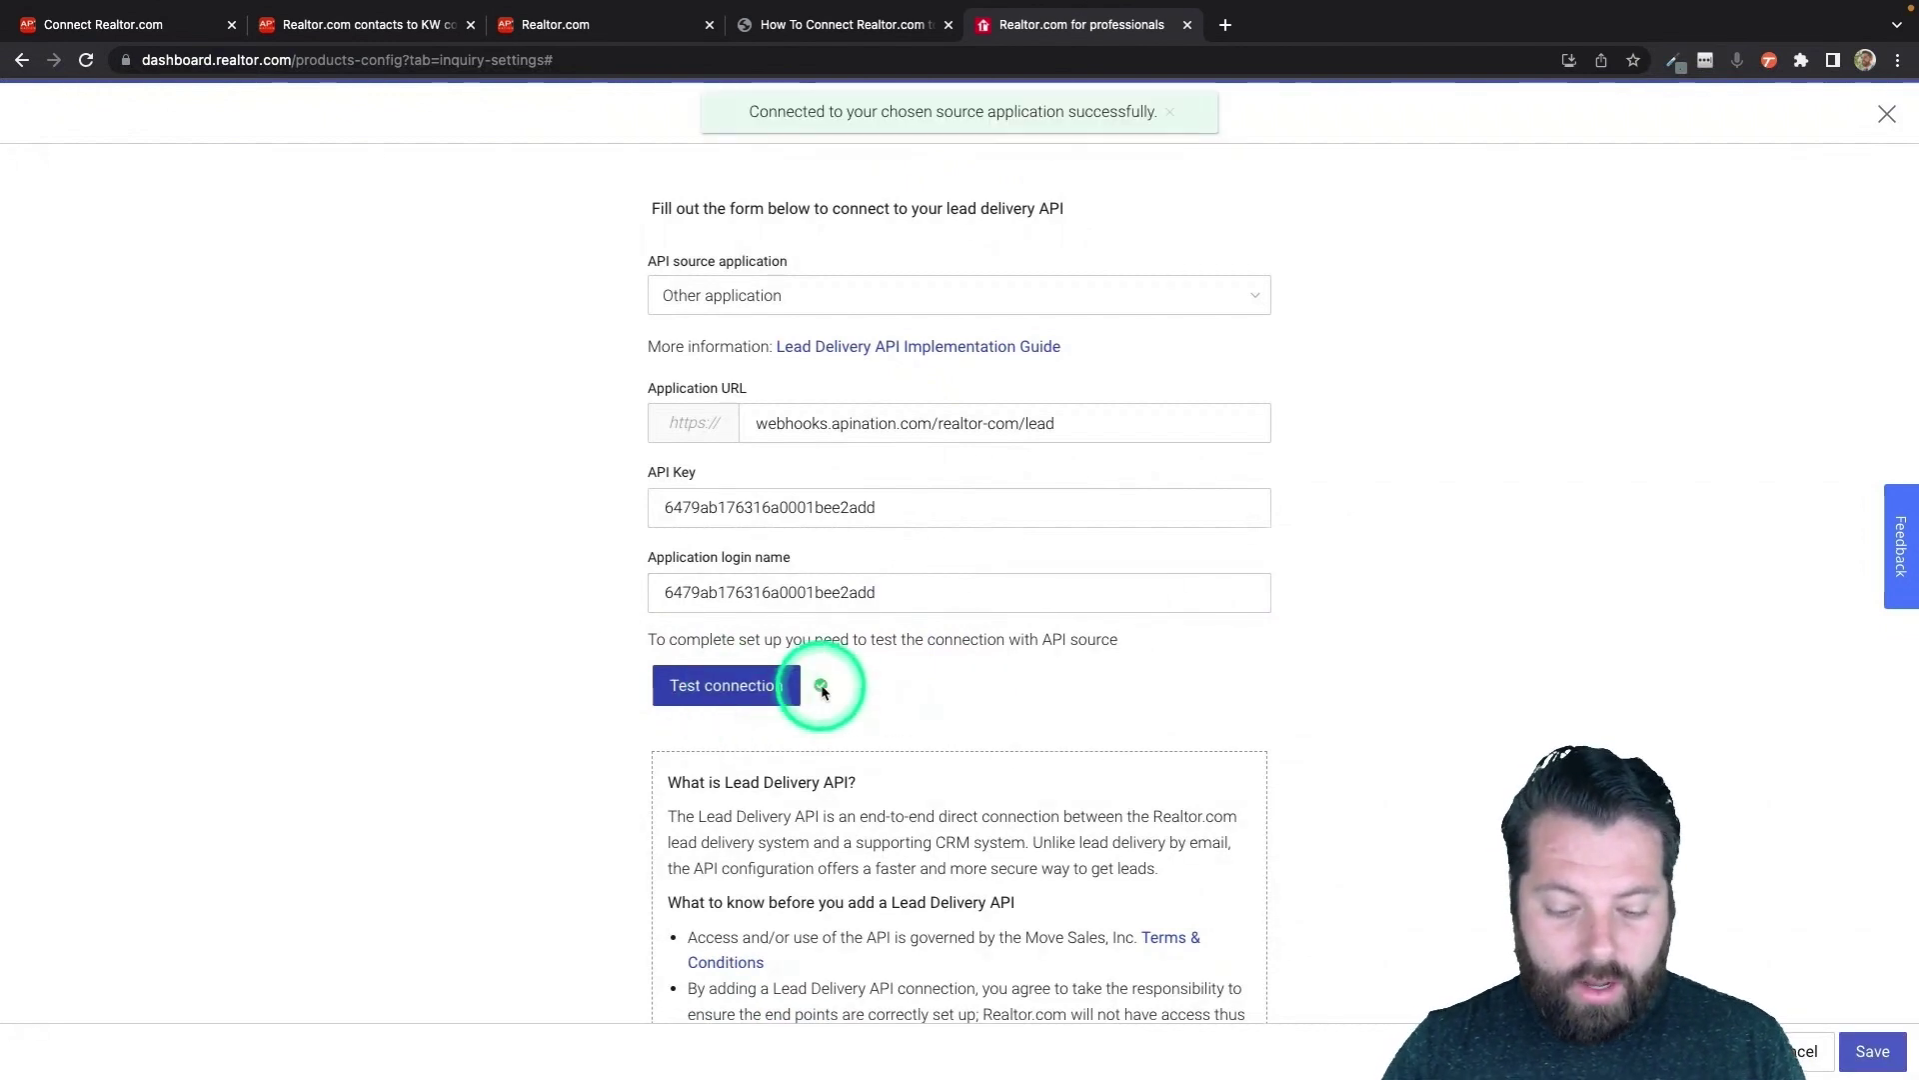
pyautogui.click(1873, 1052)
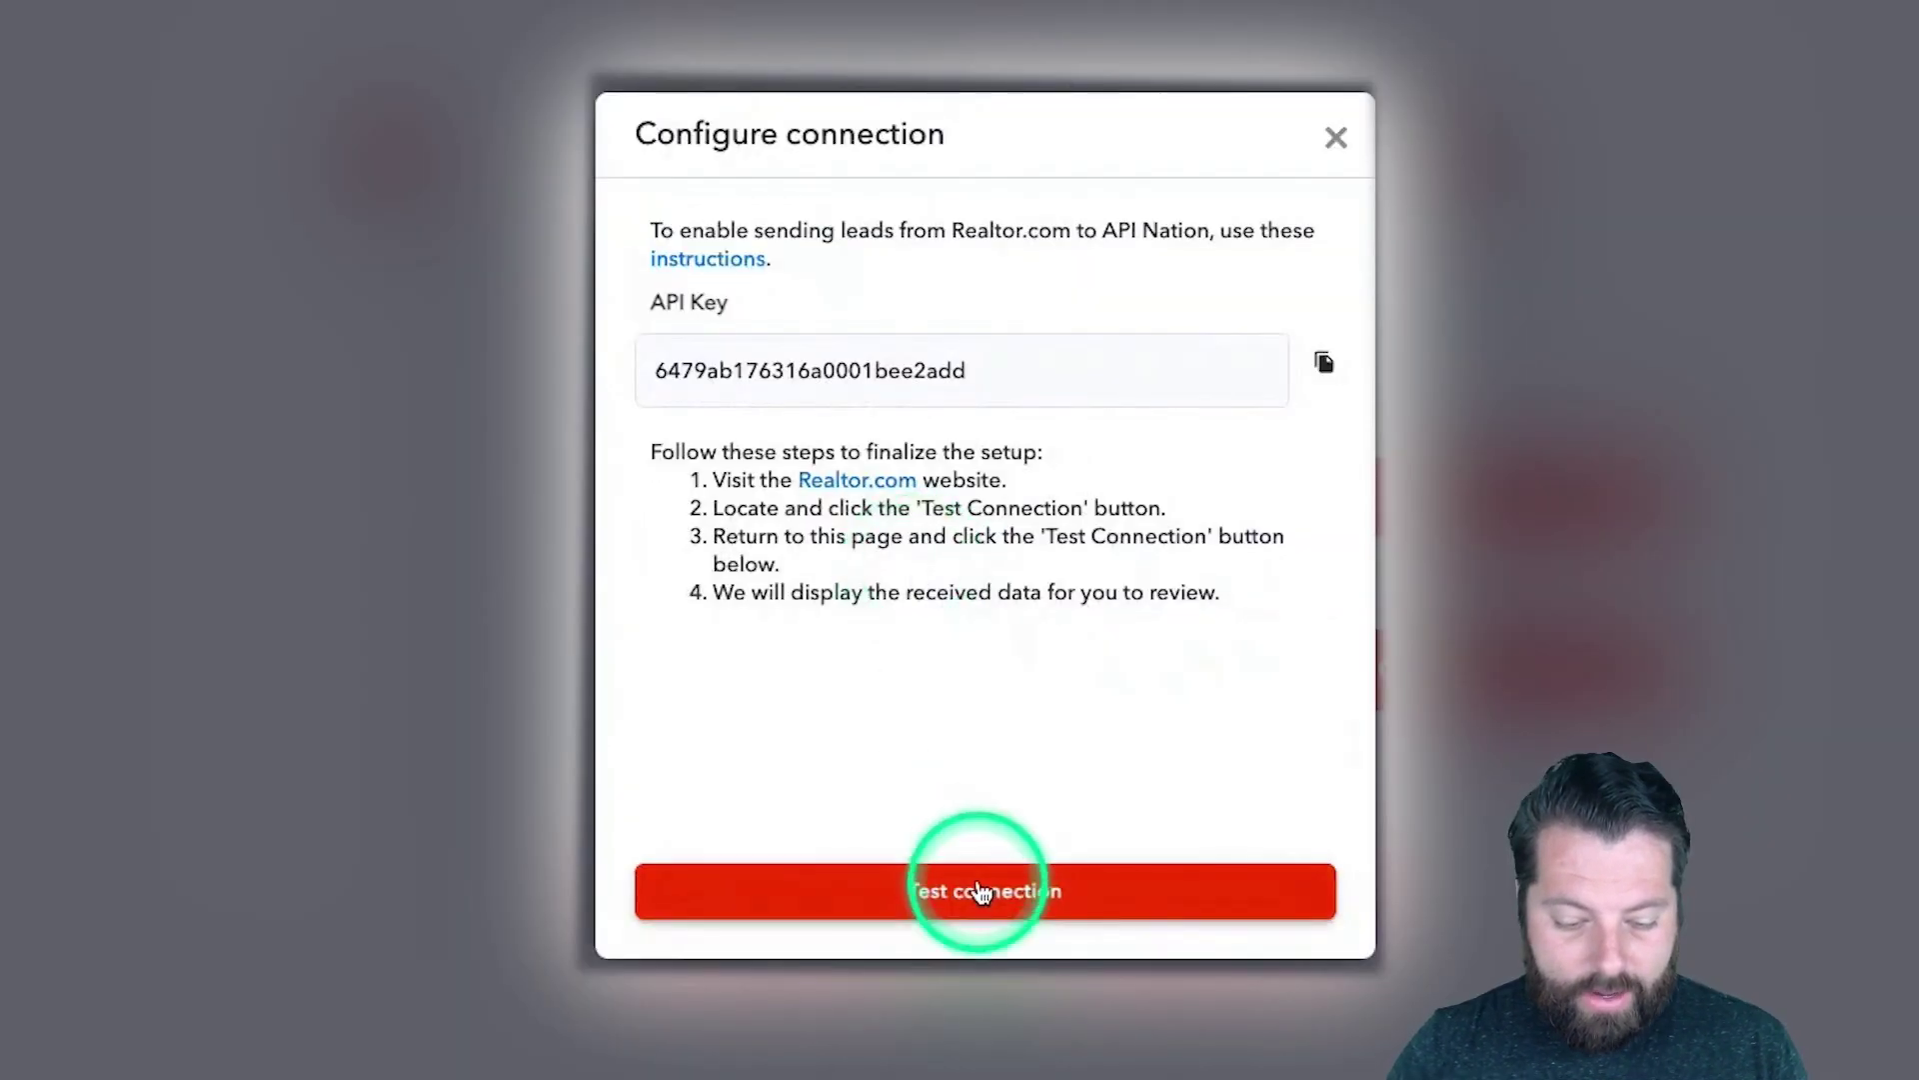
# Test the My Team Realtor.com connection, finish it, and confirm creating the draft workflow.
pyautogui.click(984, 889)
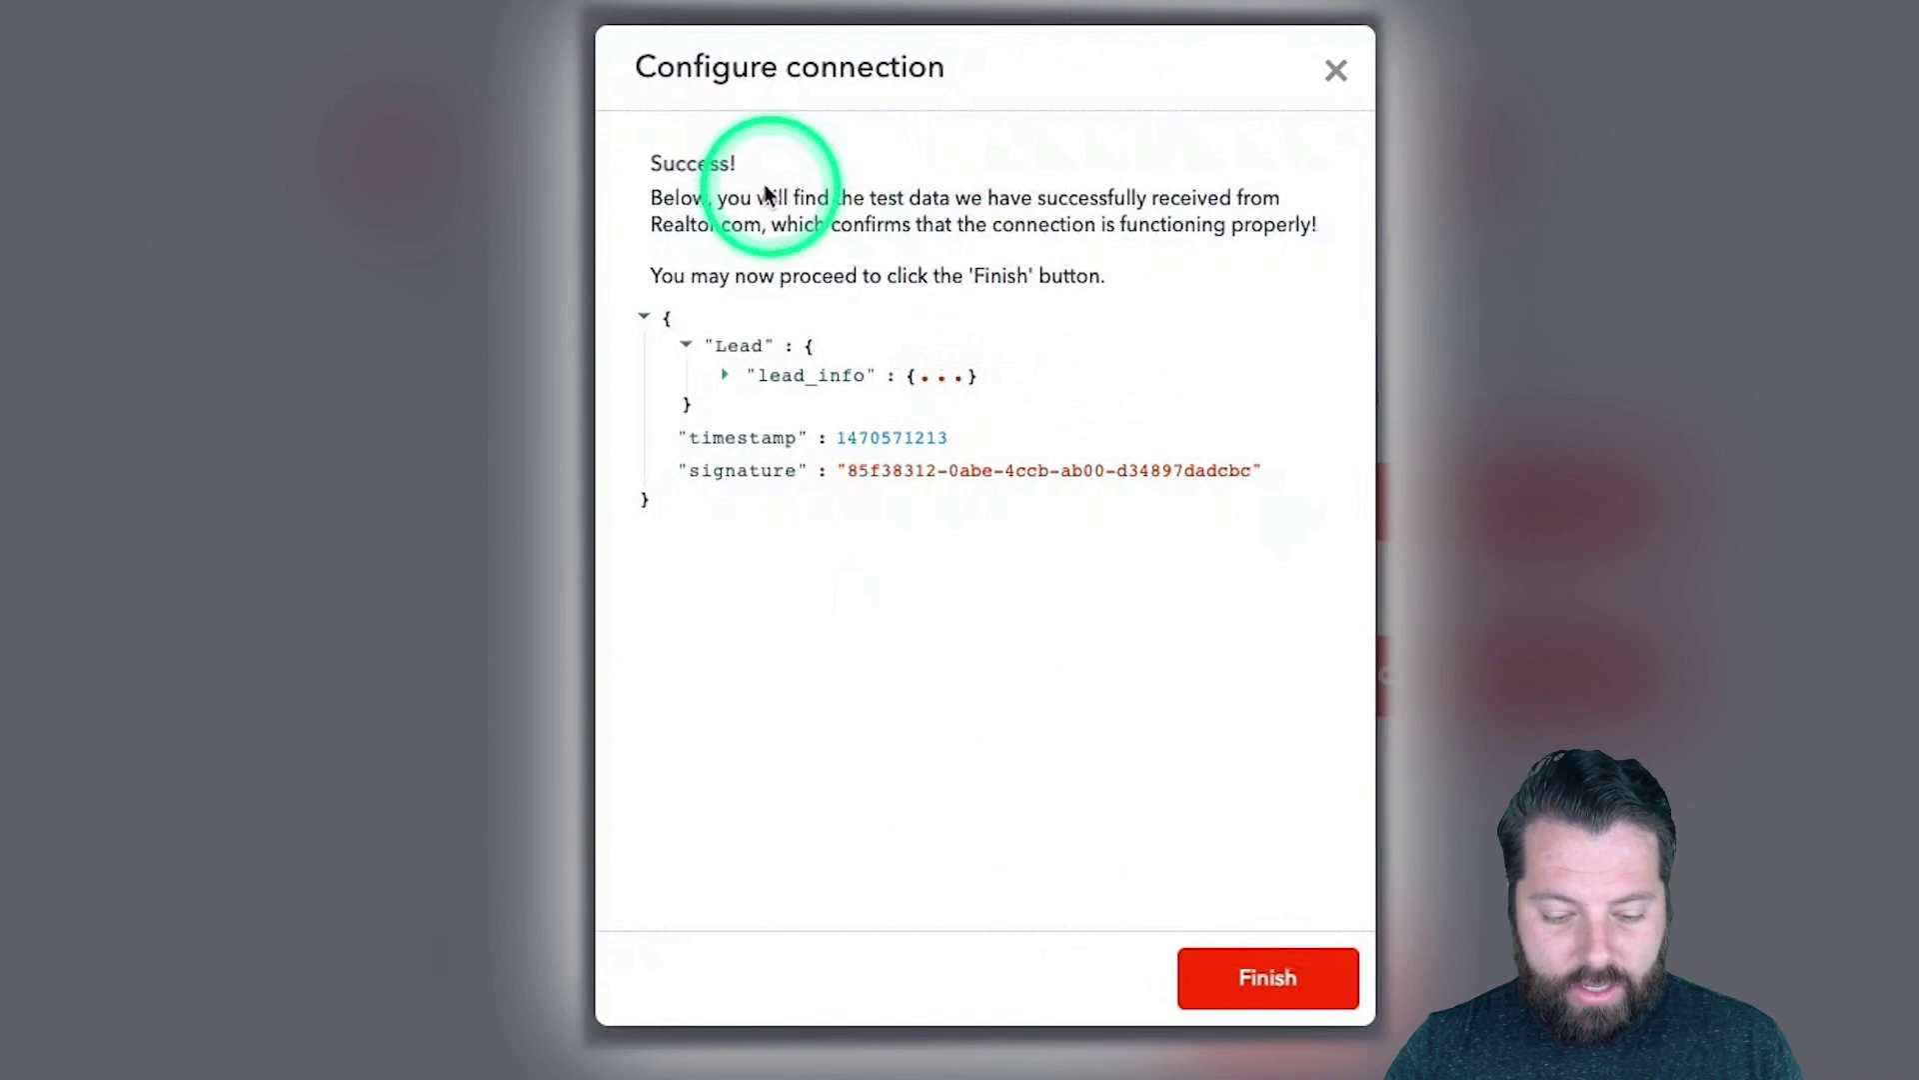
pyautogui.click(1262, 987)
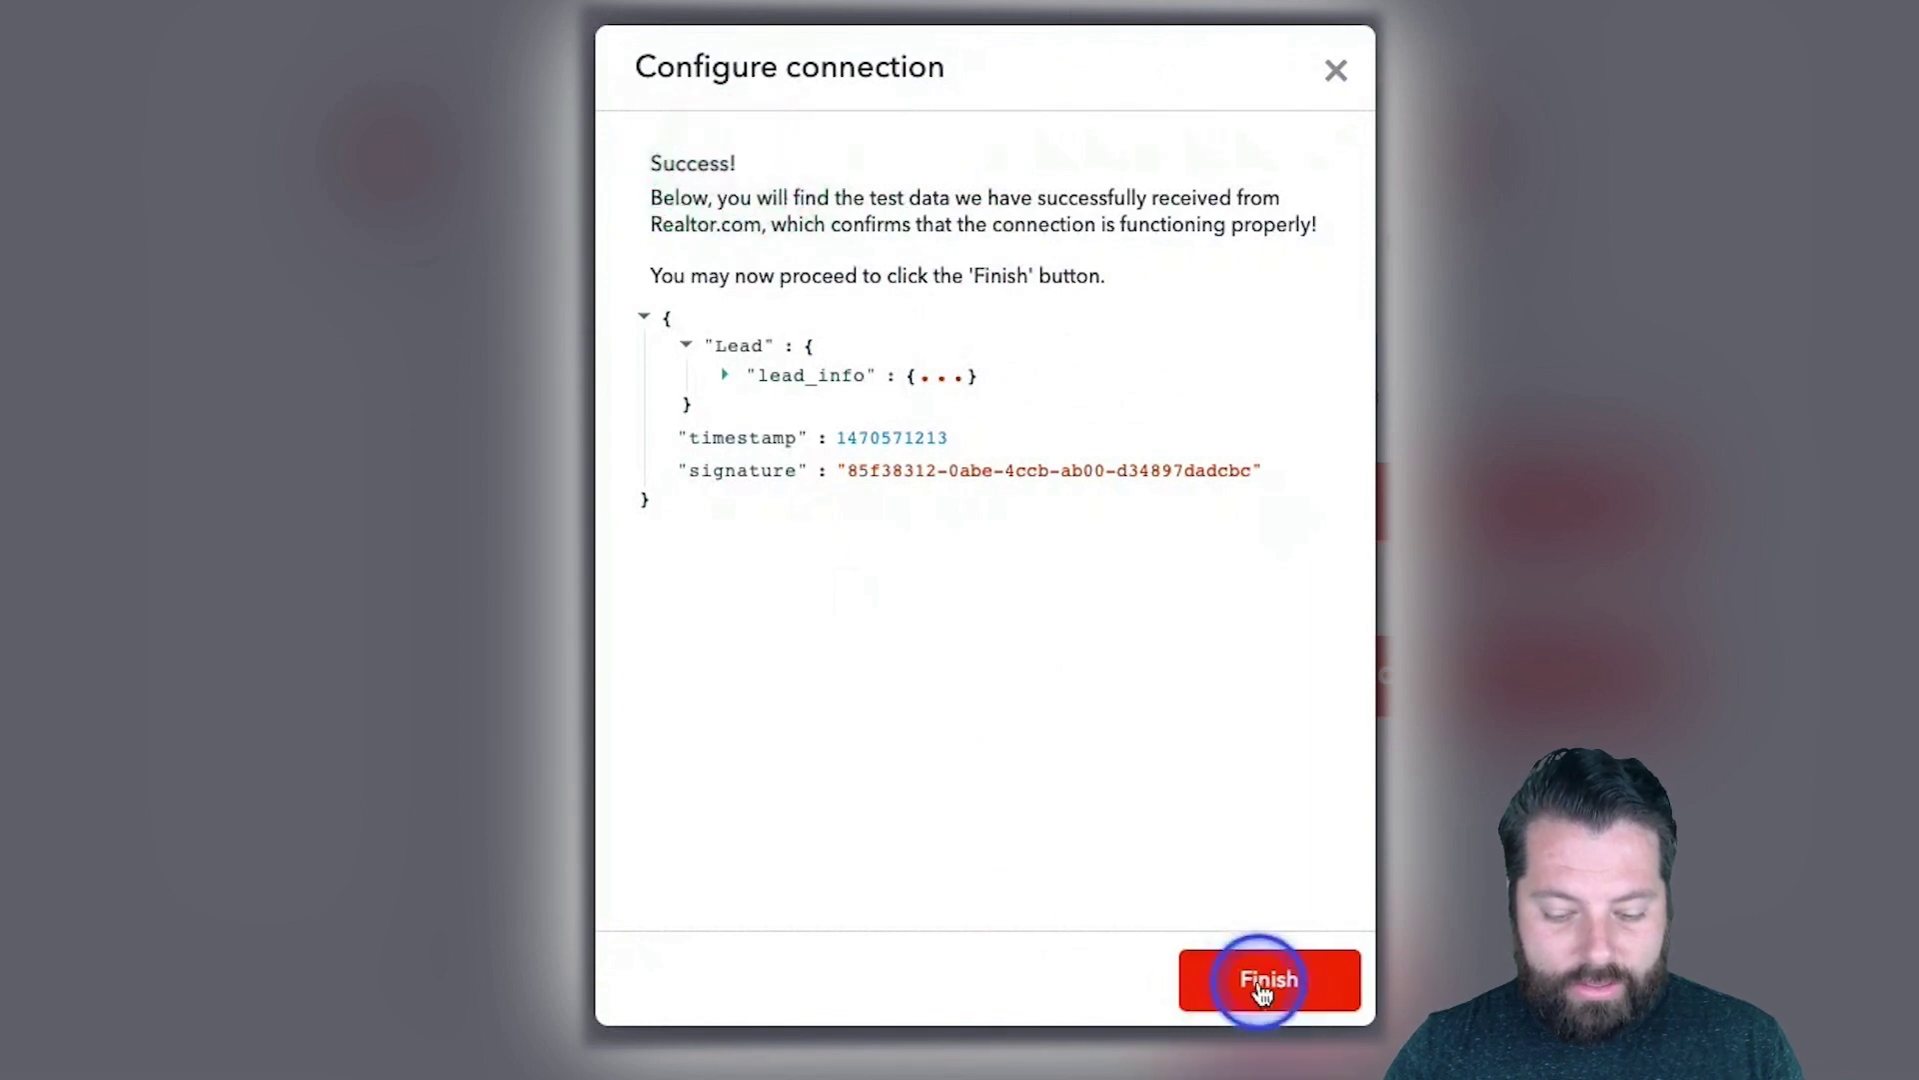
pyautogui.click(1220, 575)
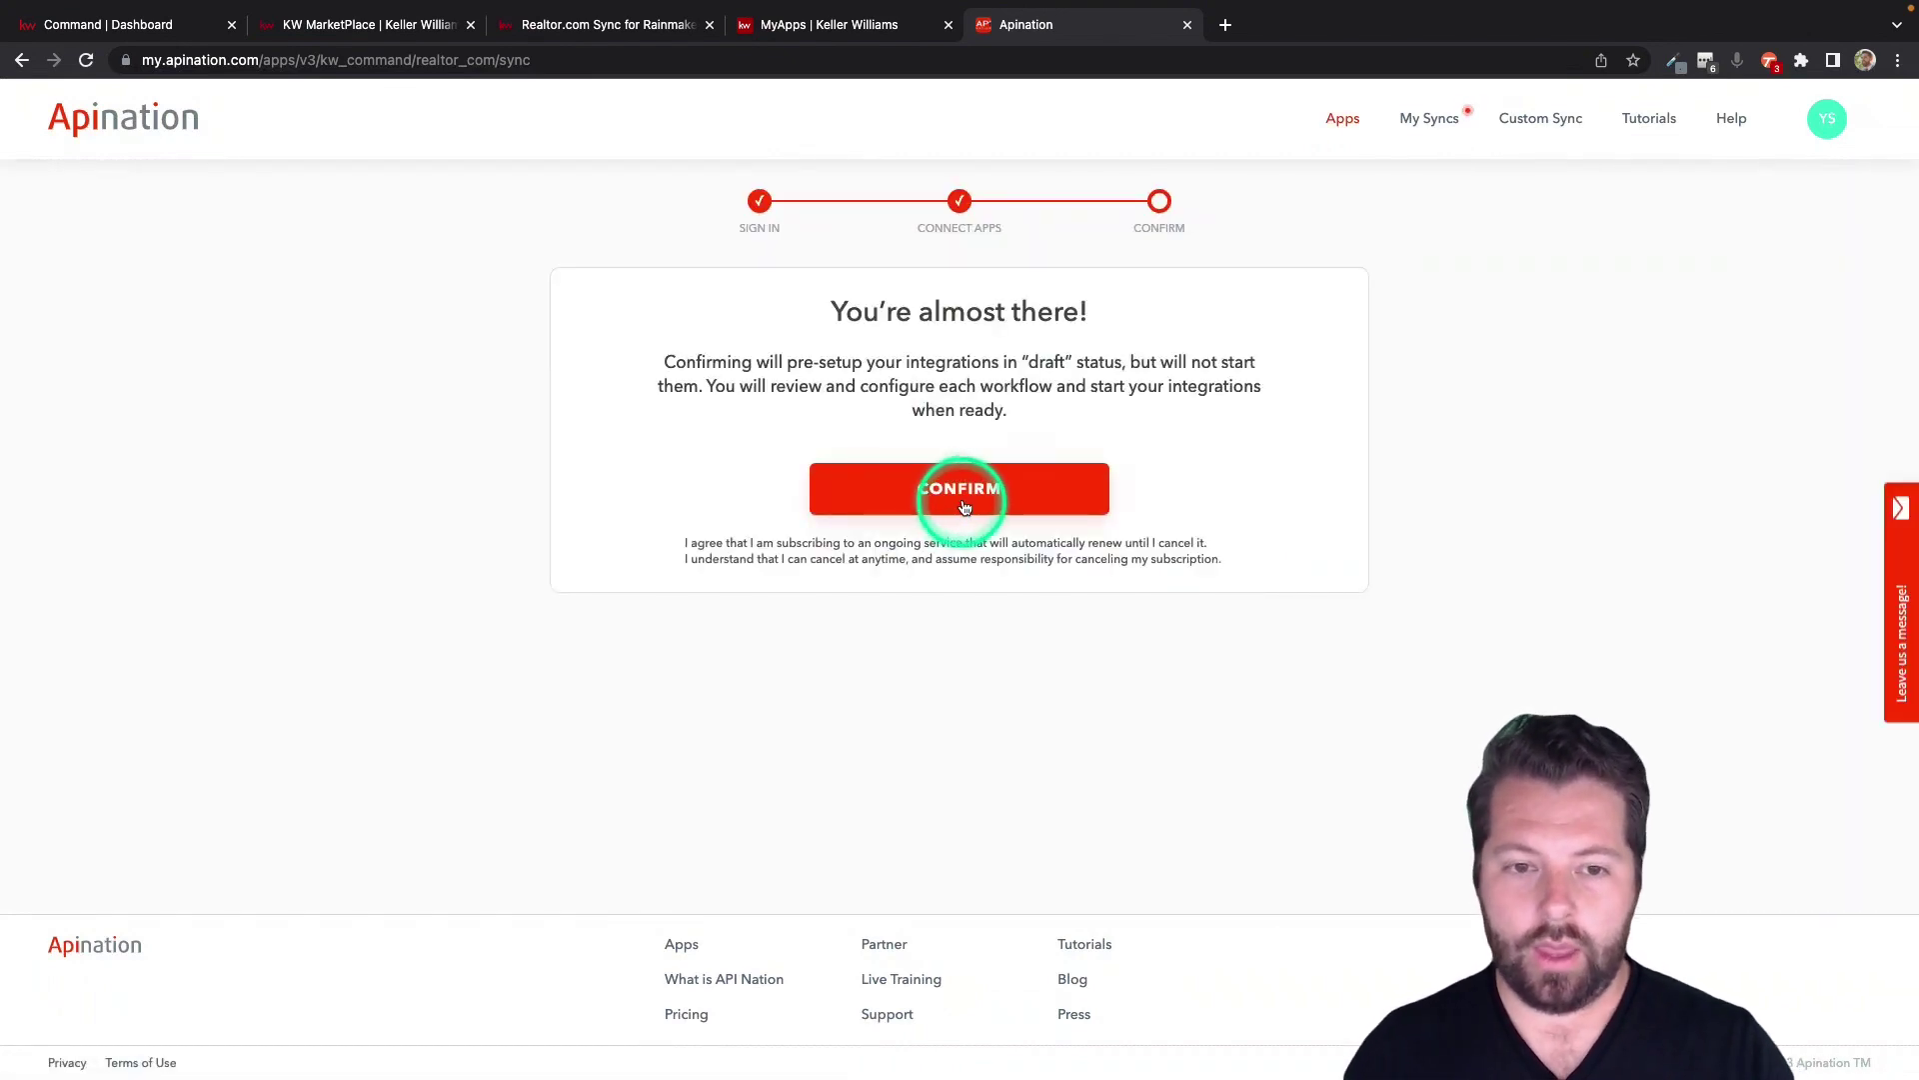
pyautogui.click(966, 505)
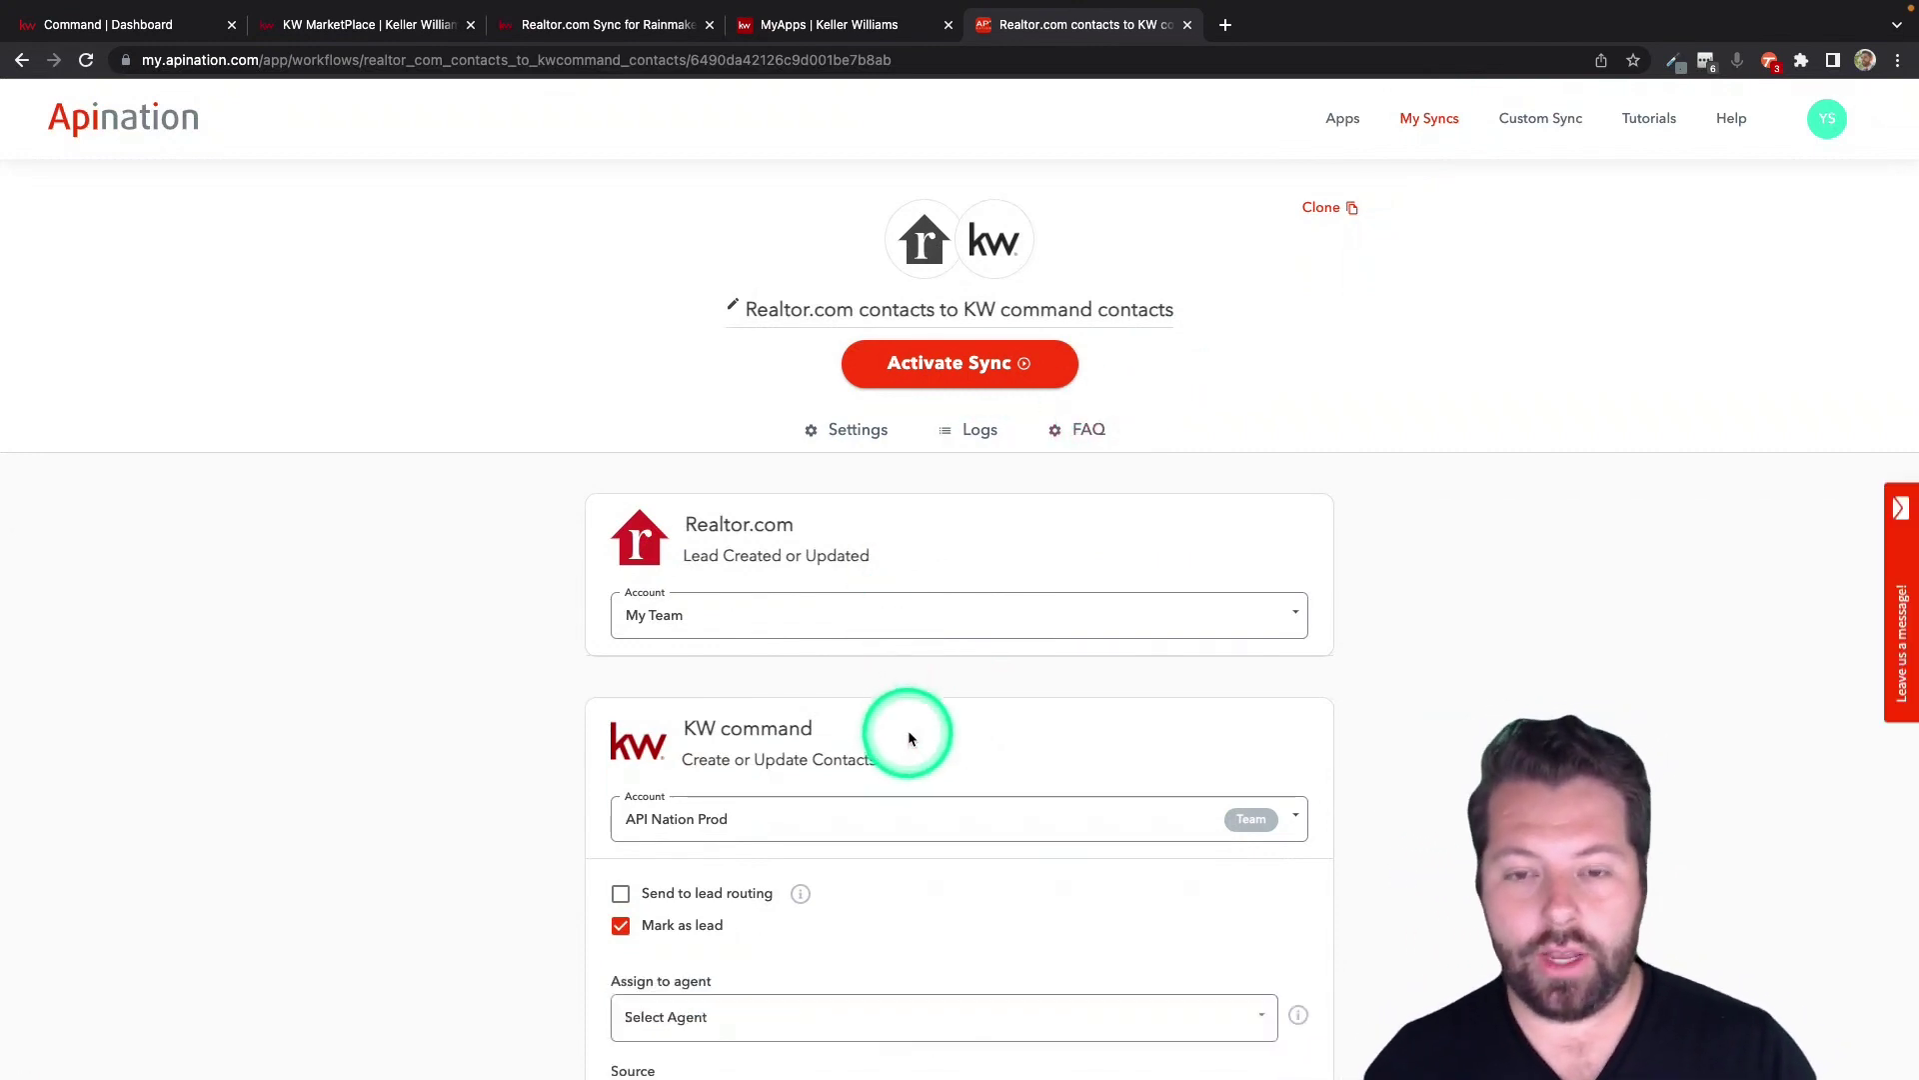
# Enable Send to lead routing in the KW command step of the workflow.
pyautogui.scroll(-1, 908, 737)
pyautogui.scroll(-3, 908, 738)
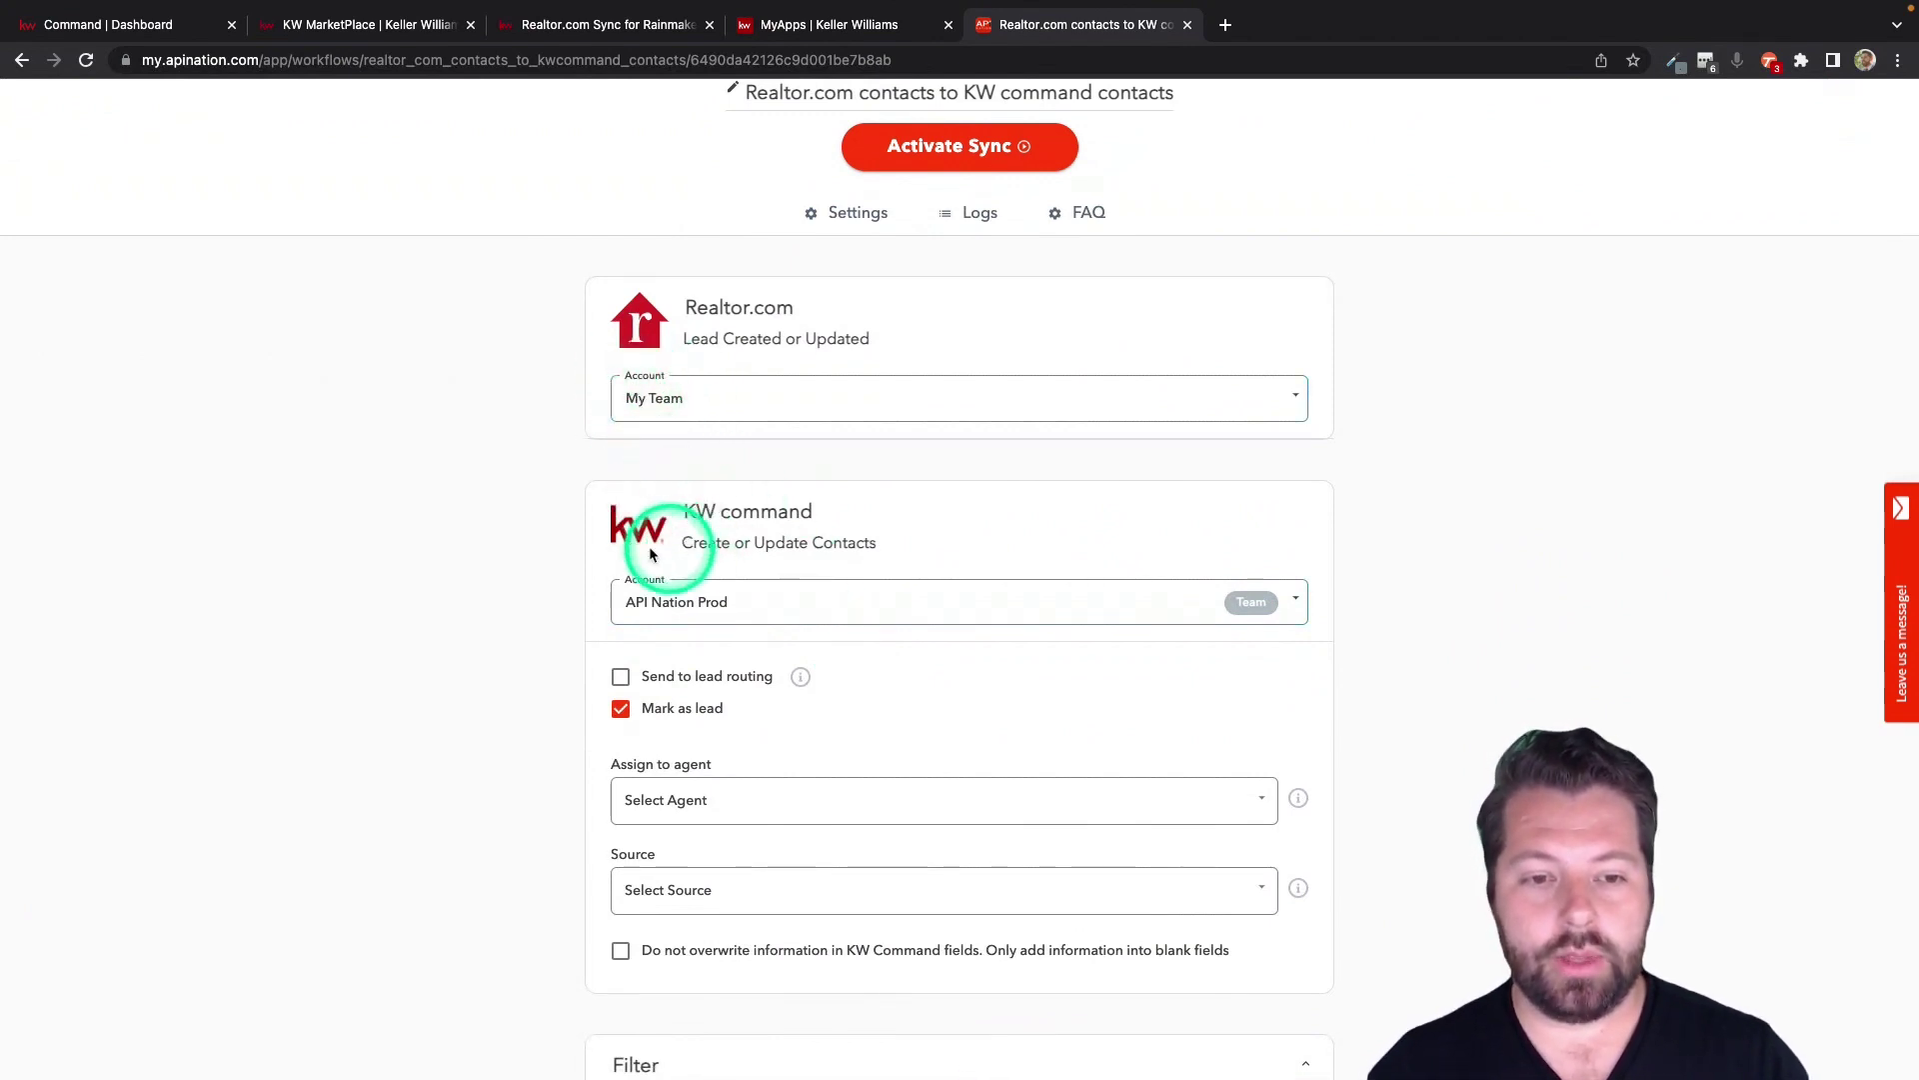
pyautogui.scroll(-5, 776, 573)
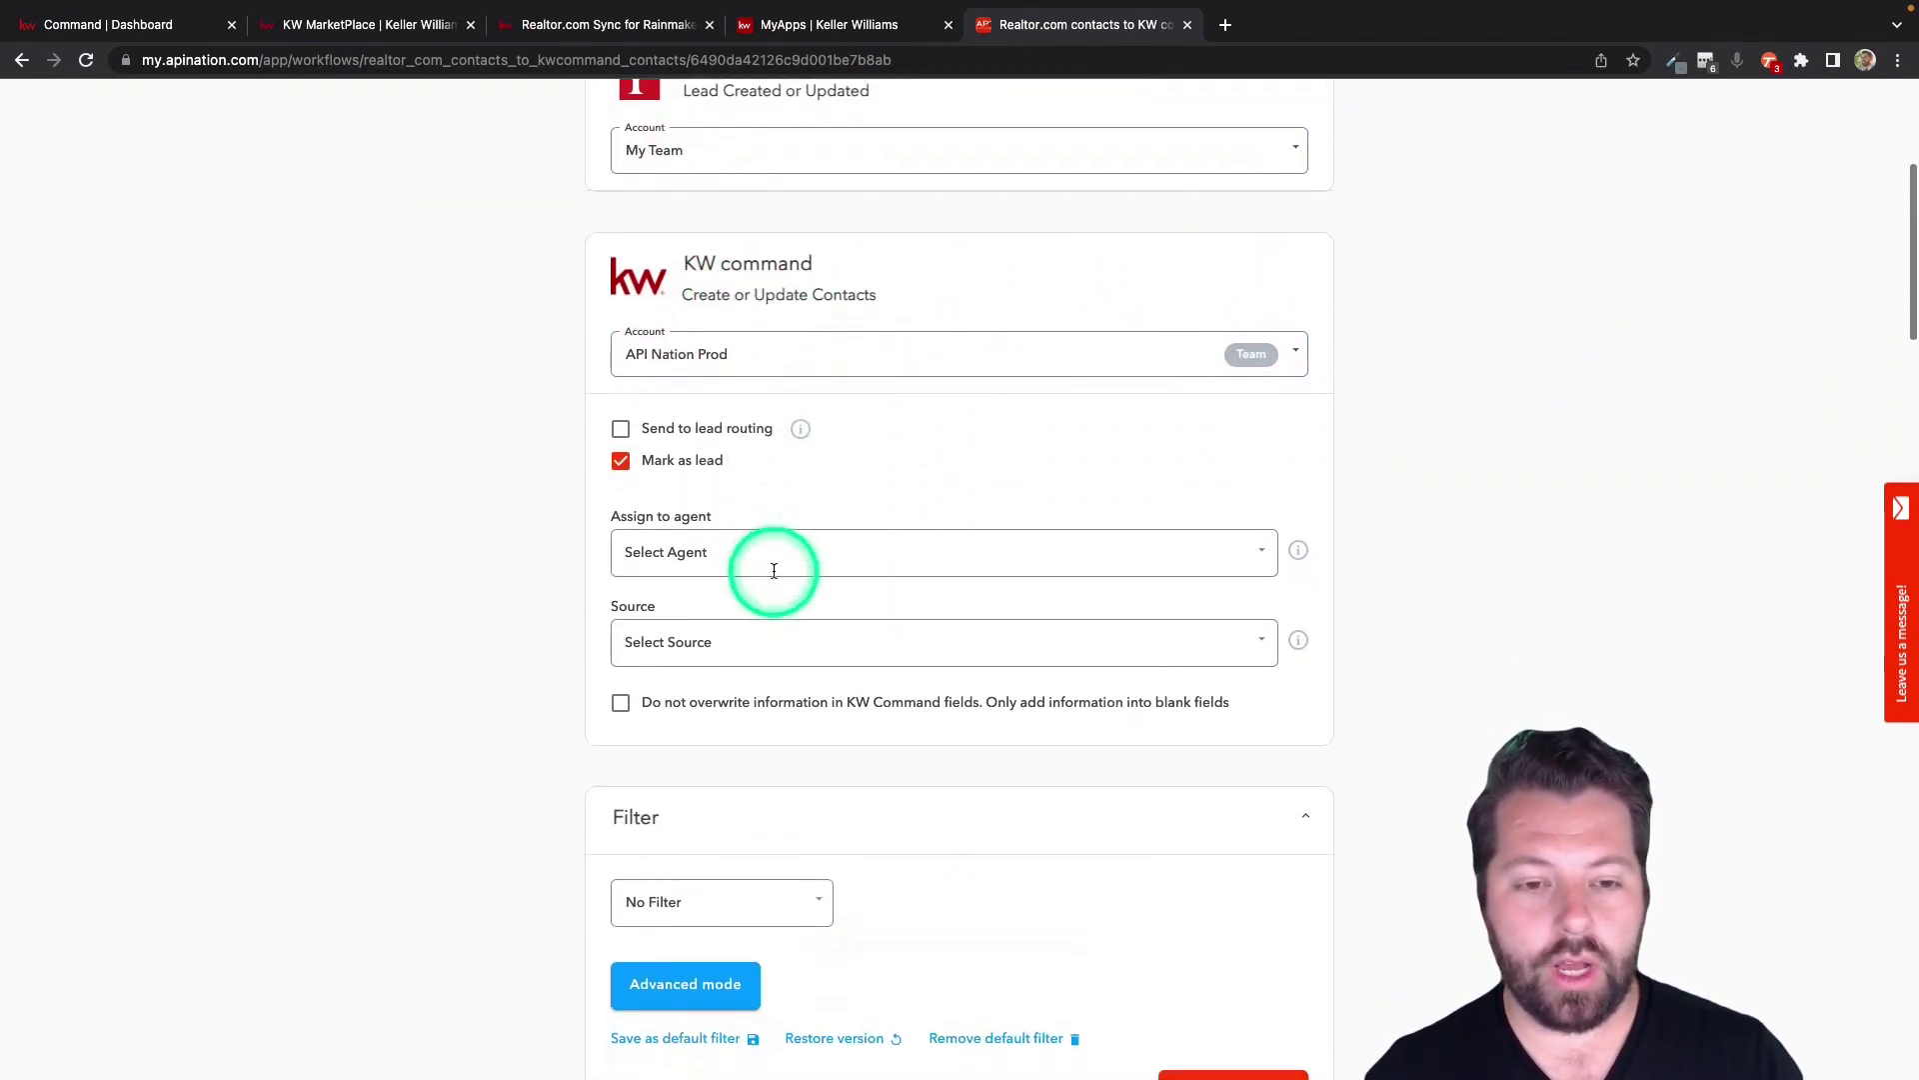
pyautogui.scroll(-1, 773, 571)
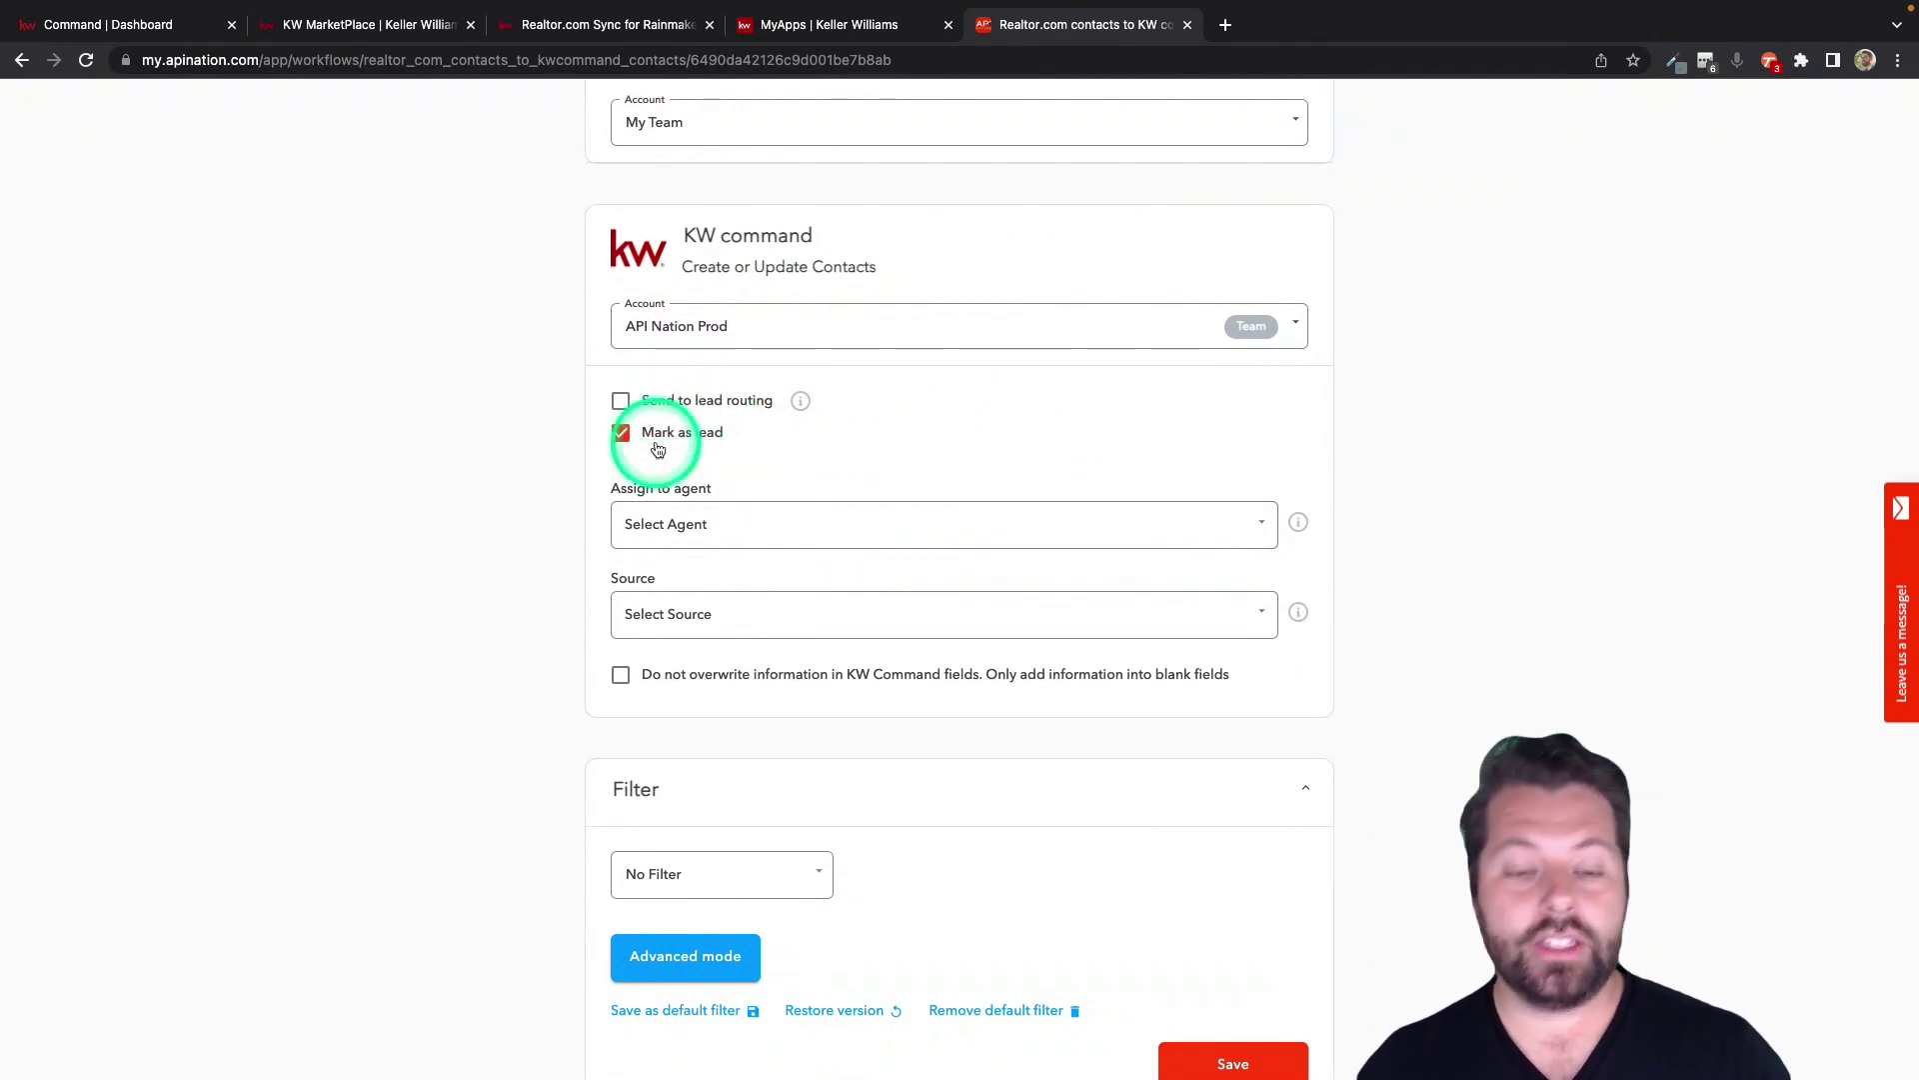
pyautogui.click(620, 402)
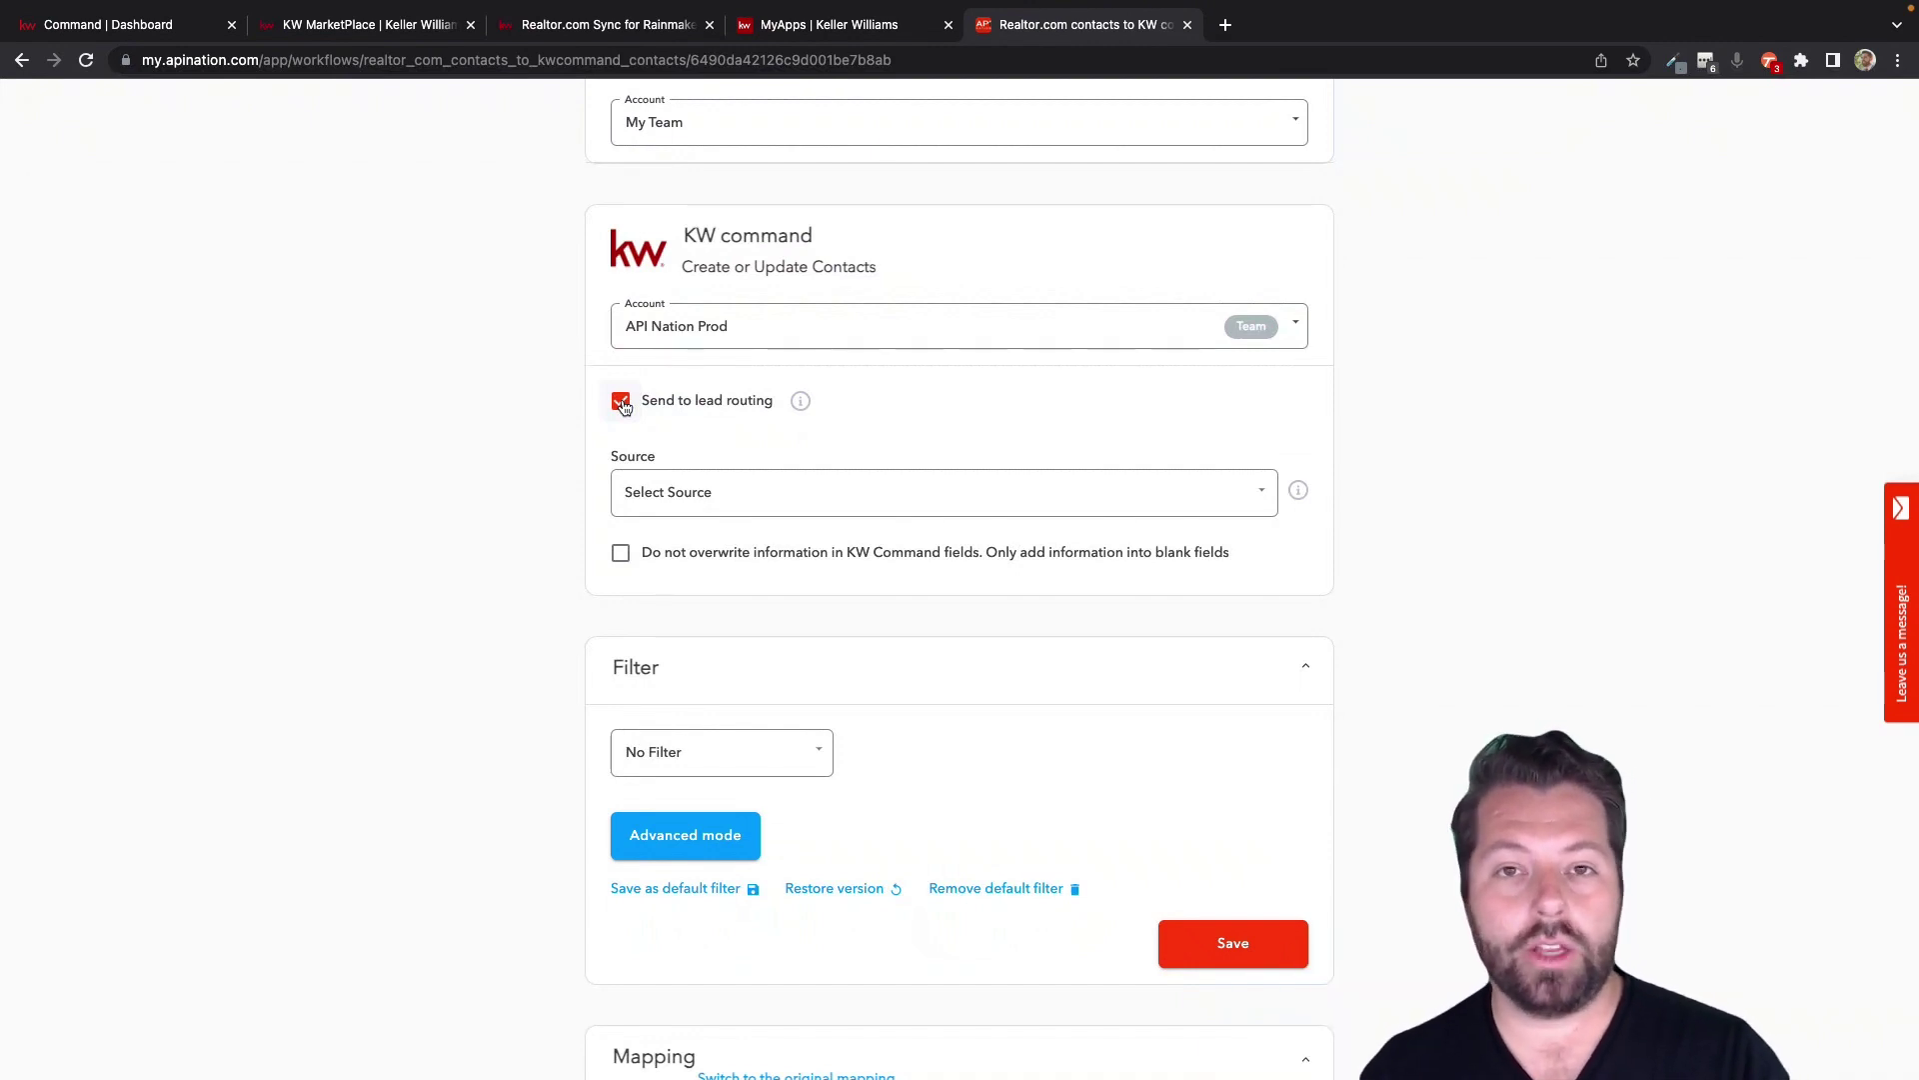
# Set the KW command lead source to Realtor.com.
pyautogui.click(749, 494)
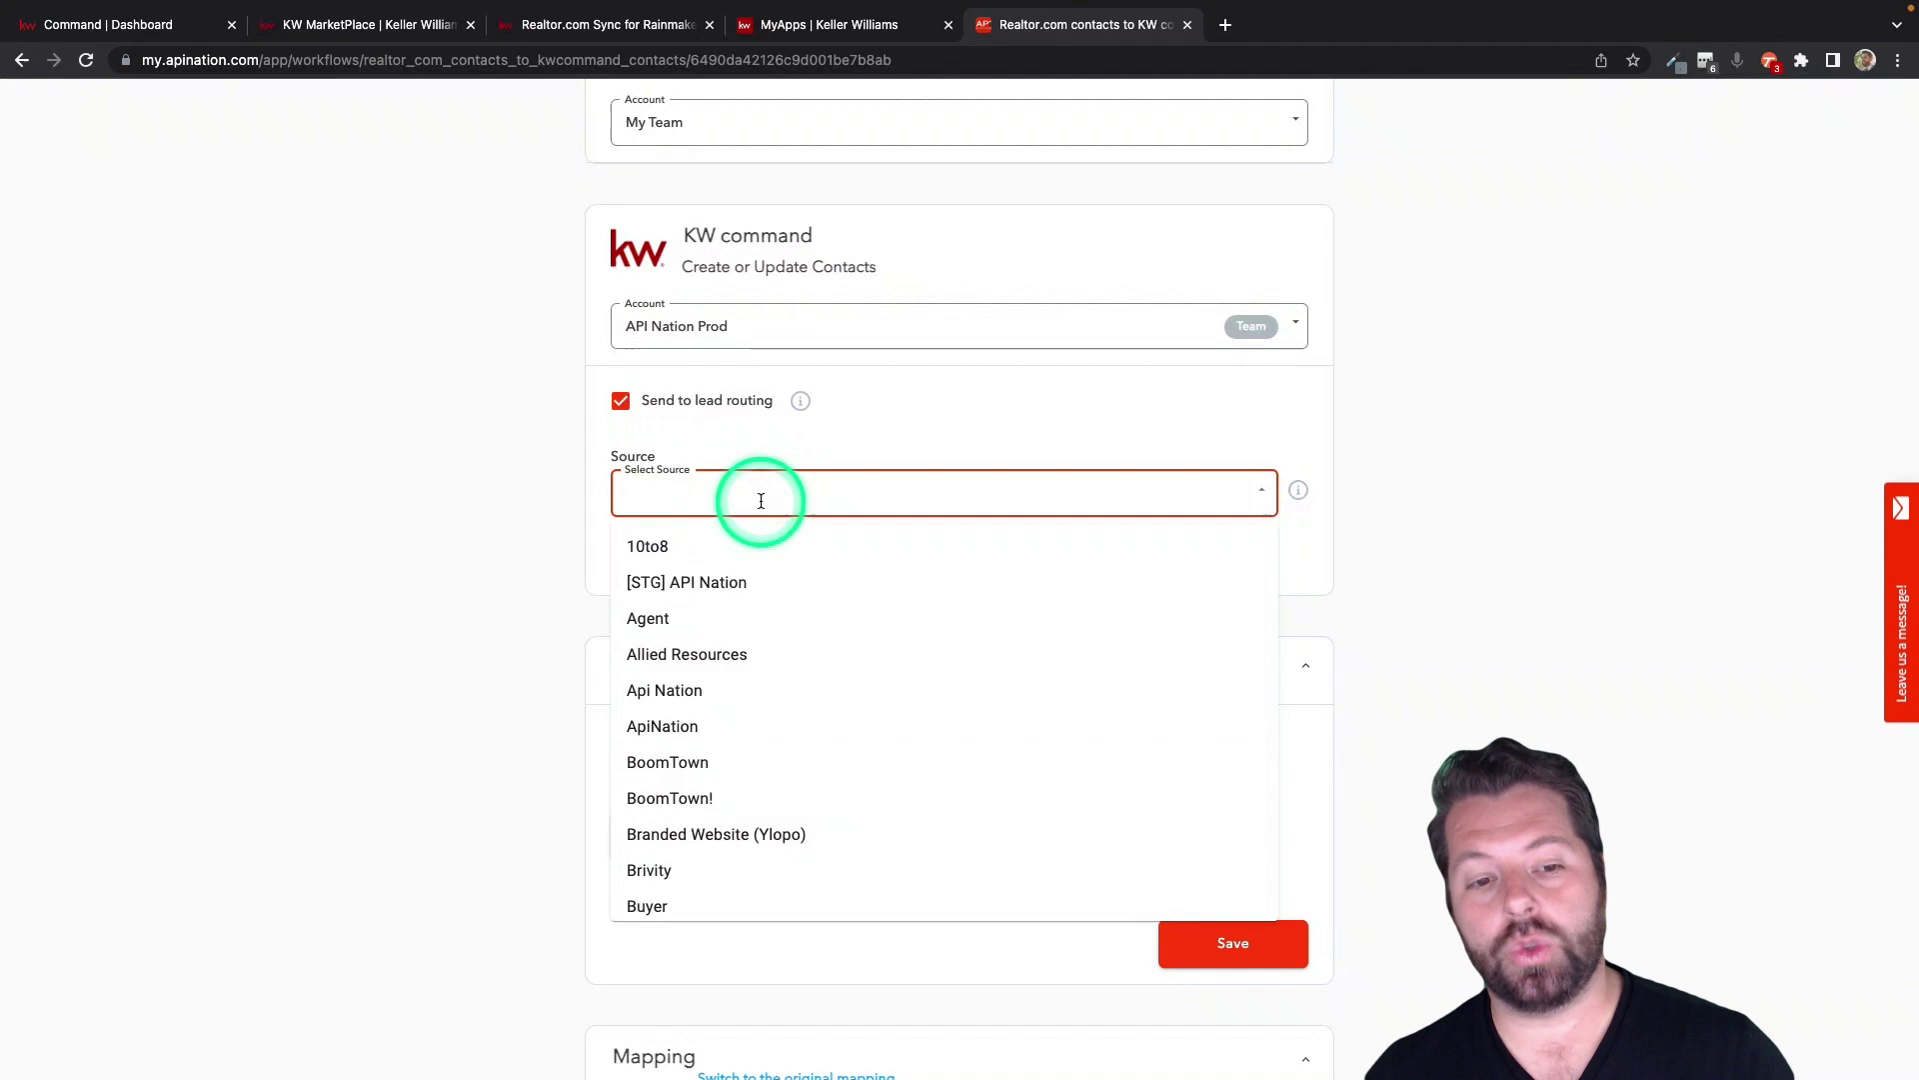
pyautogui.write('real')
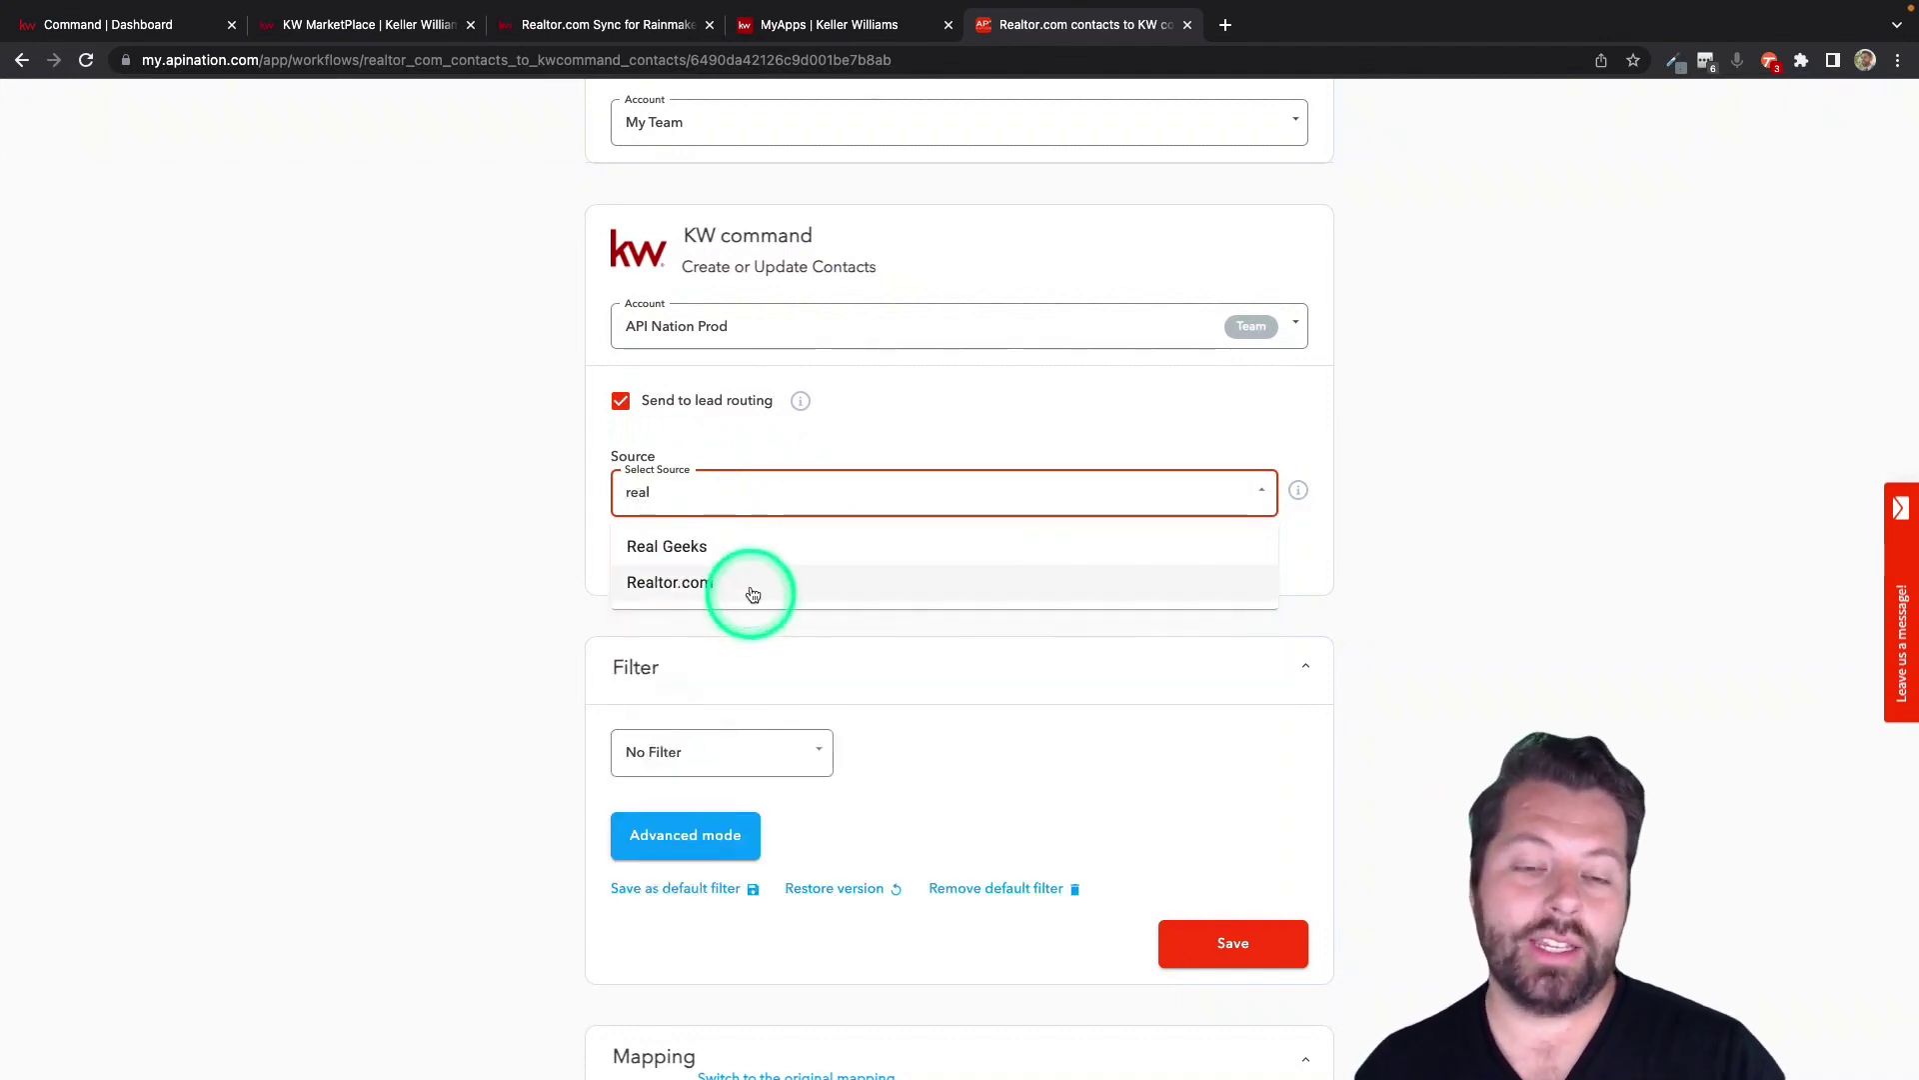
pyautogui.click(750, 588)
pyautogui.scroll(-2, 579, 588)
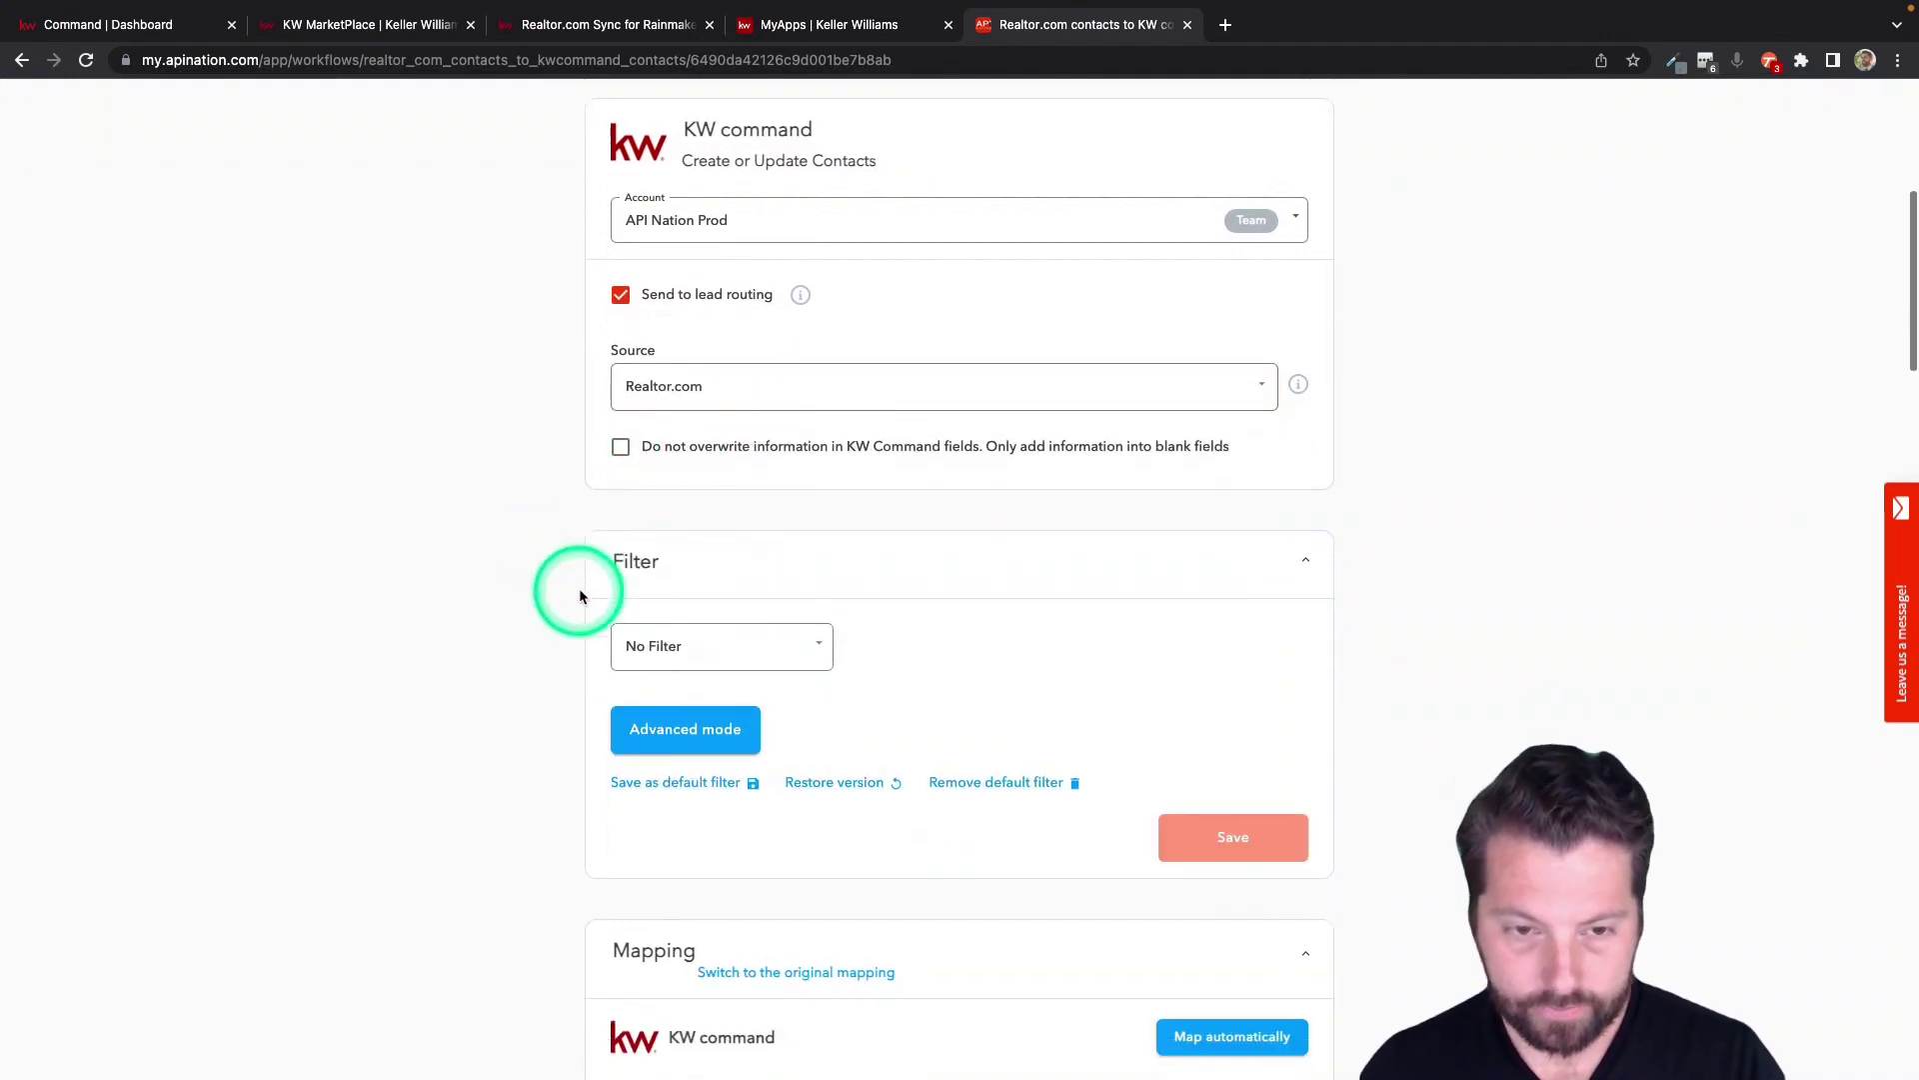
# Toggle 'Do not overwrite' on and back off, and turn off Send to lead routing.
pyautogui.click(647, 432)
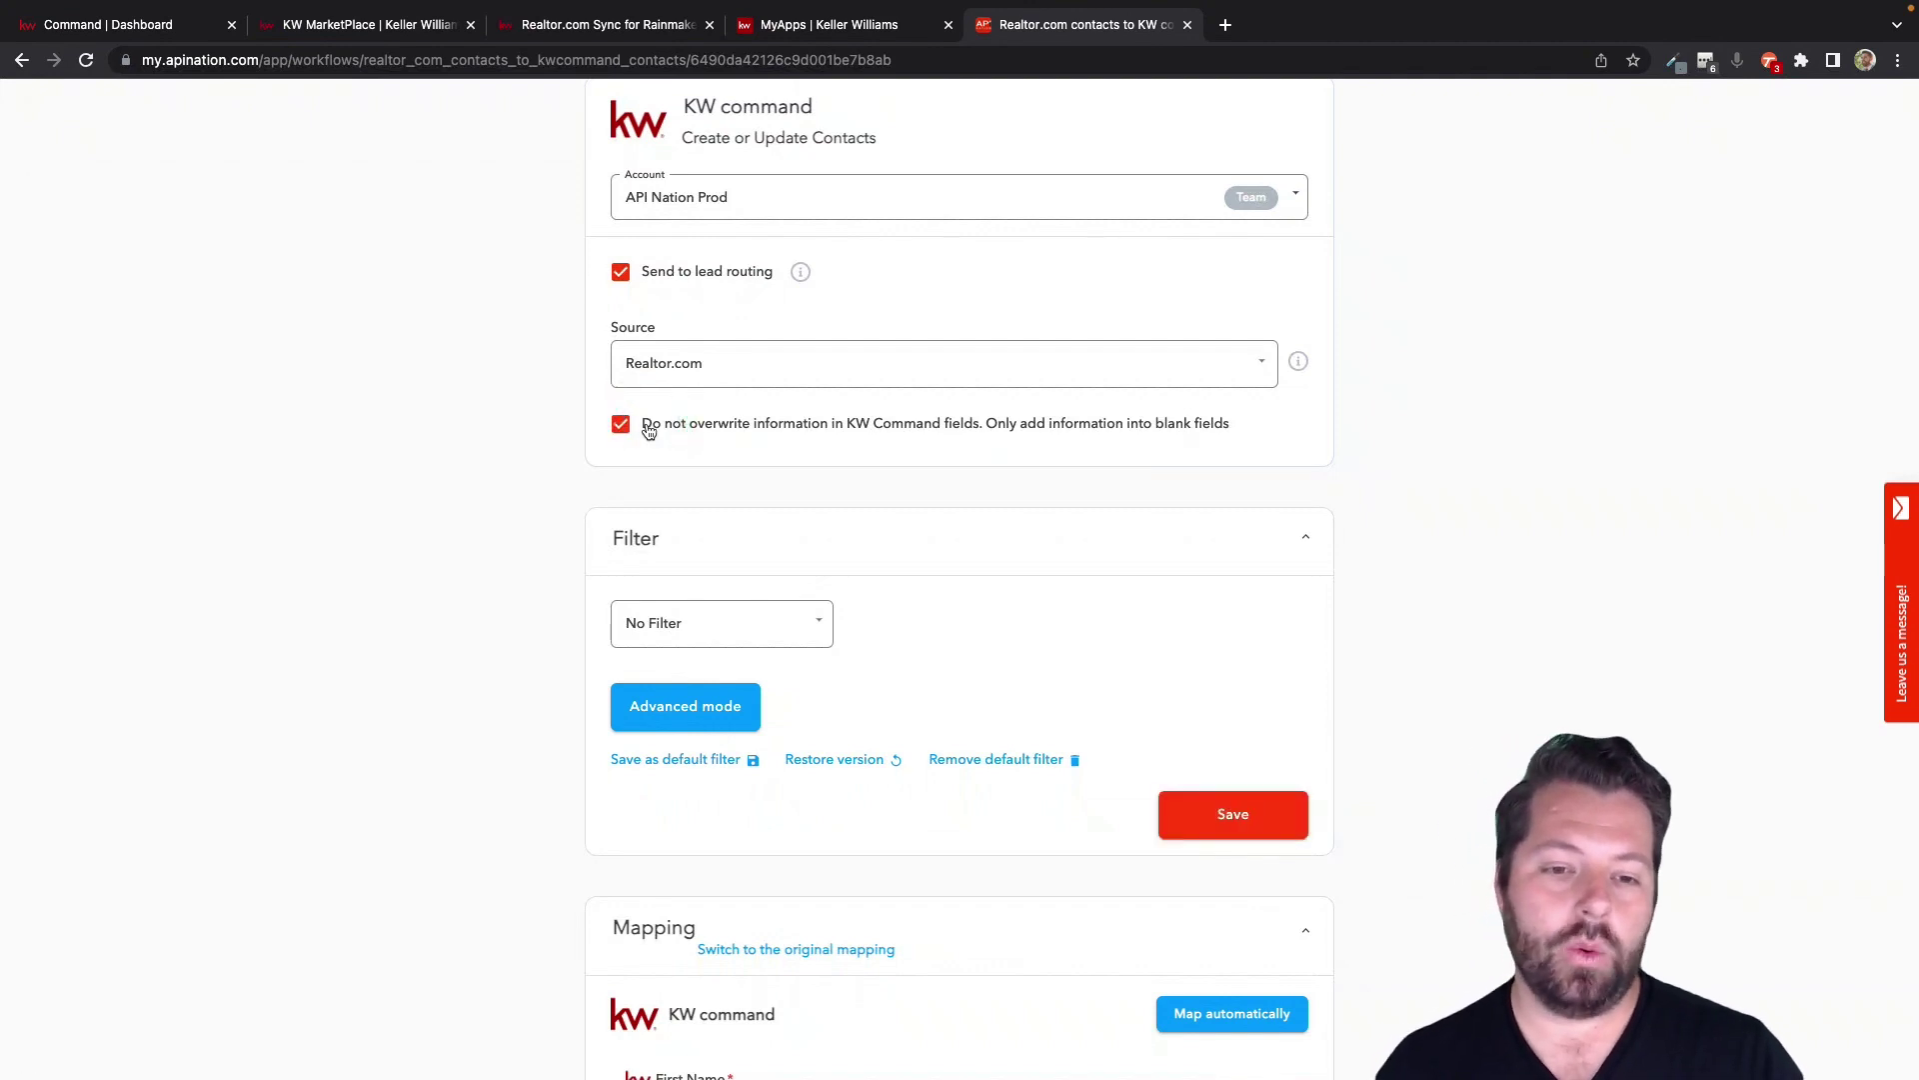
pyautogui.click(671, 432)
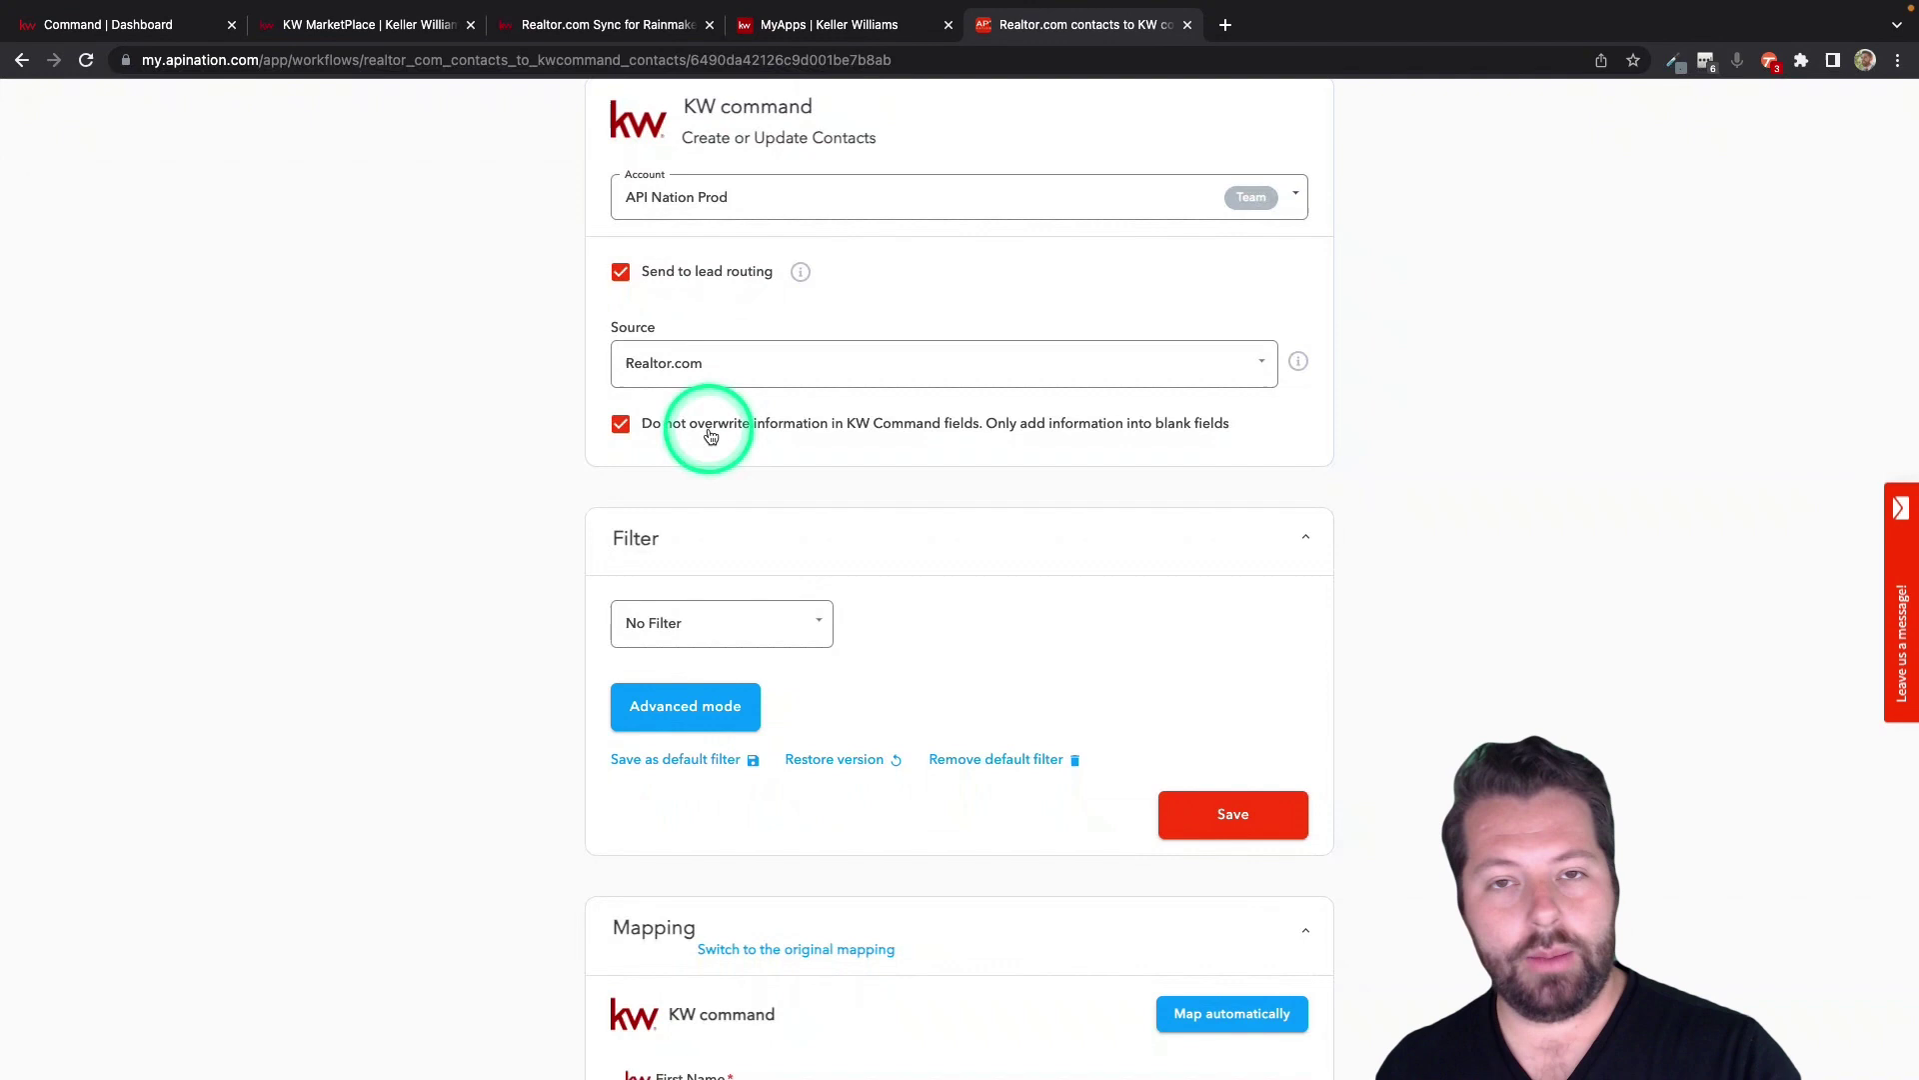
pyautogui.click(620, 276)
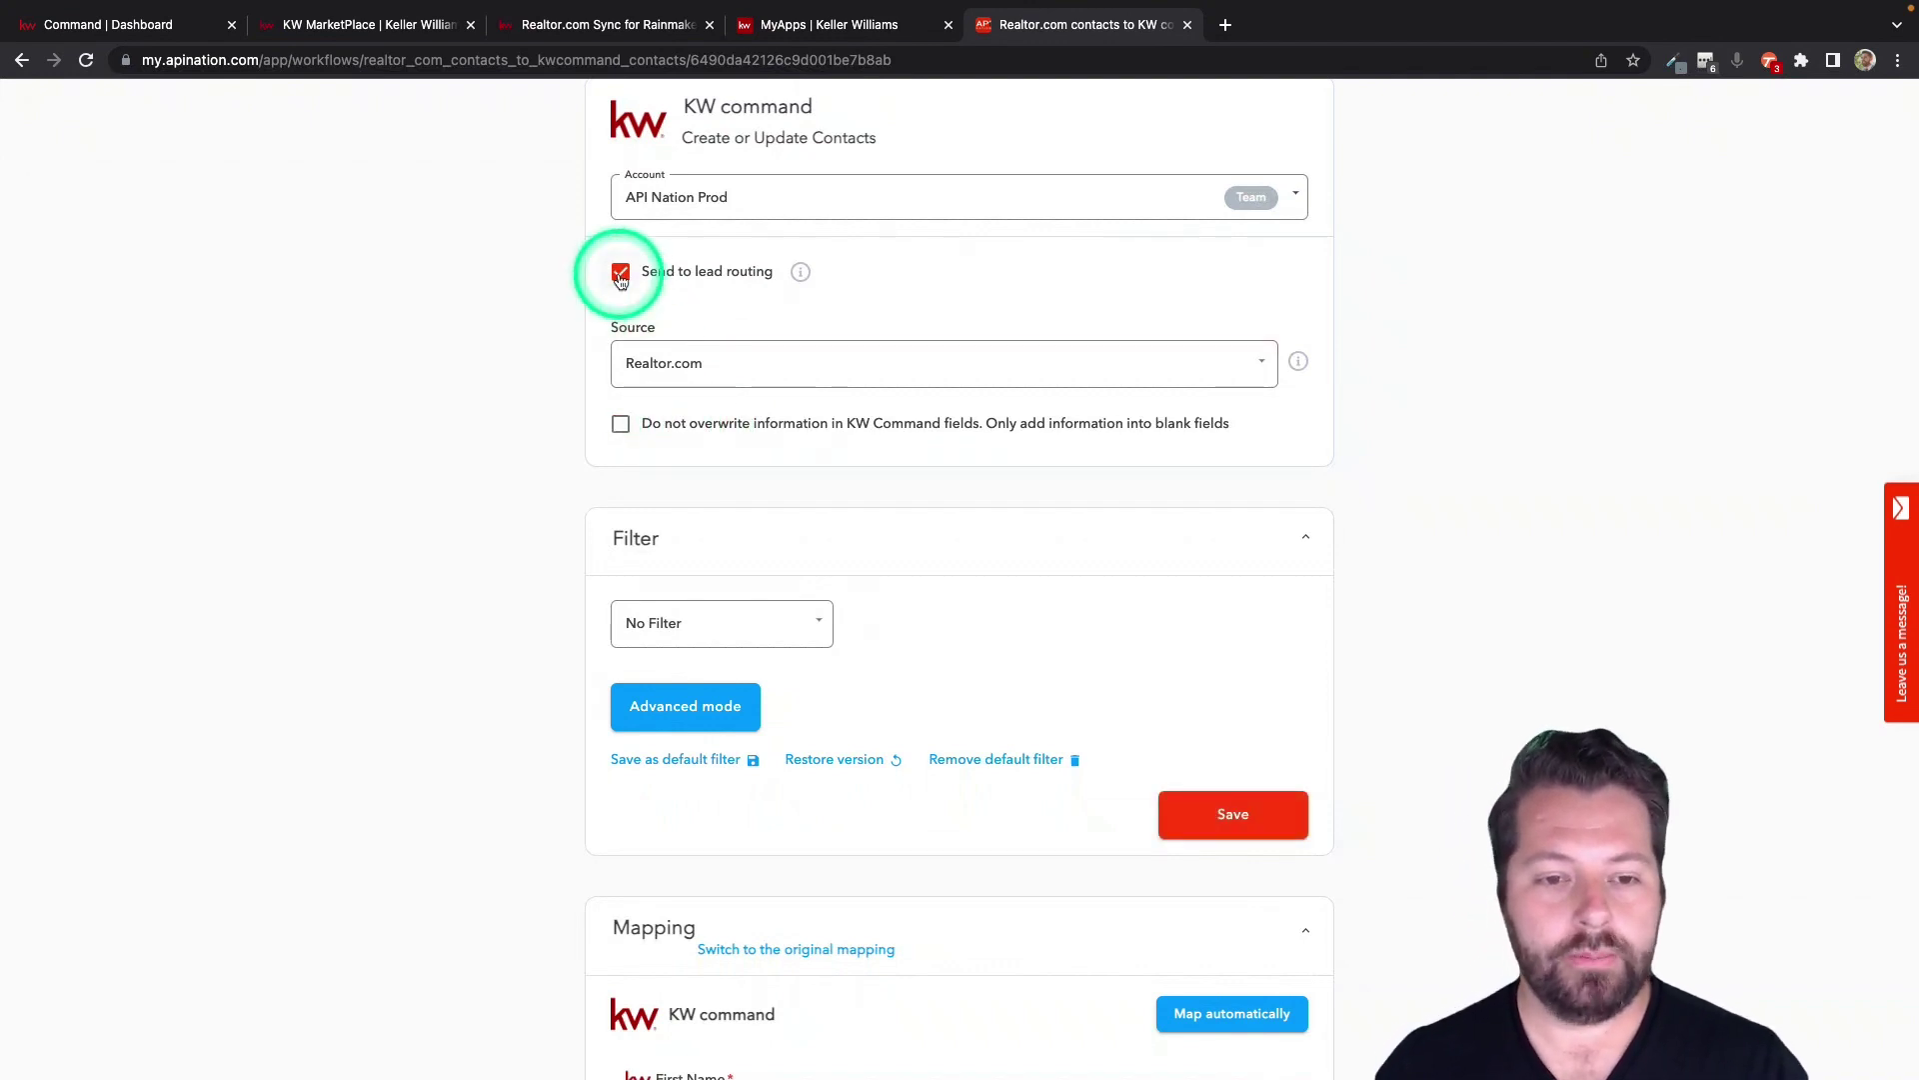
# Turn off lead routing and assign incoming leads directly to the chosen team agent.
pyautogui.click(619, 276)
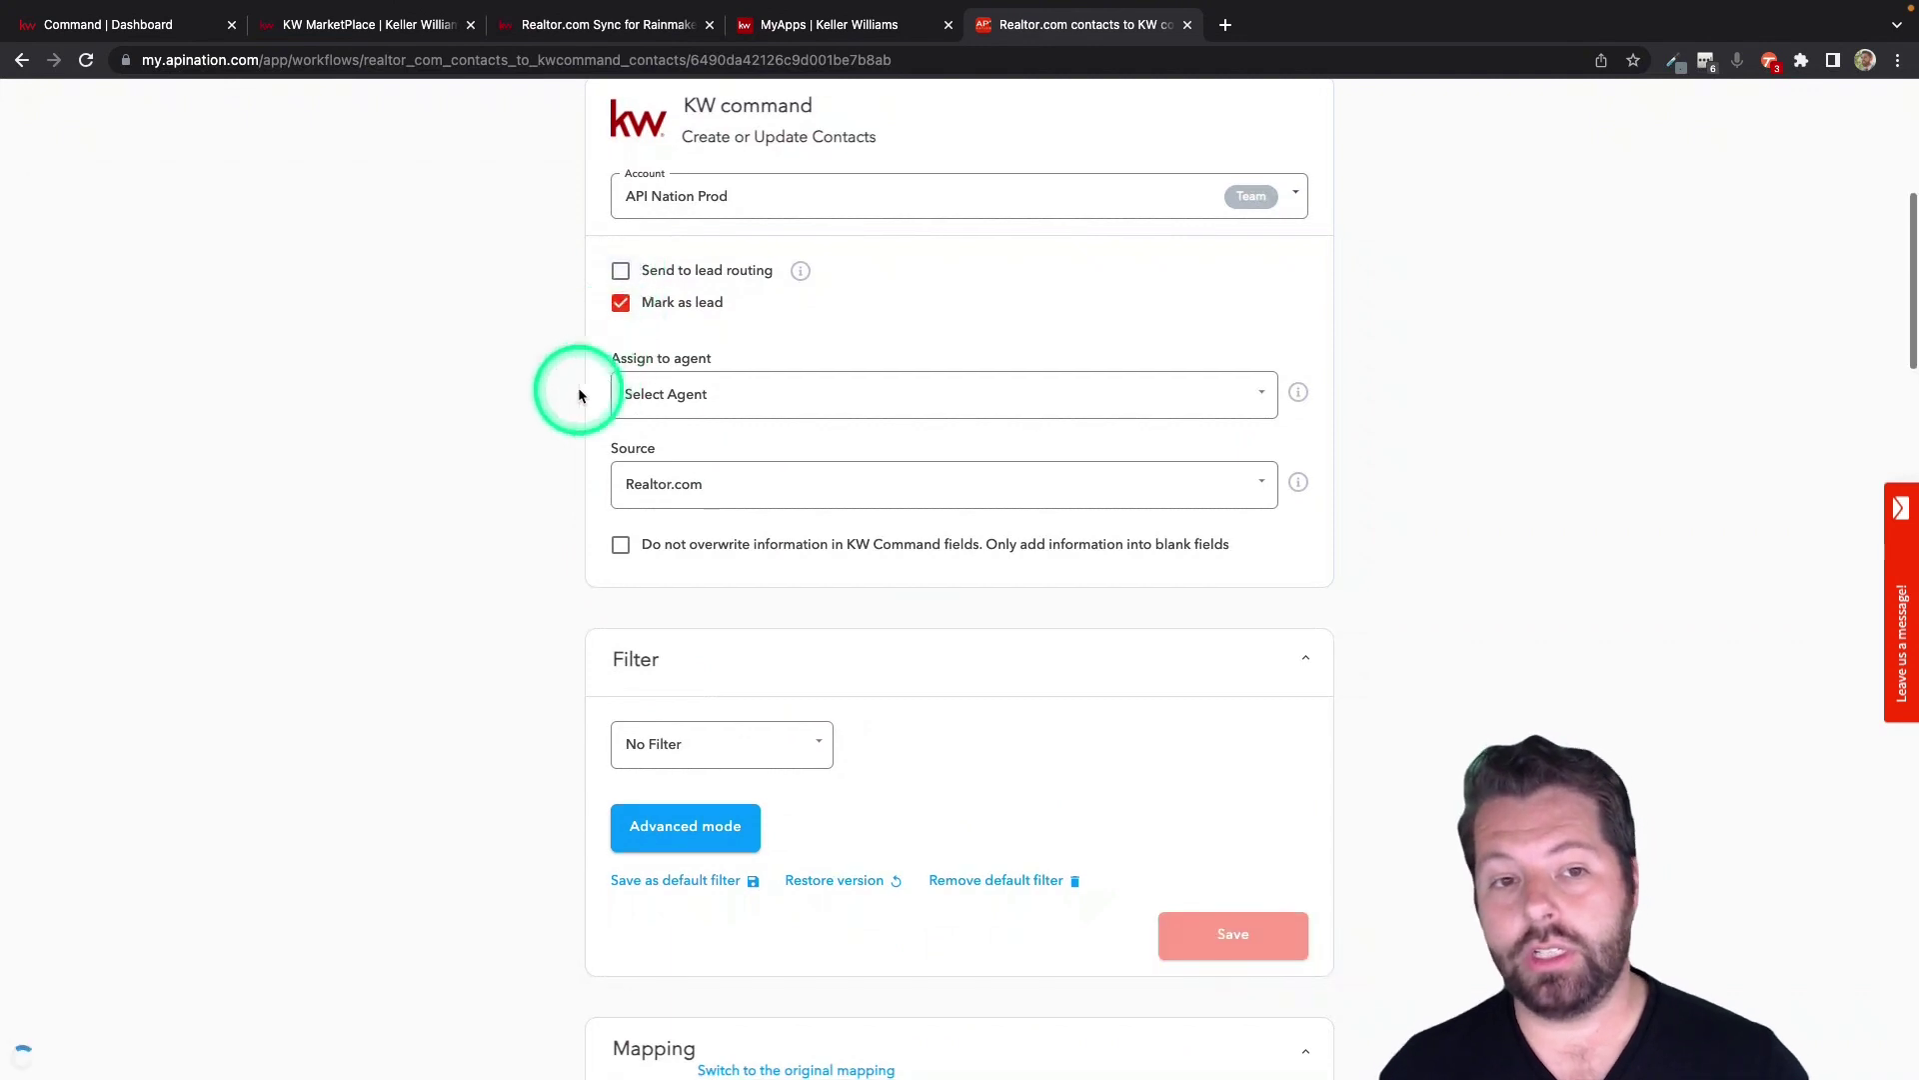
pyautogui.scroll(-1, 579, 394)
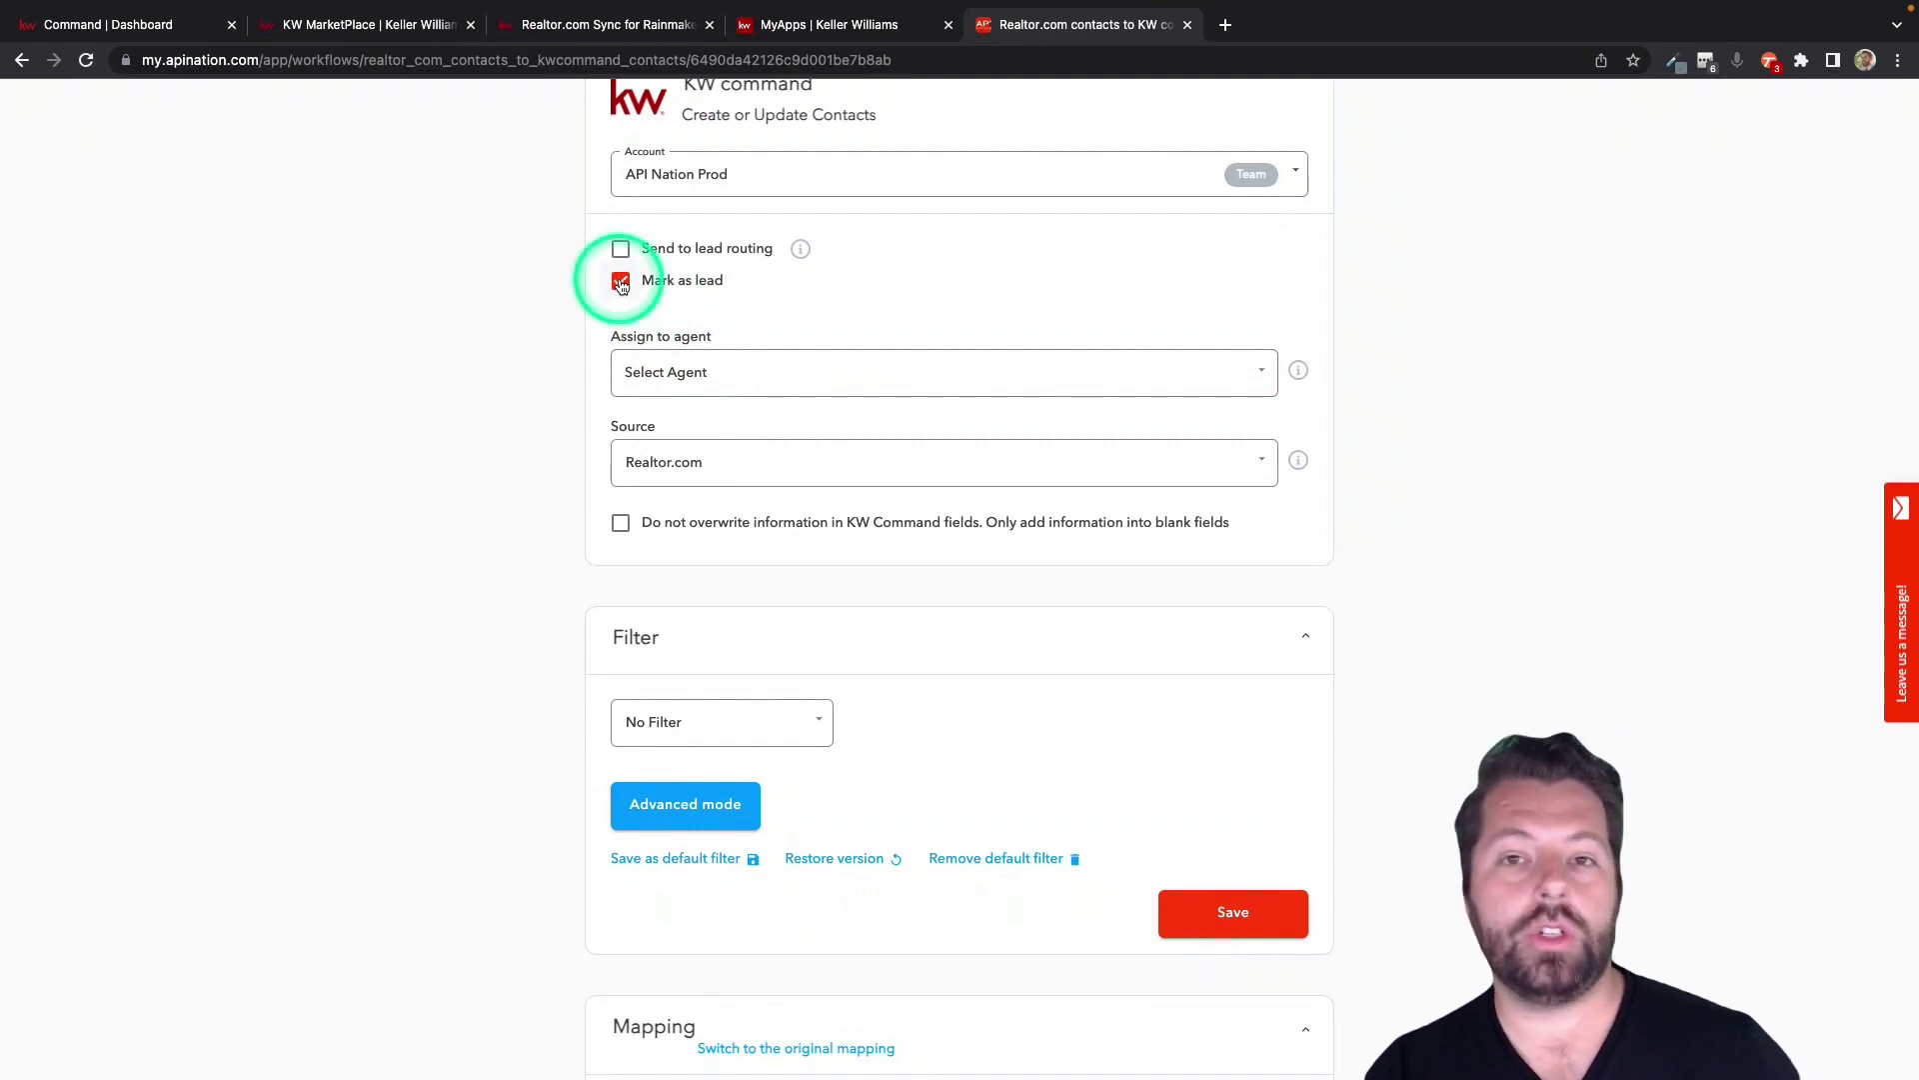
pyautogui.click(697, 376)
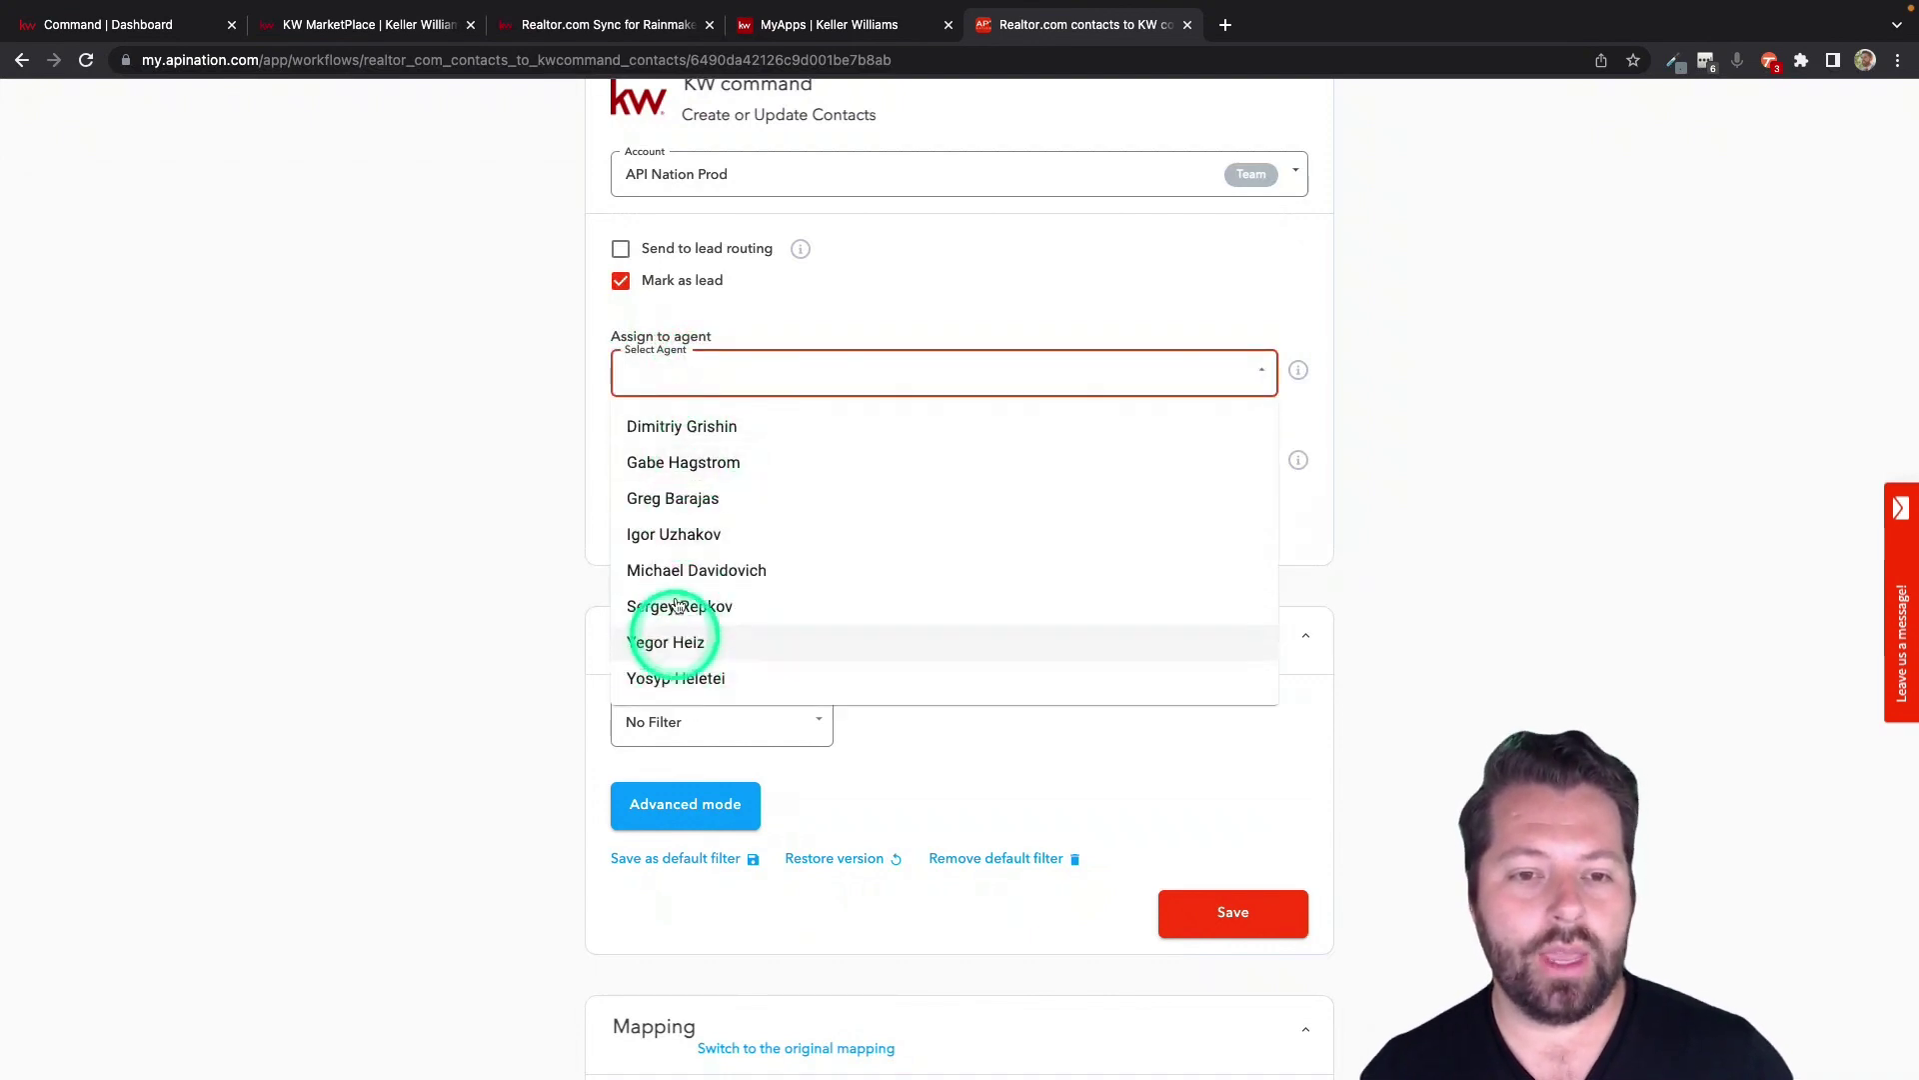
pyautogui.click(697, 535)
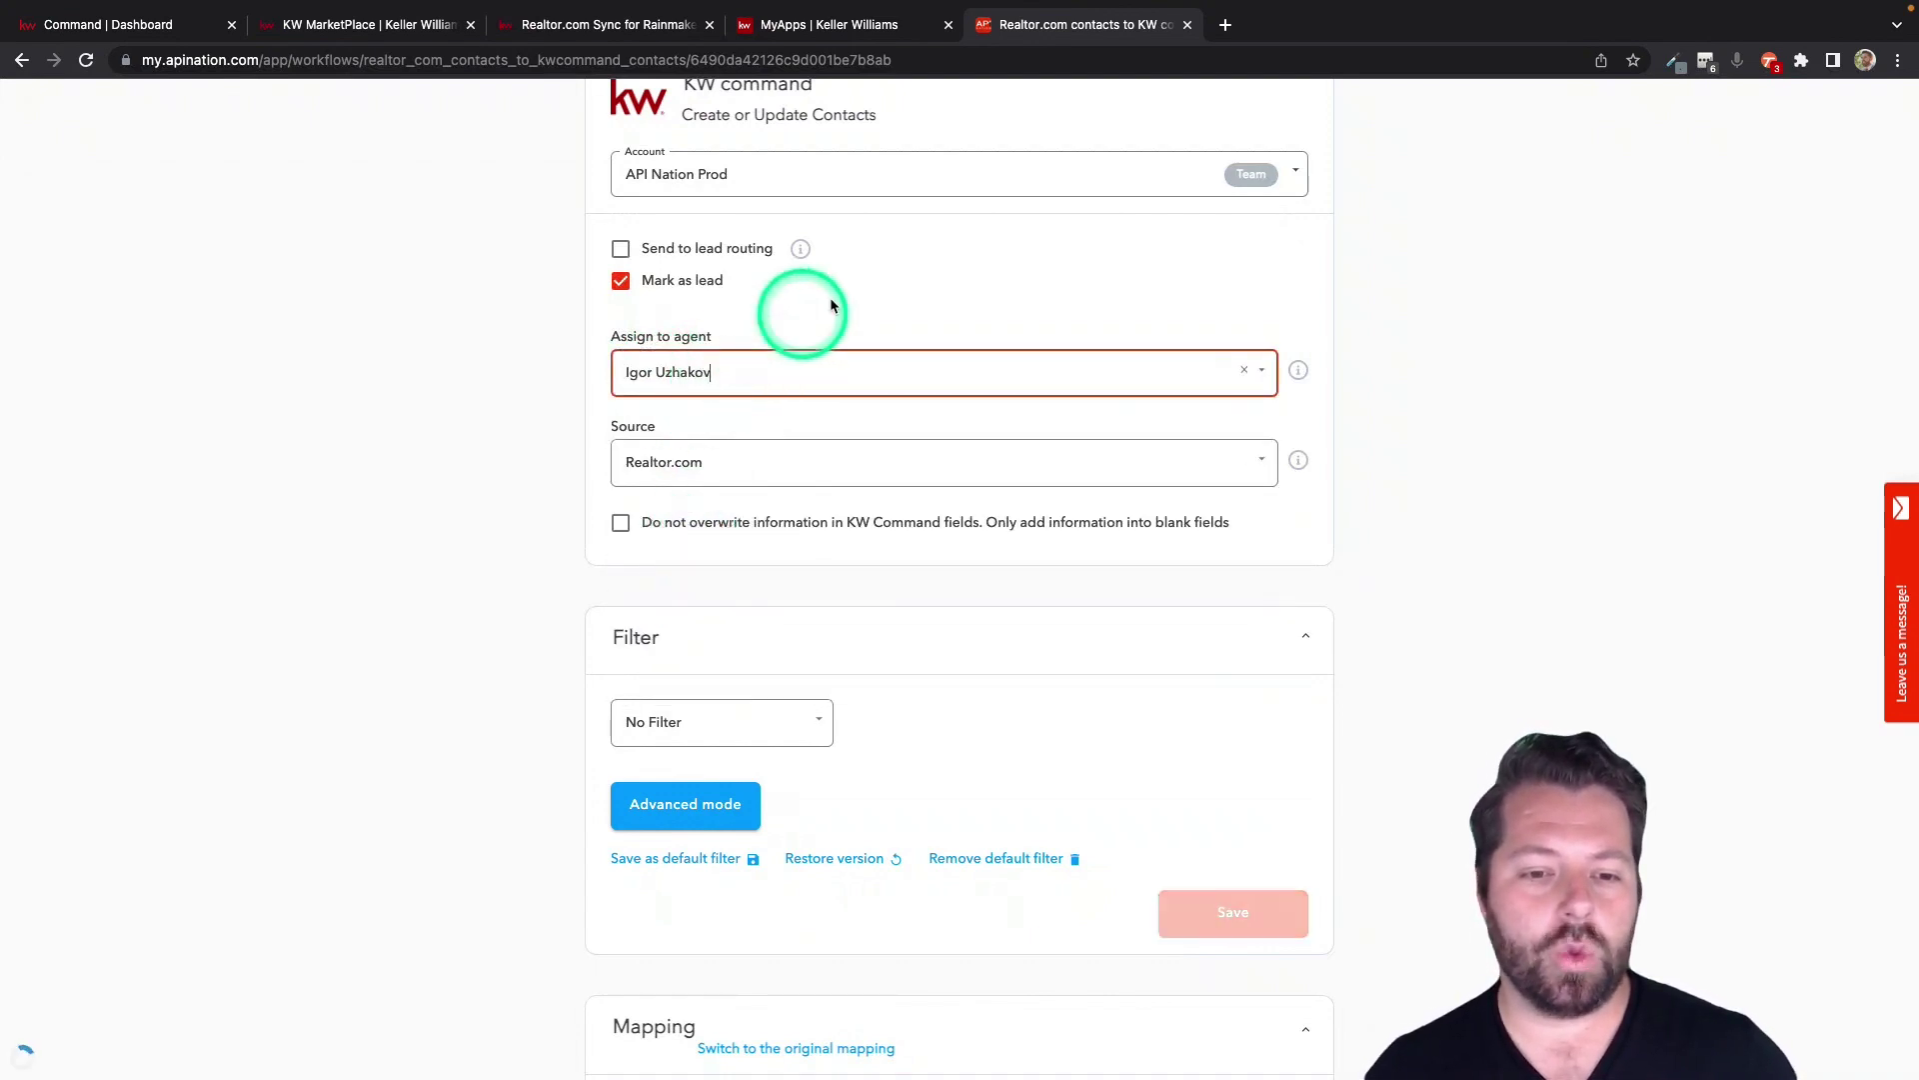
pyautogui.click(753, 387)
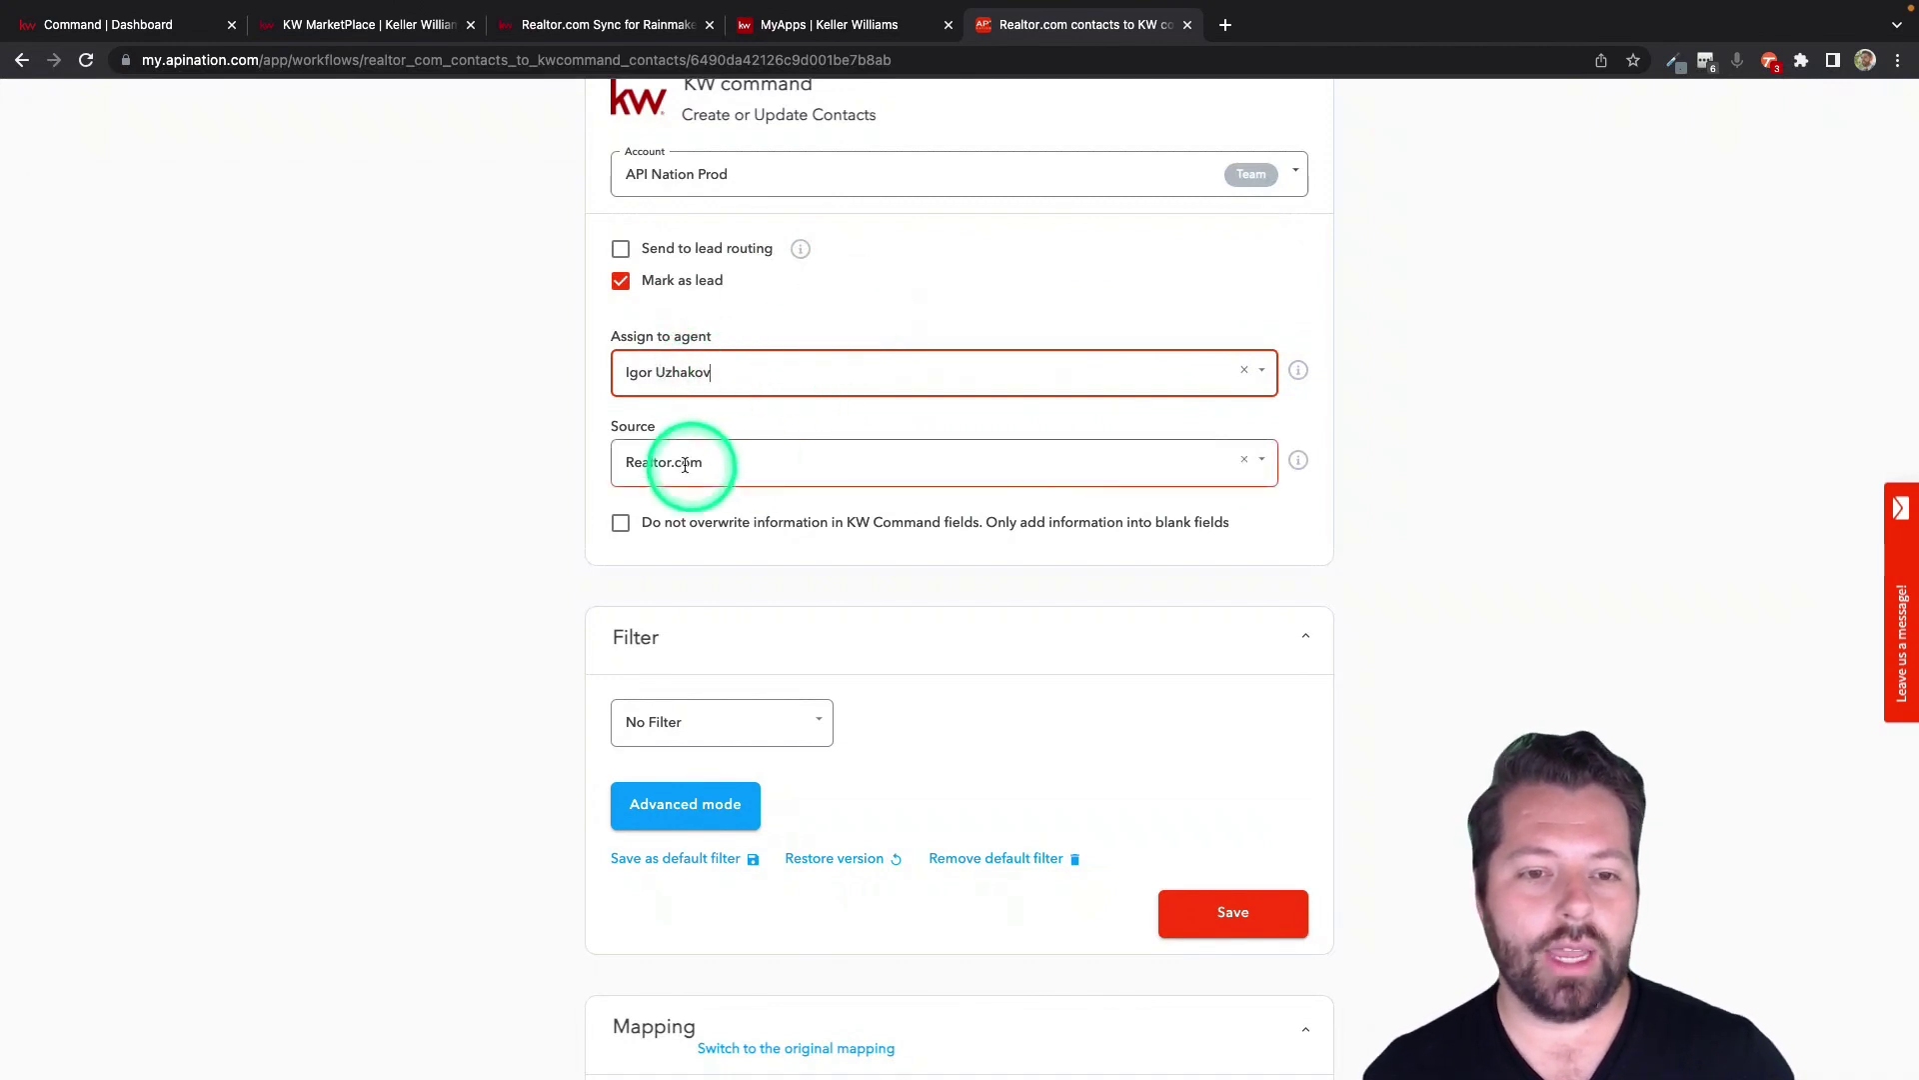
# Filter leads by the subject property's City using the 'contains' operator.
pyautogui.scroll(-2, 790, 500)
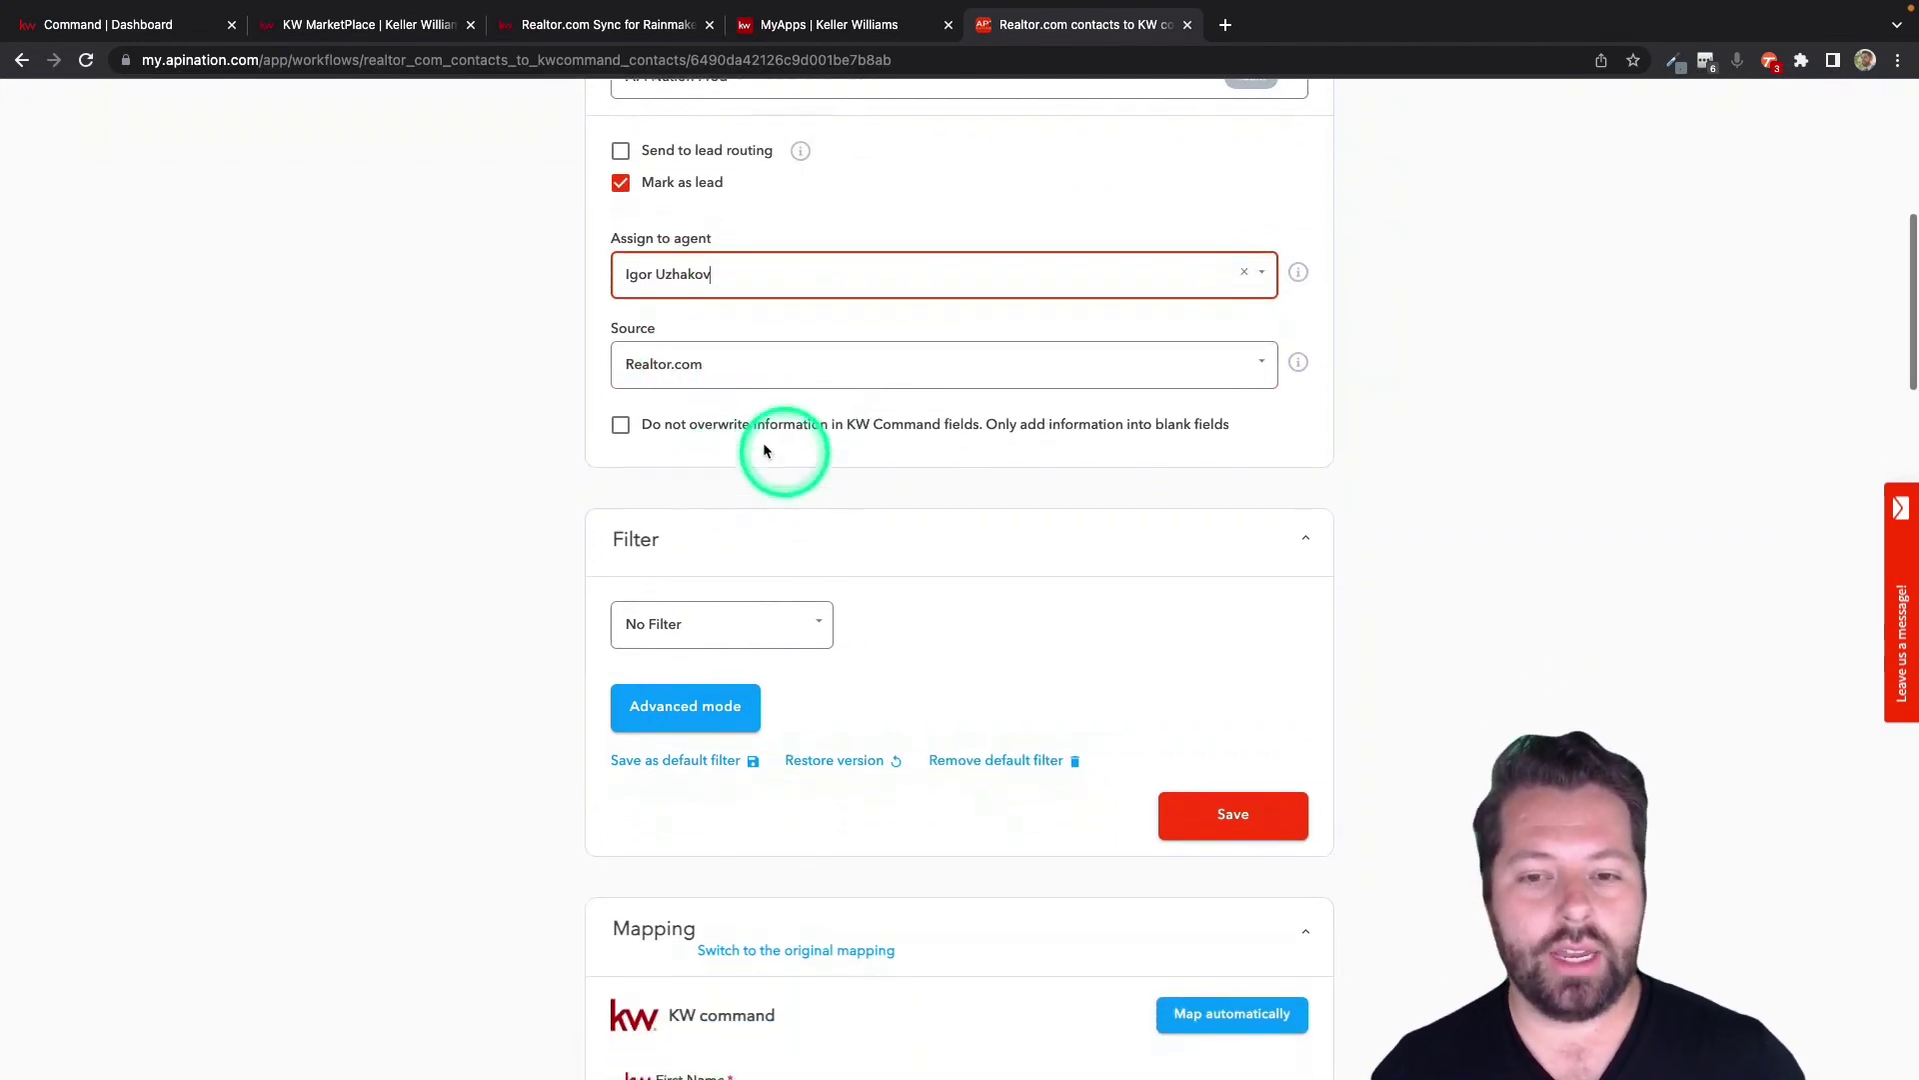
pyautogui.scroll(-5, 940, 490)
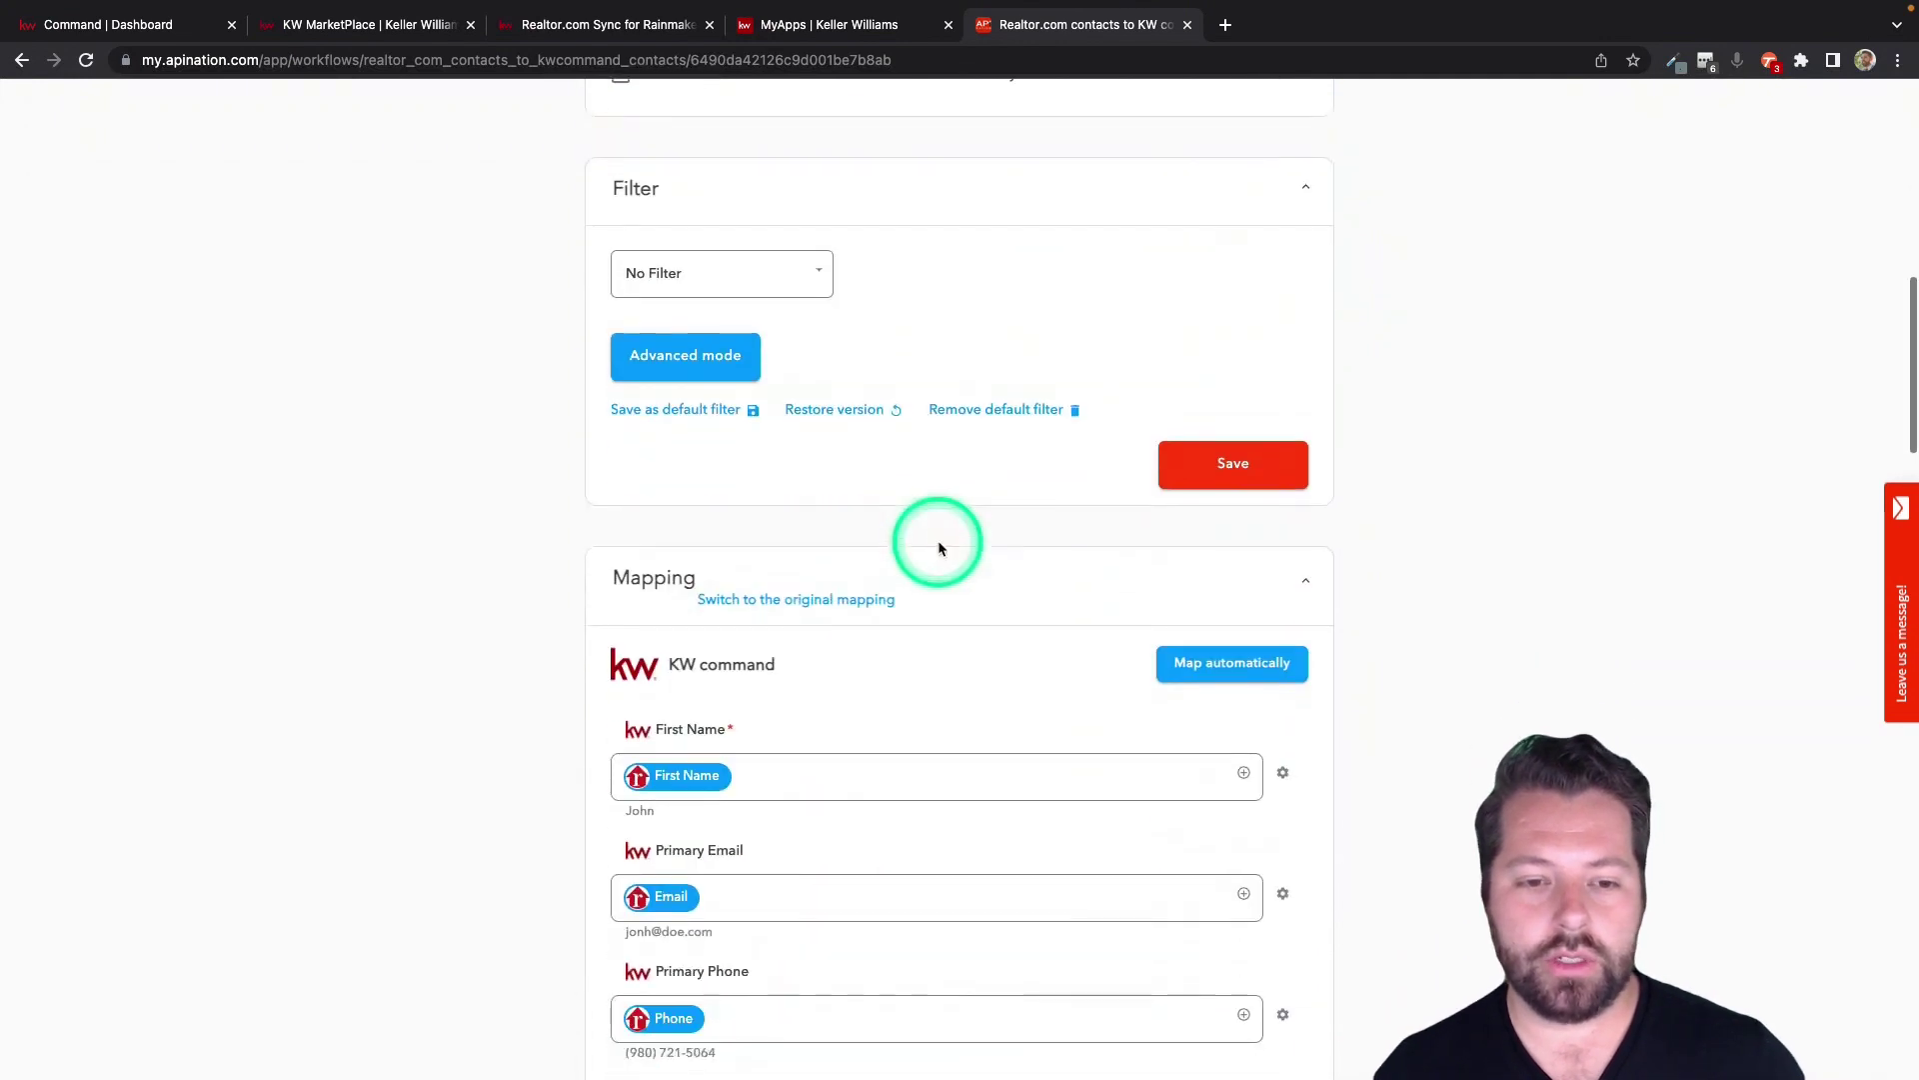
pyautogui.scroll(3, 799, 400)
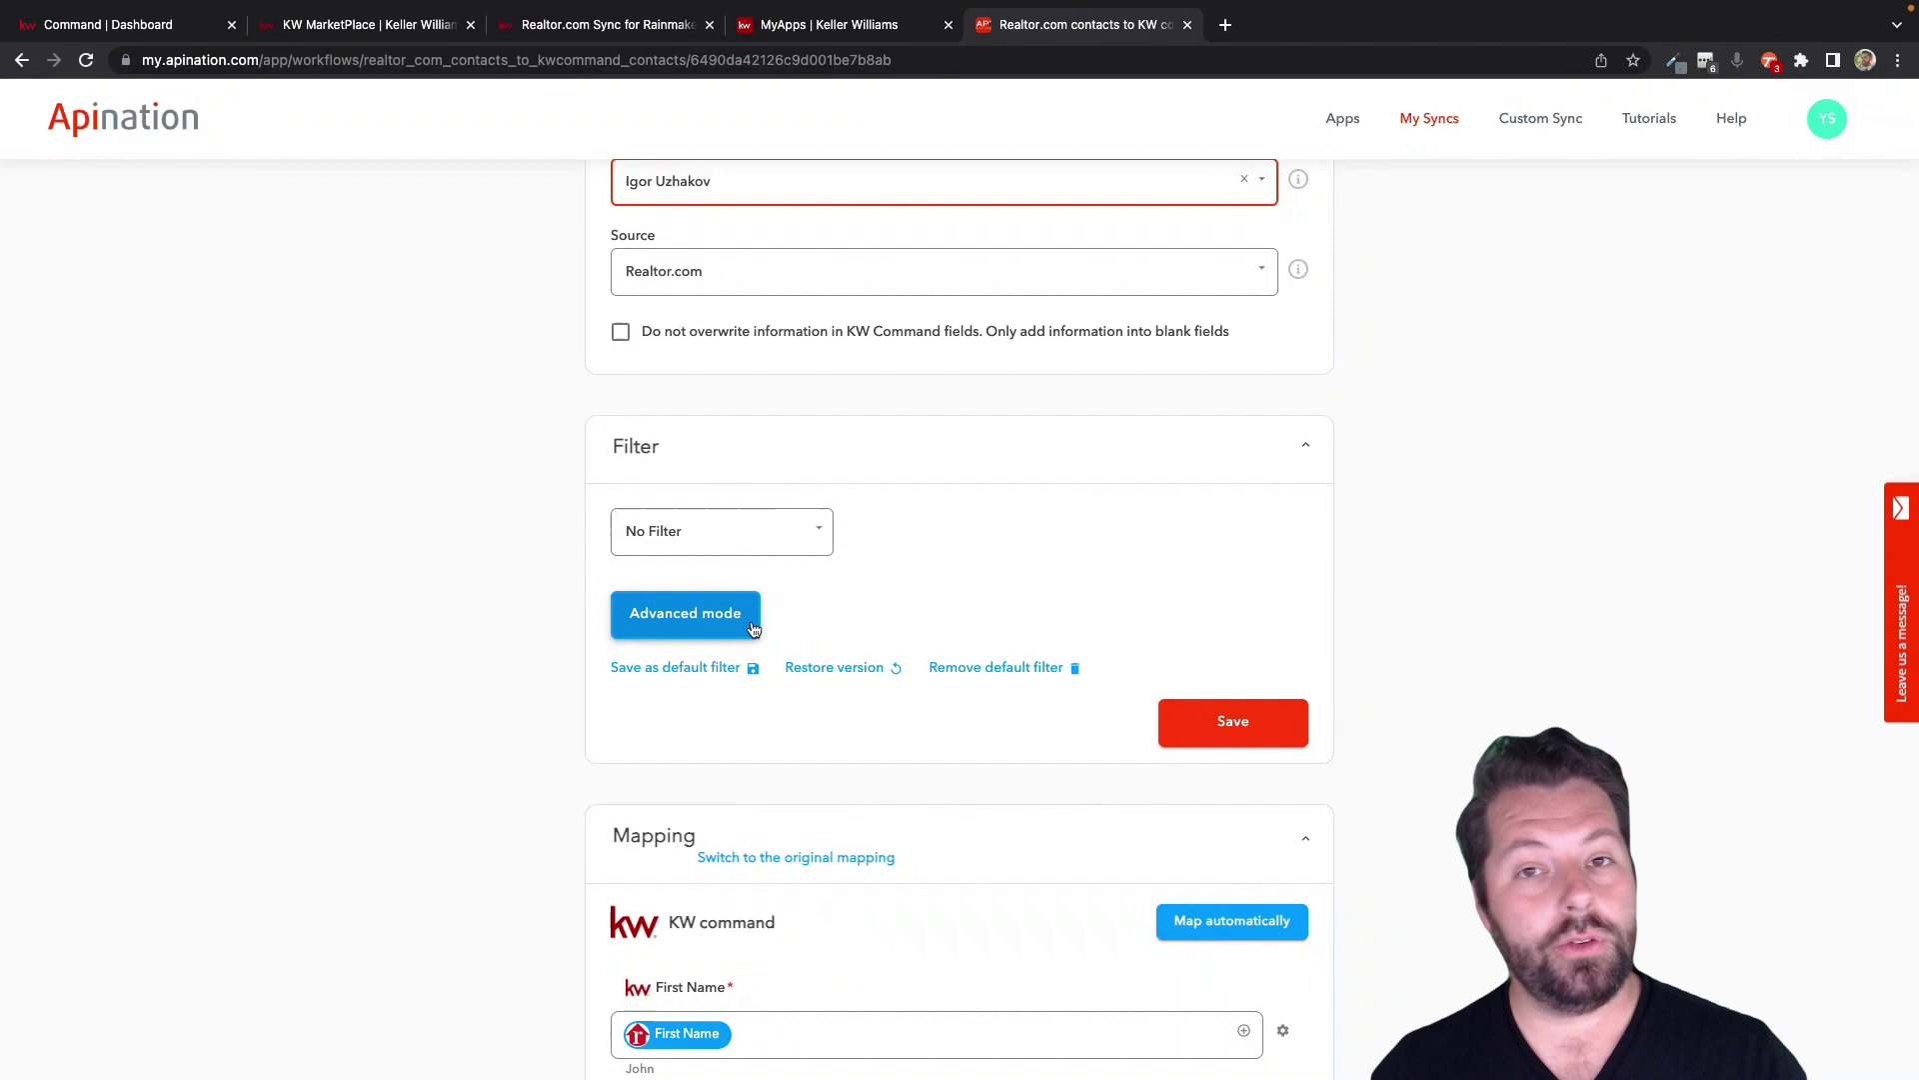
pyautogui.click(820, 544)
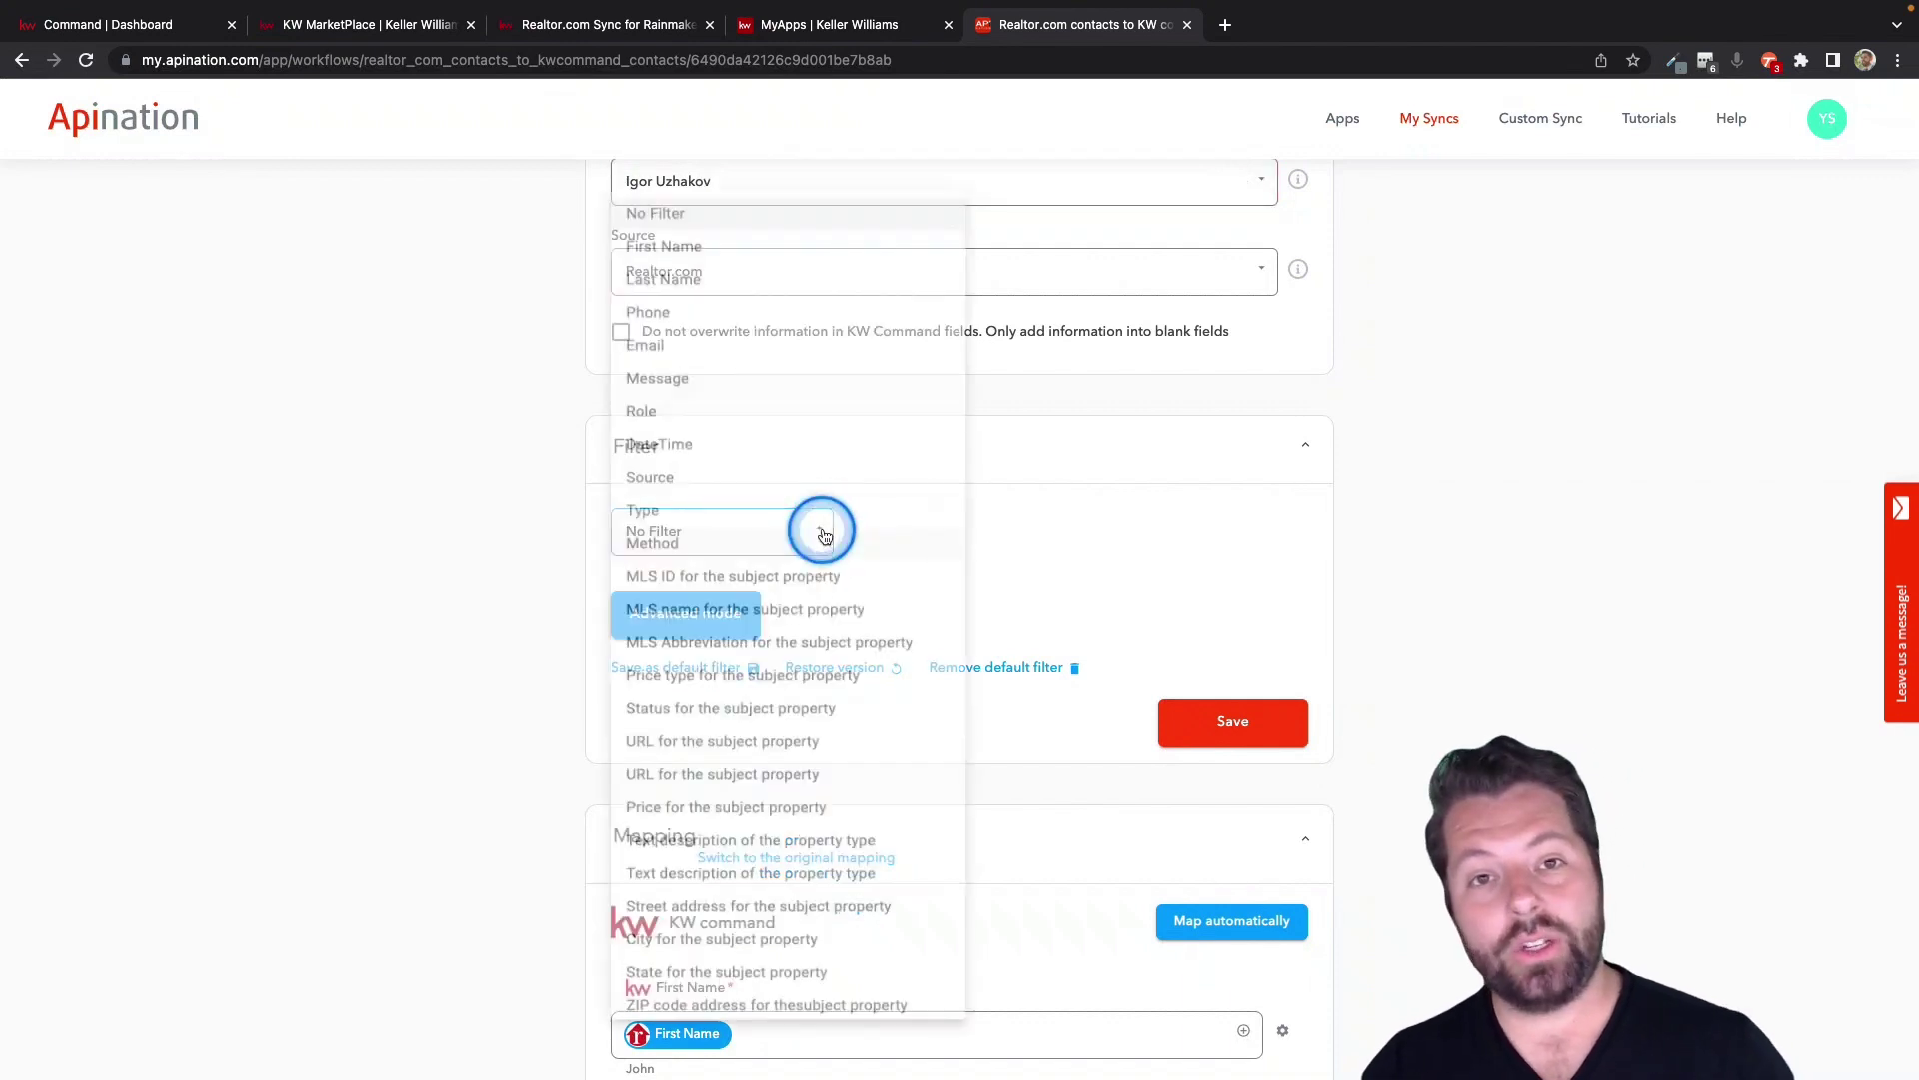
pyautogui.scroll(-5, 707, 729)
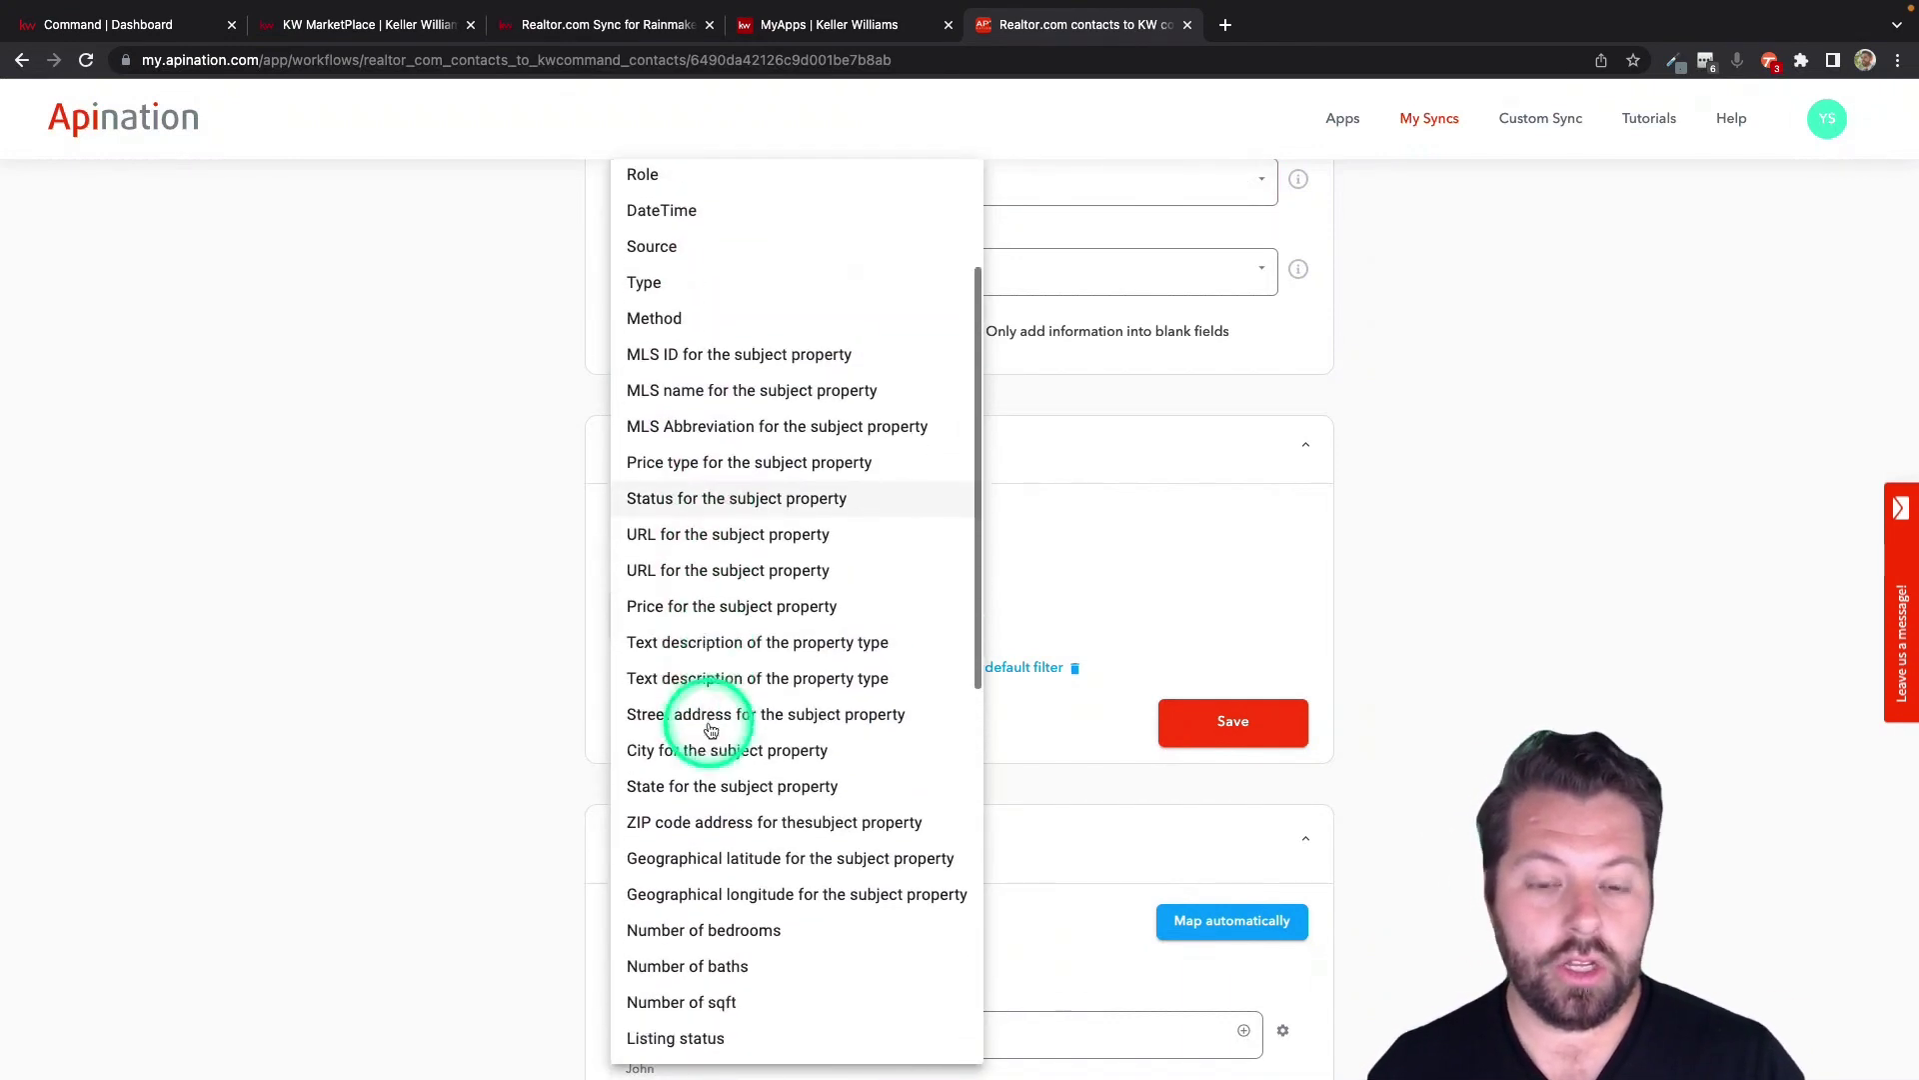
pyautogui.scroll(-10, 711, 731)
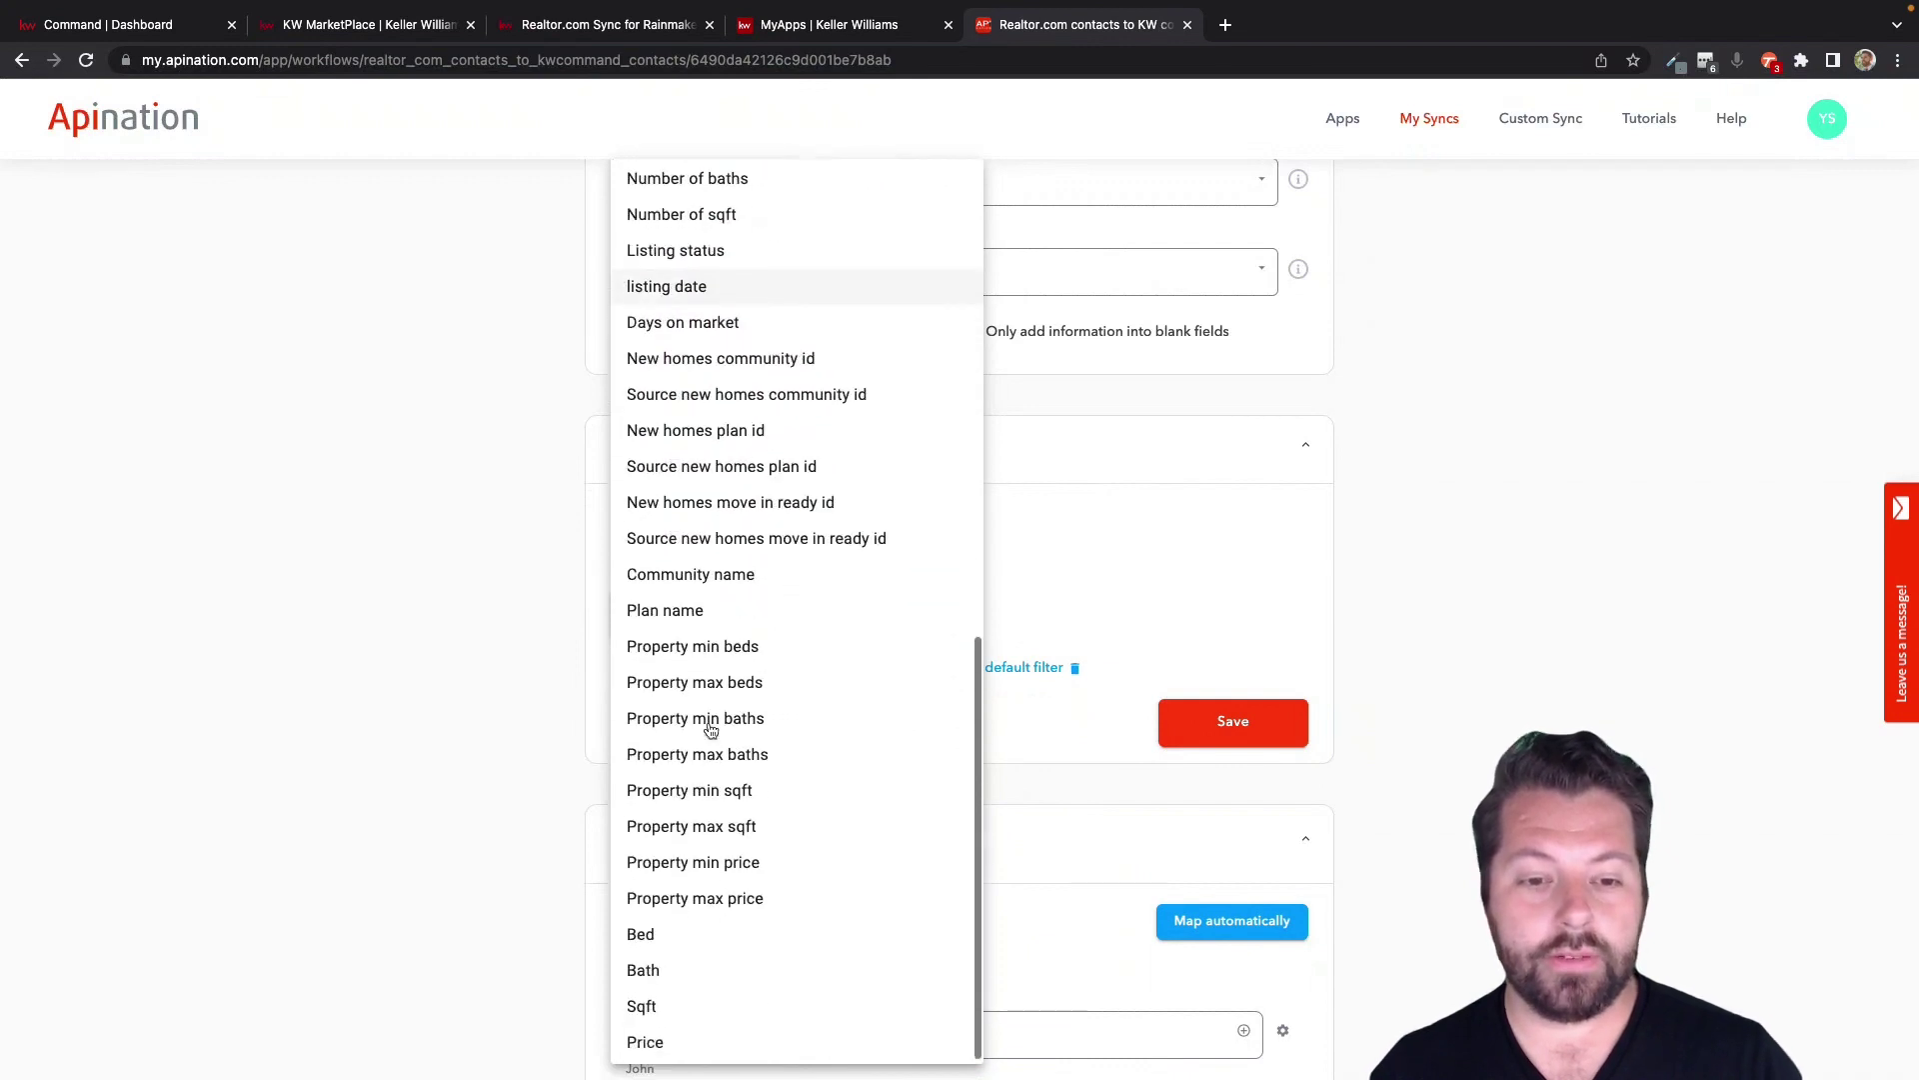
pyautogui.scroll(6, 710, 731)
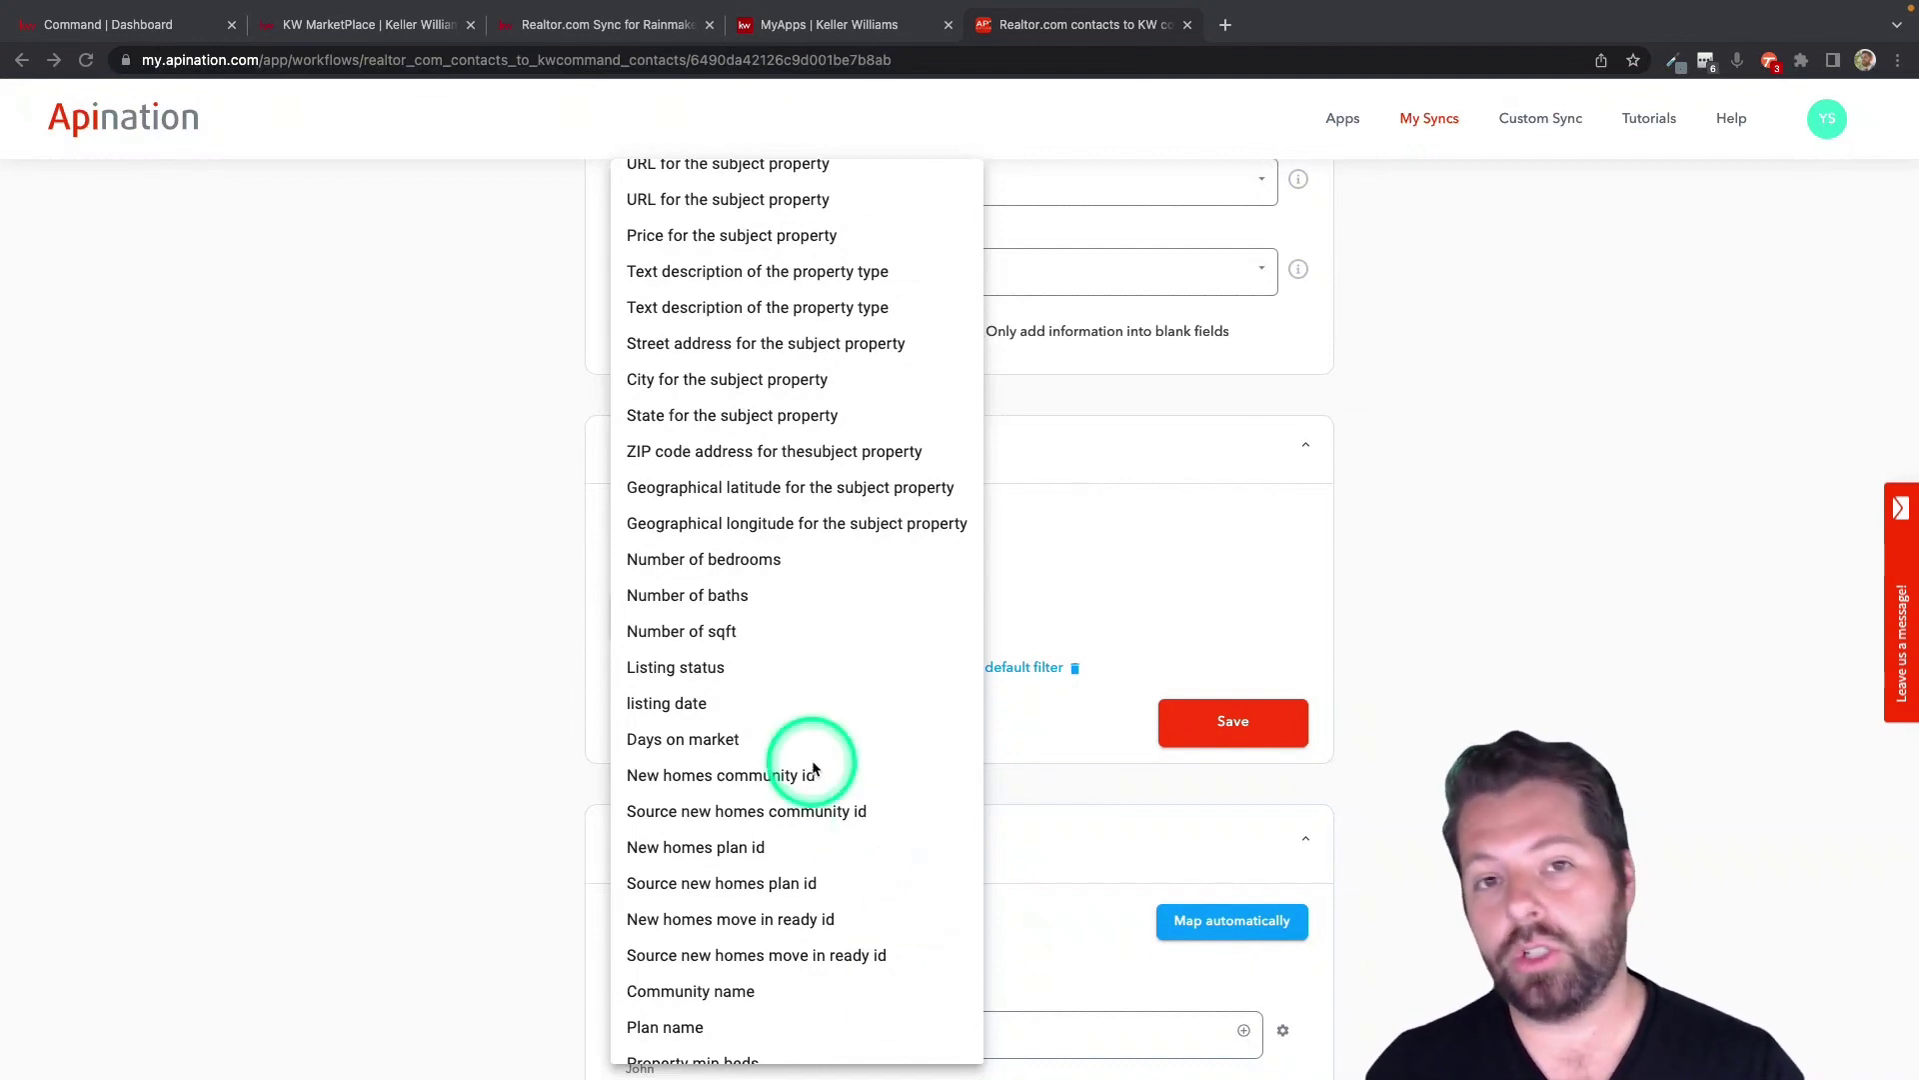
pyautogui.scroll(-5, 814, 767)
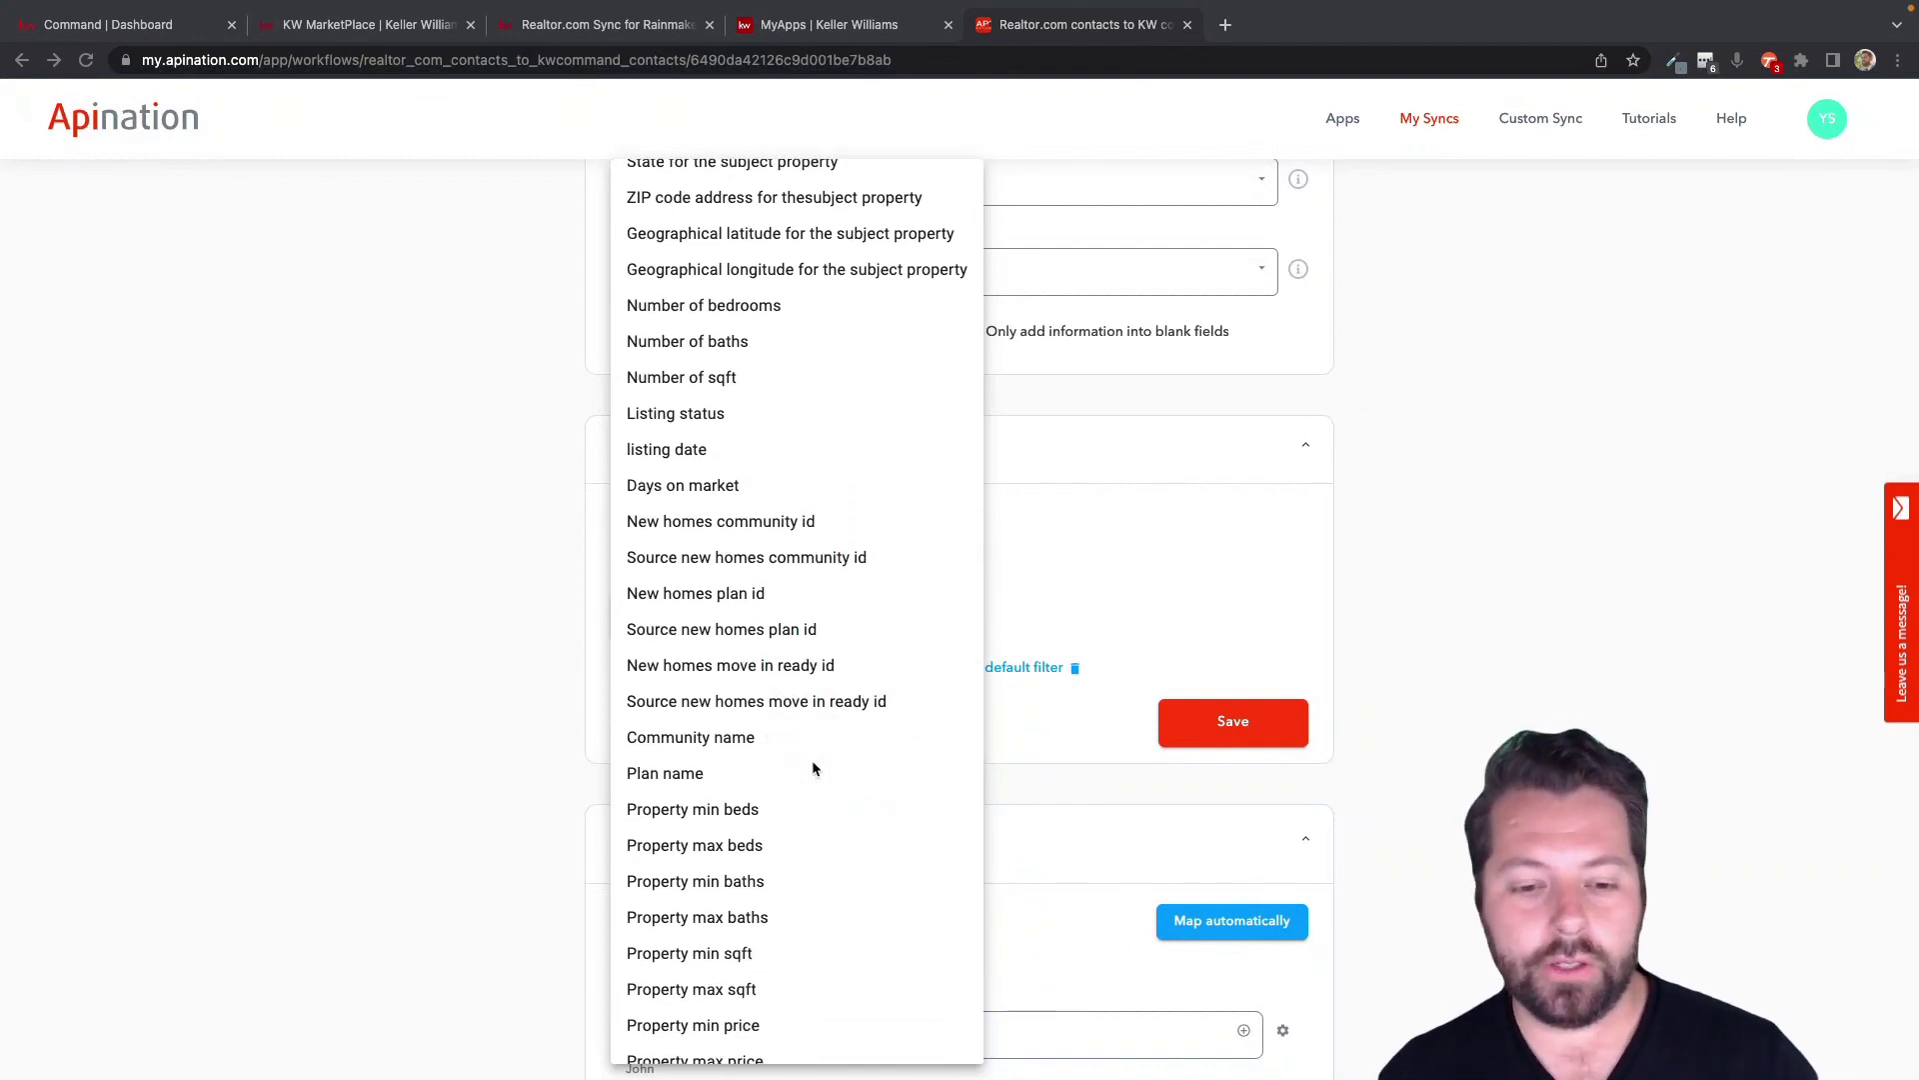
pyautogui.scroll(-3, 814, 768)
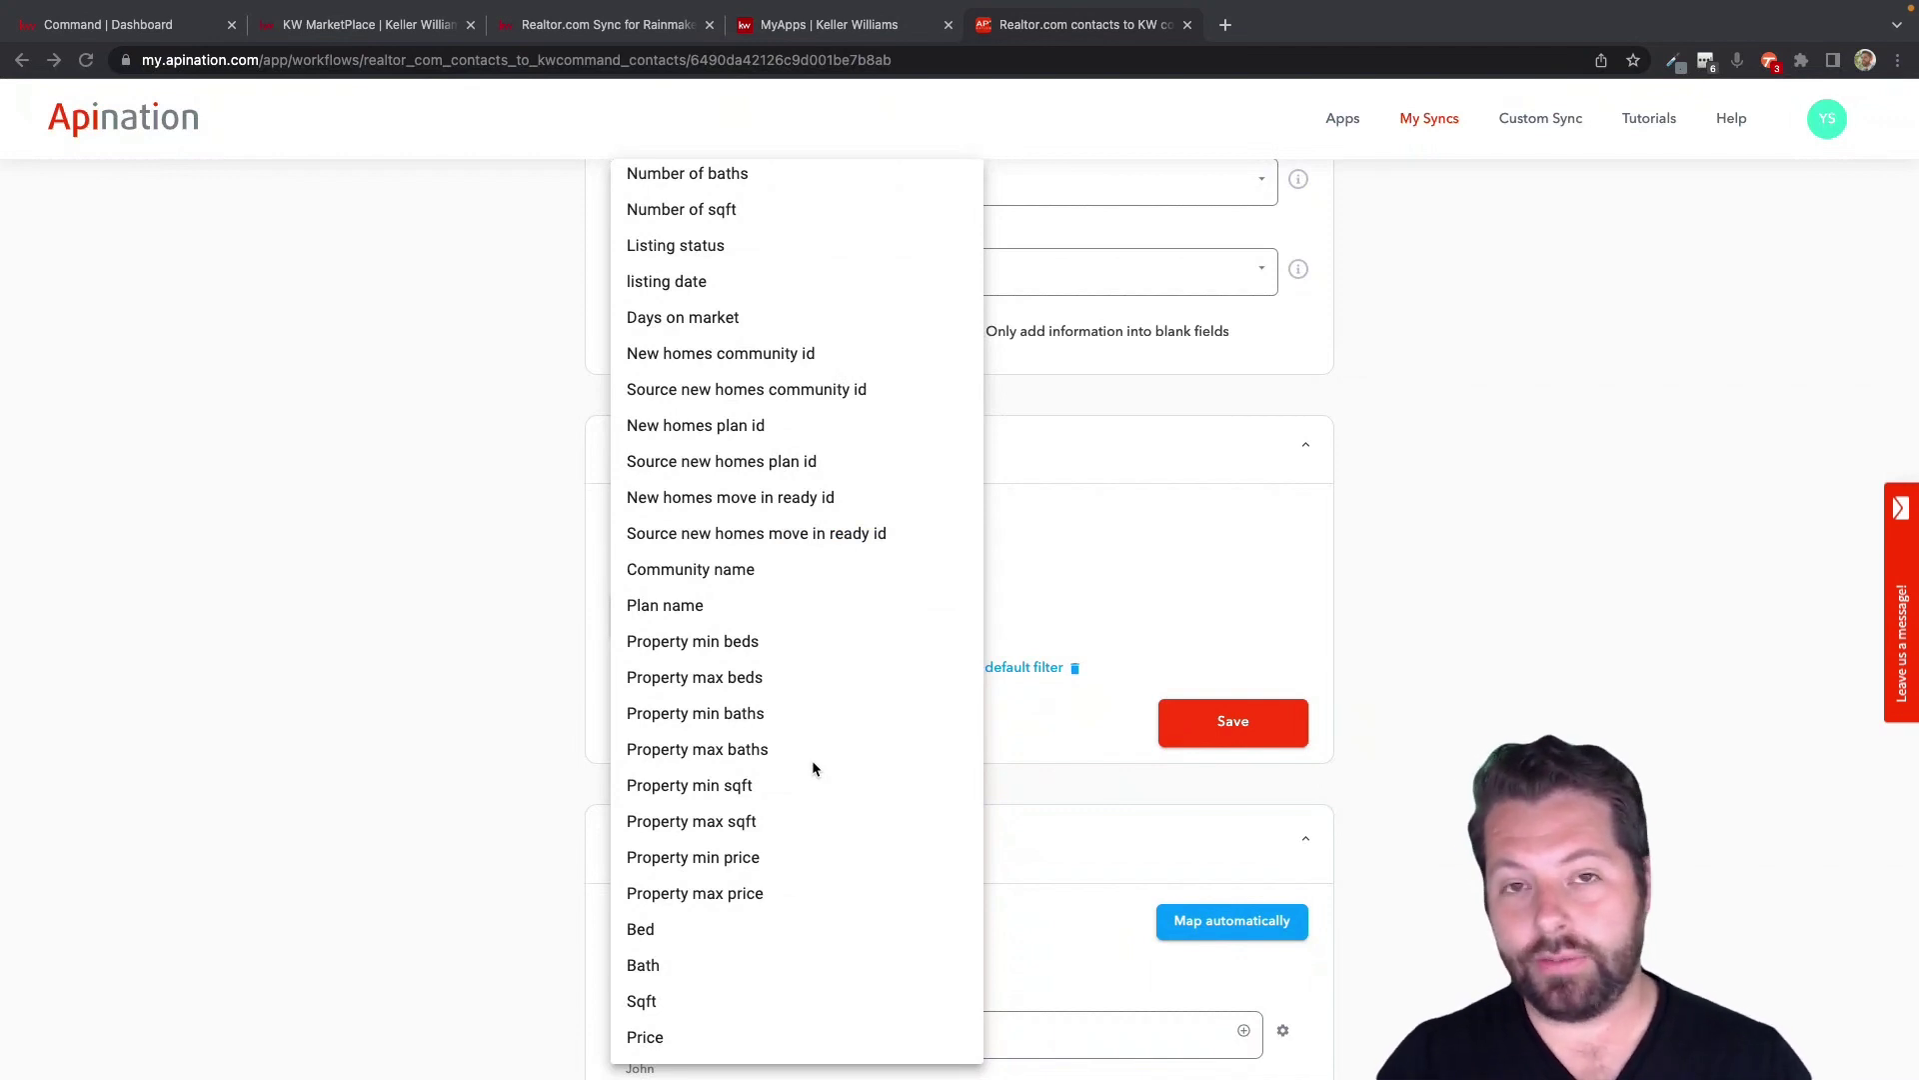
pyautogui.scroll(6, 812, 765)
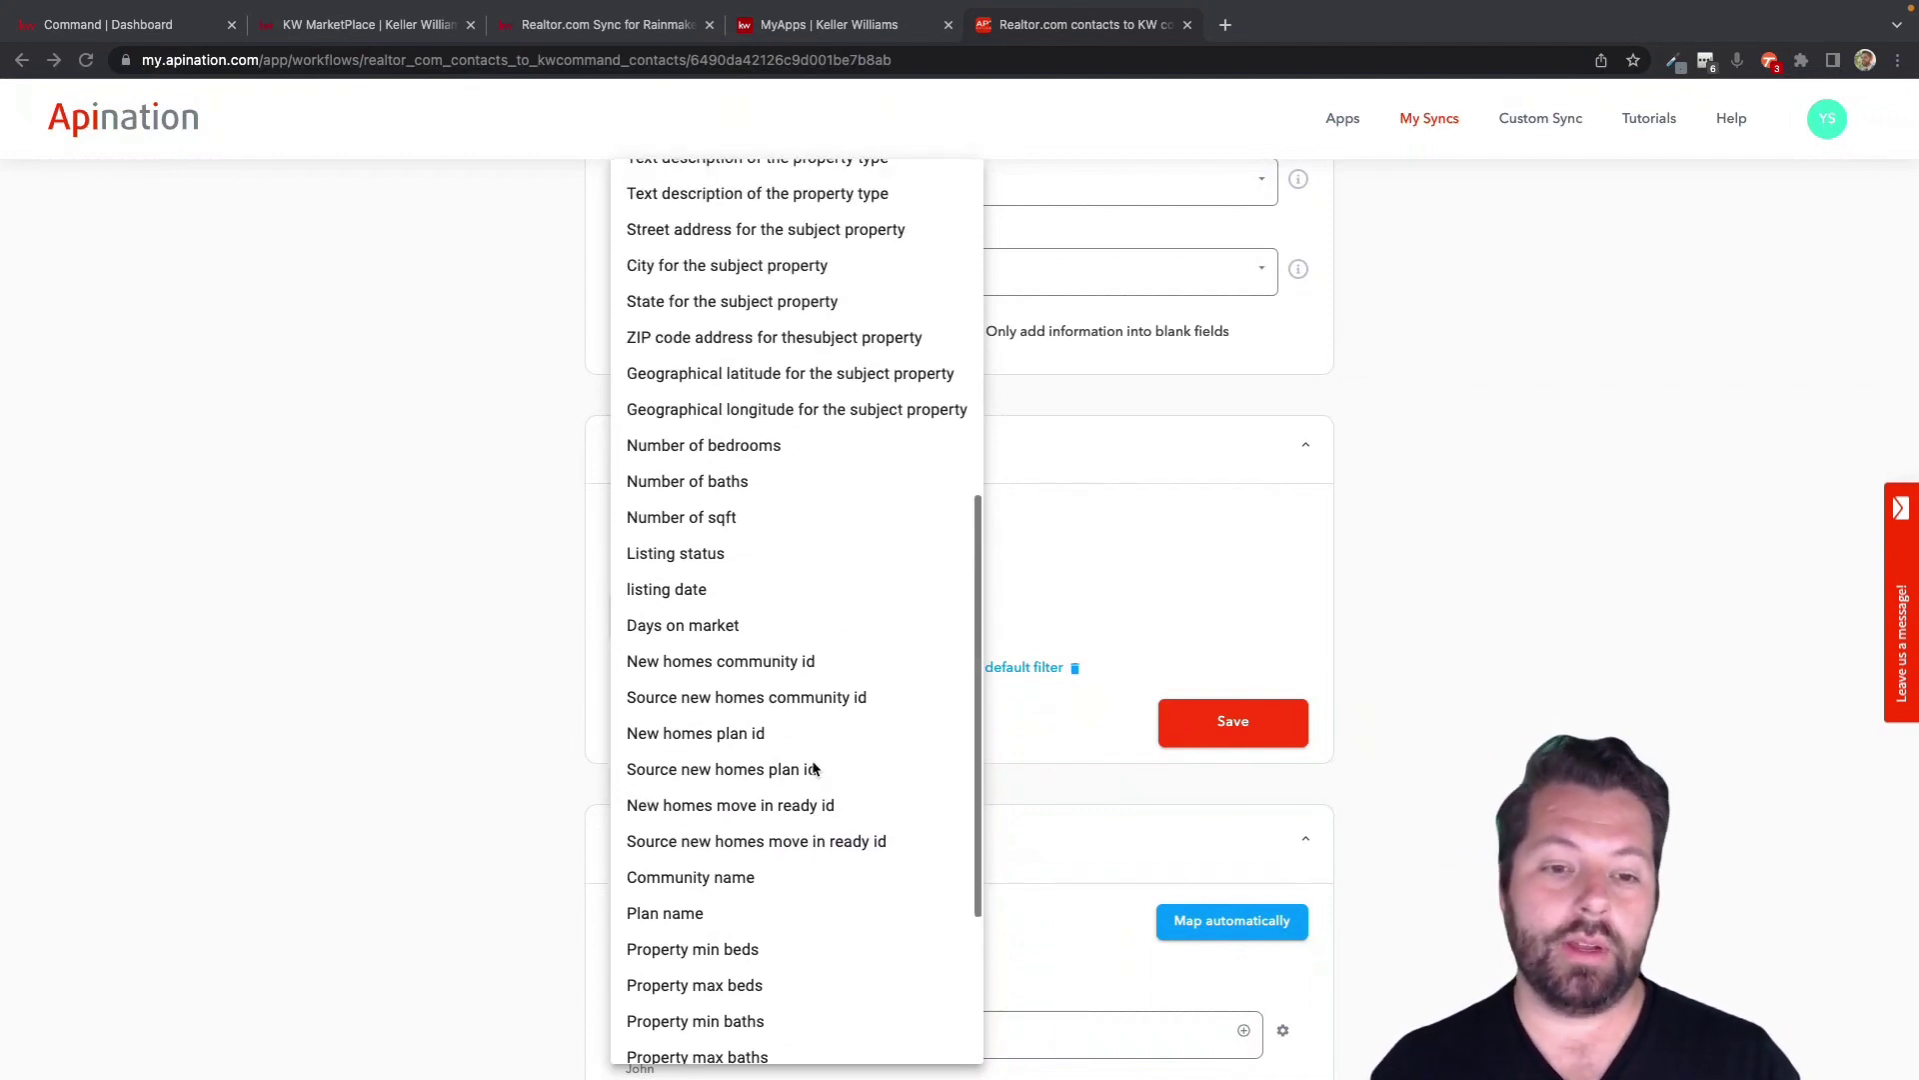
pyautogui.click(659, 624)
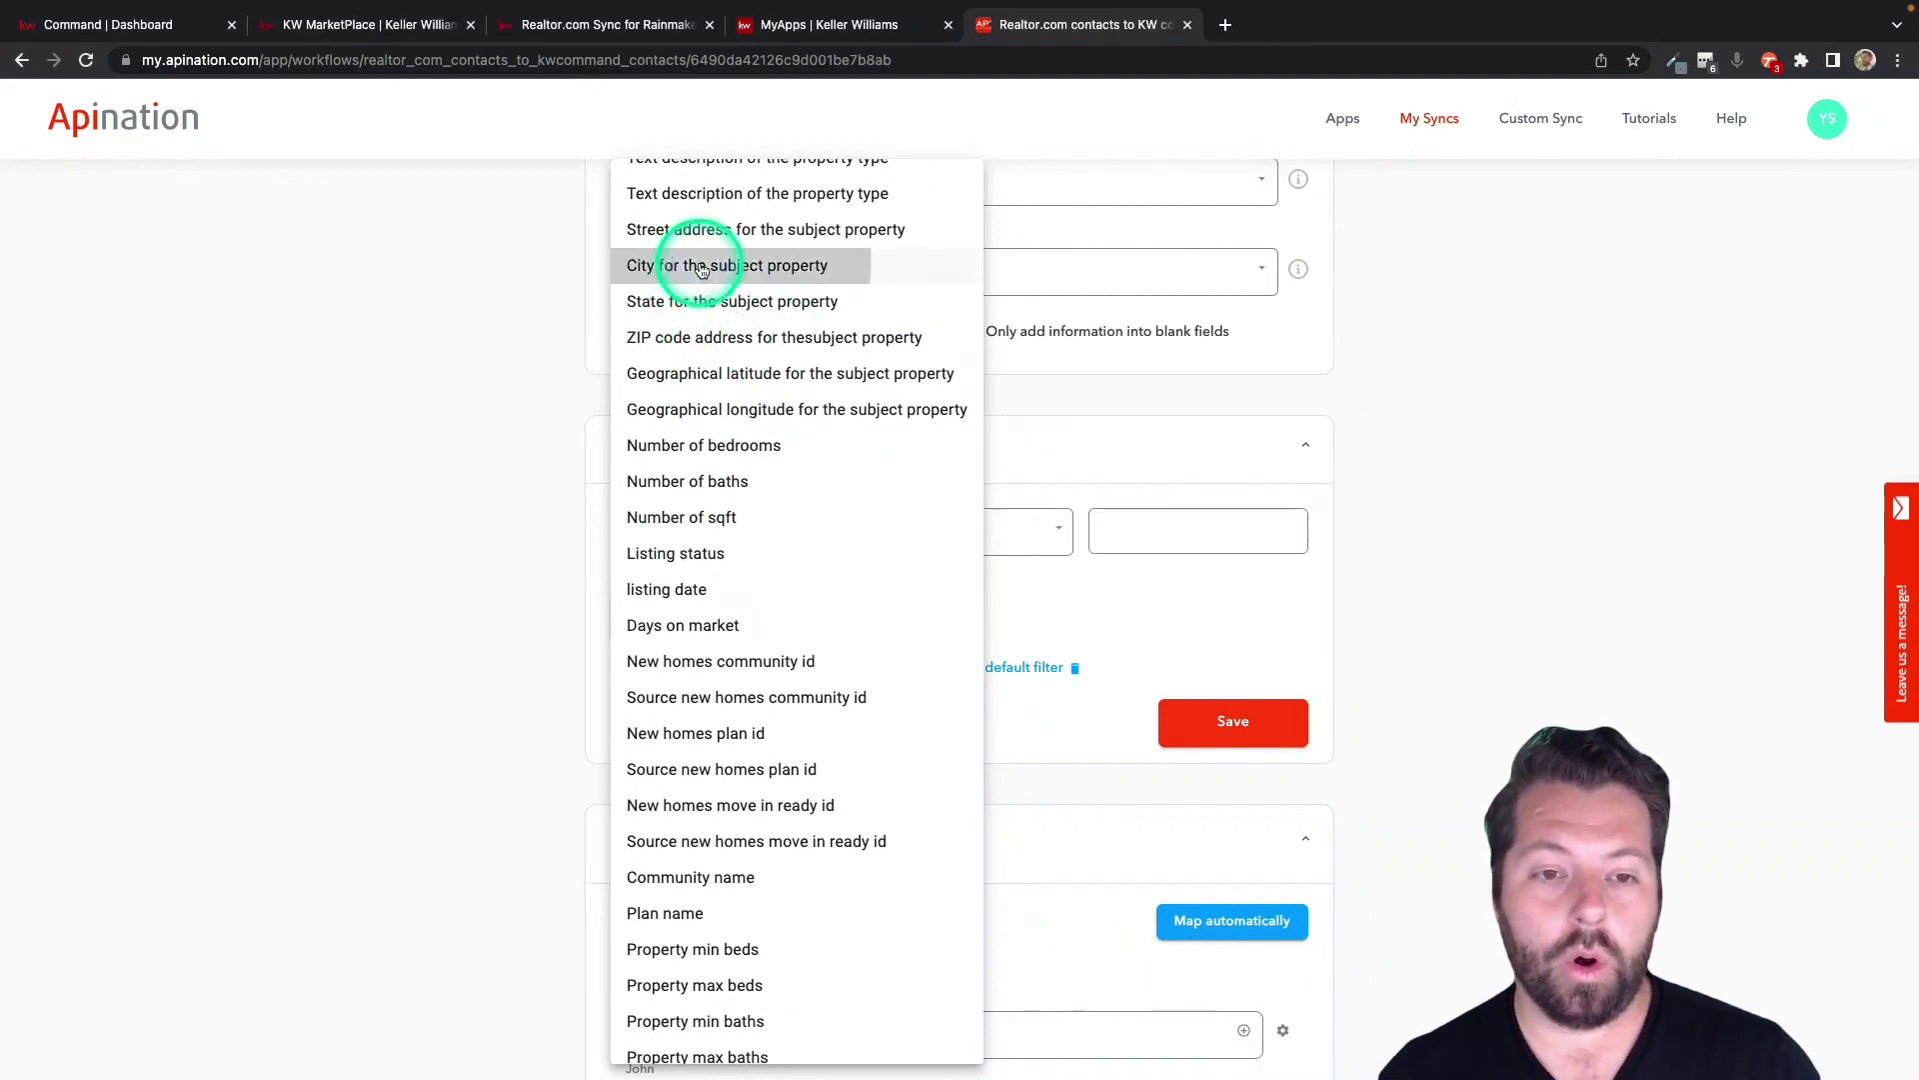
pyautogui.click(670, 265)
pyautogui.click(952, 534)
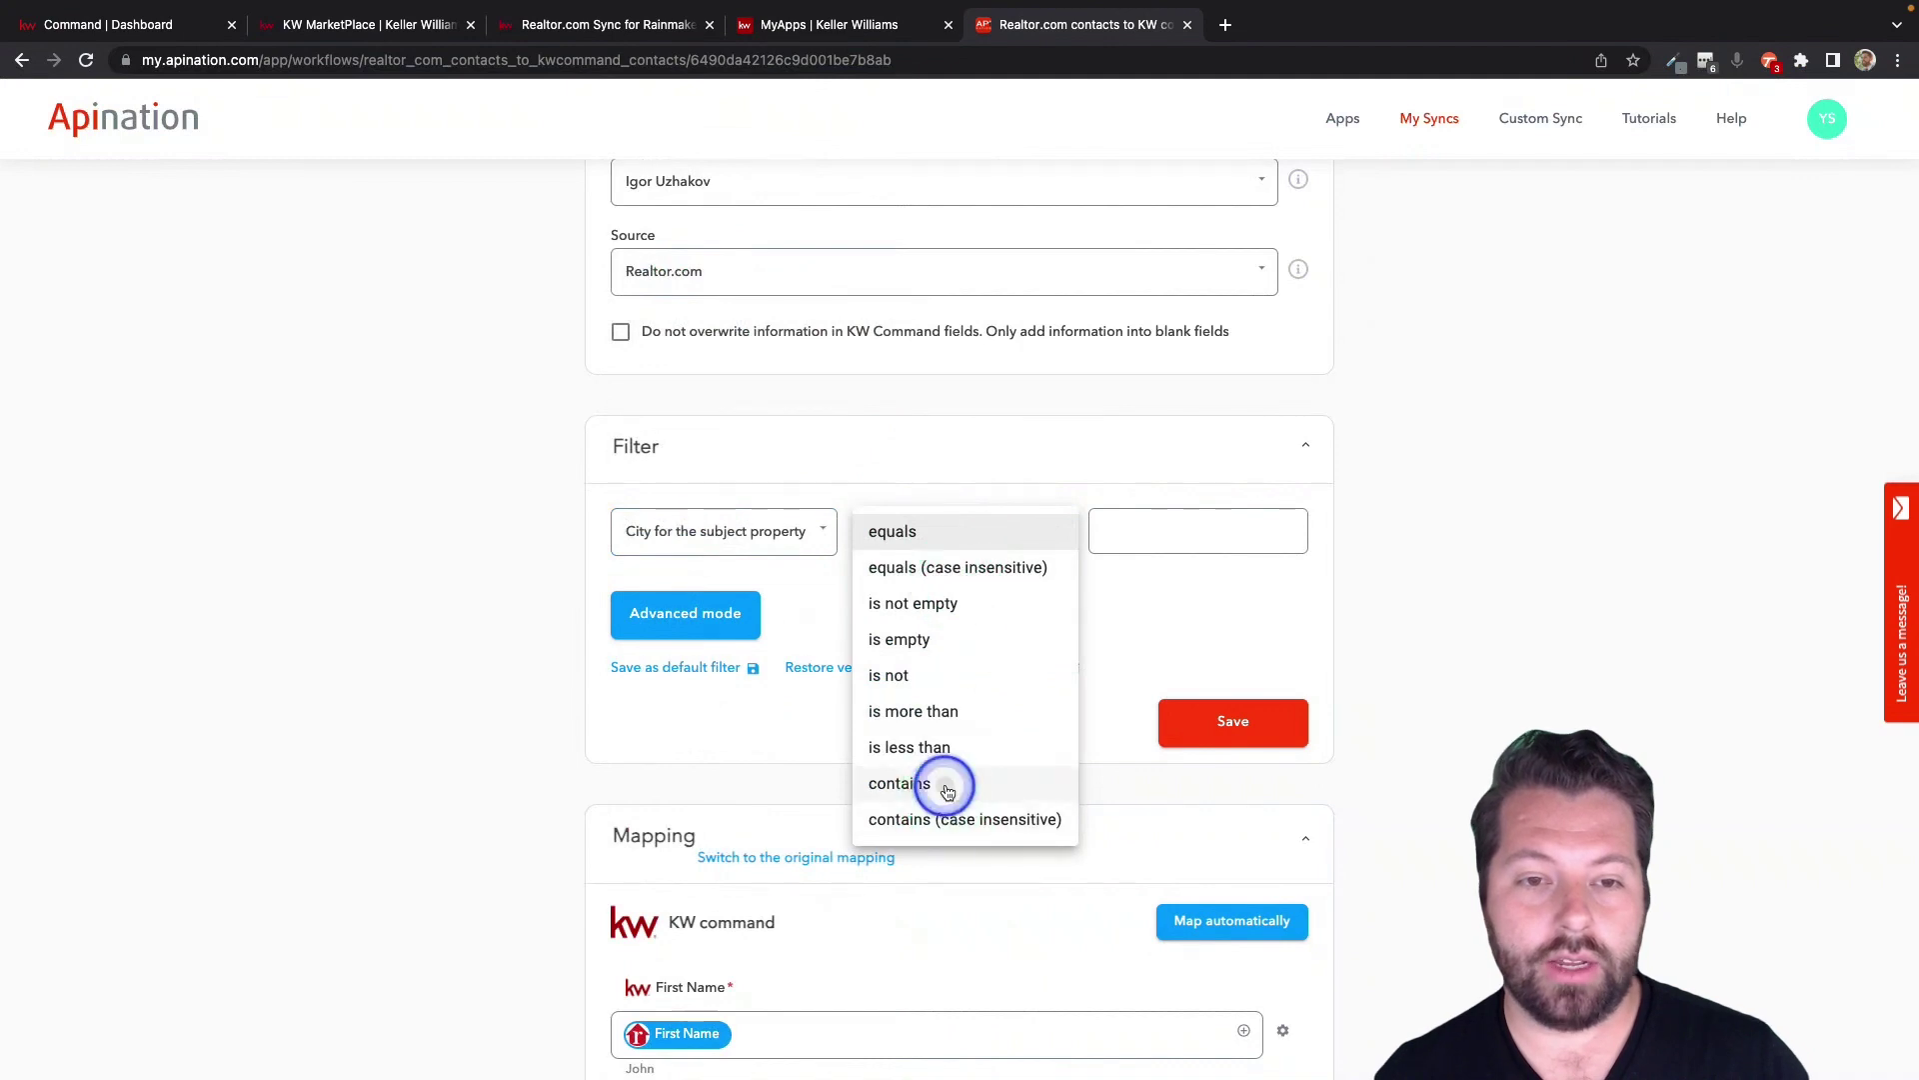
pyautogui.click(943, 784)
# Focus the city match value, then tag synced contacts with 'SanMateo'.
pyautogui.click(1164, 547)
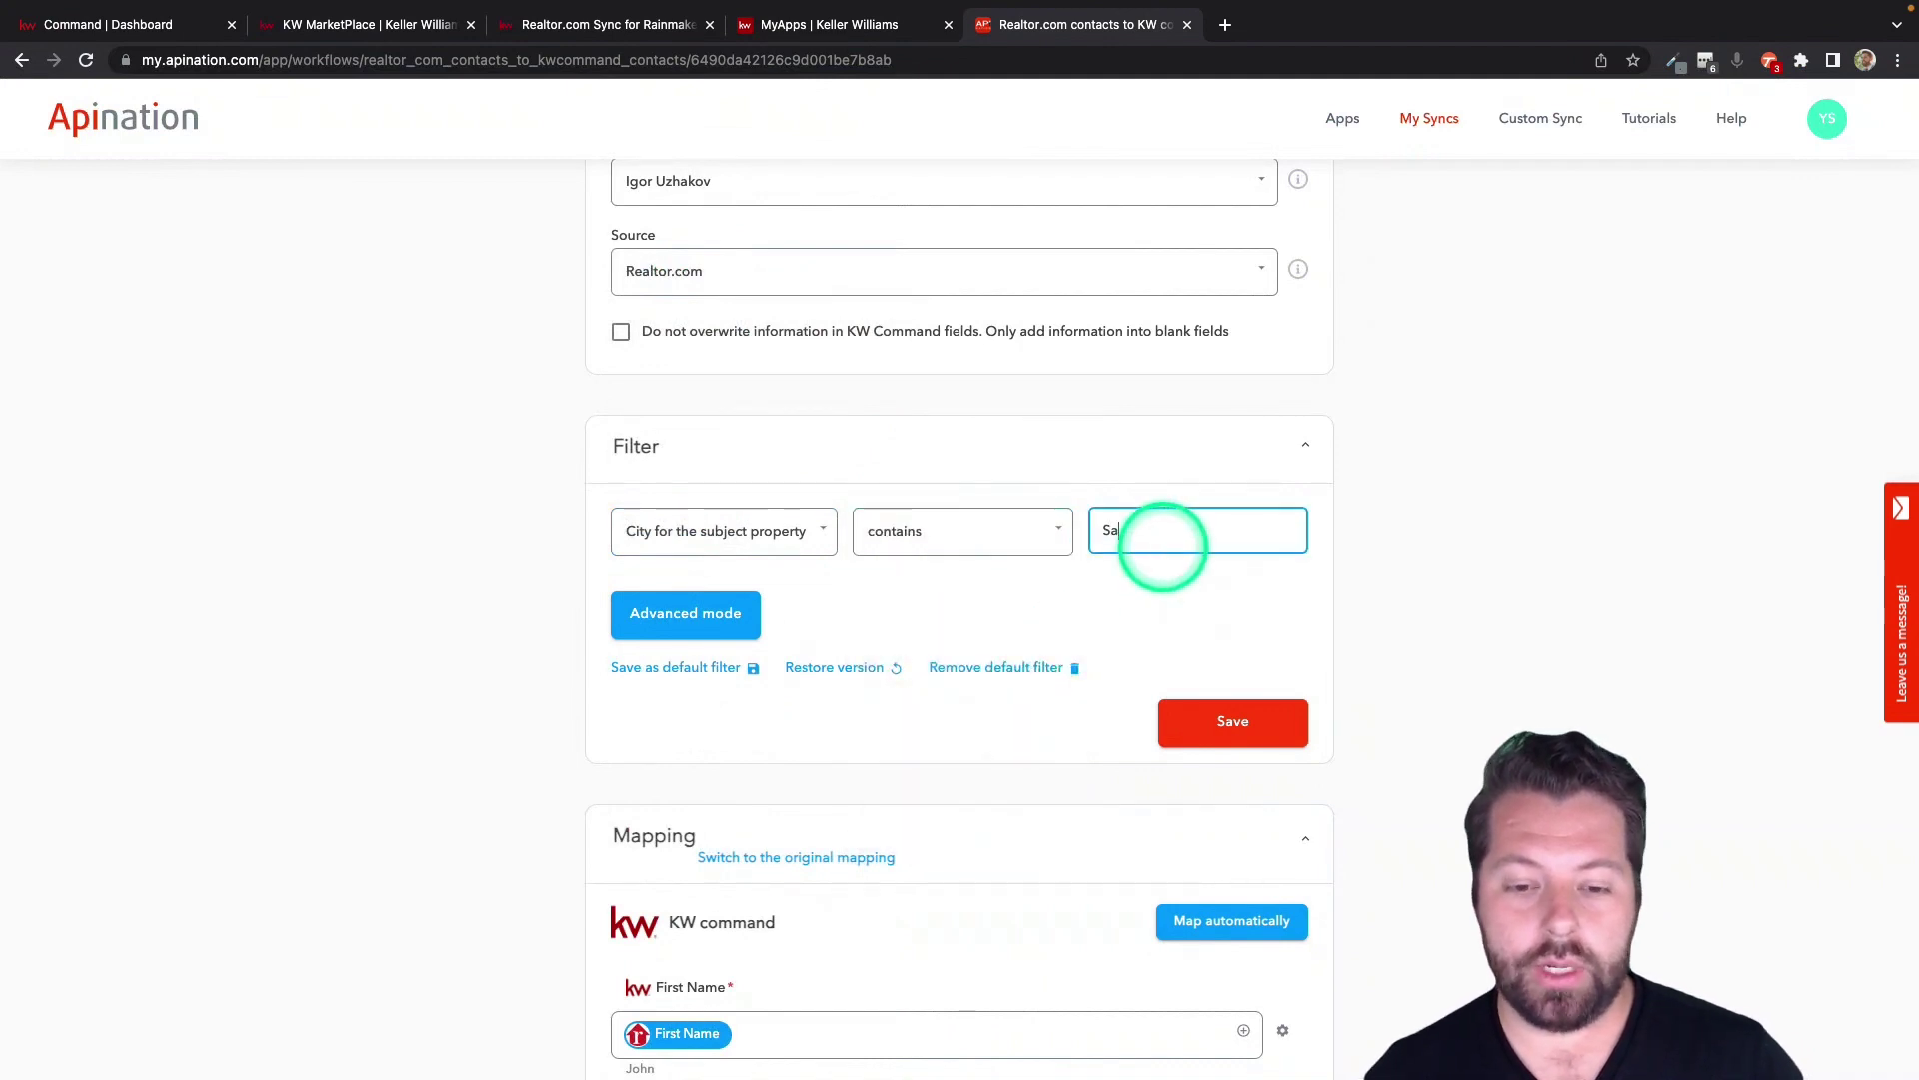
pyautogui.scroll(-20, 998, 836)
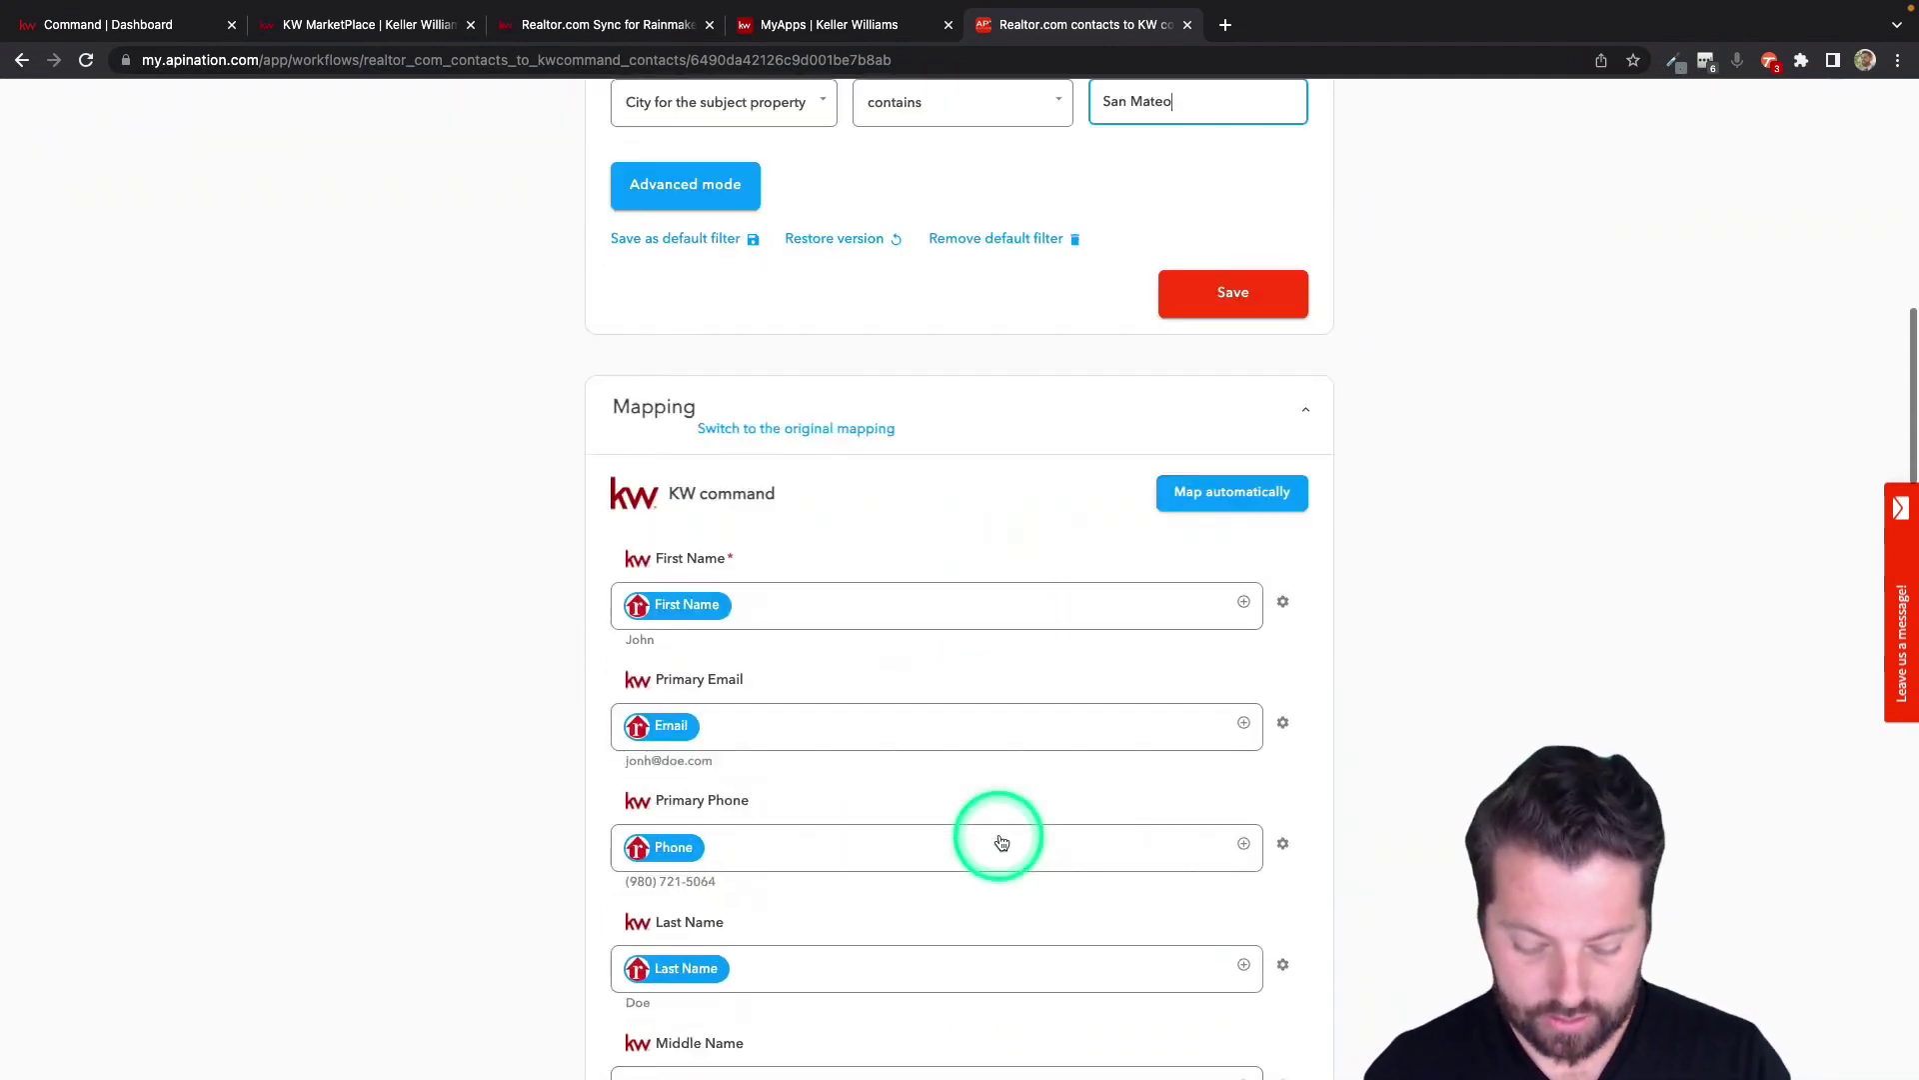
pyautogui.scroll(-5, 998, 838)
pyautogui.click(730, 608)
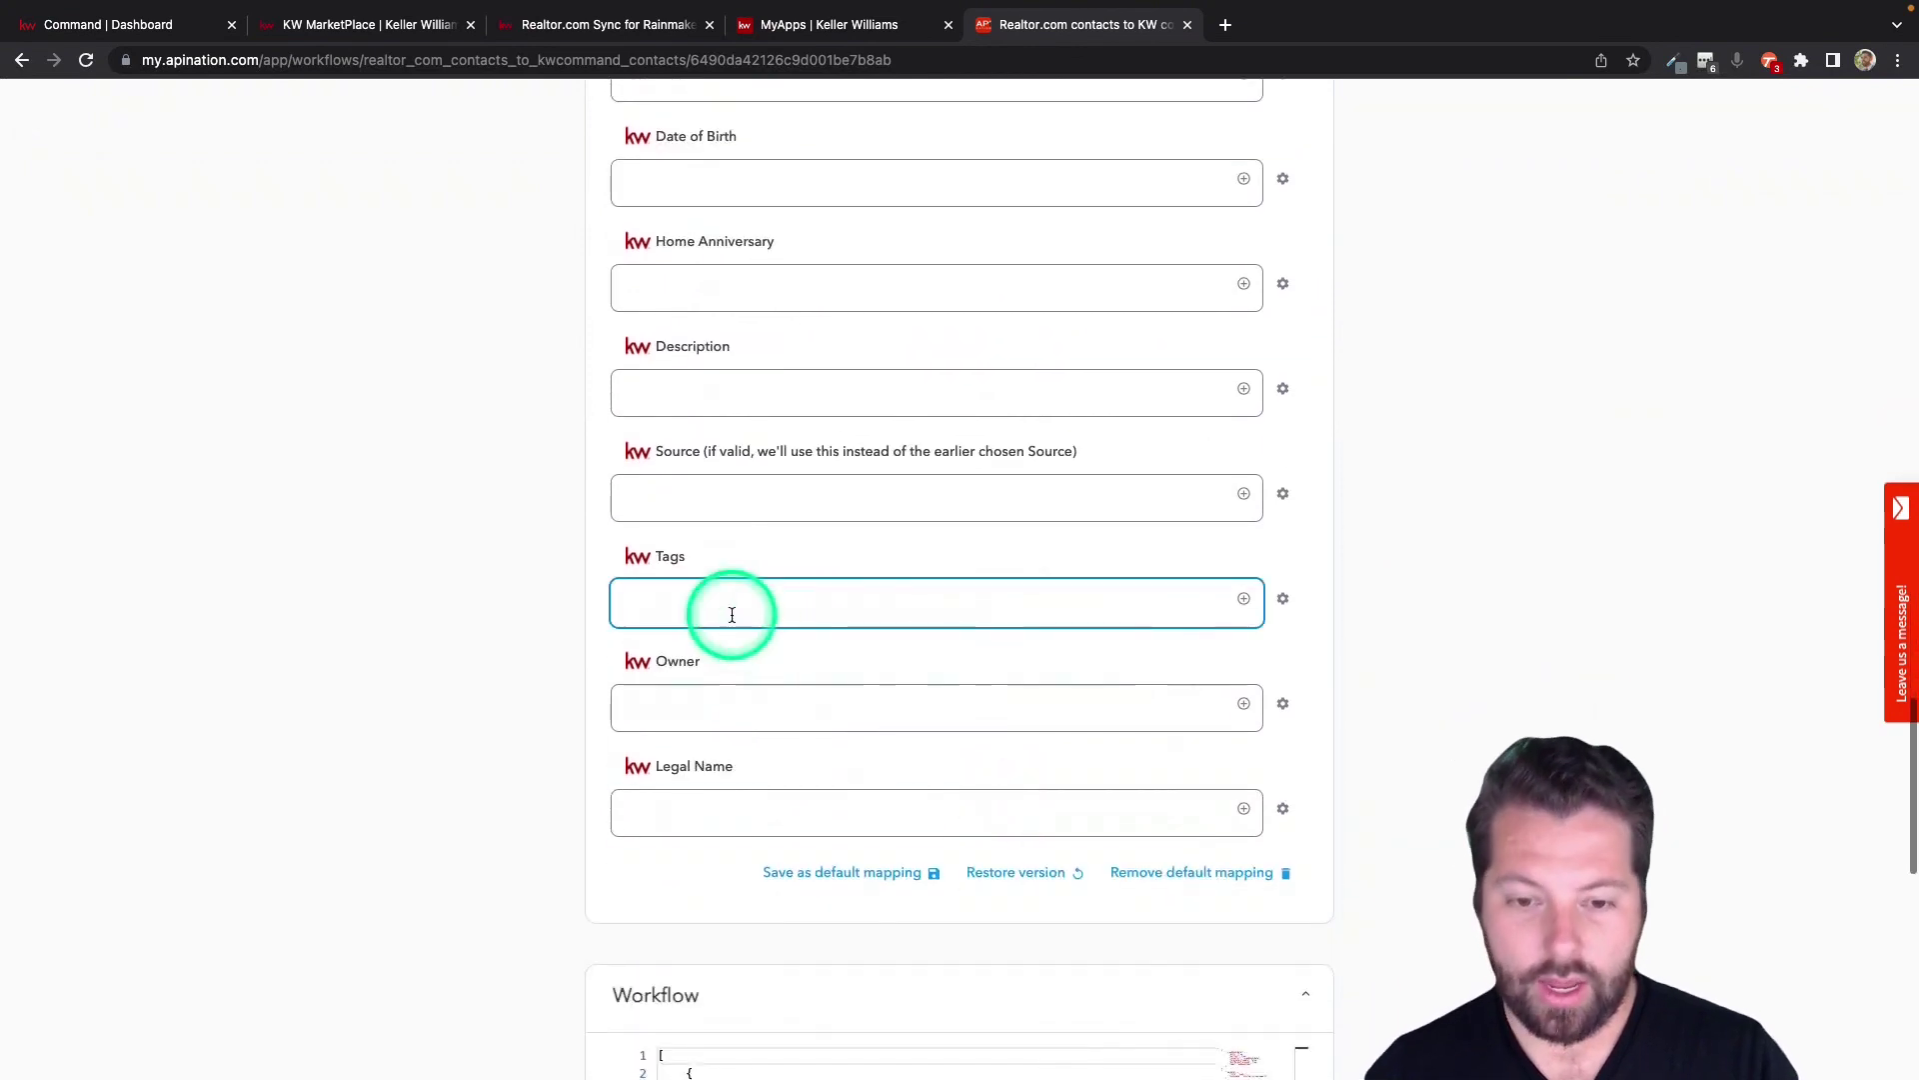
pyautogui.write('SanM')
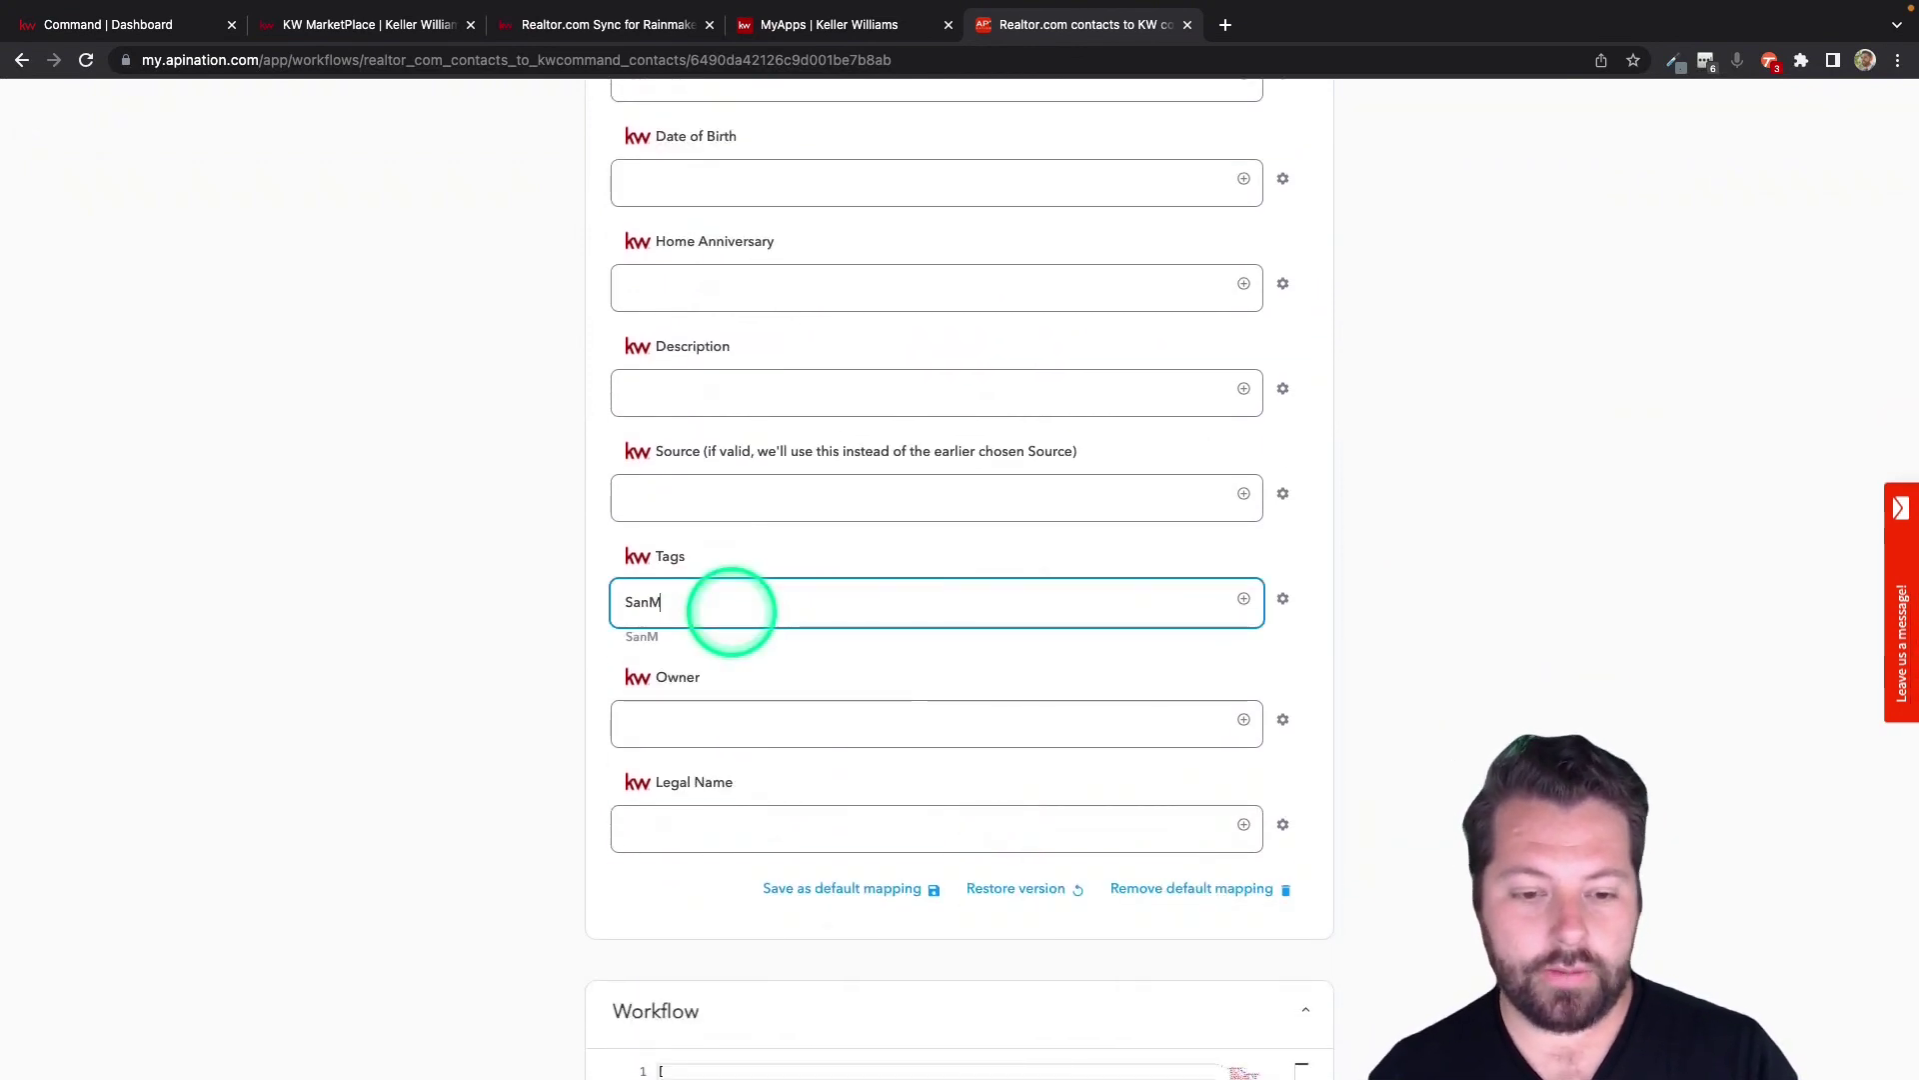
pyautogui.write('ateo')
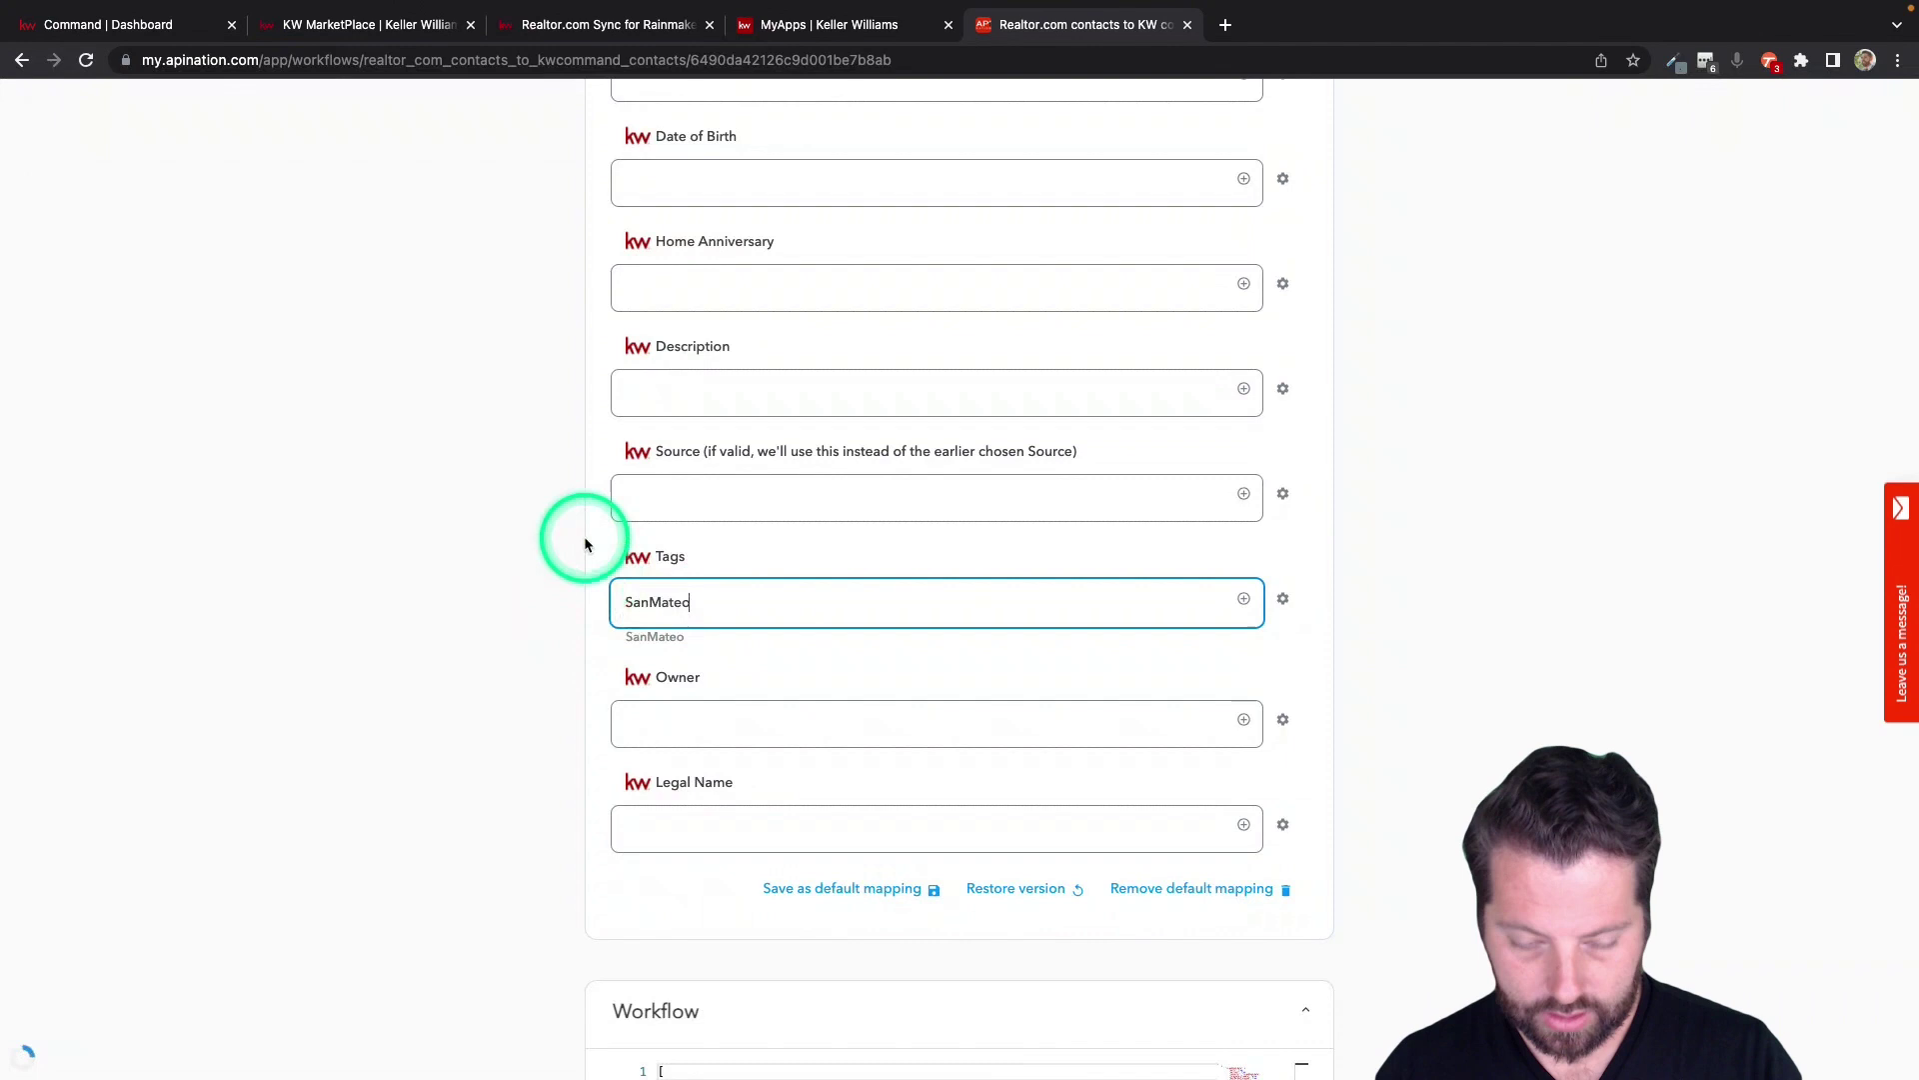
# Reset the filter to No Filter and collapse the Filter section.
pyautogui.scroll(20, 583, 540)
pyautogui.scroll(-5, 584, 539)
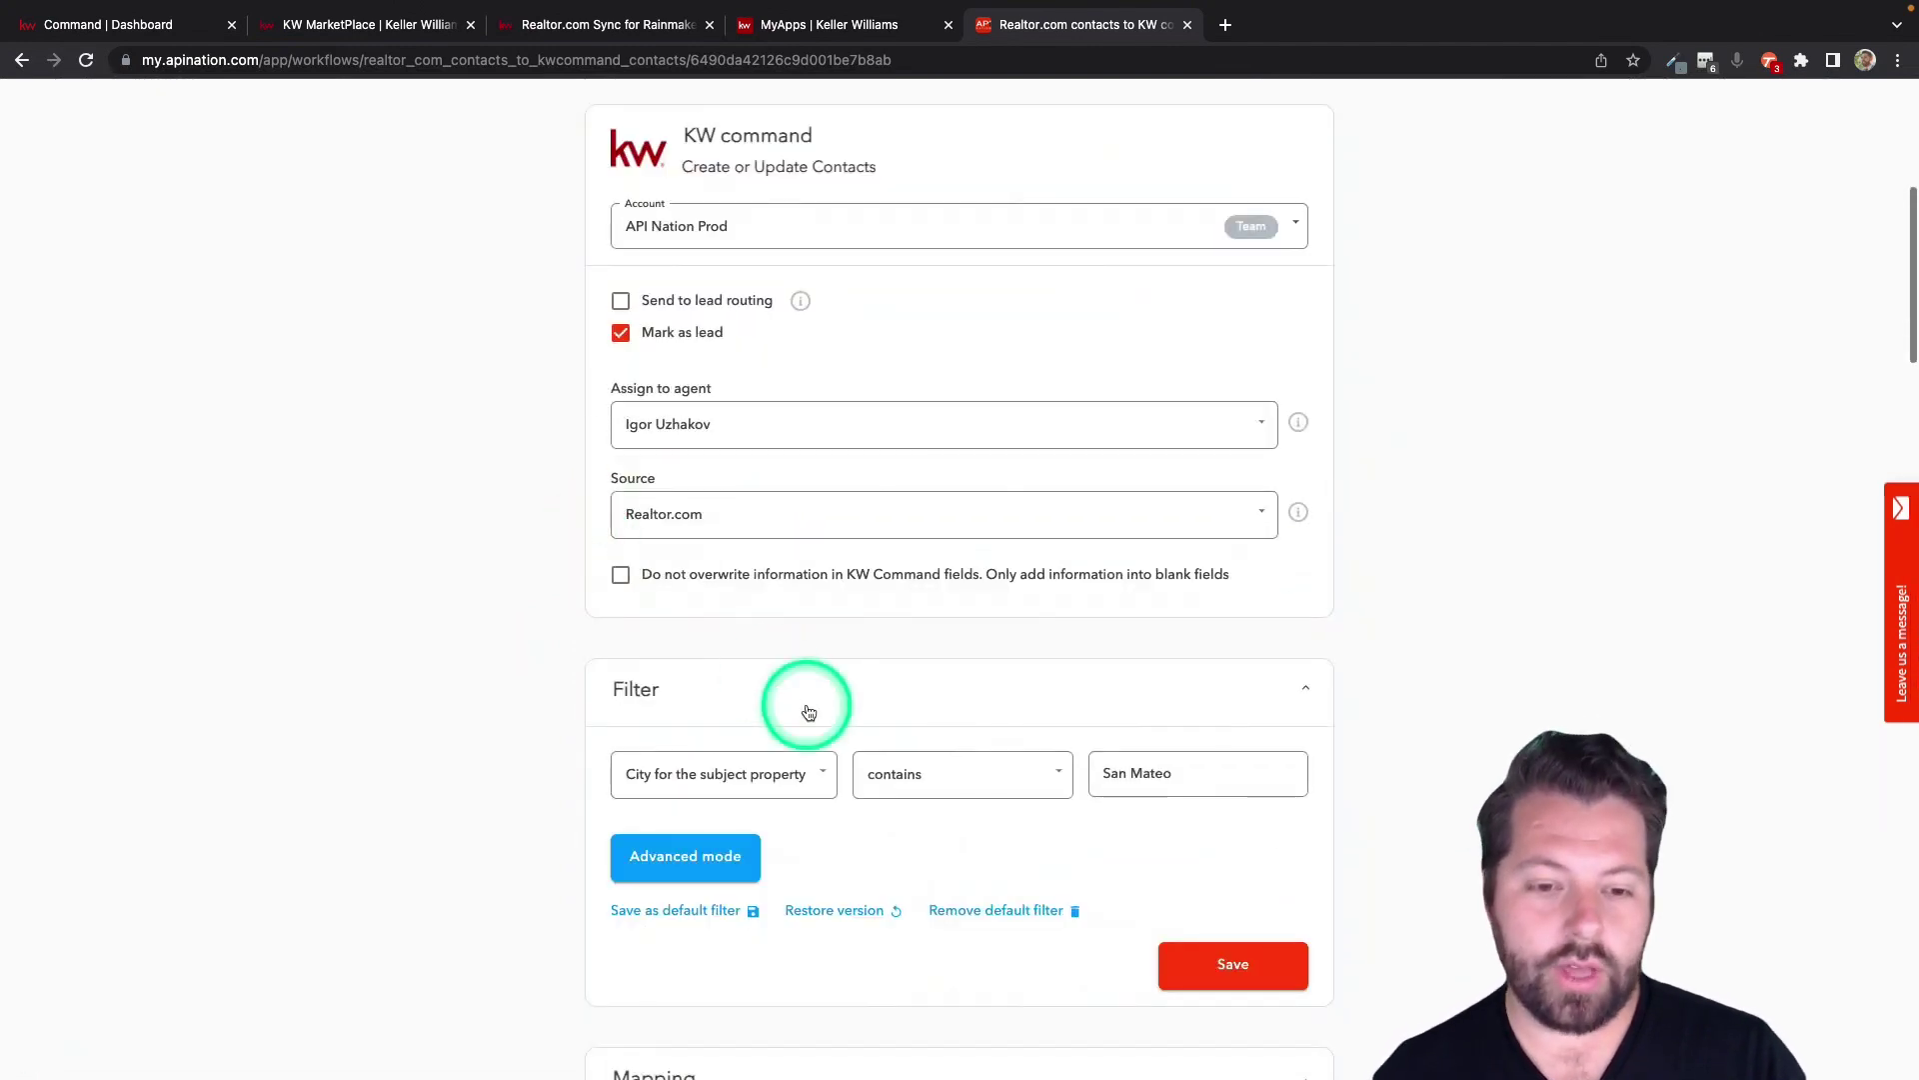
pyautogui.click(815, 770)
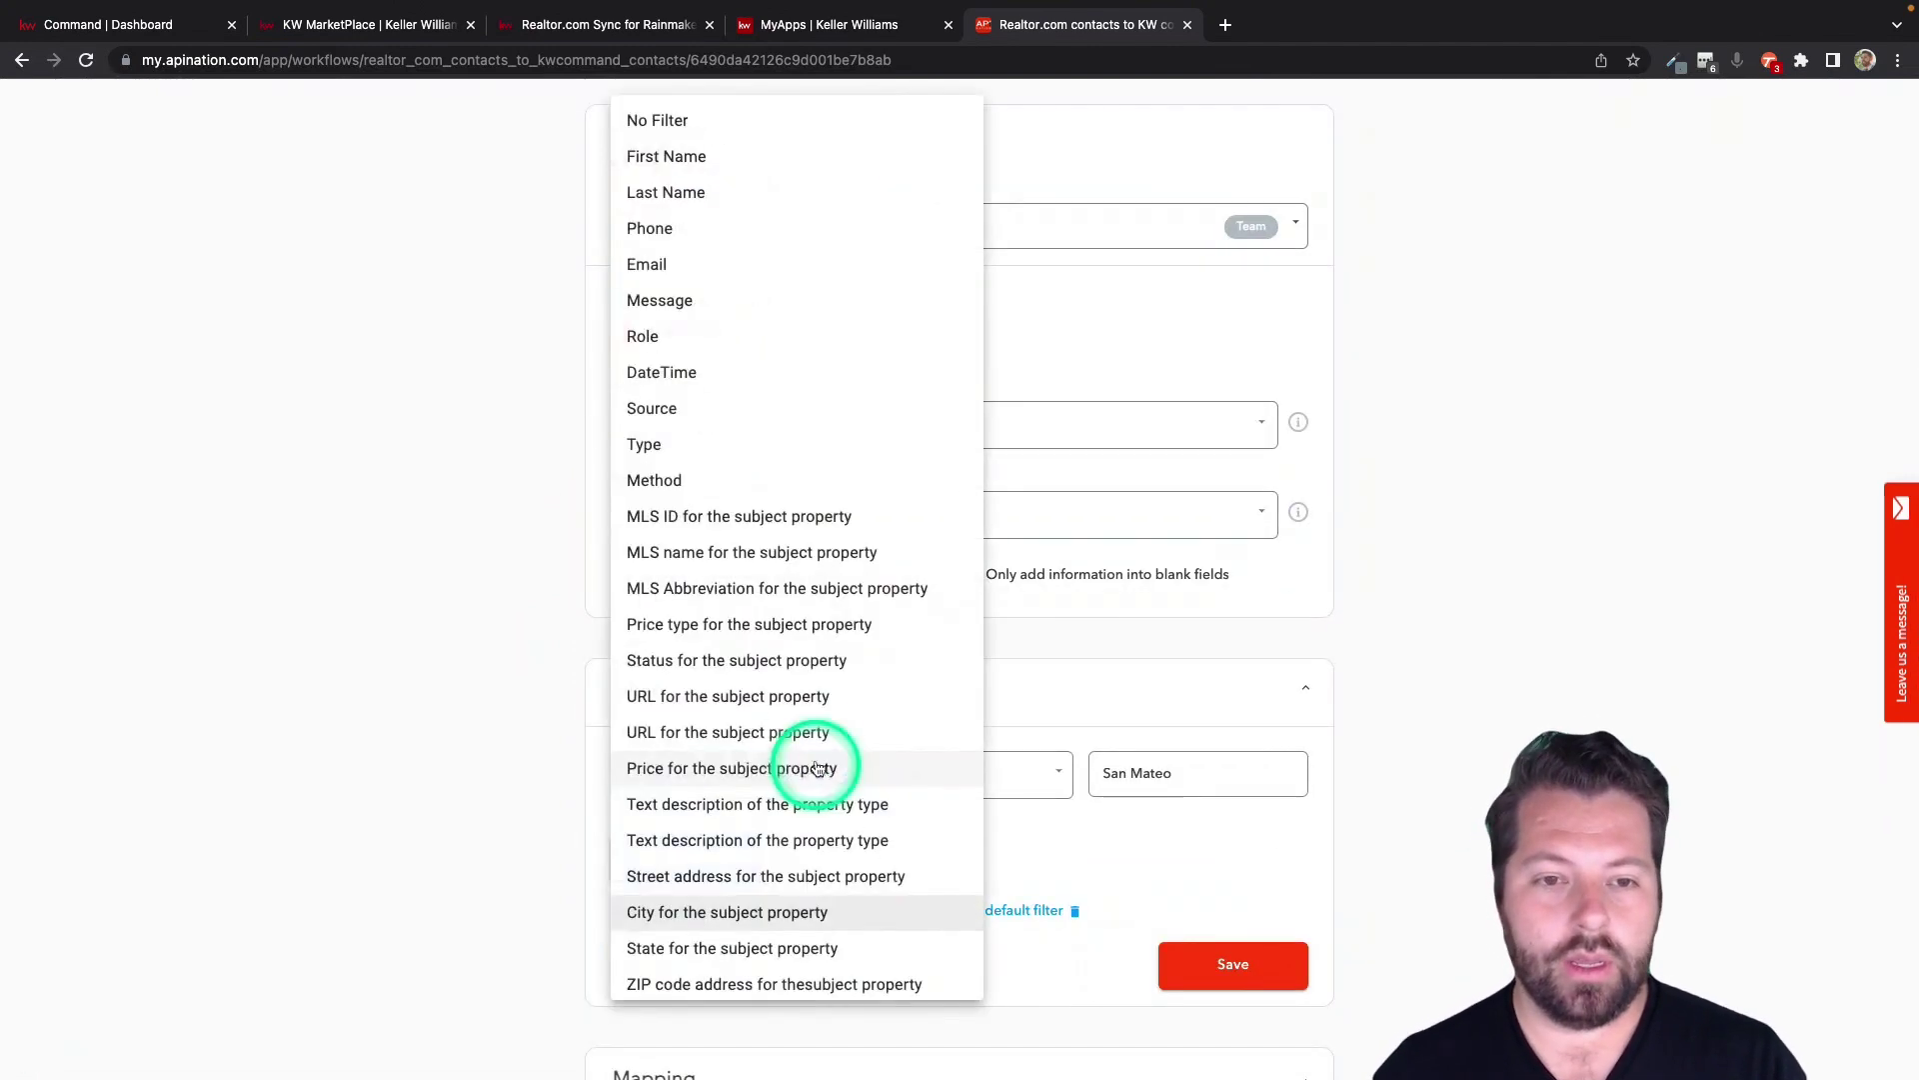
pyautogui.click(690, 120)
pyautogui.click(717, 696)
pyautogui.scroll(-5, 716, 698)
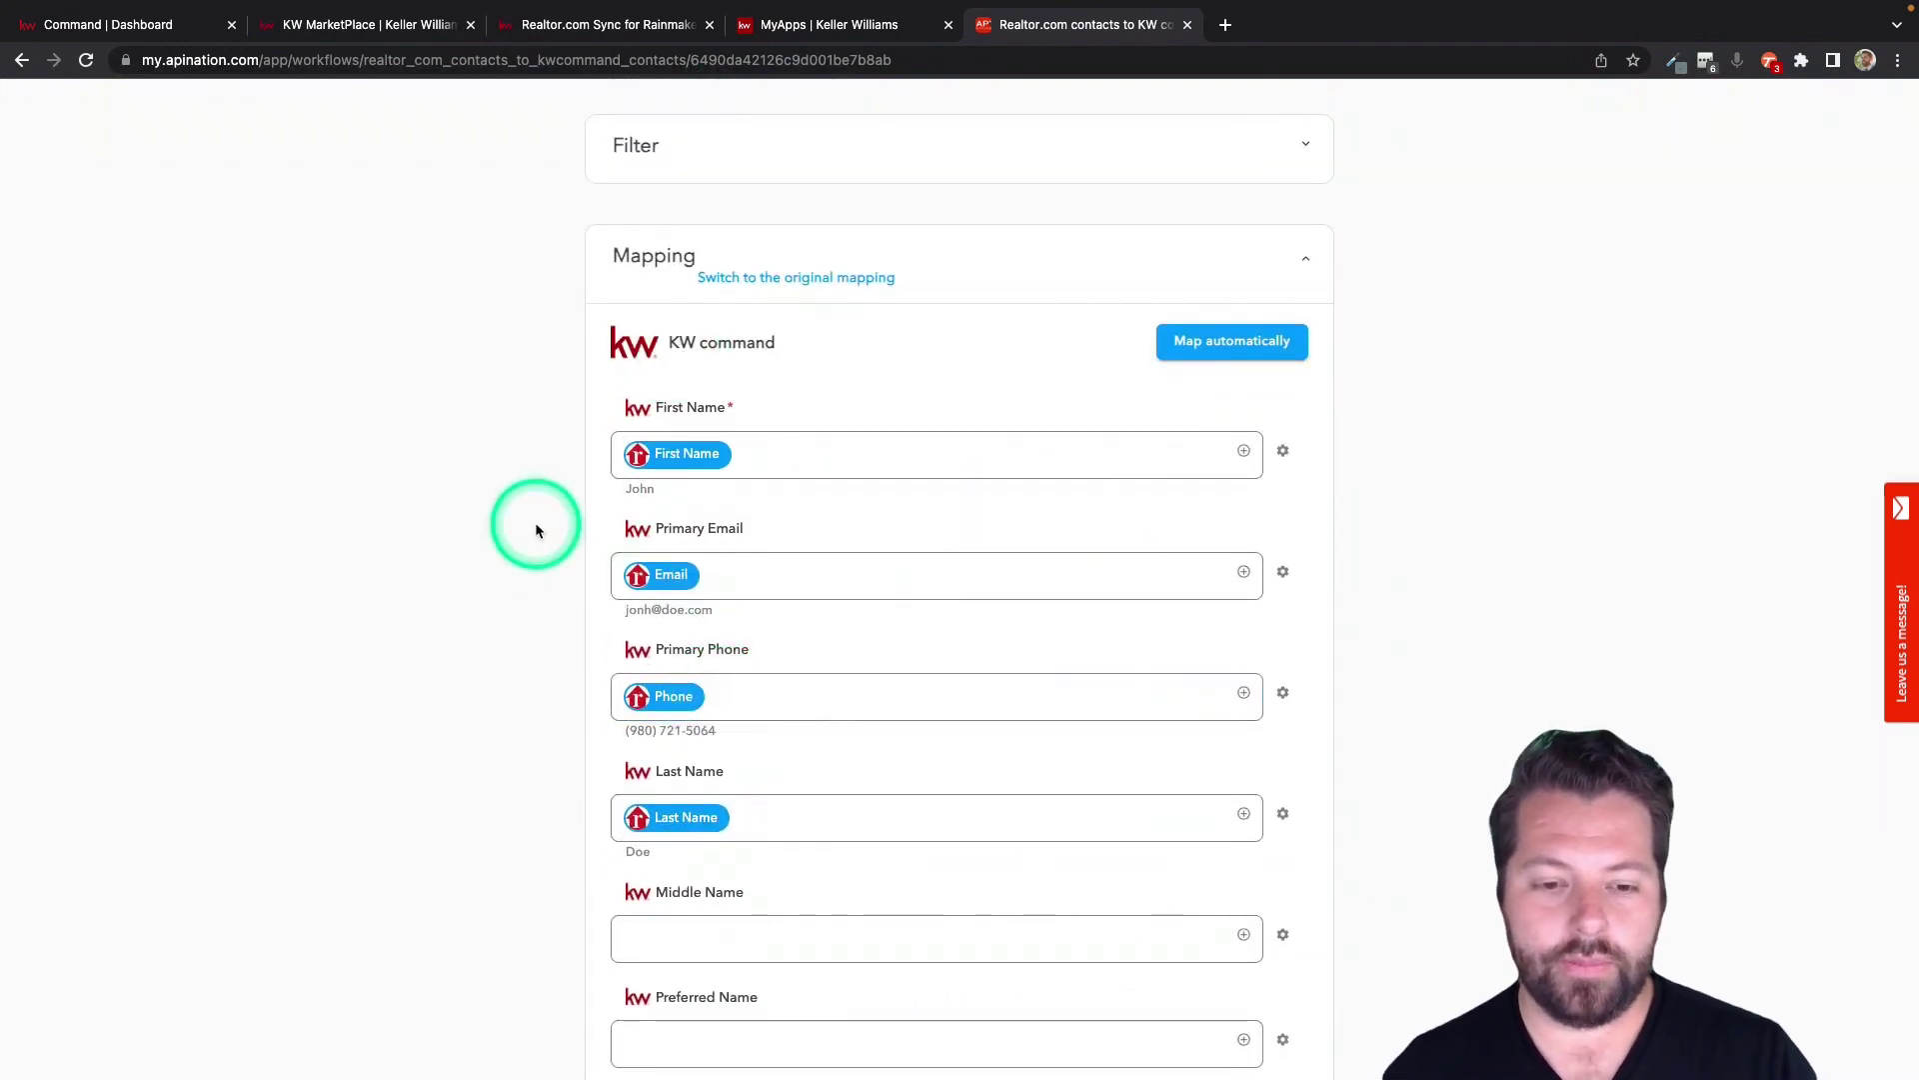
# Review the First Name field mapping in the Mapping section.
pyautogui.scroll(2, 545, 509)
pyautogui.scroll(-2, 557, 505)
pyautogui.scroll(-10, 557, 524)
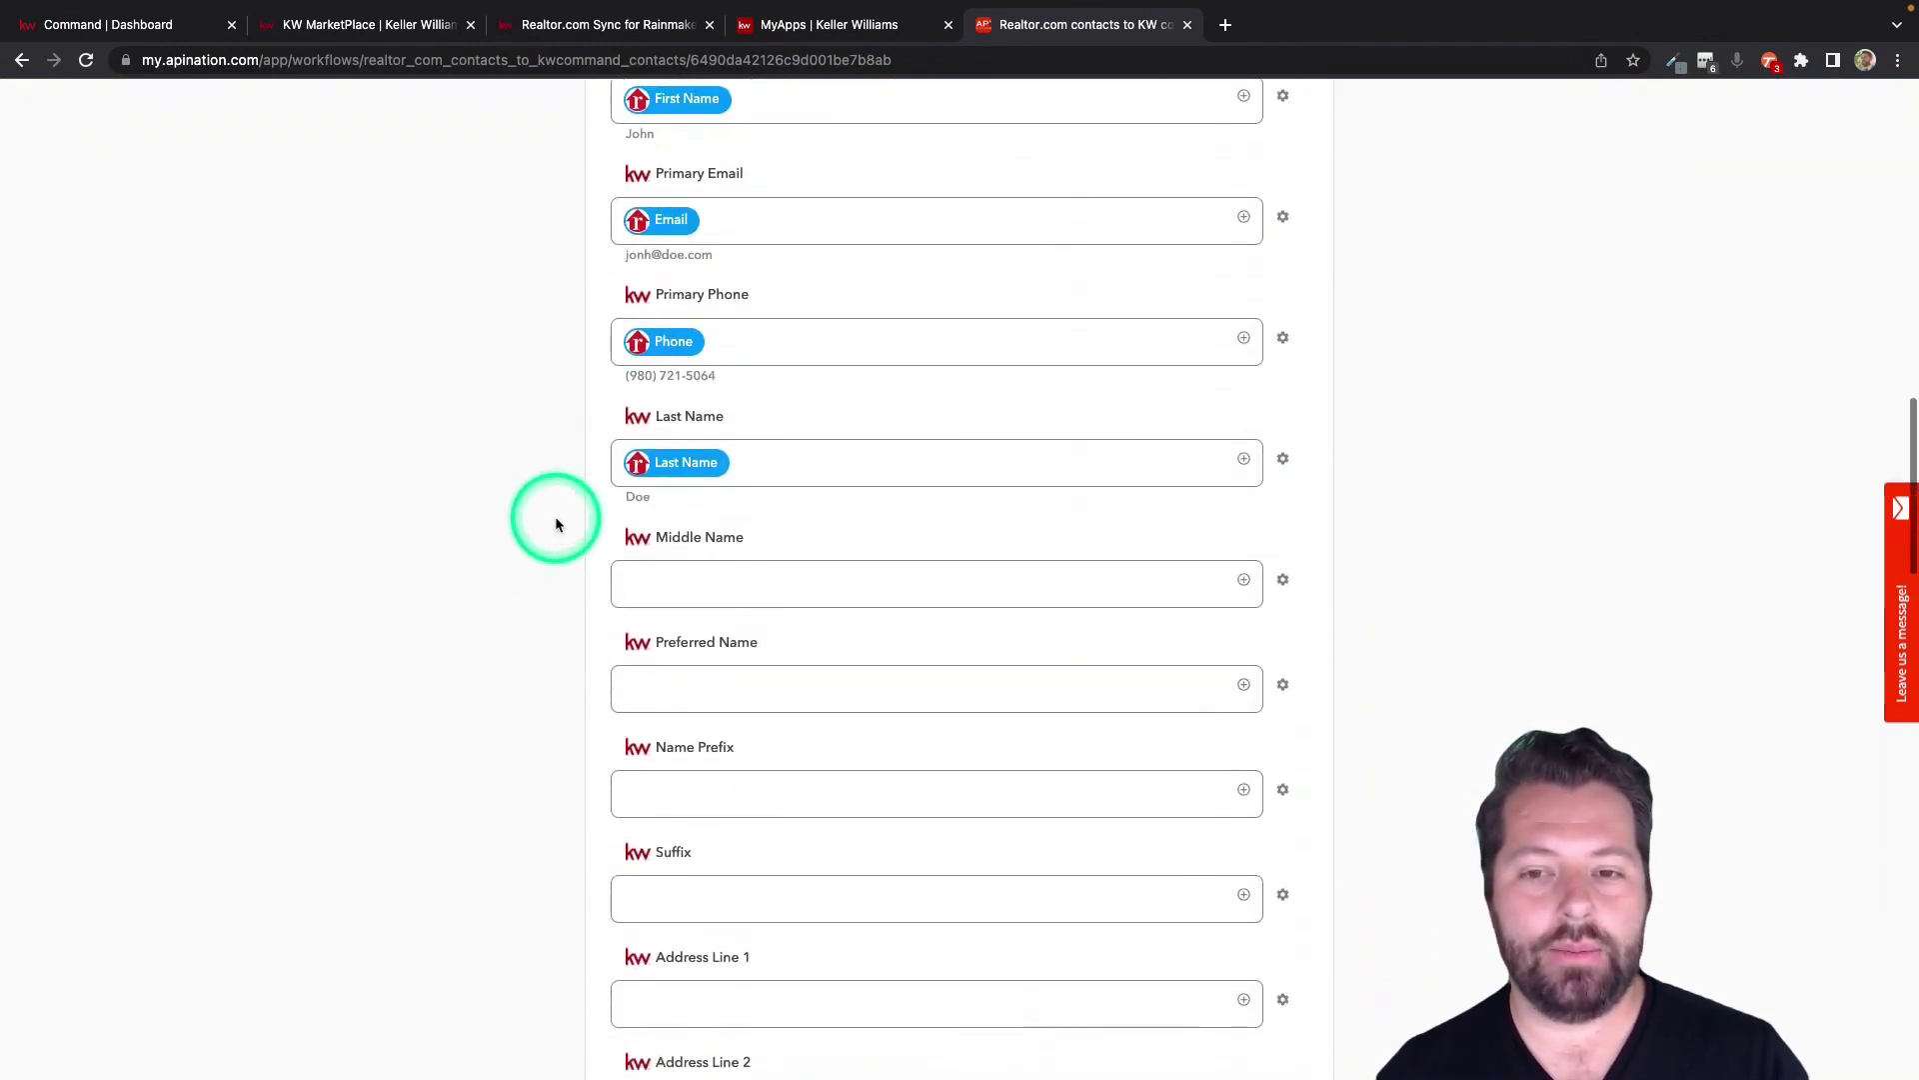
pyautogui.scroll(8, 557, 524)
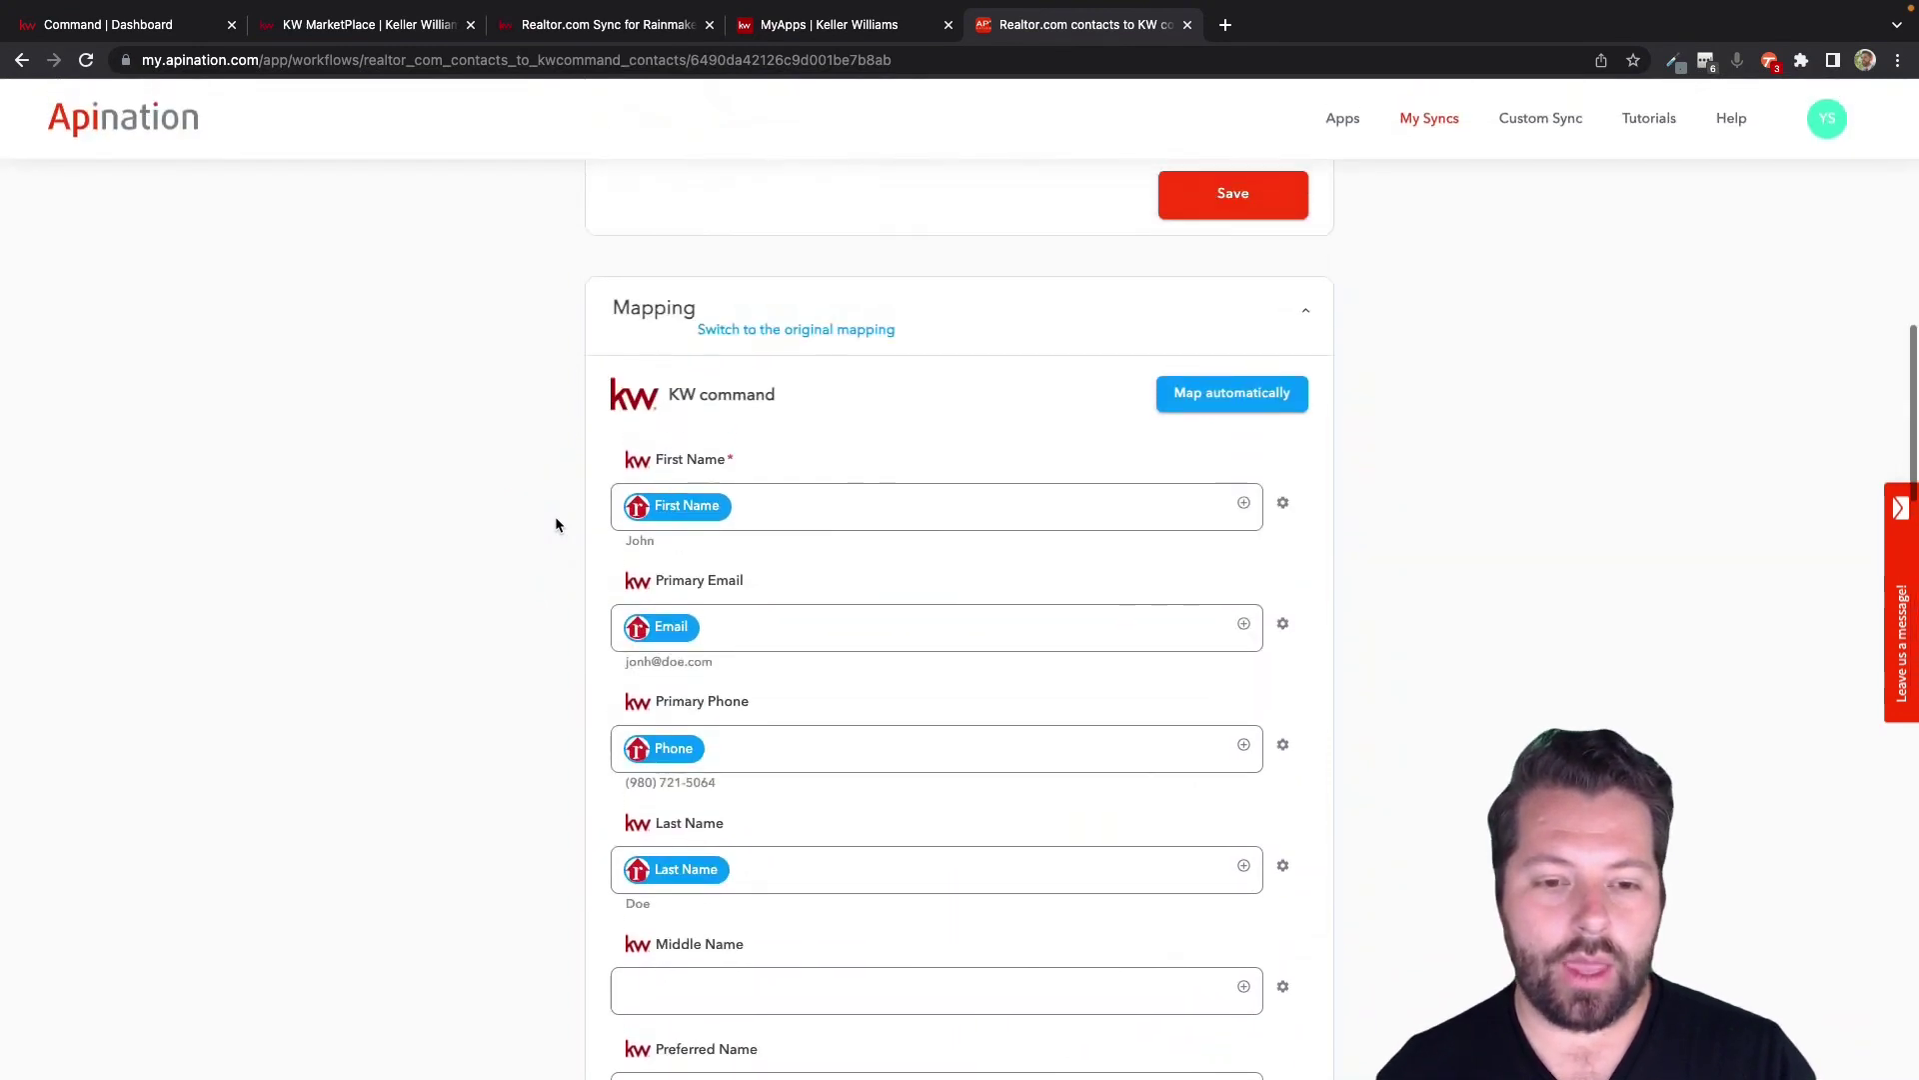
pyautogui.click(705, 490)
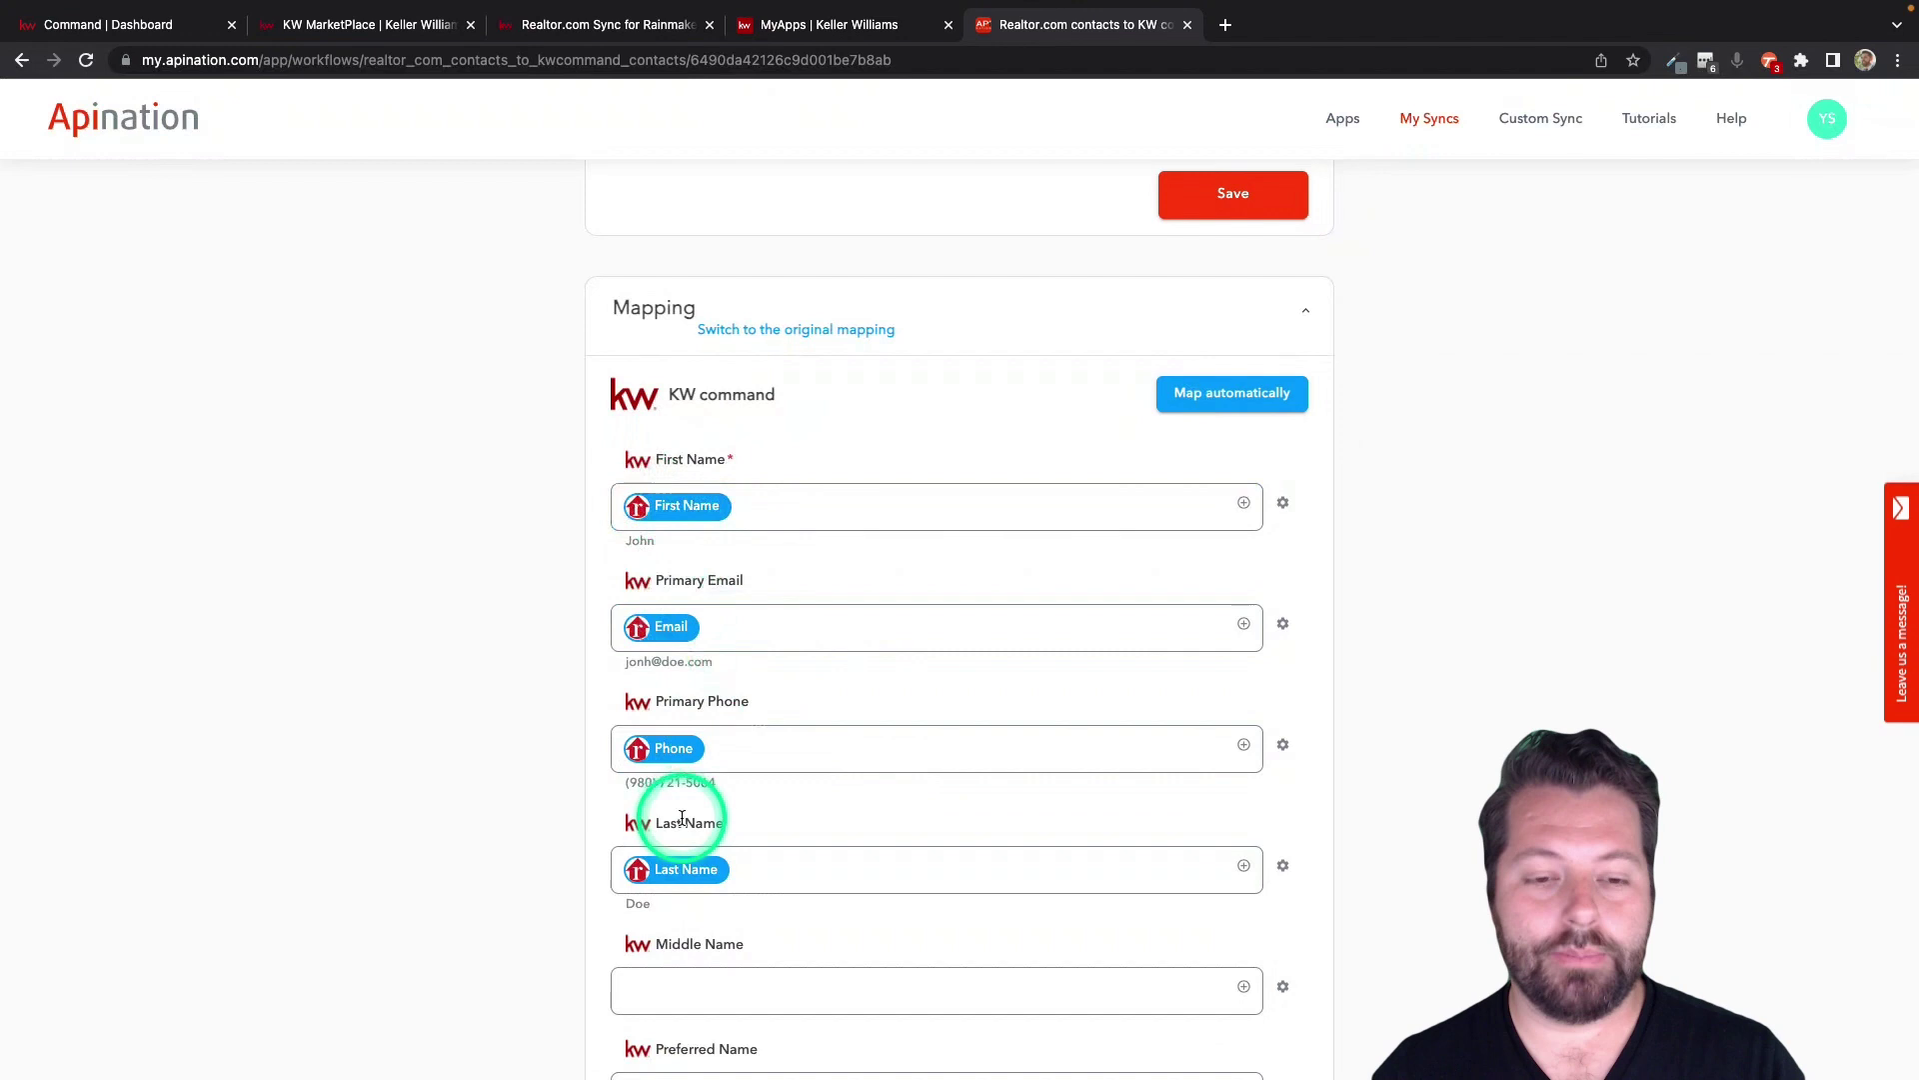
pyautogui.scroll(-3, 673, 813)
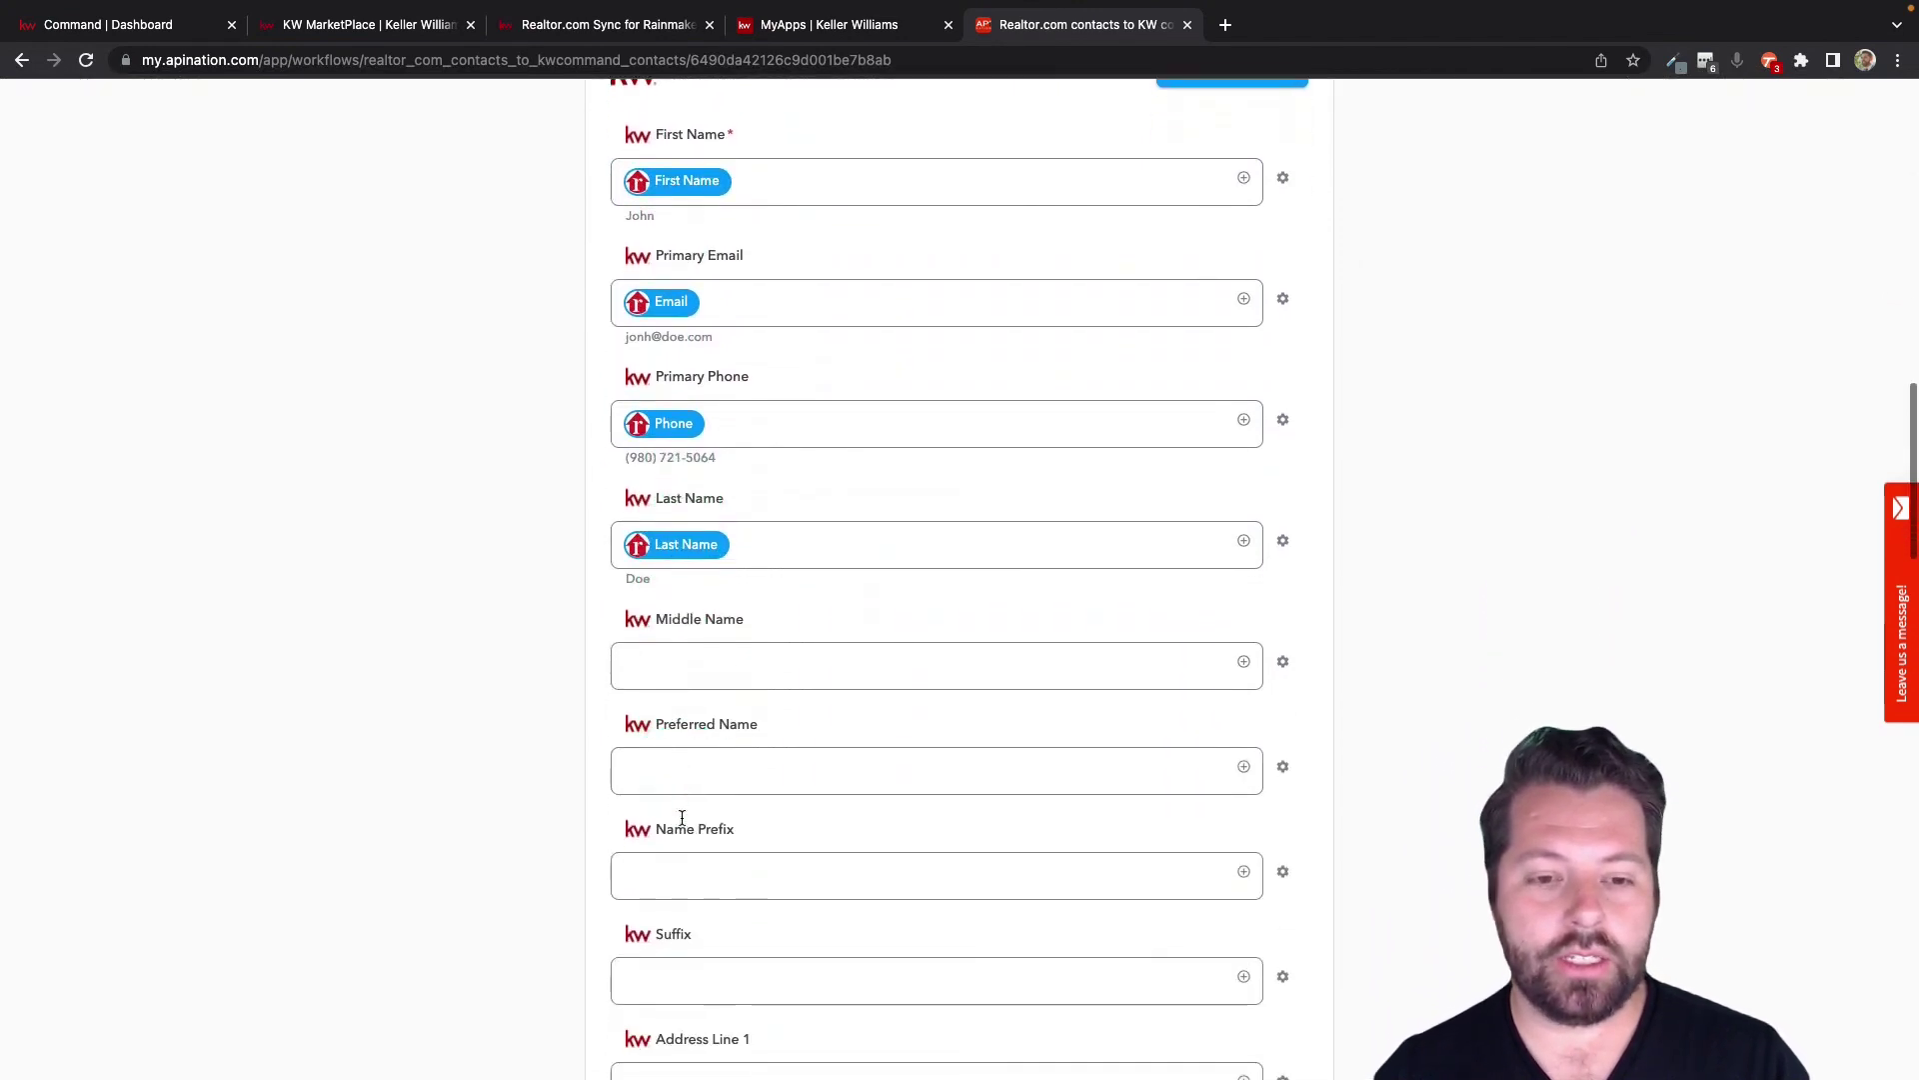
pyautogui.click(673, 192)
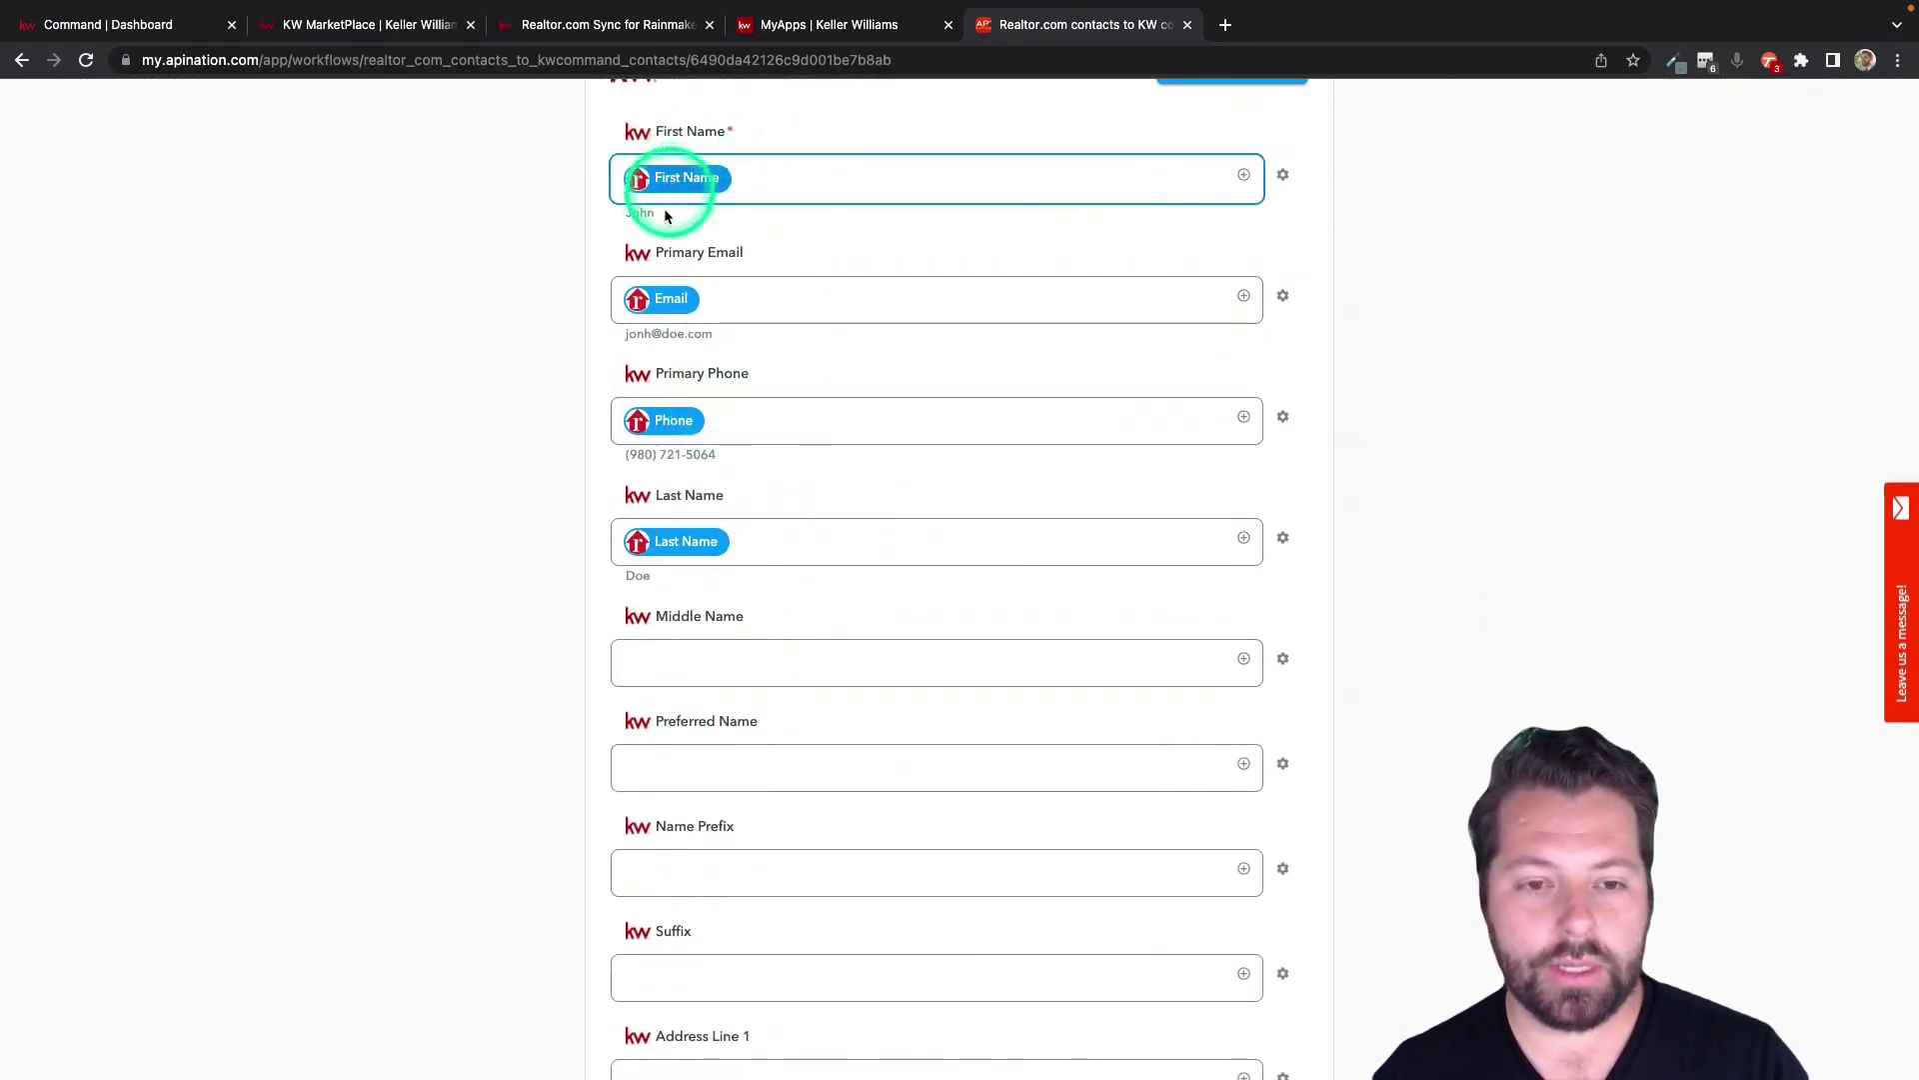
# Clear 'SanMateo' from the Tags mapping field.
pyautogui.scroll(-1, 605, 555)
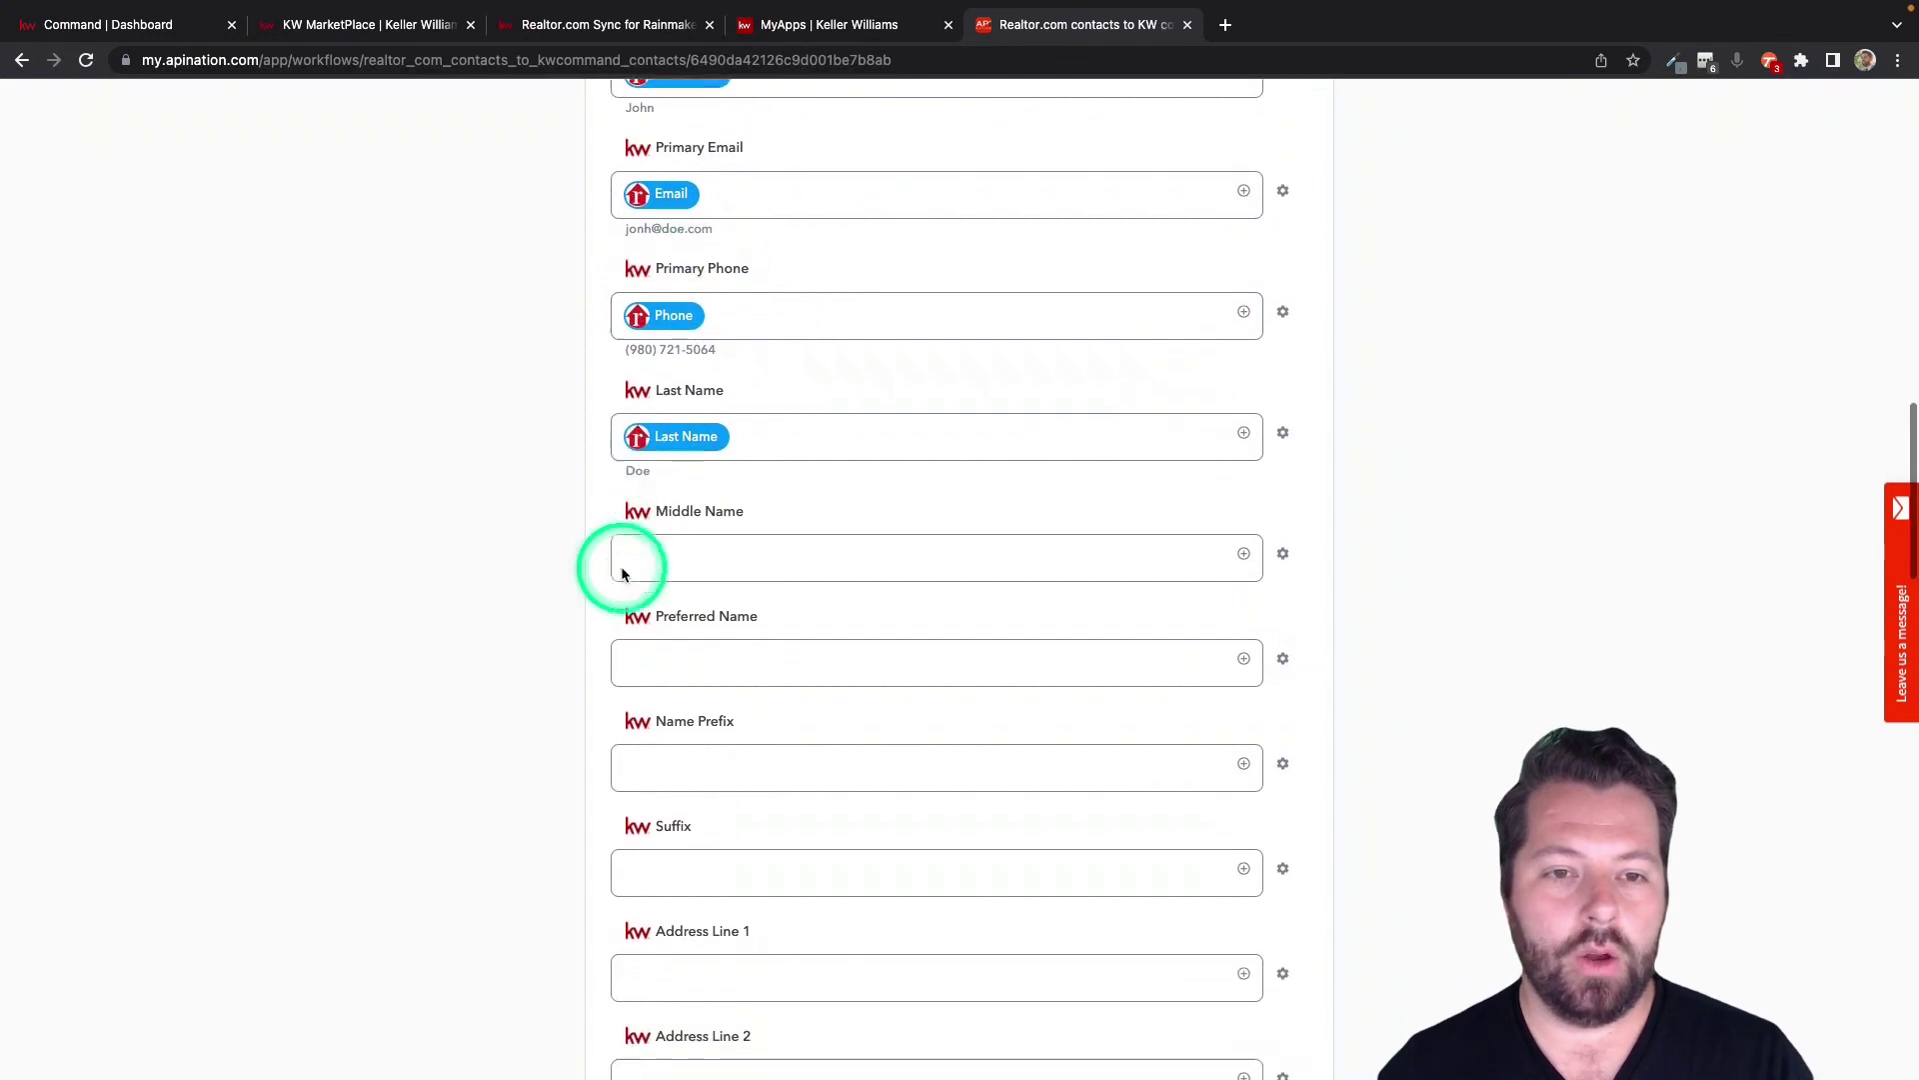
pyautogui.scroll(-9, 622, 573)
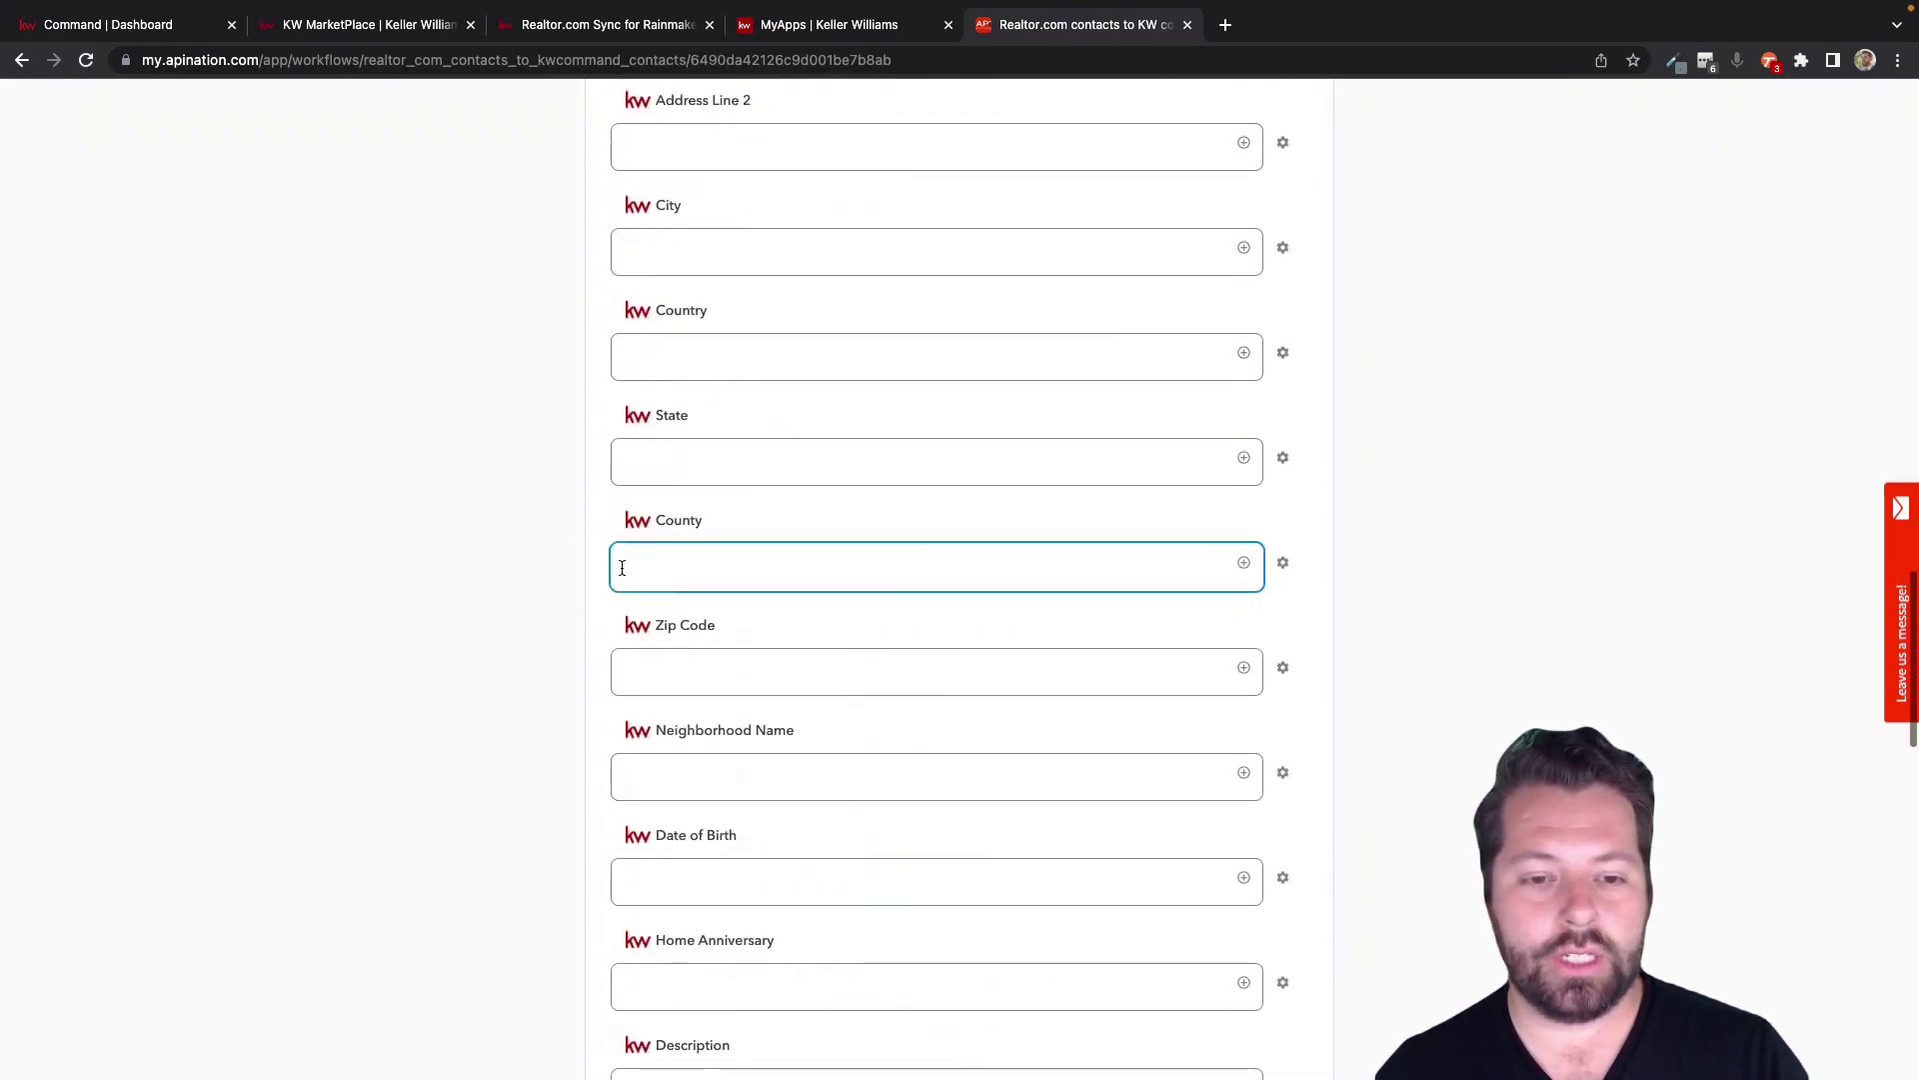
pyautogui.scroll(-5, 622, 567)
pyautogui.click(634, 554)
pyautogui.click(701, 771)
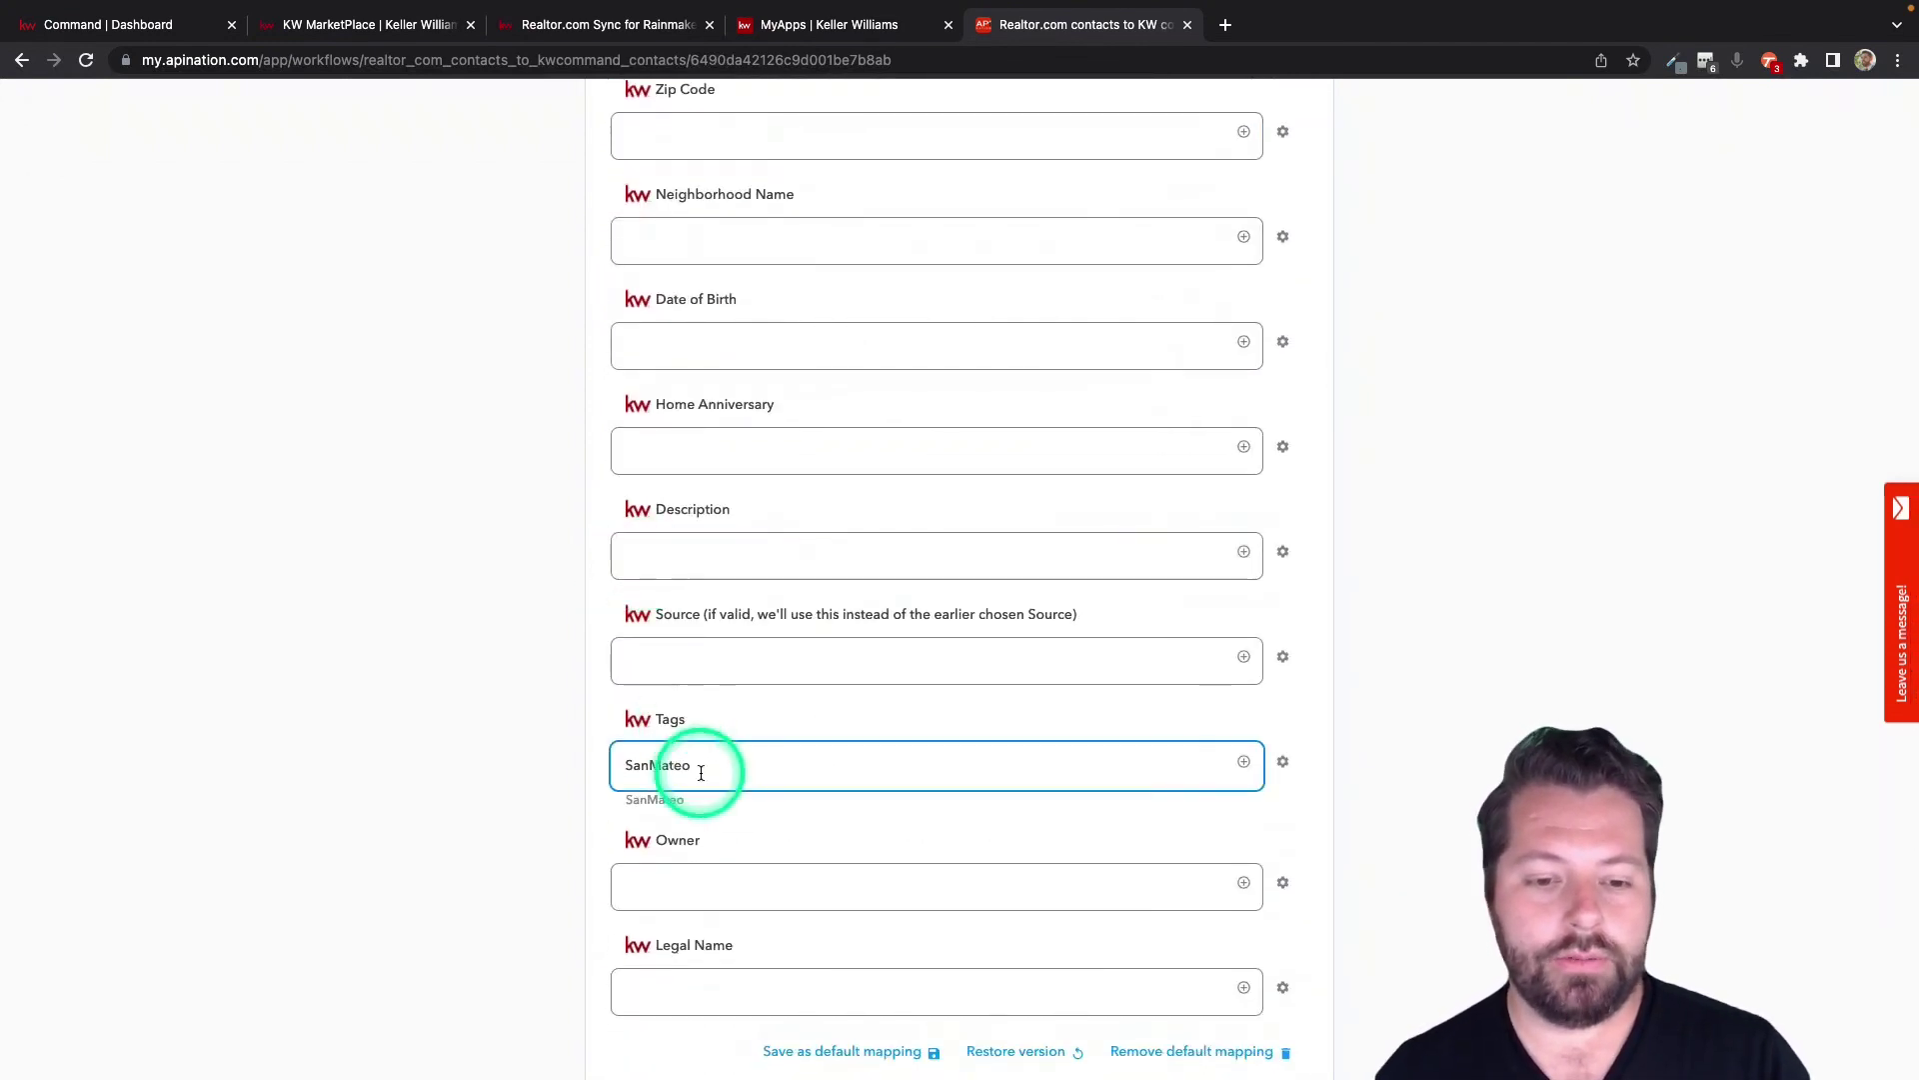
pyautogui.moveTo(700, 772); pyautogui.dragTo(613, 775)
pyautogui.press('BackSpace')
pyautogui.scroll(-2, 613, 775)
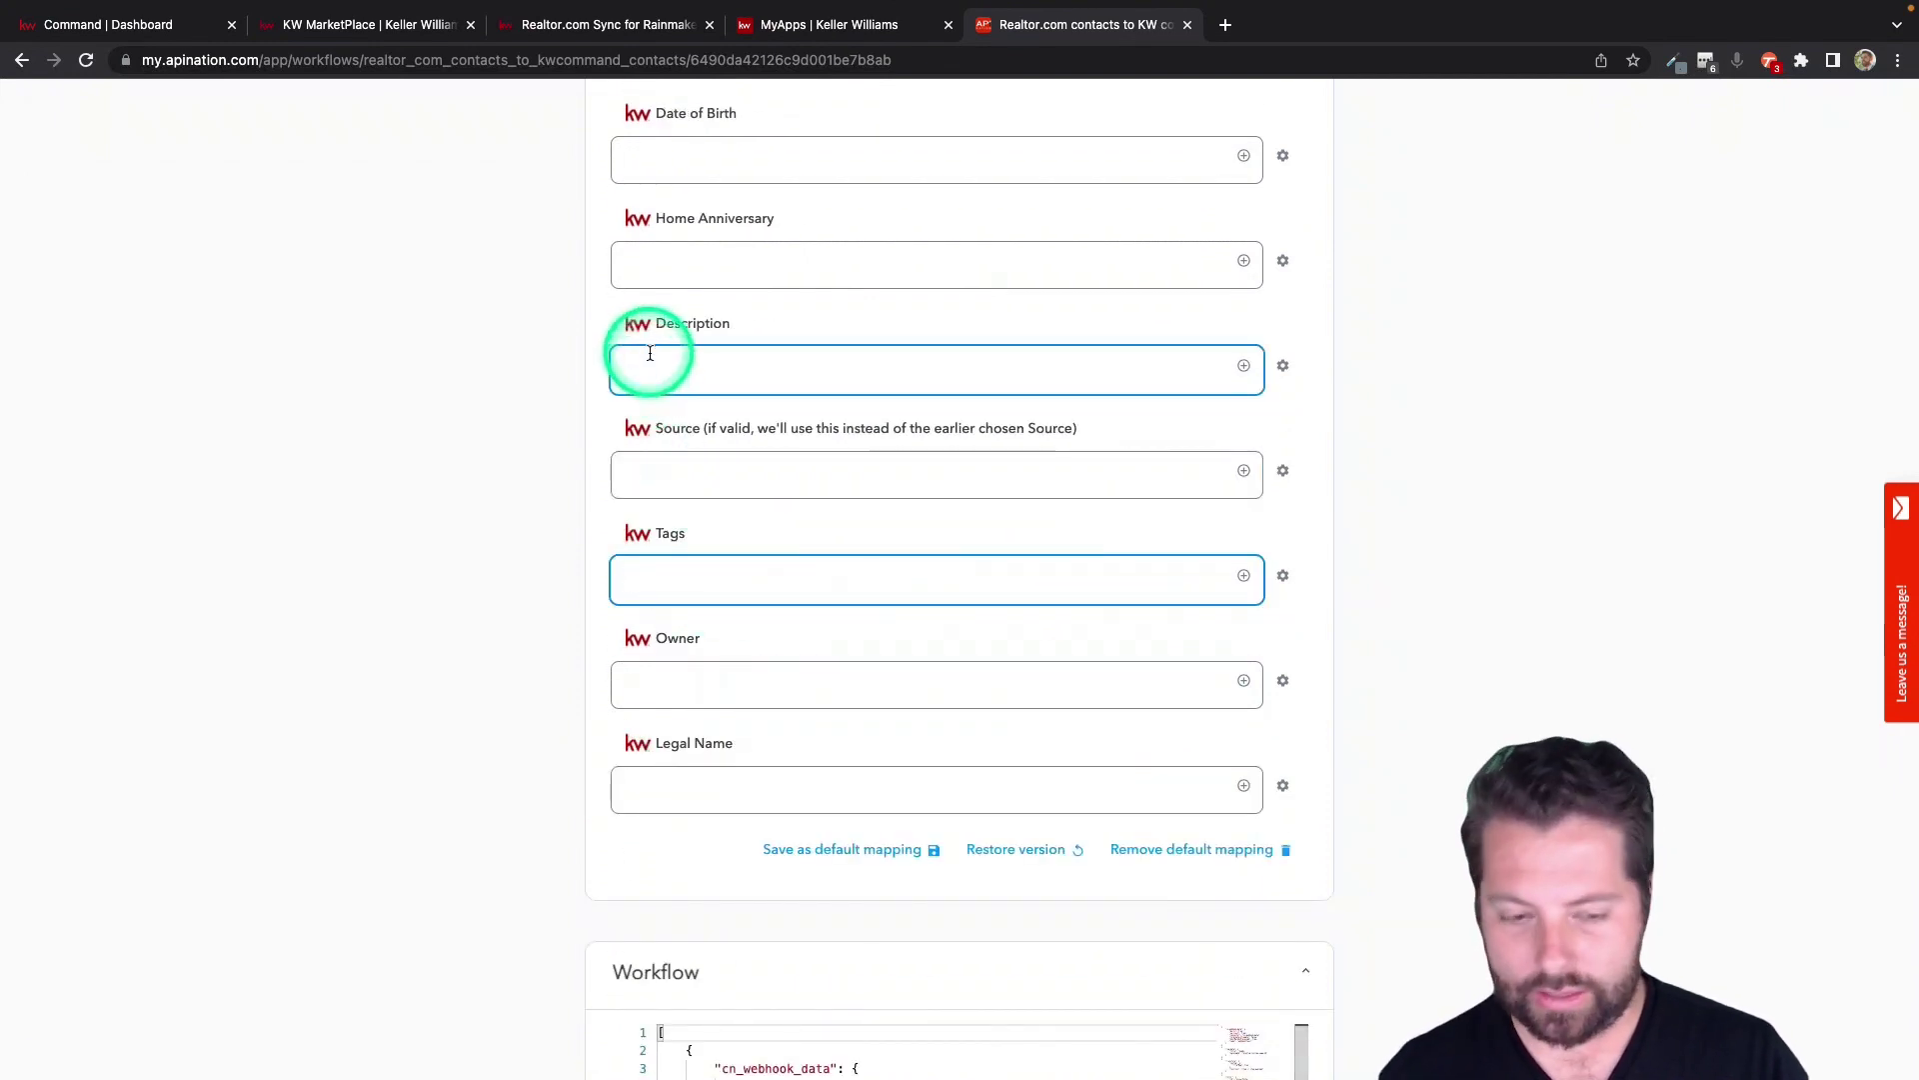
# Map the lead's Message into Description, labelled 'Message:', and start a second line.
pyautogui.click(687, 357)
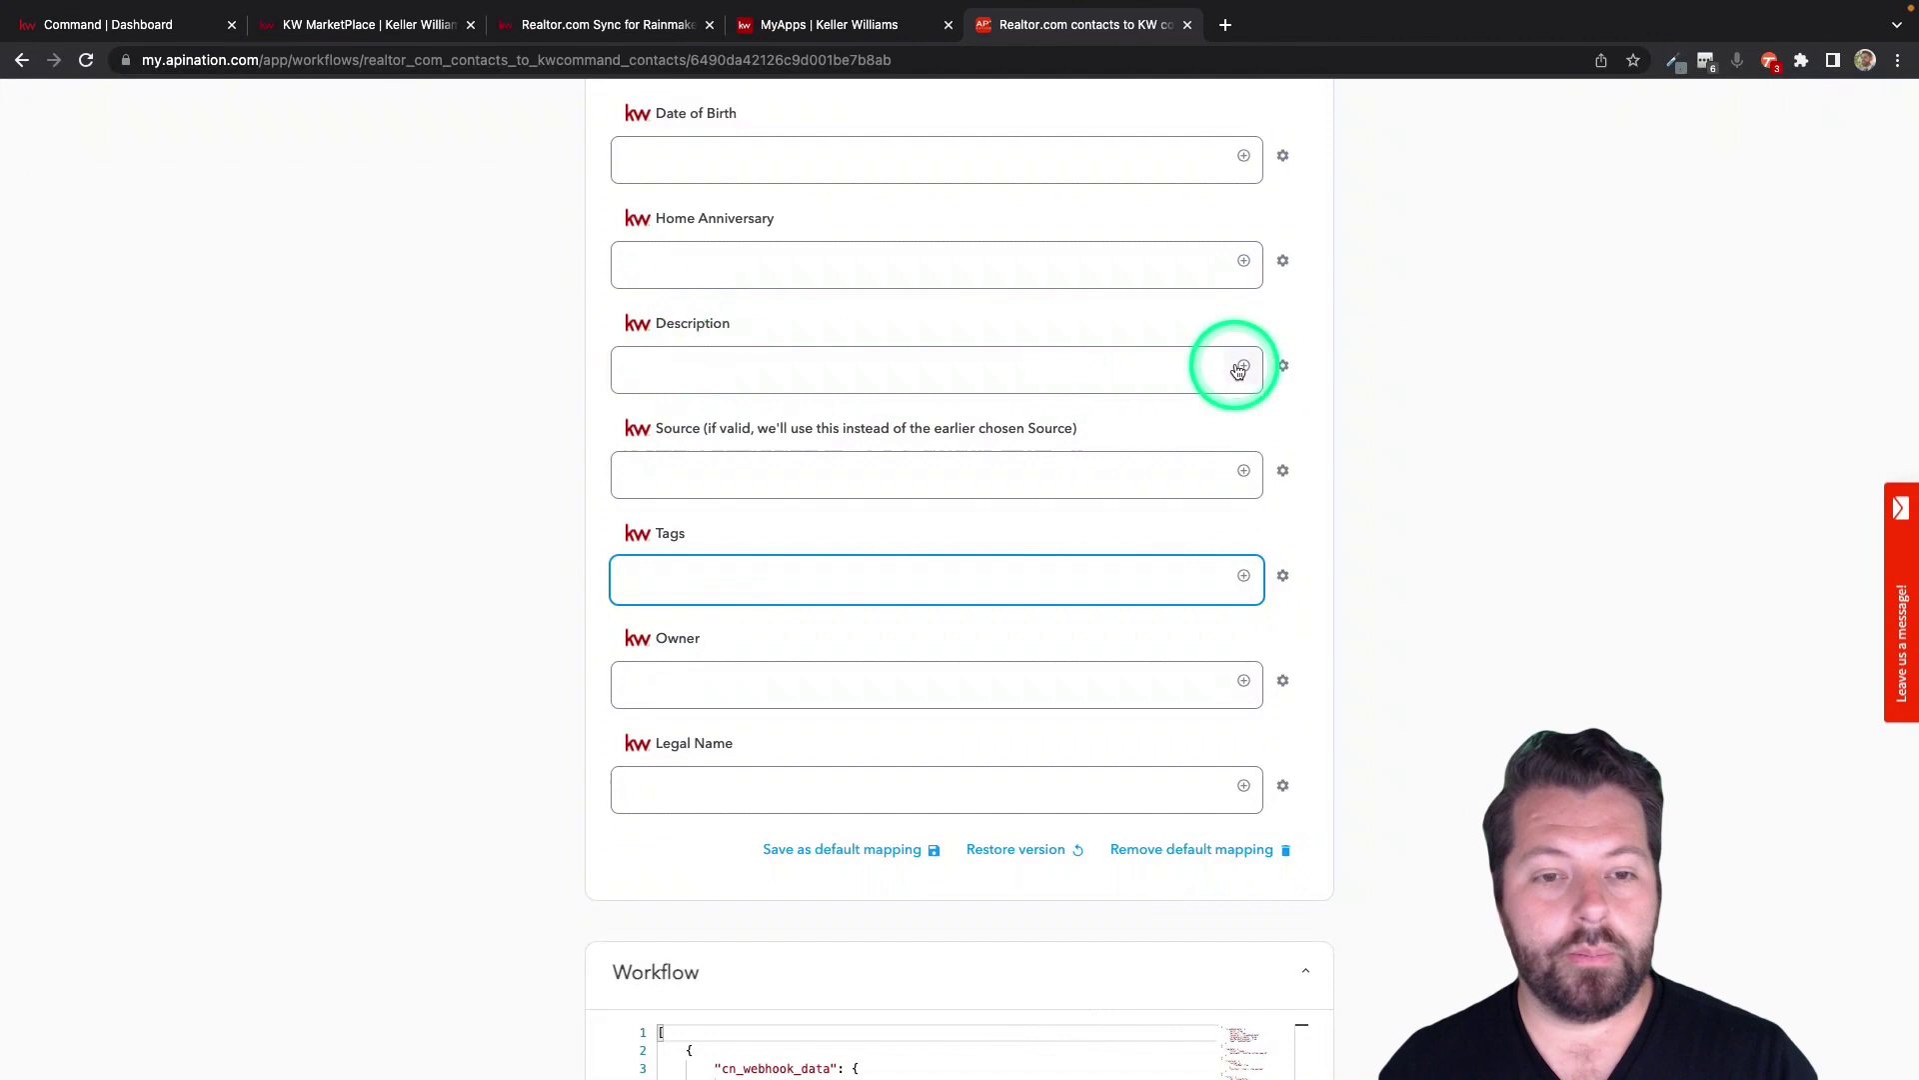
pyautogui.click(1244, 368)
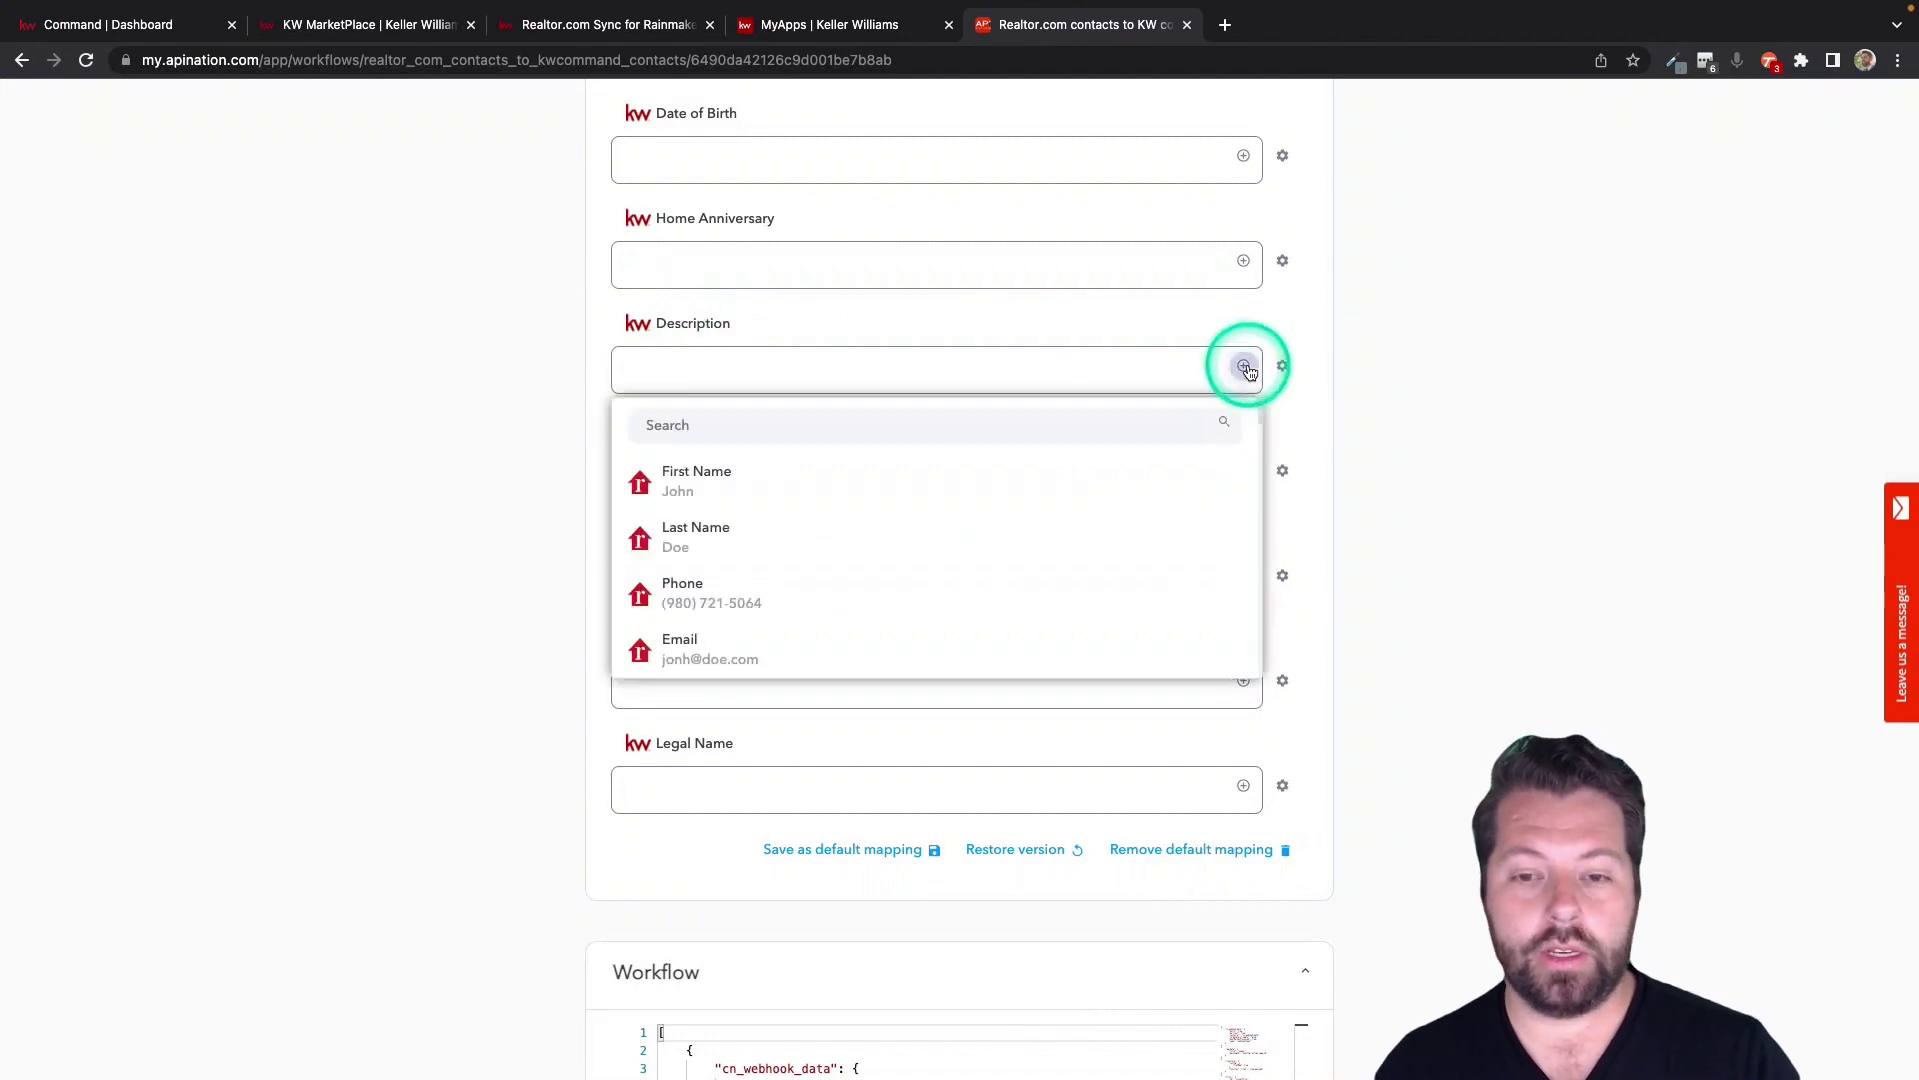
pyautogui.scroll(-3, 837, 598)
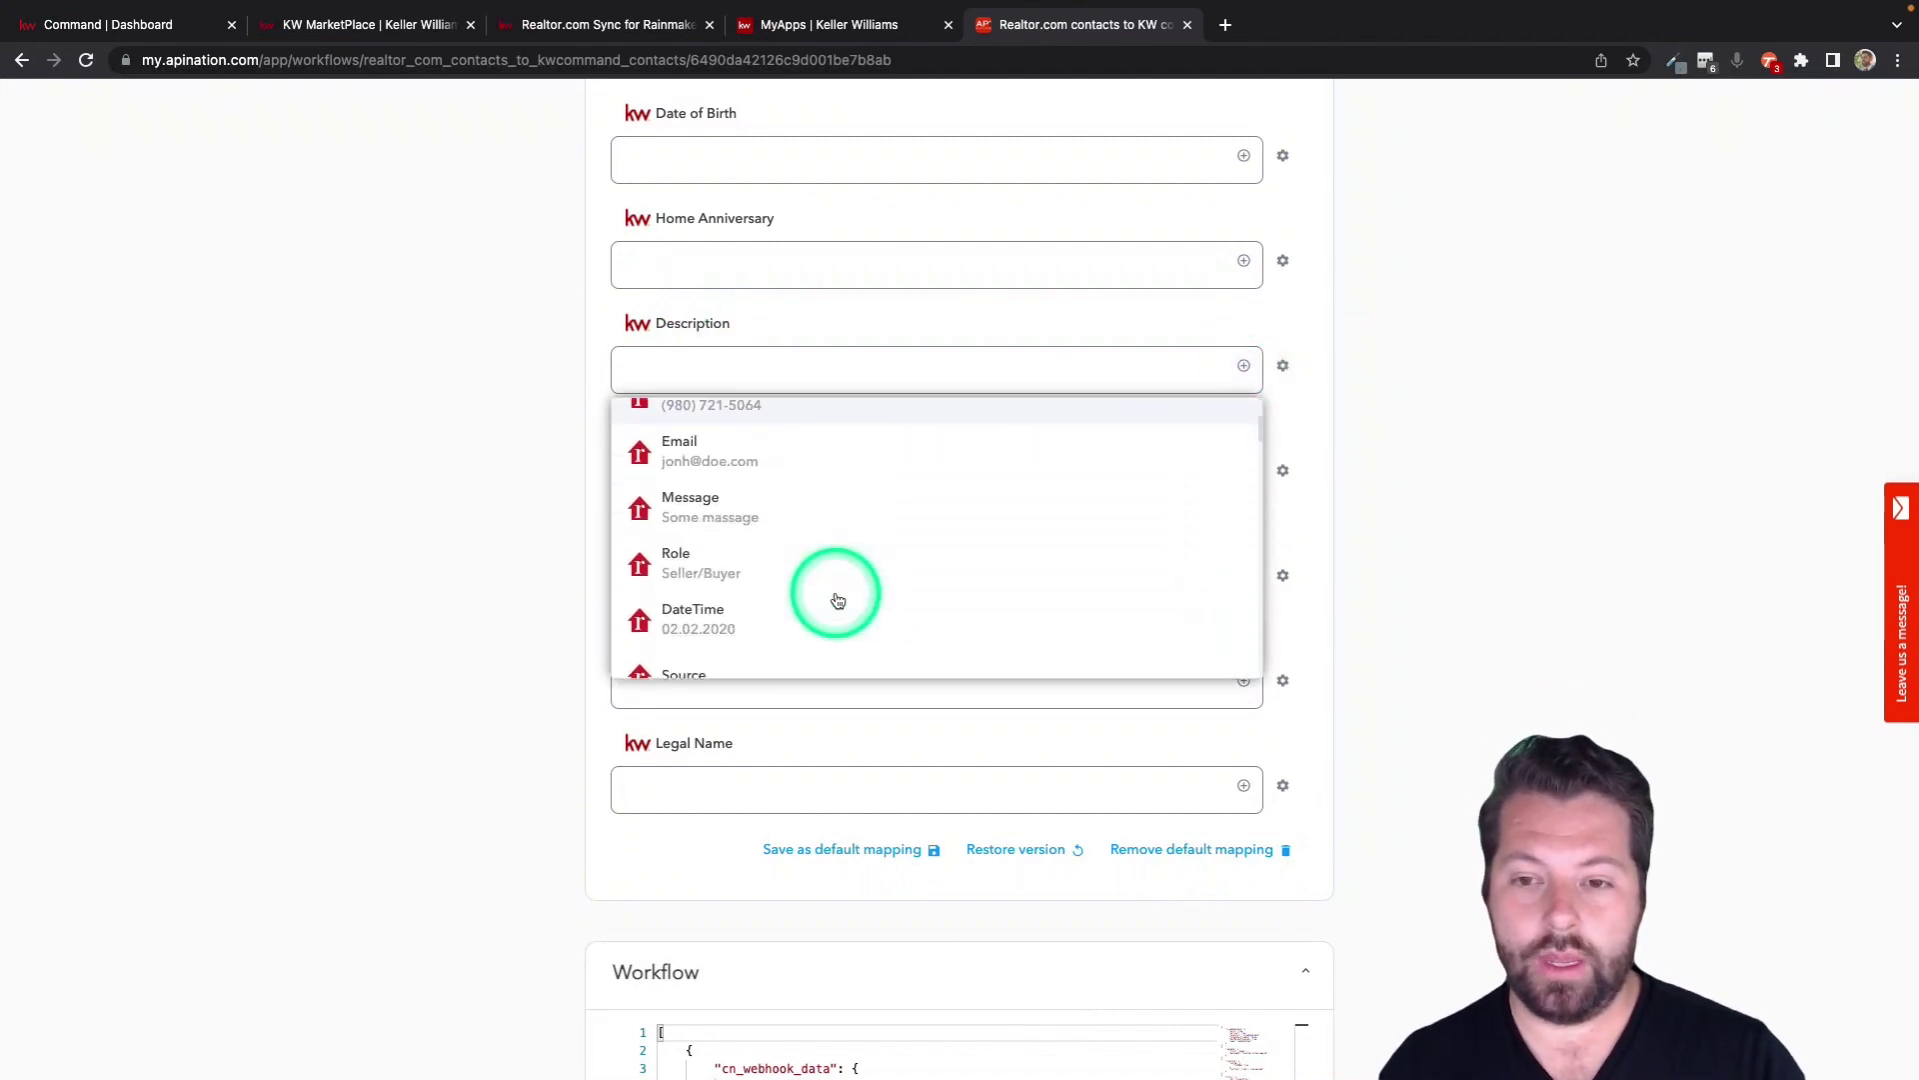
pyautogui.click(737, 500)
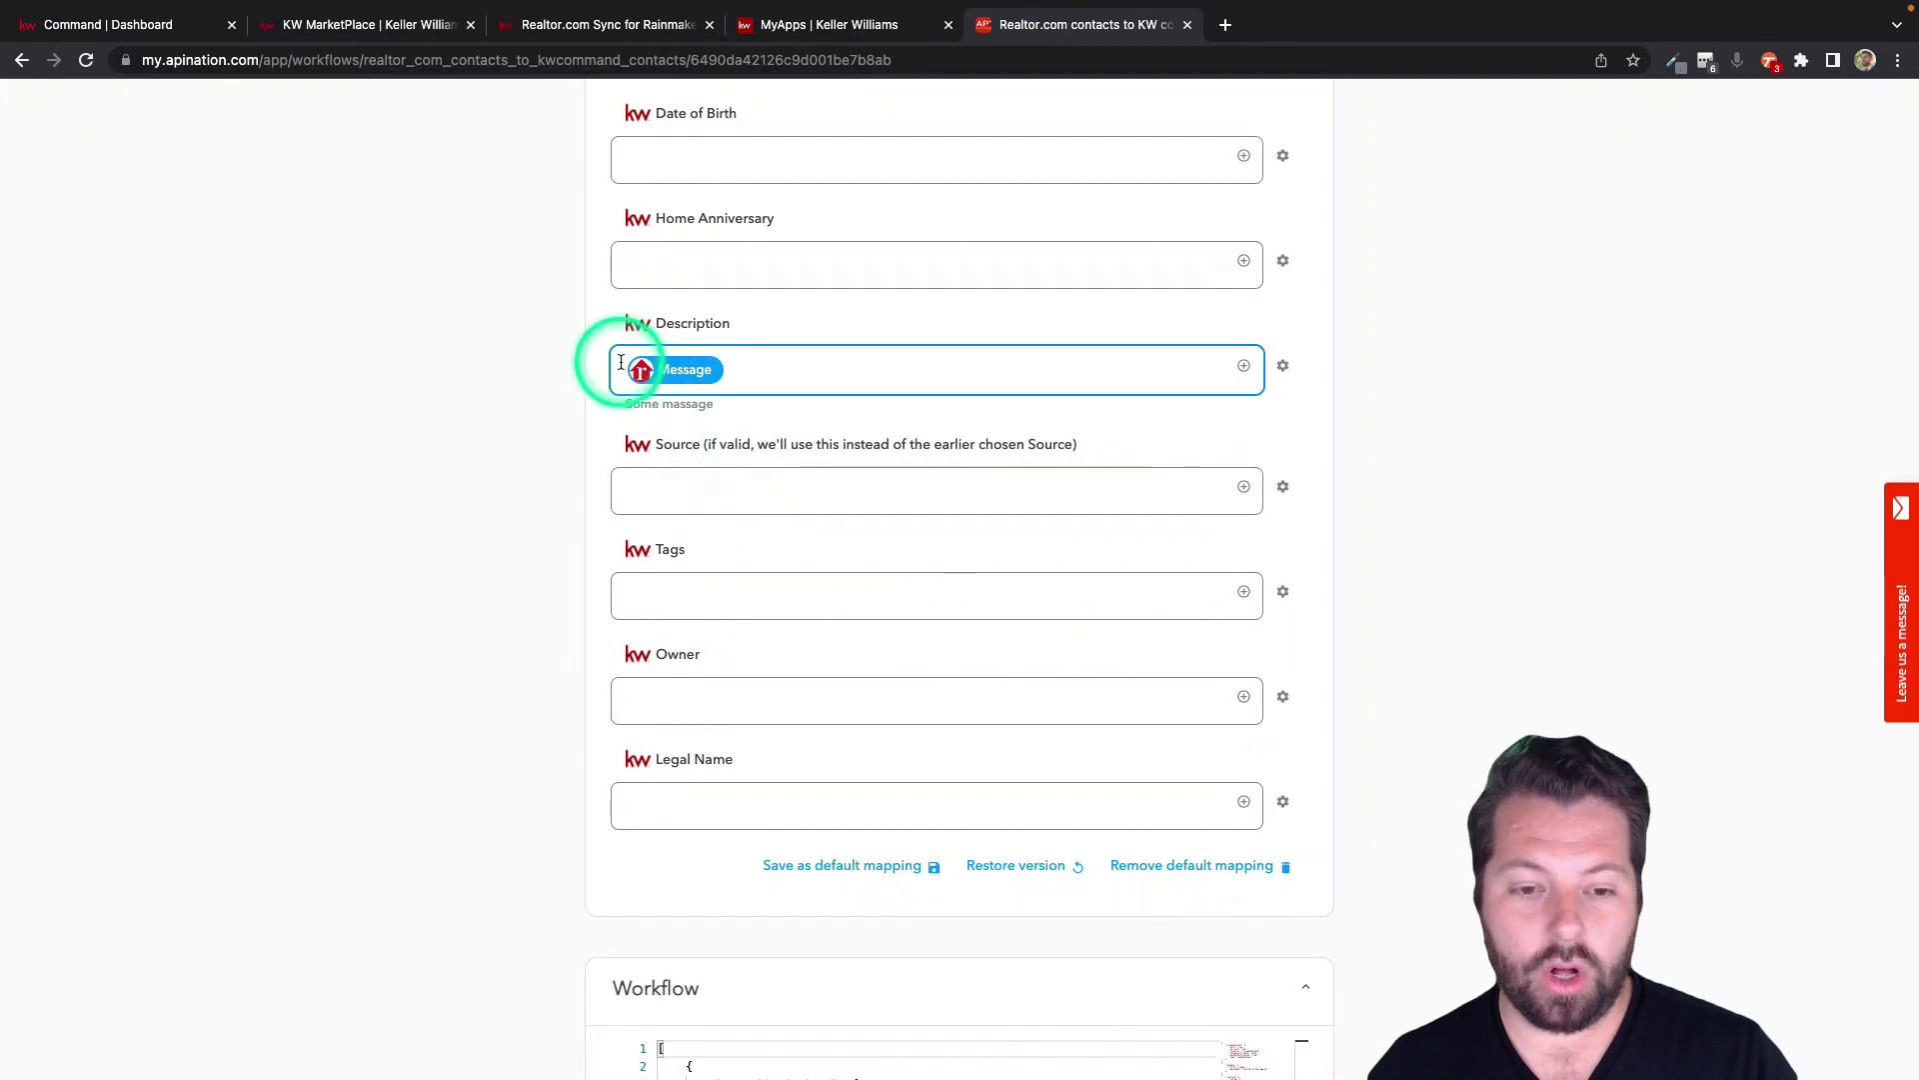
pyautogui.write('Me')
pyautogui.scroll(2, 622, 368)
pyautogui.write('ssa ')
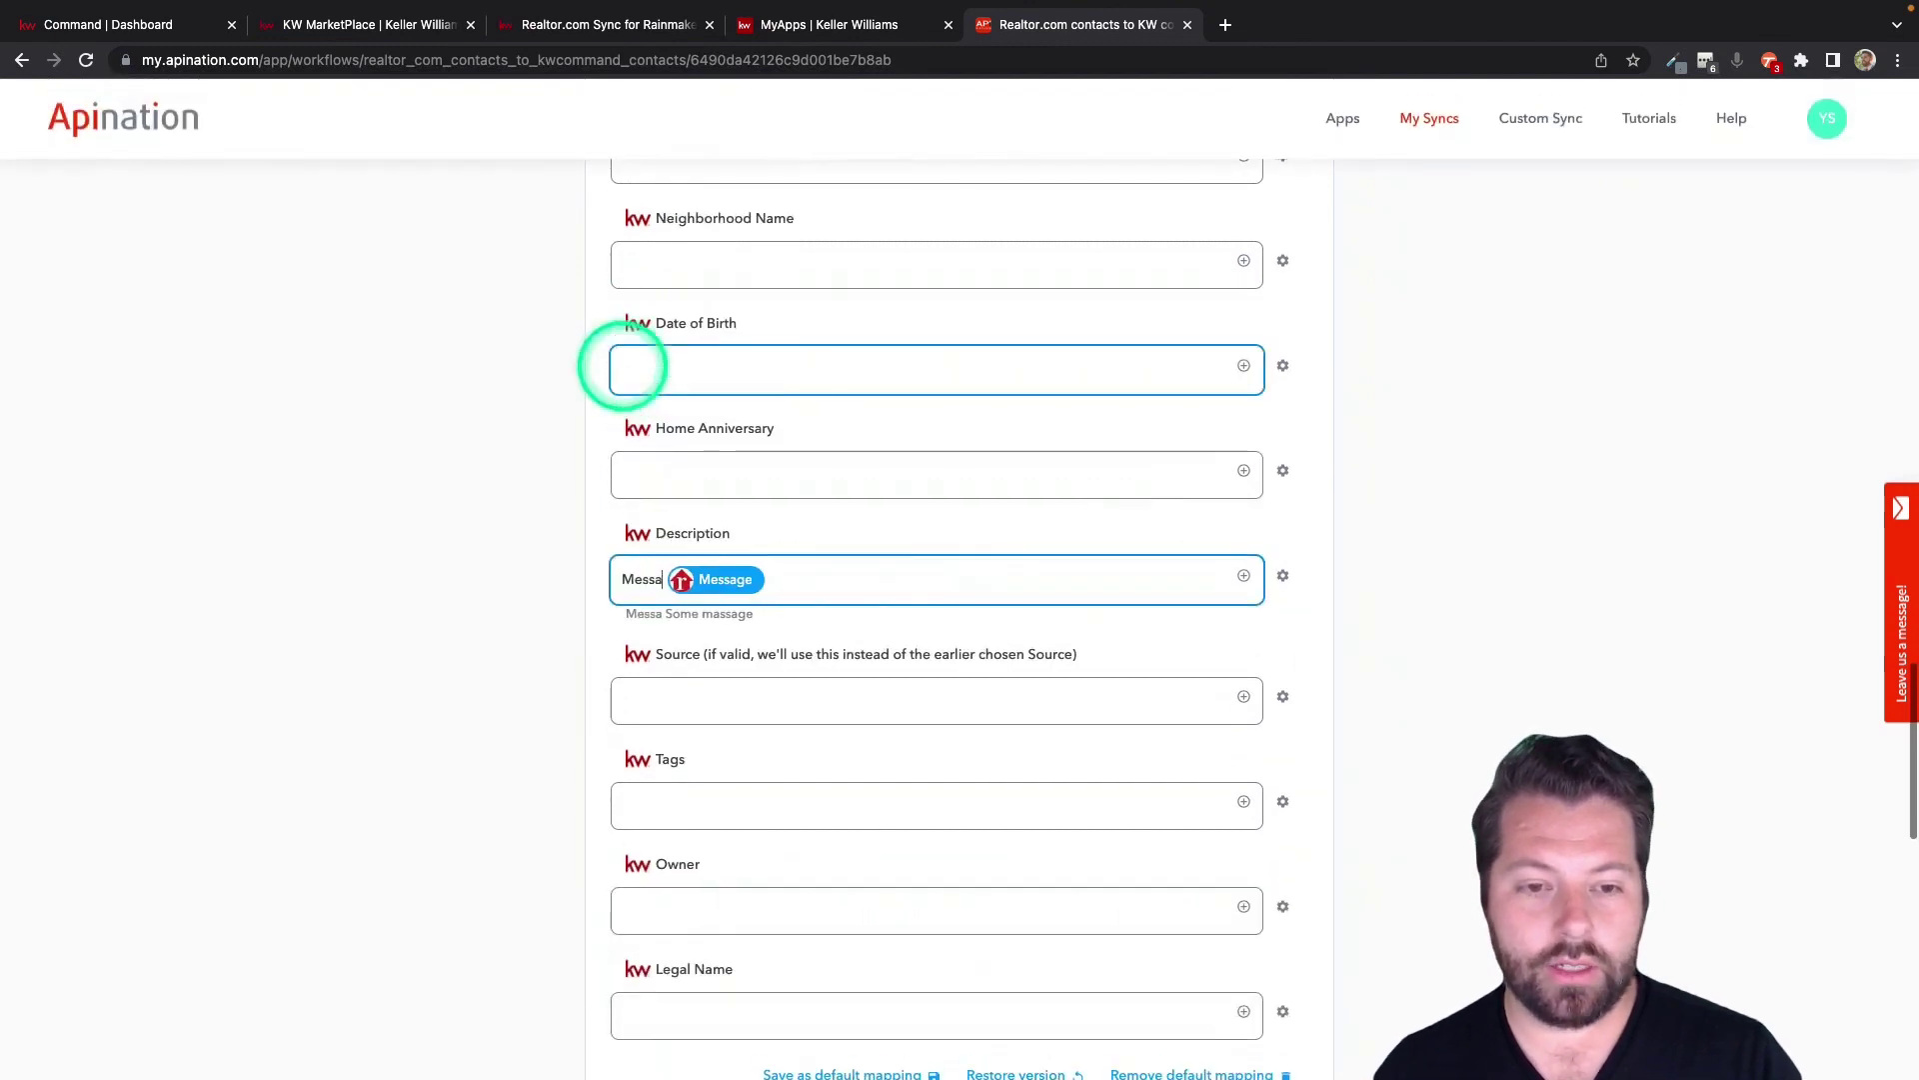
pyautogui.write('ge:')
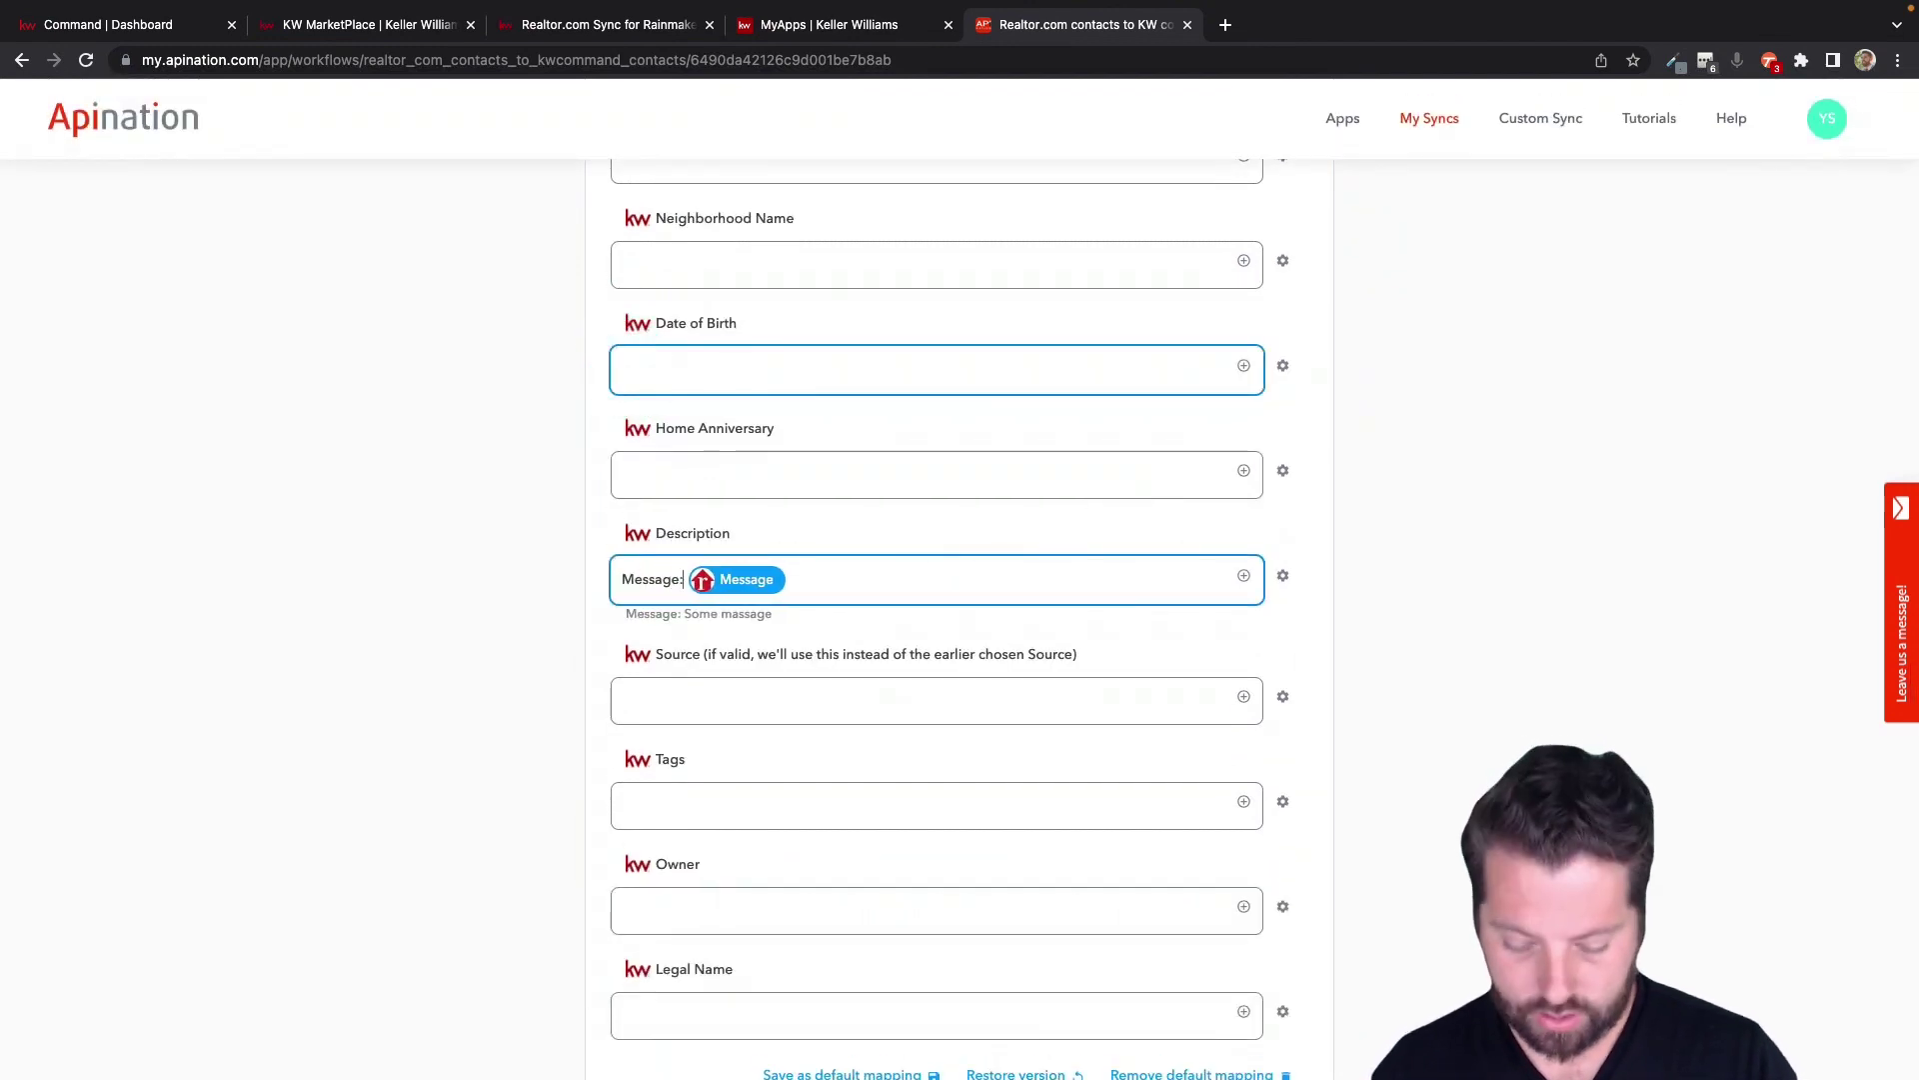
pyautogui.click(820, 577)
pyautogui.press('Return')
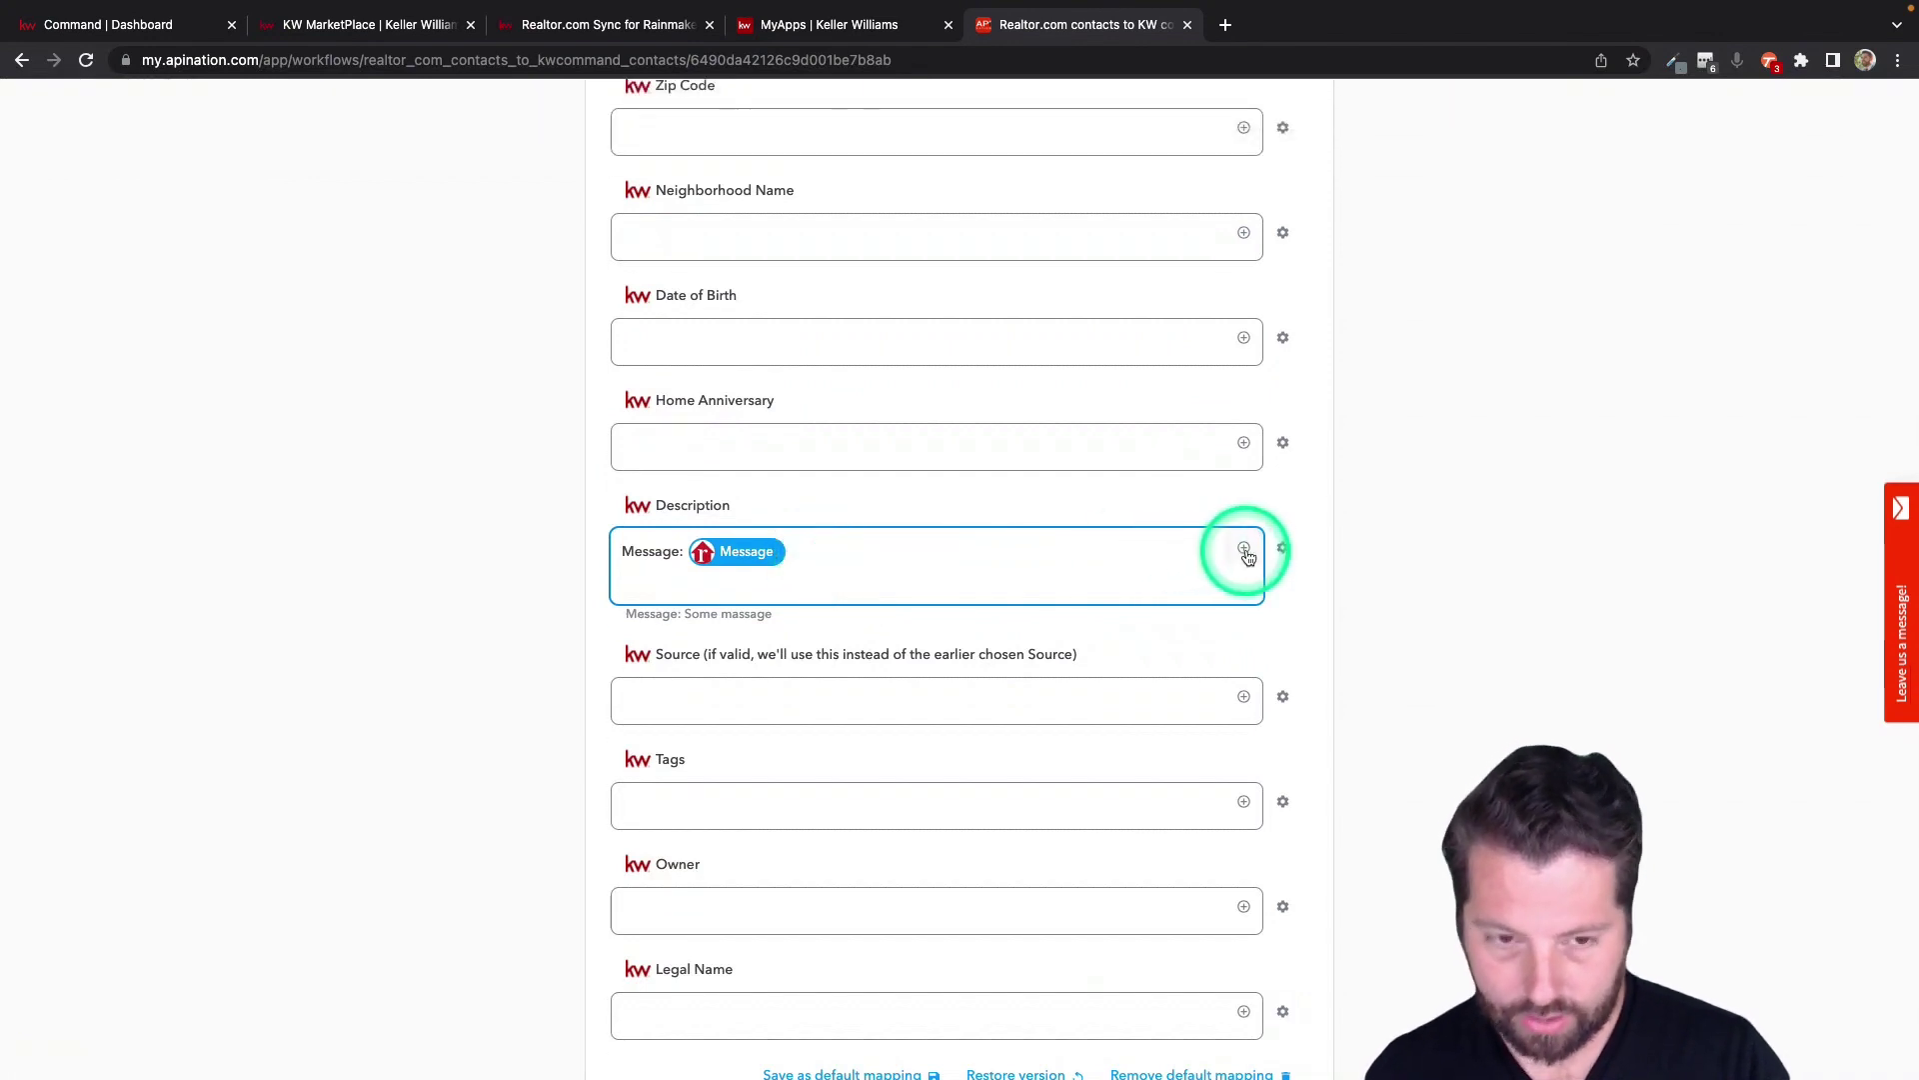
# Add the lead's Price to the second Description line, labelled 'Price:'.
pyautogui.click(1244, 547)
pyautogui.scroll(-1, 825, 710)
pyautogui.scroll(-6, 822, 730)
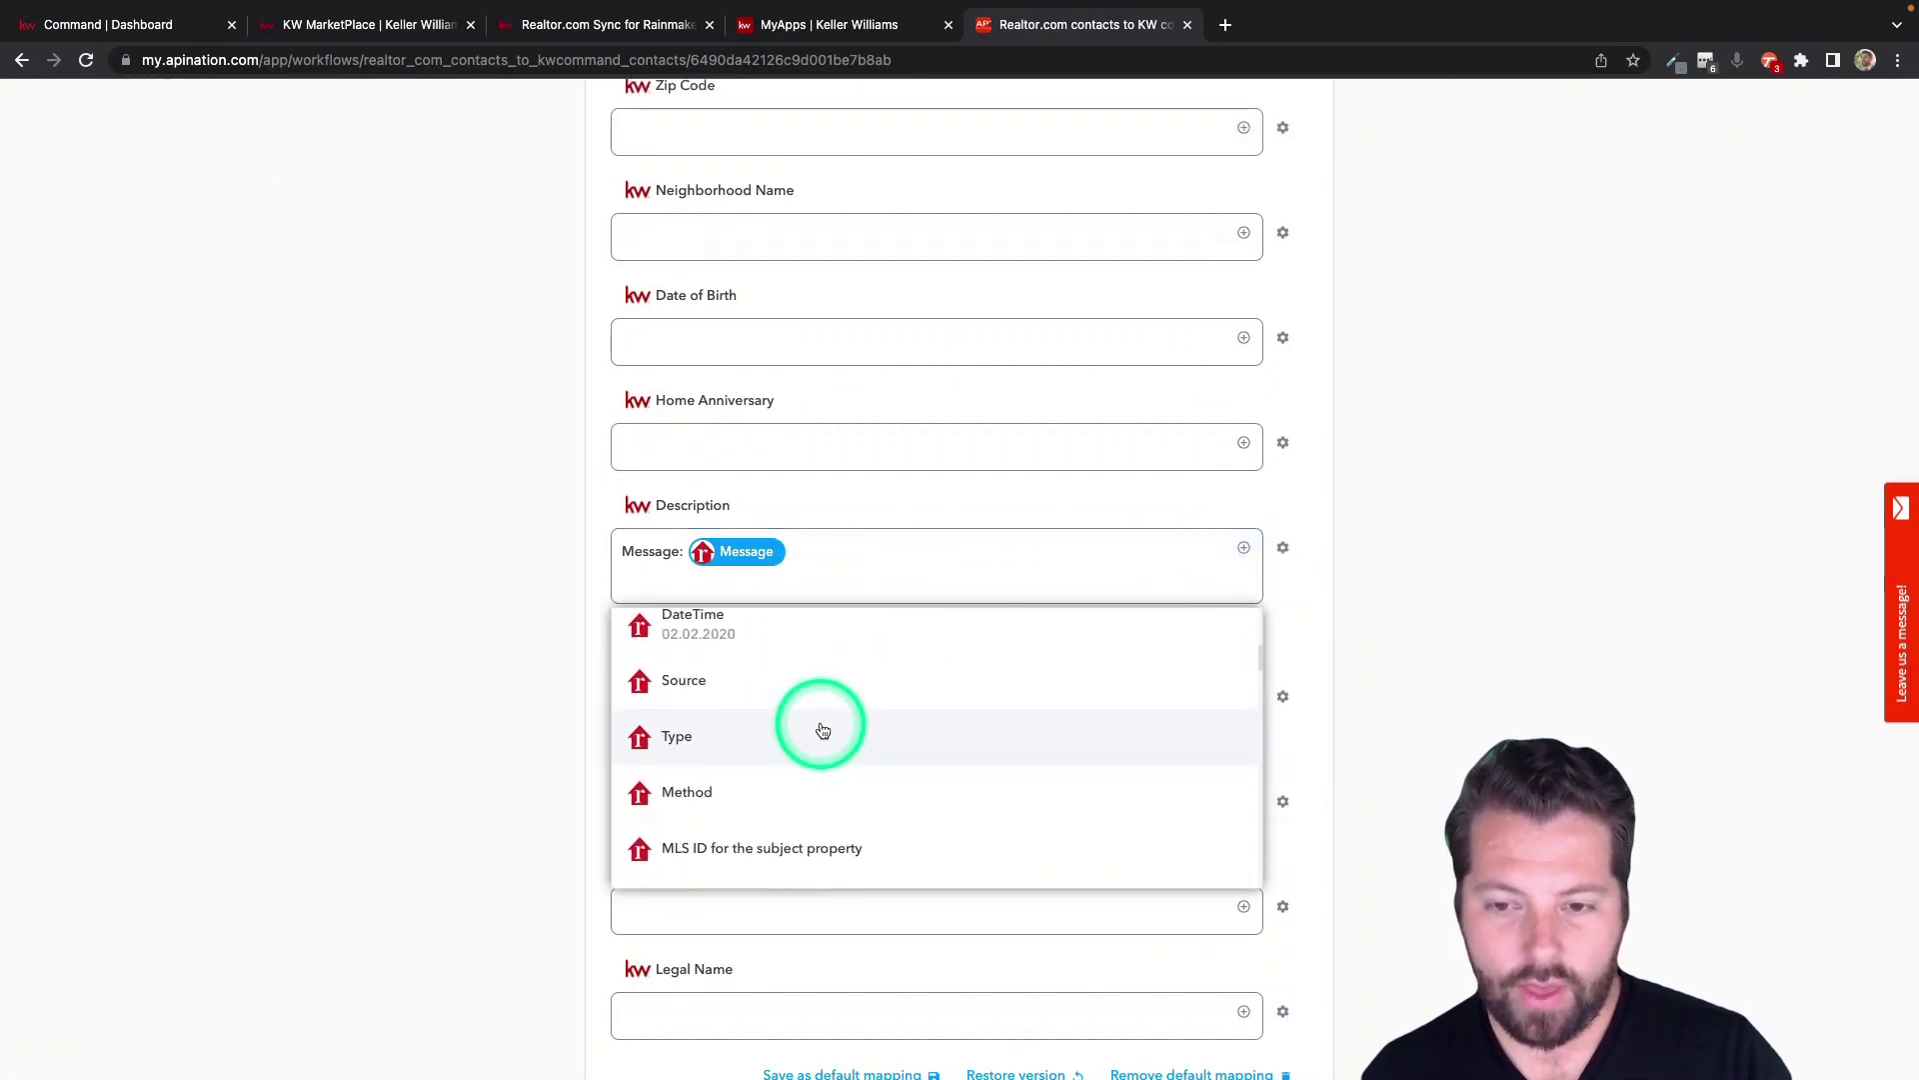
pyautogui.scroll(-8, 822, 729)
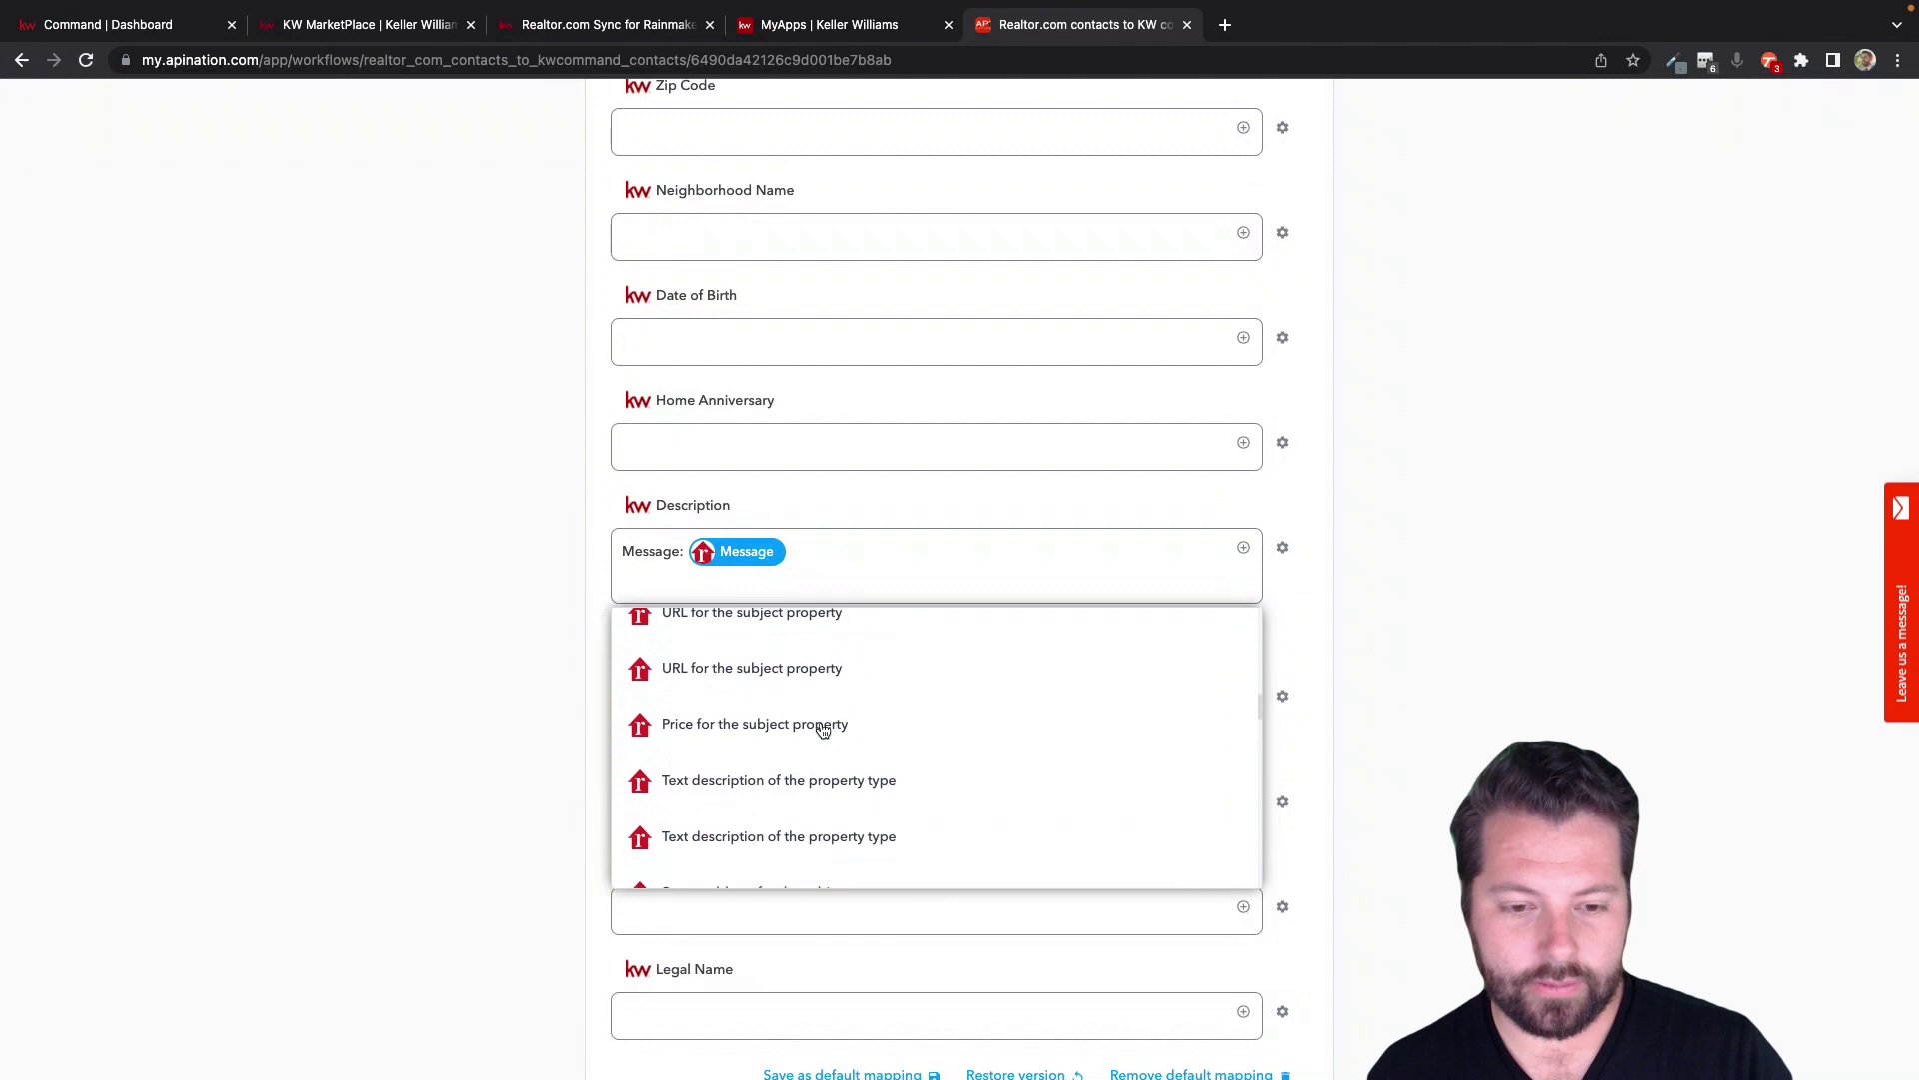
pyautogui.scroll(-8, 822, 730)
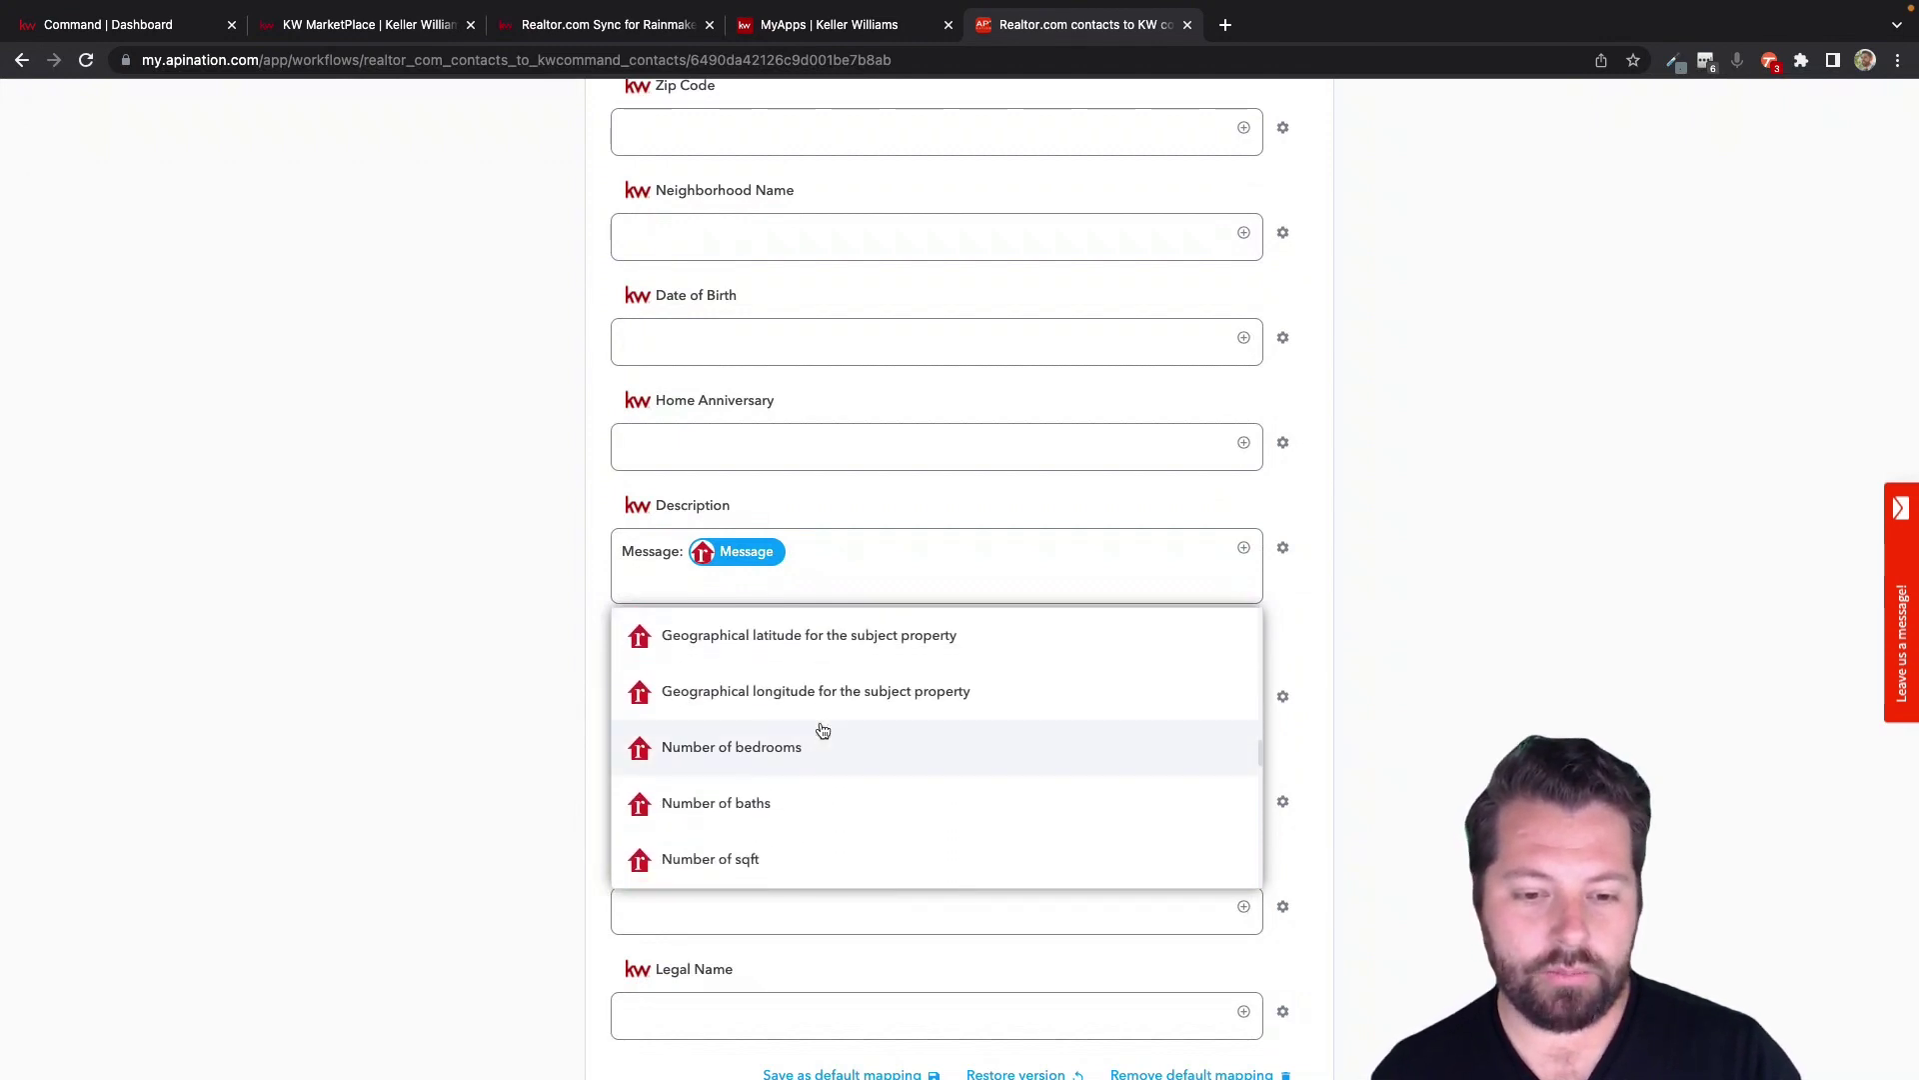
pyautogui.scroll(-10, 822, 730)
pyautogui.click(753, 670)
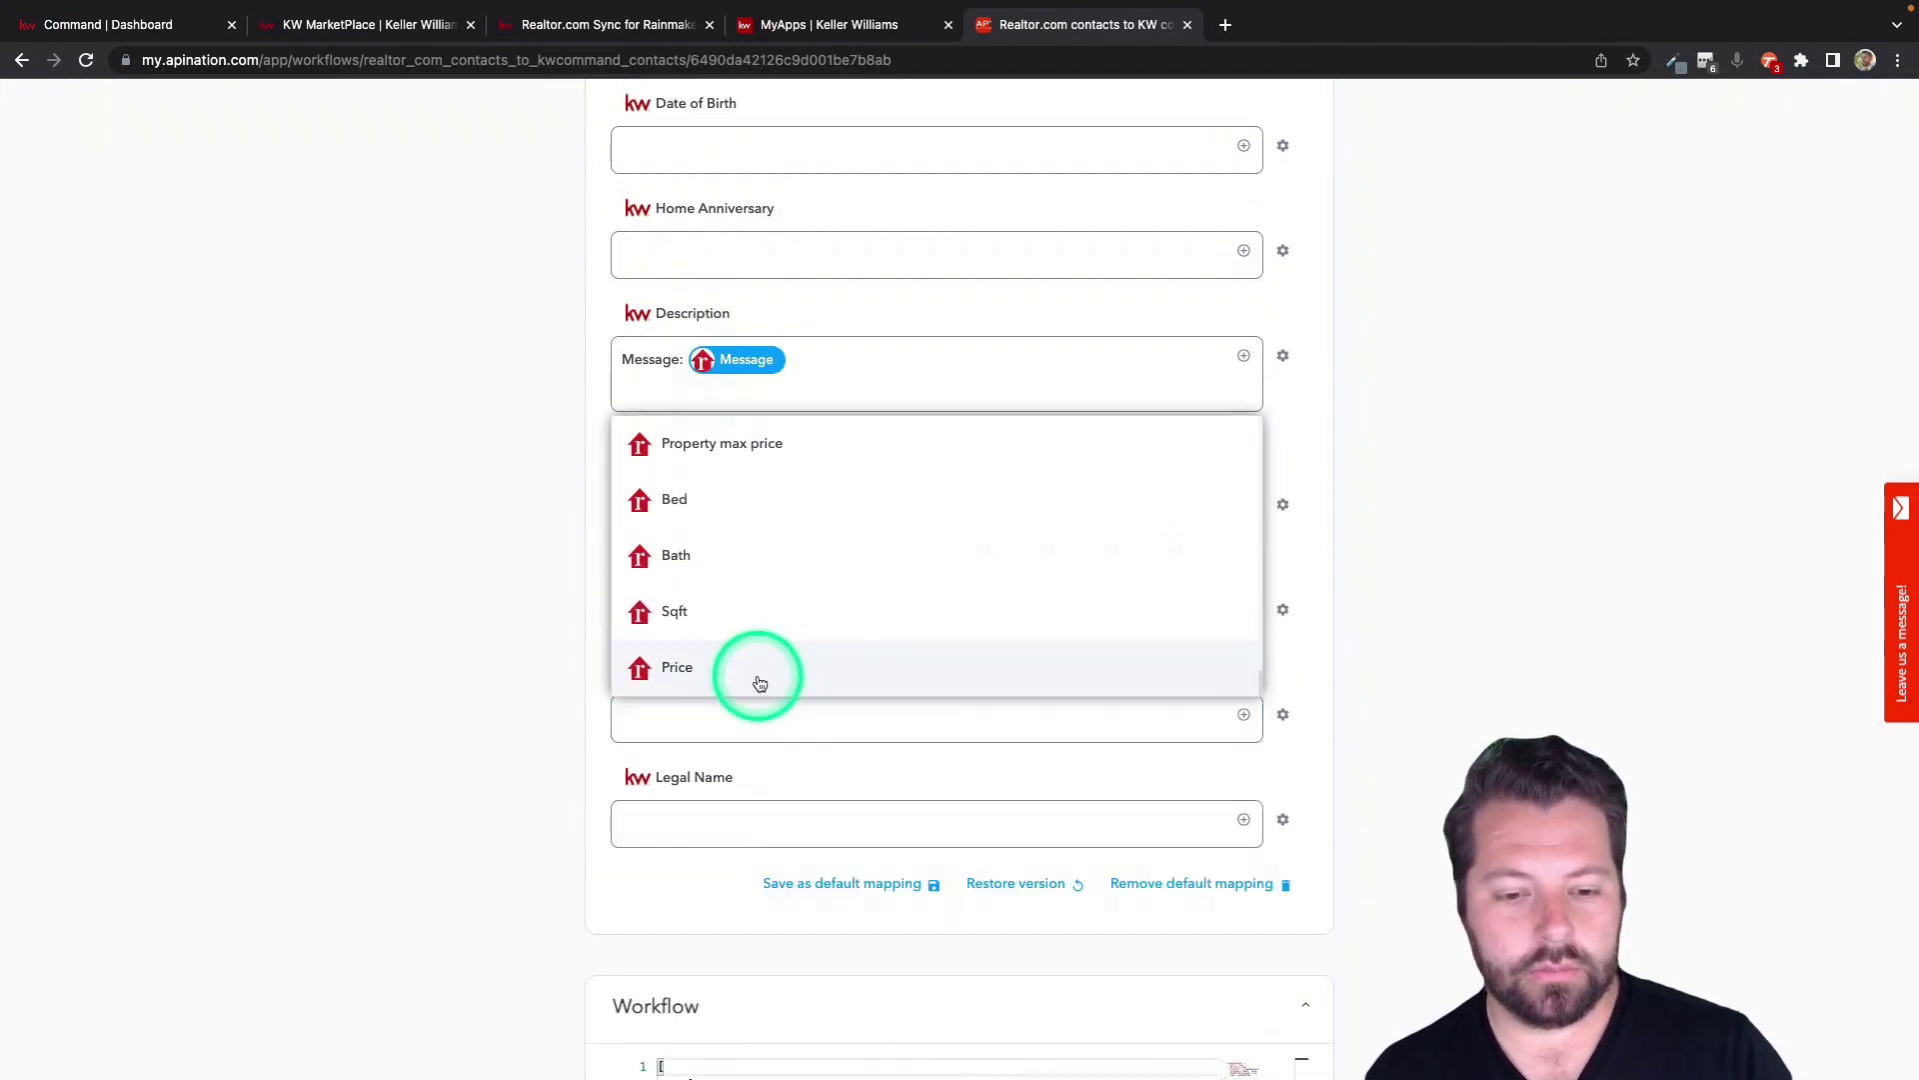
pyautogui.click(651, 460)
pyautogui.click(625, 380)
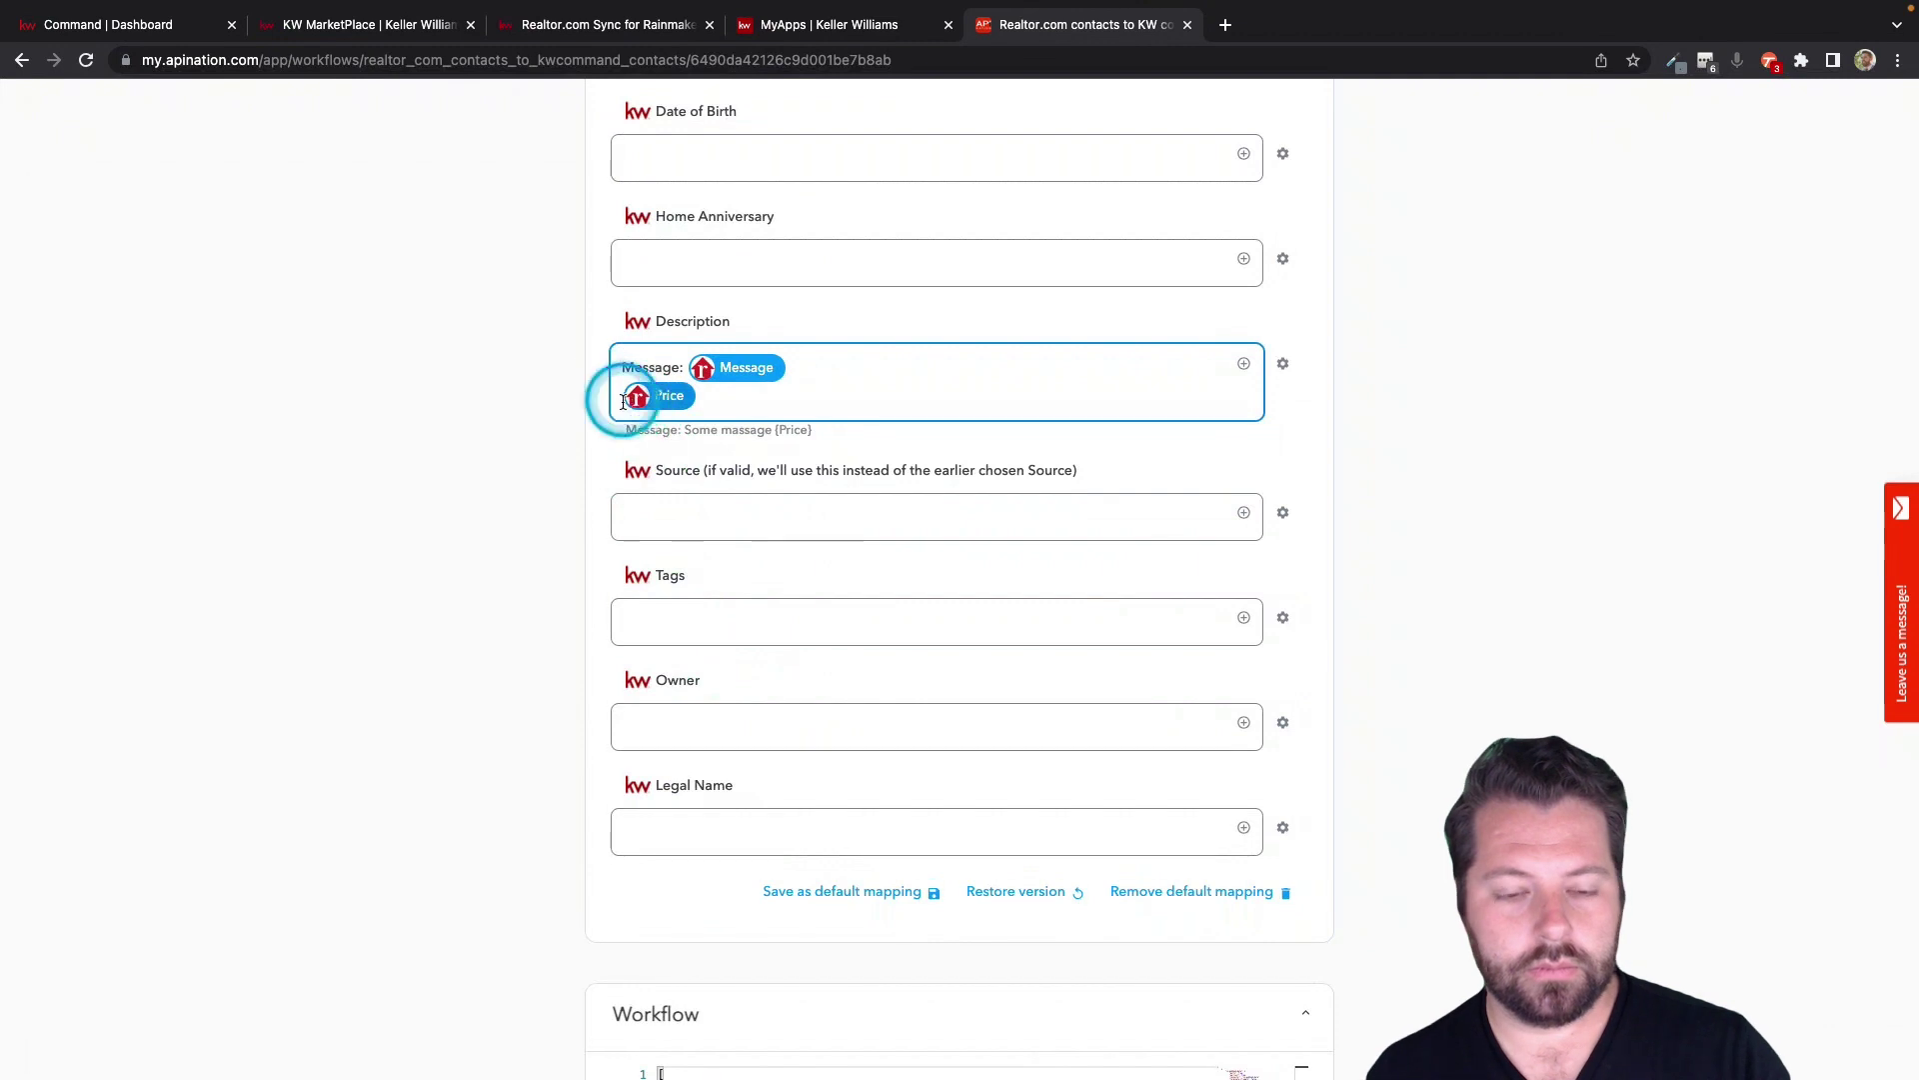
pyautogui.scroll(5, 615, 395)
pyautogui.click(621, 889)
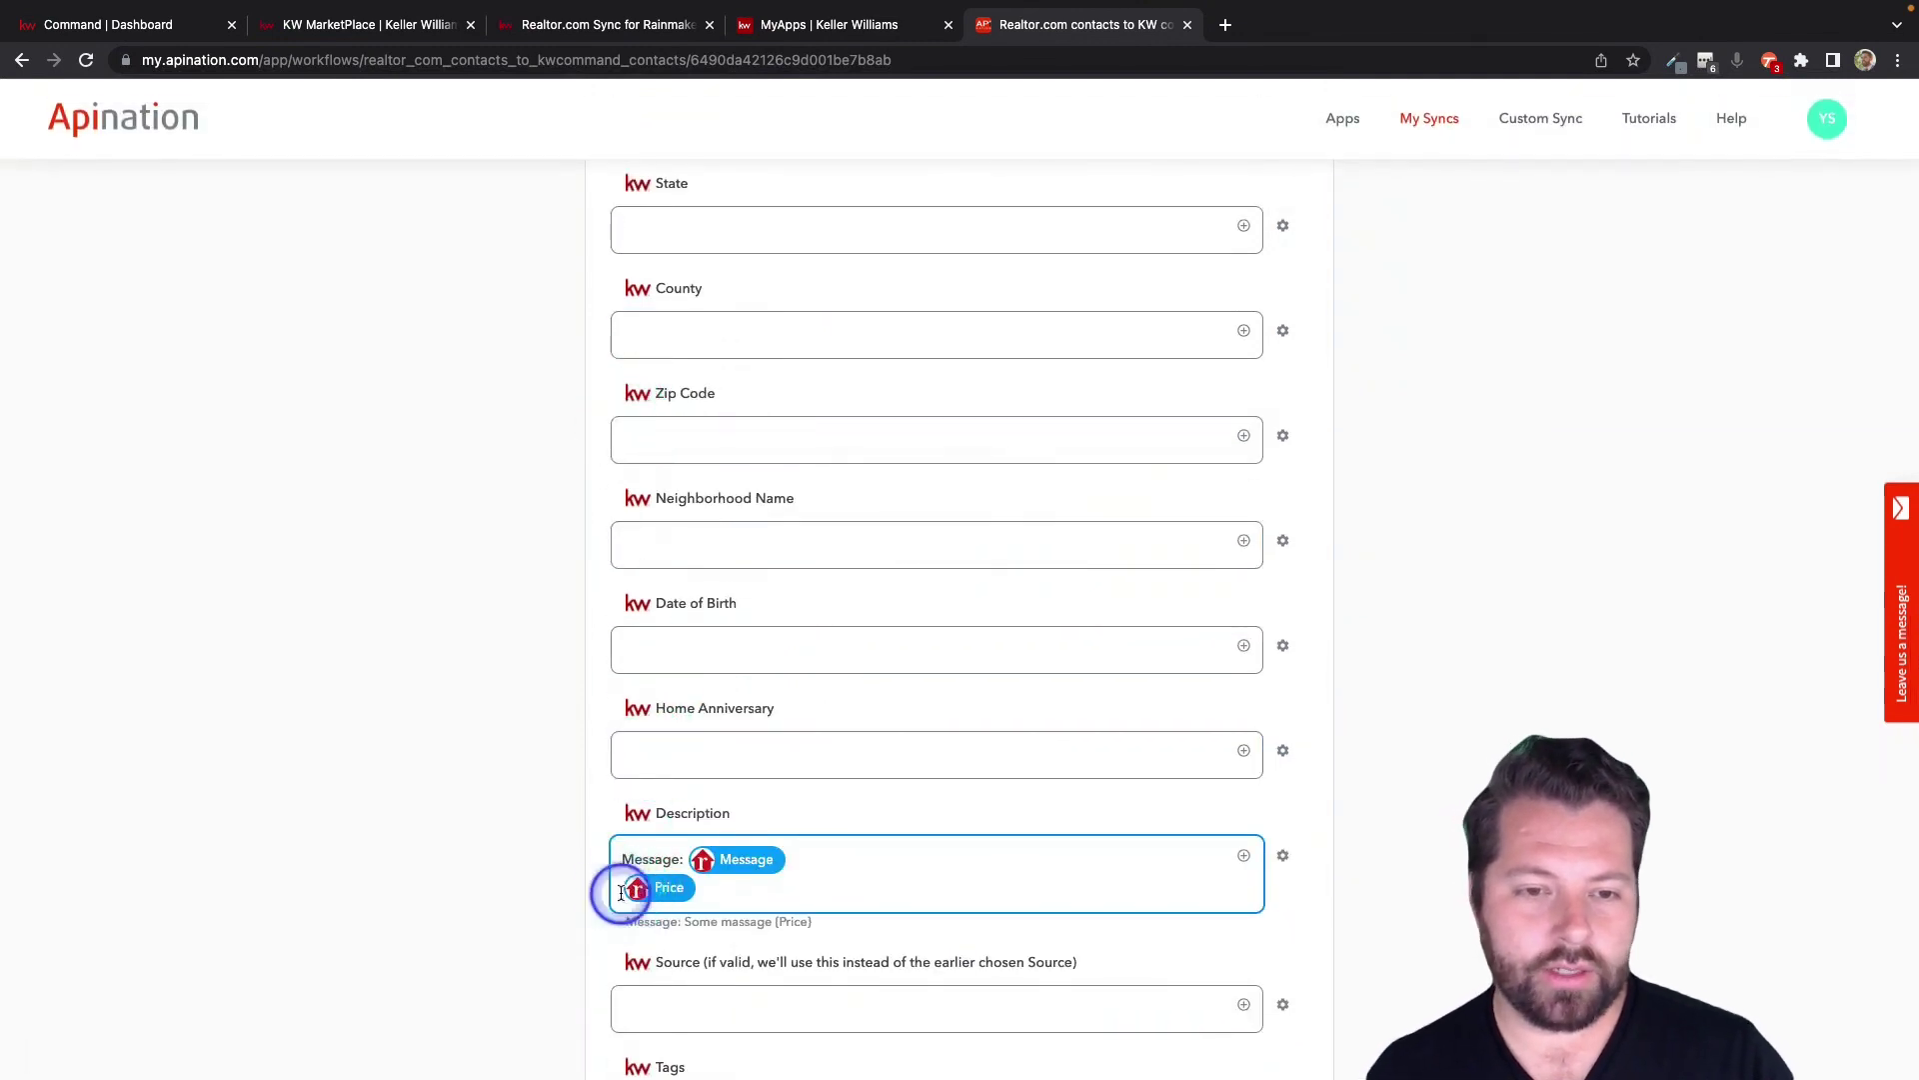
pyautogui.scroll(-3, 621, 893)
pyautogui.write('Price')
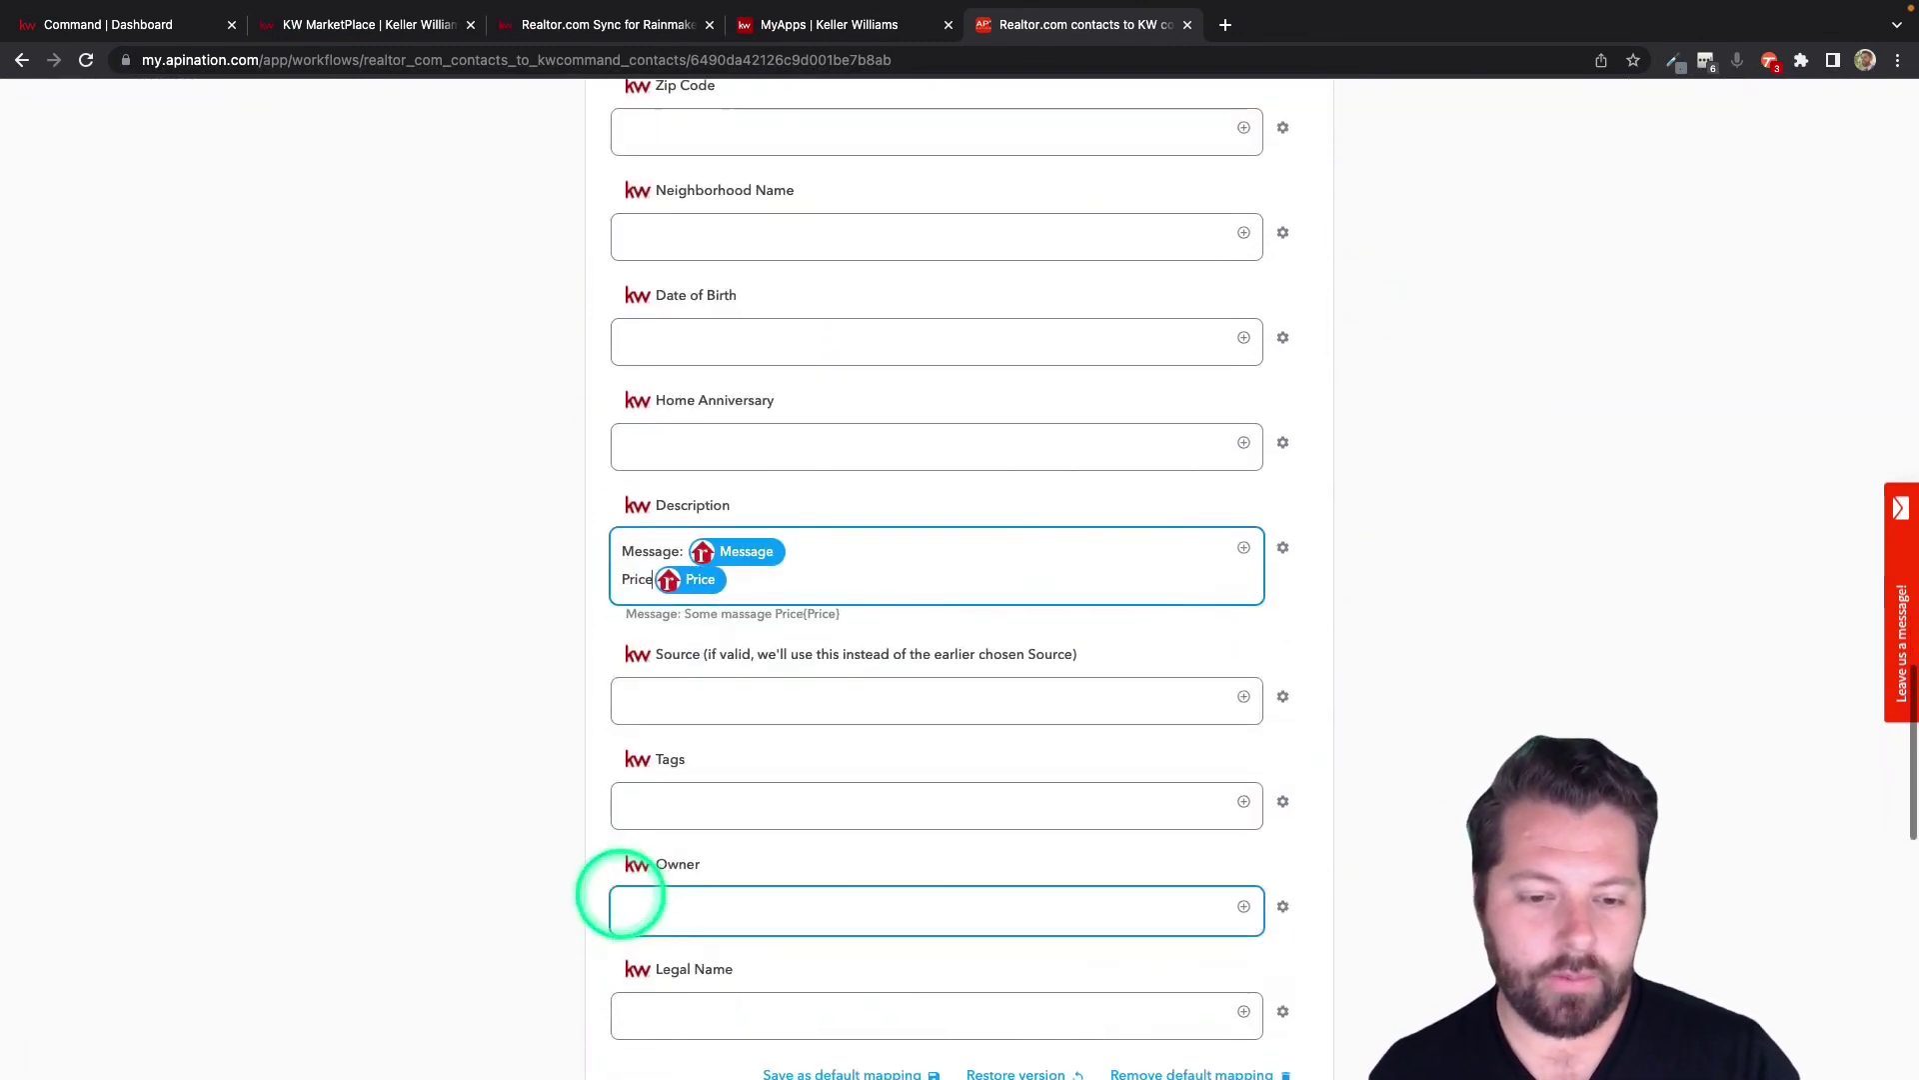
pyautogui.write(':')
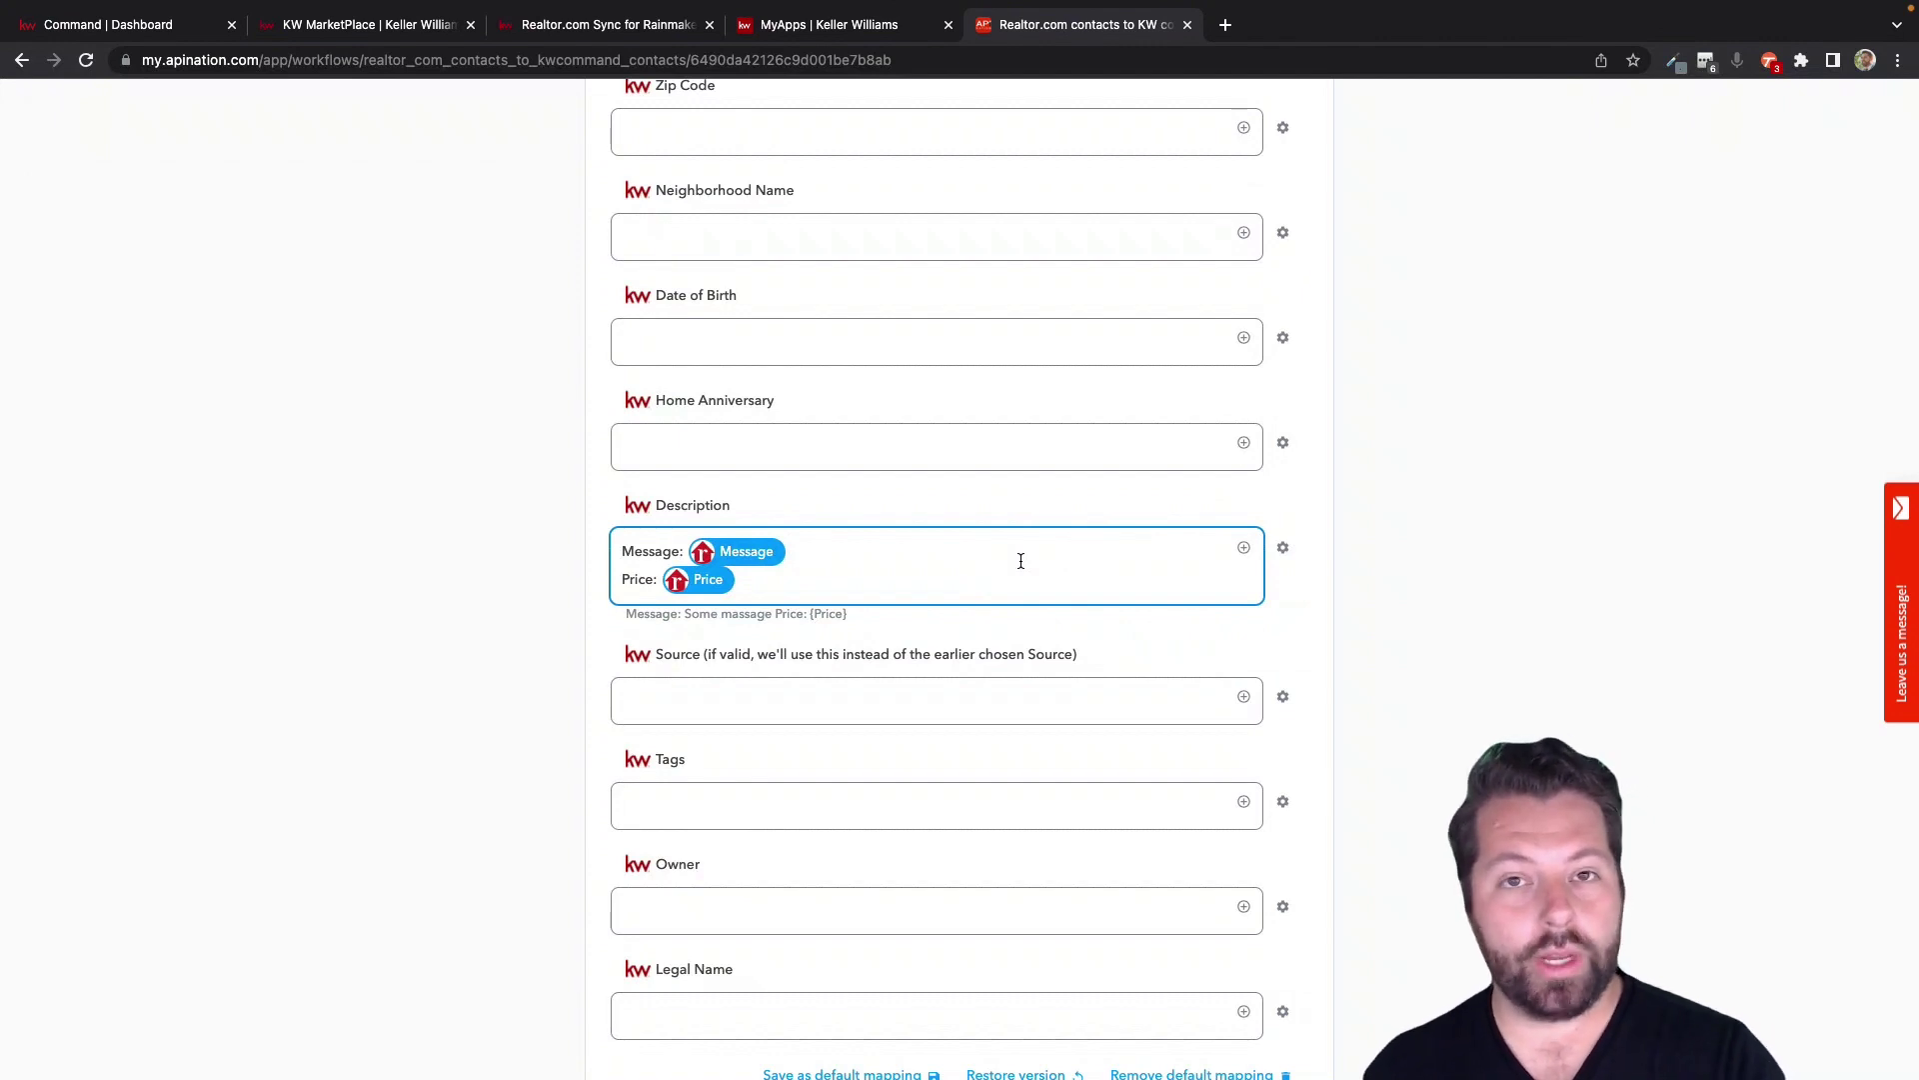
pyautogui.click(912, 364)
# Activate the Realtor.com contacts to KW Command contacts sync from the top of the page.
pyautogui.scroll(7, 912, 364)
pyautogui.click(917, 364)
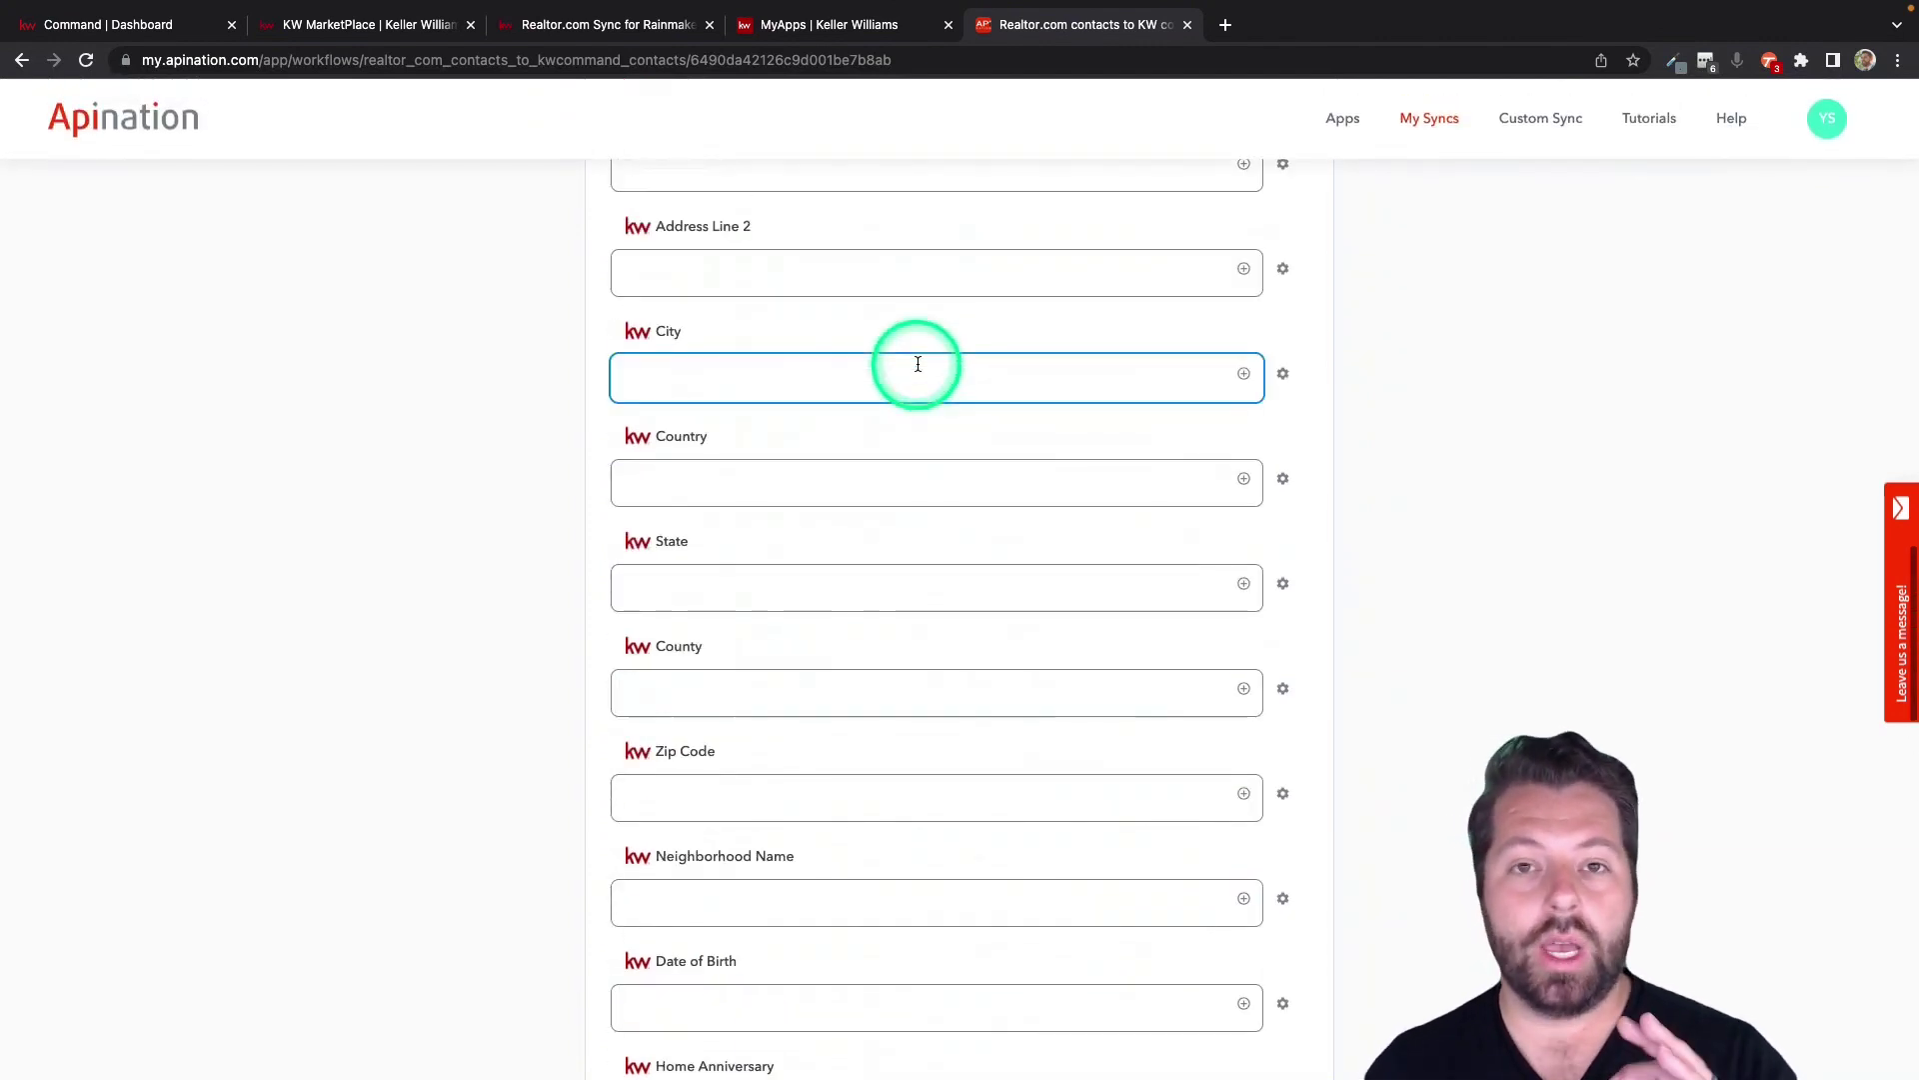
pyautogui.scroll(15, 918, 364)
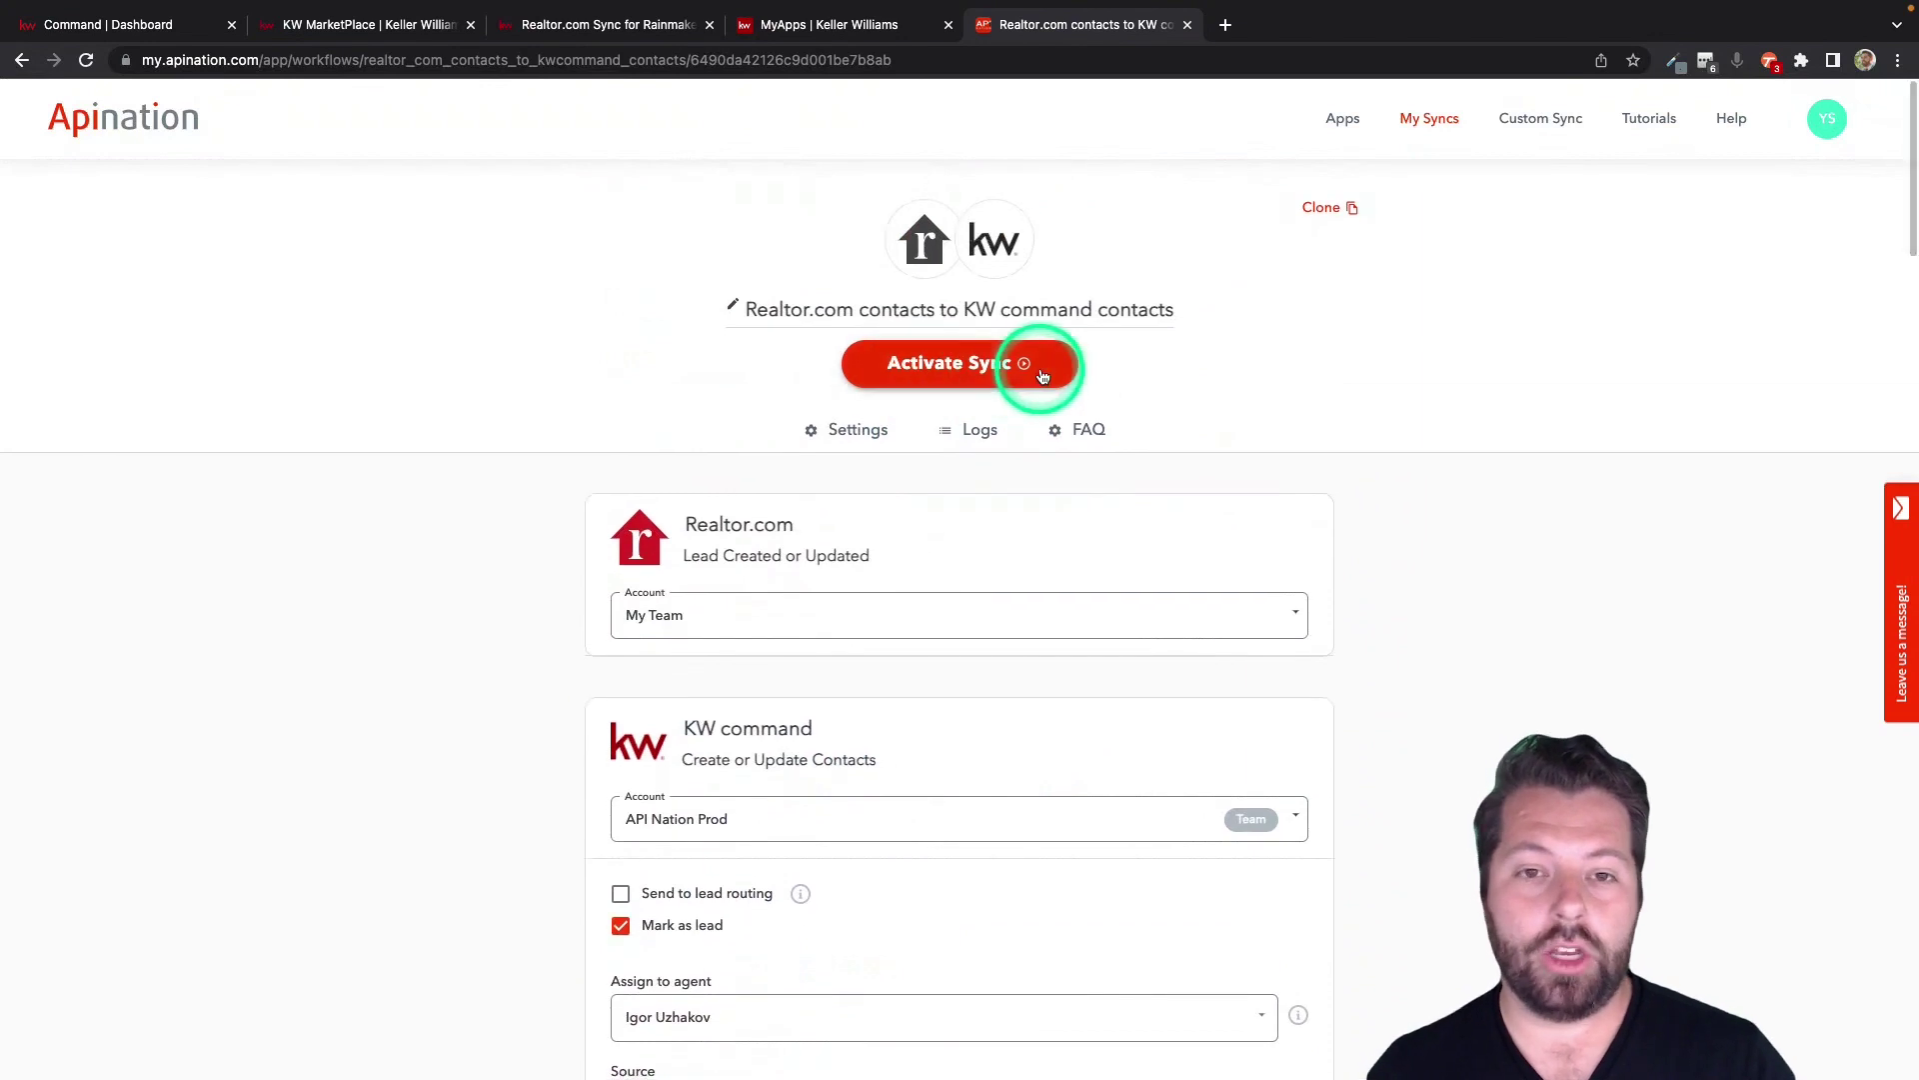
pyautogui.click(1042, 375)
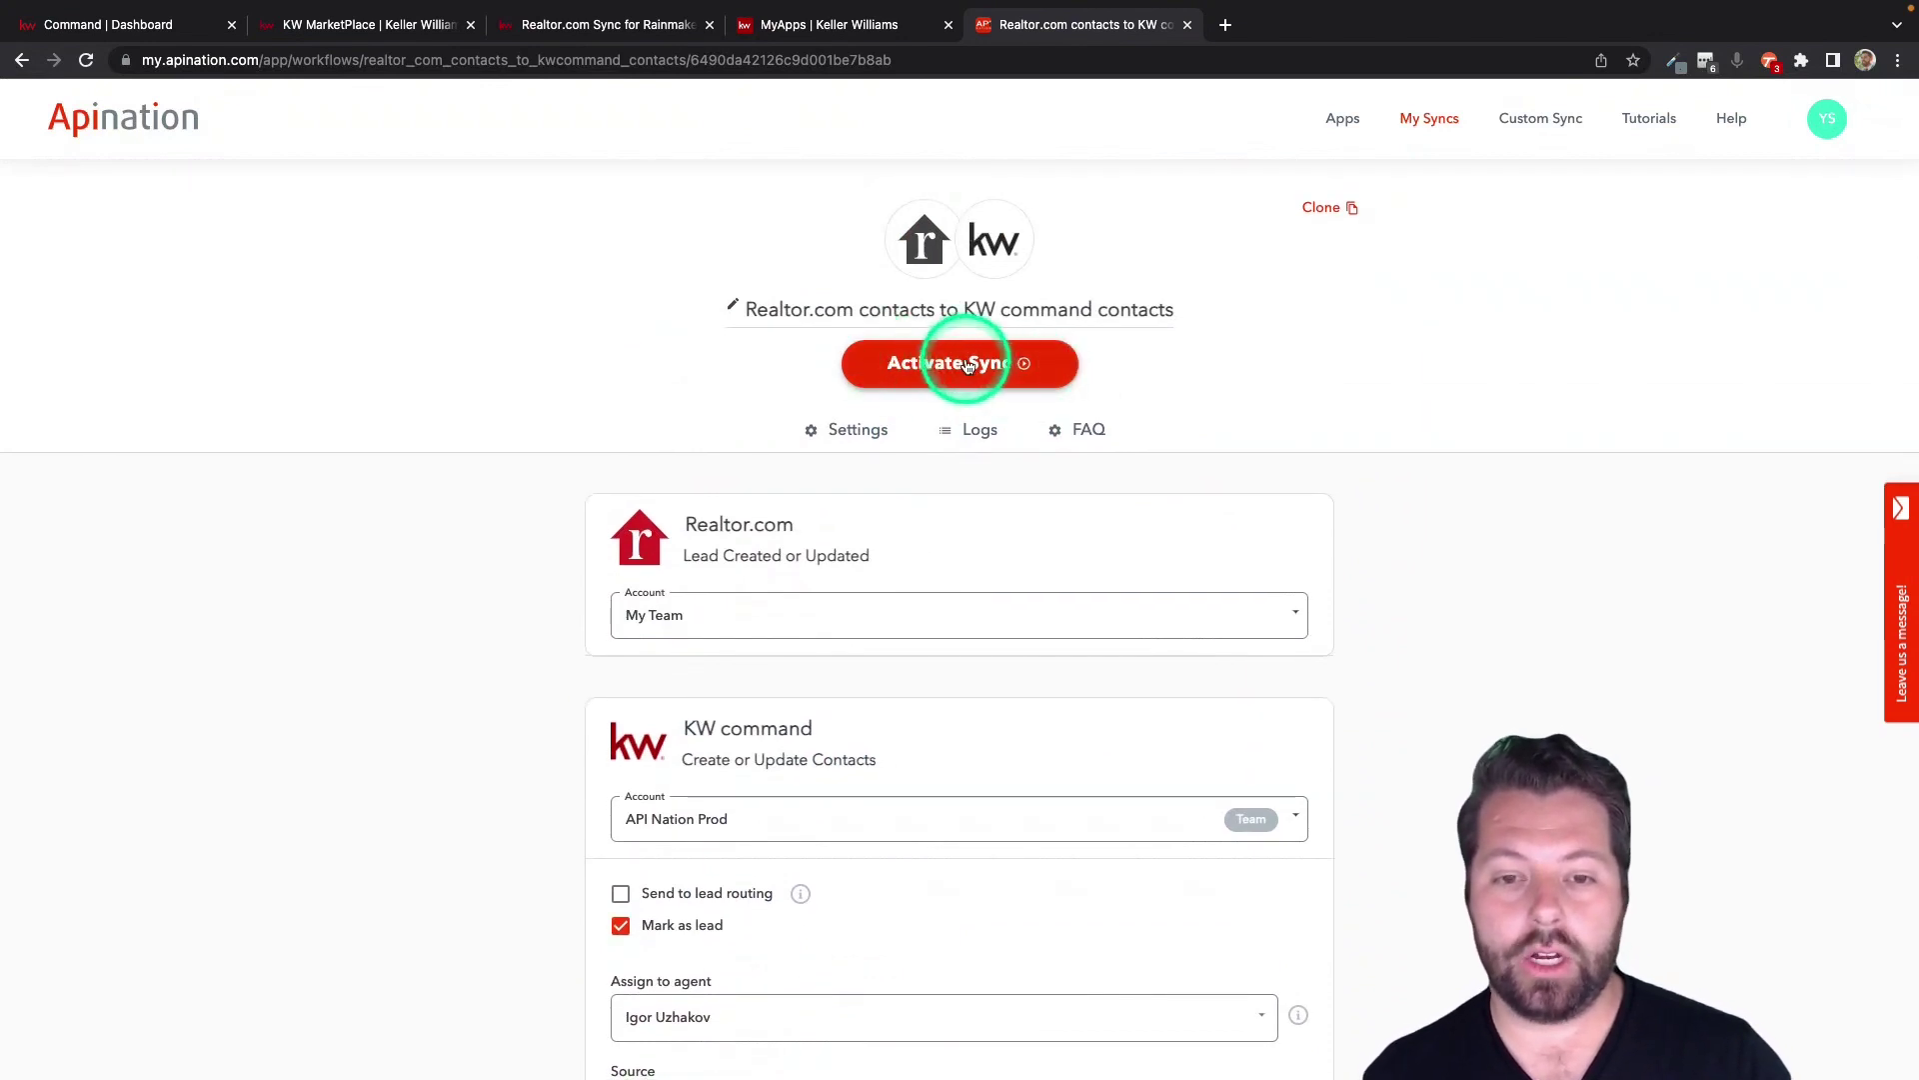